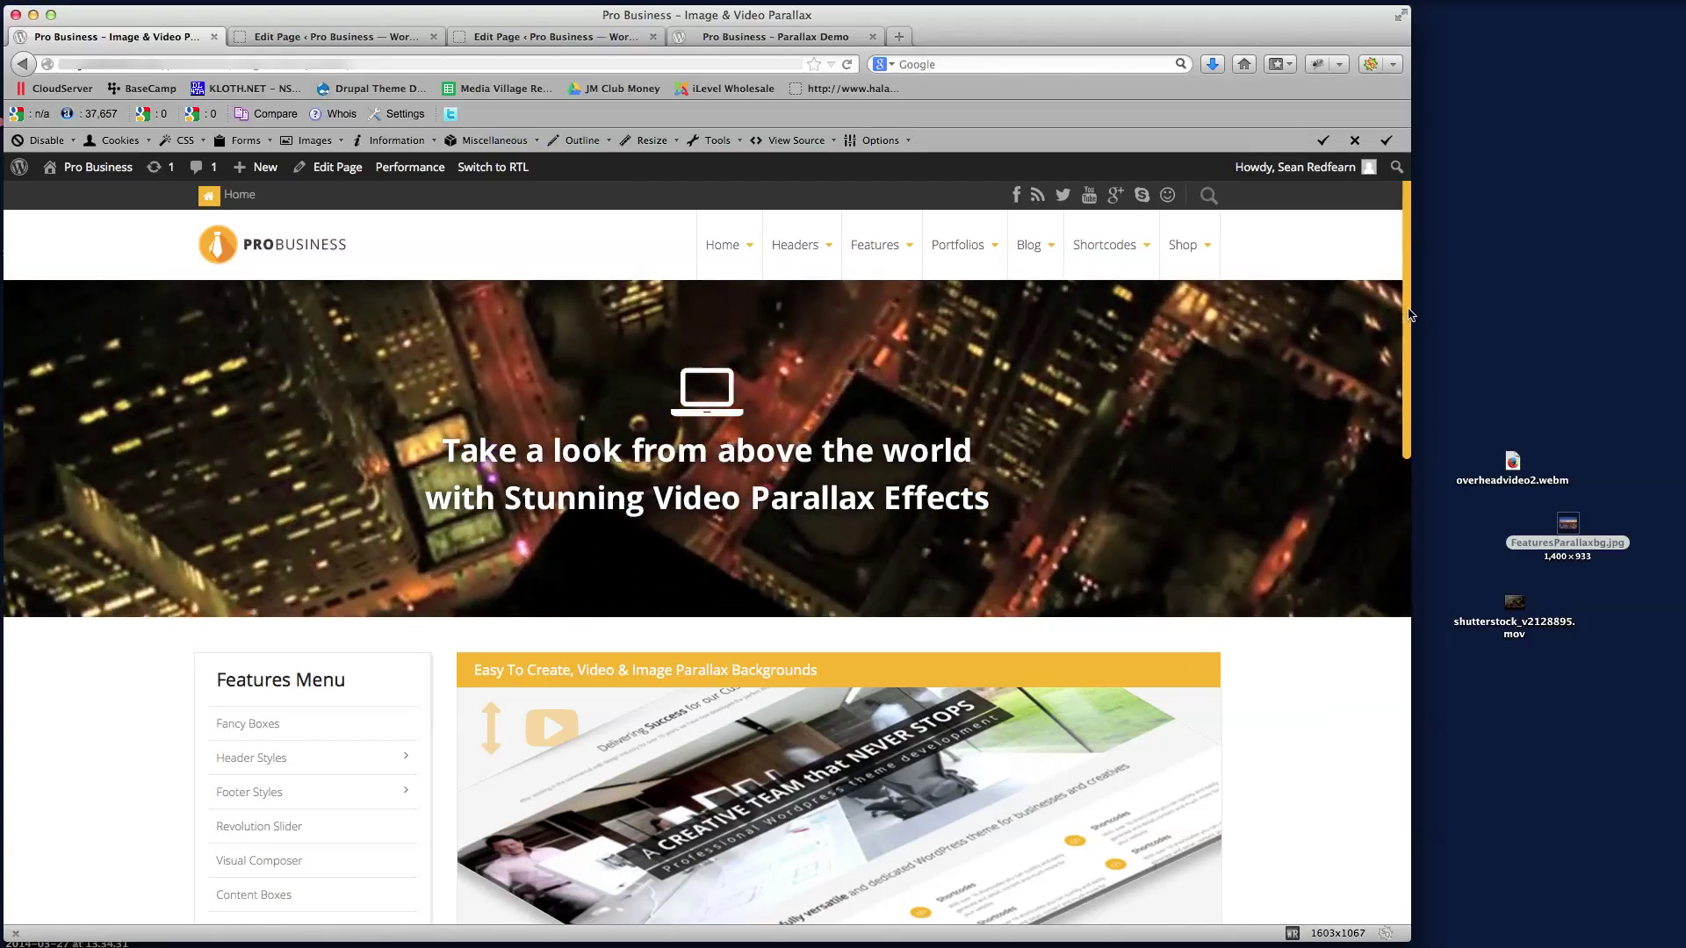
- Examine the finished Image & Video Parallax page, from its video banner through the content and lower parallax area
scroll(1403, 527, down, 6)
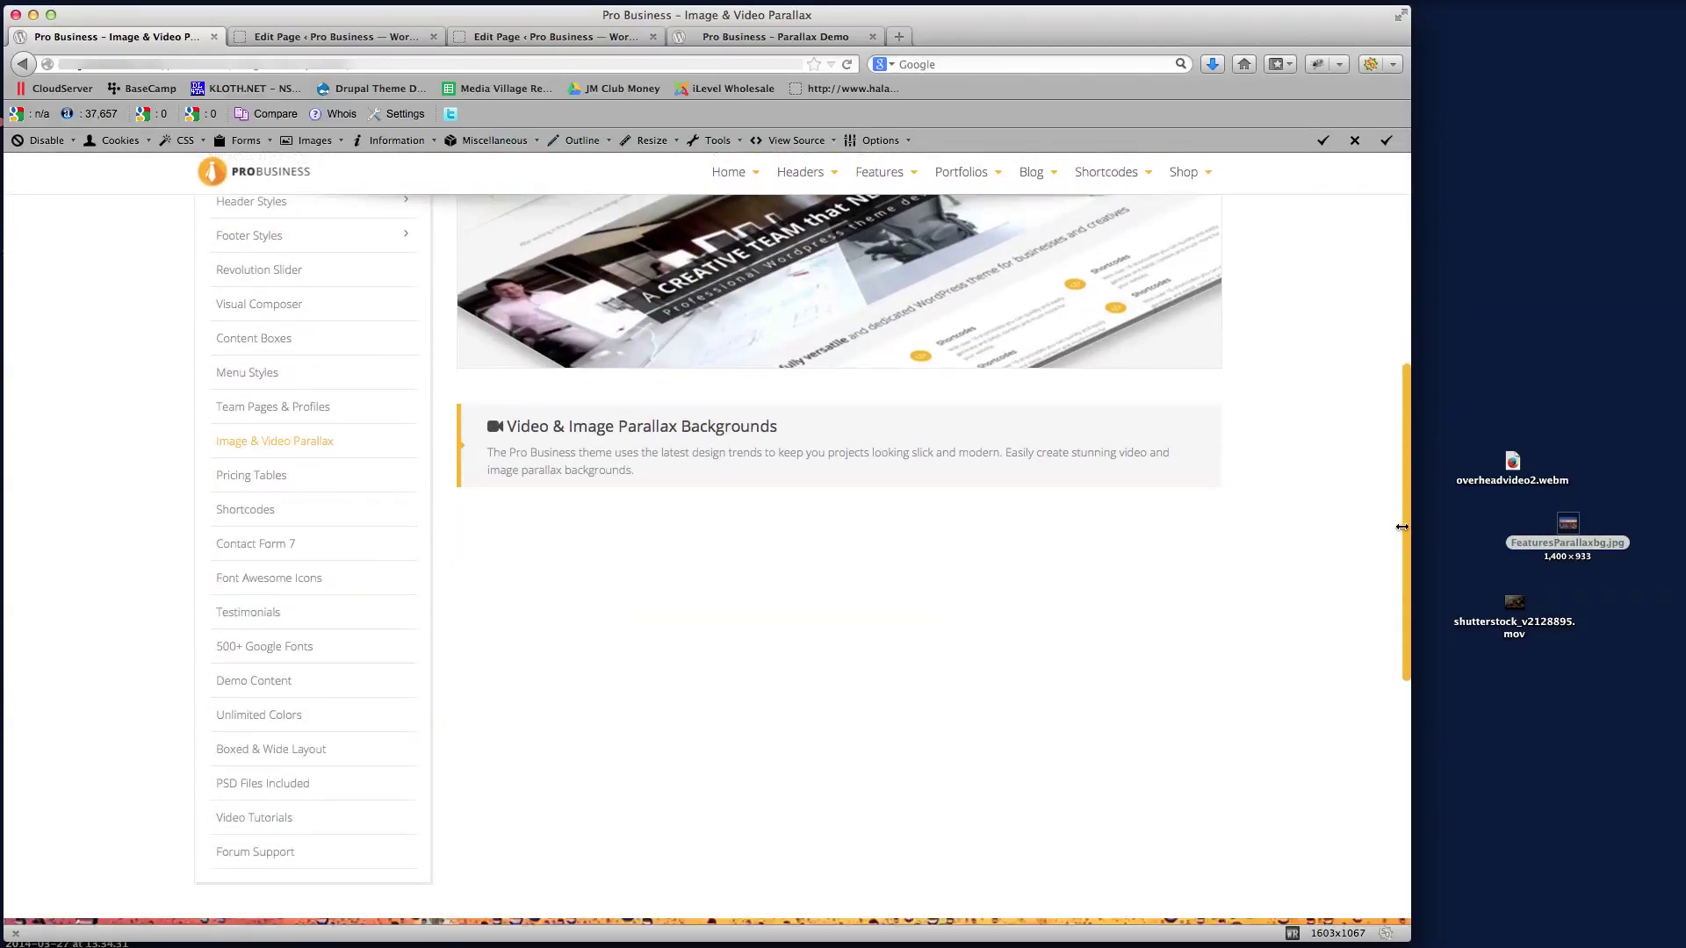
drag(1402, 527, 1398, 307)
scroll(713, 294, down, 3)
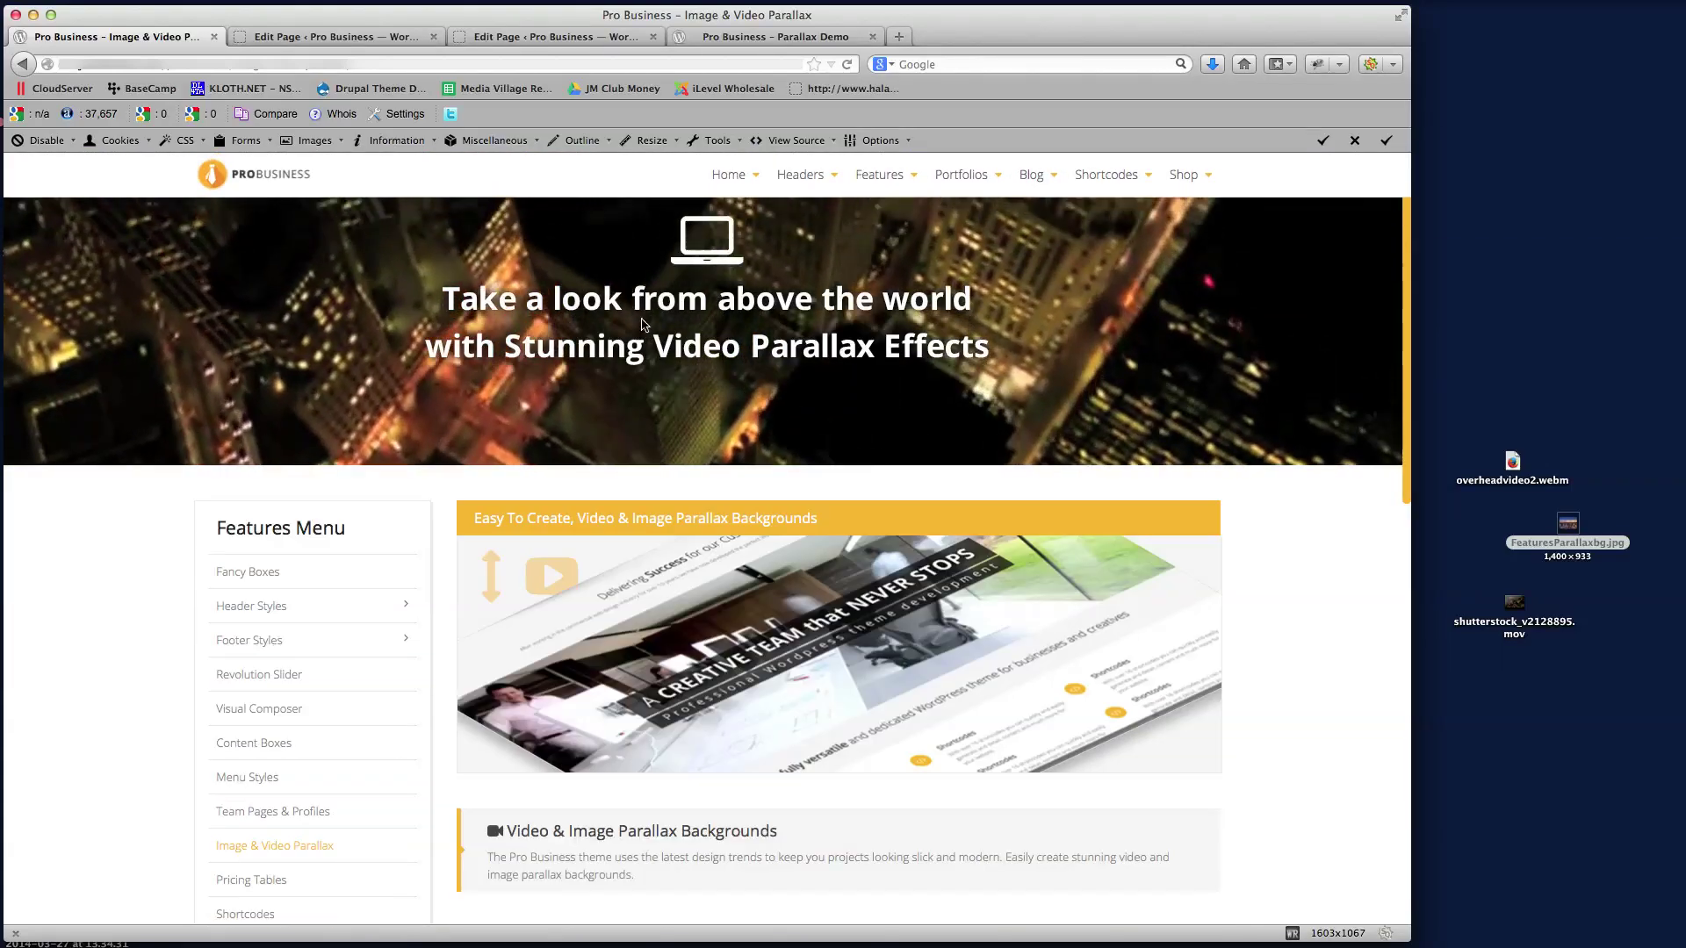
drag(1402, 323, 1374, 143)
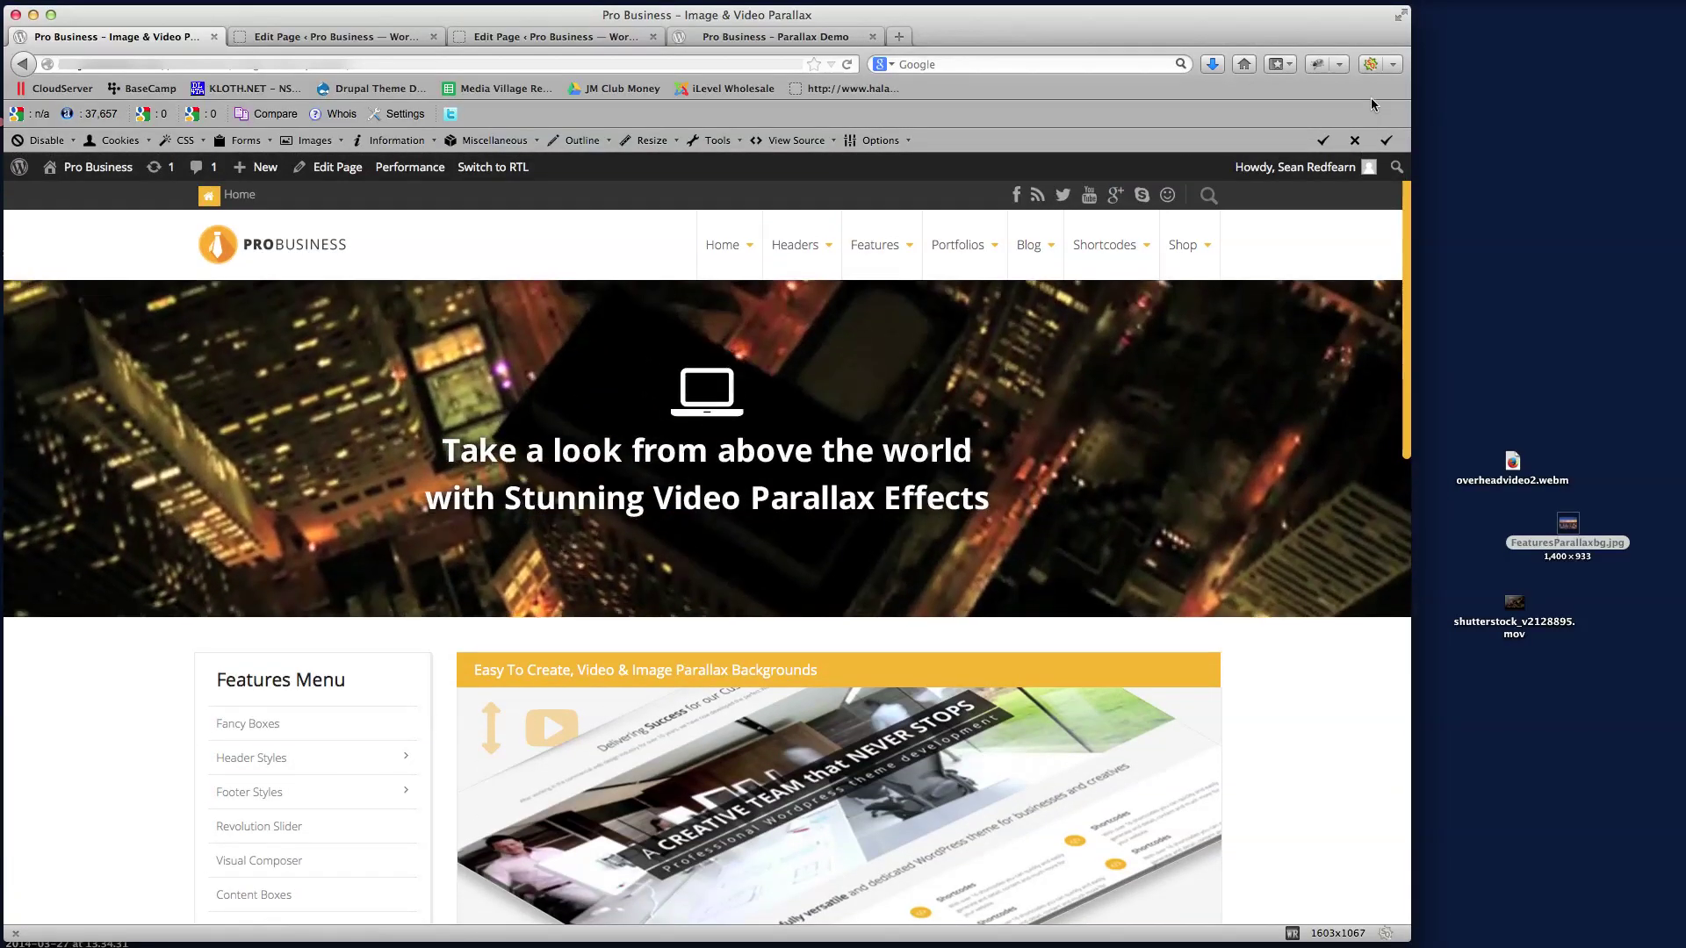
- Check the open edit pages and close the one for Image & Video Parallax, keeping the Parallax Demo editor open
click(541, 38)
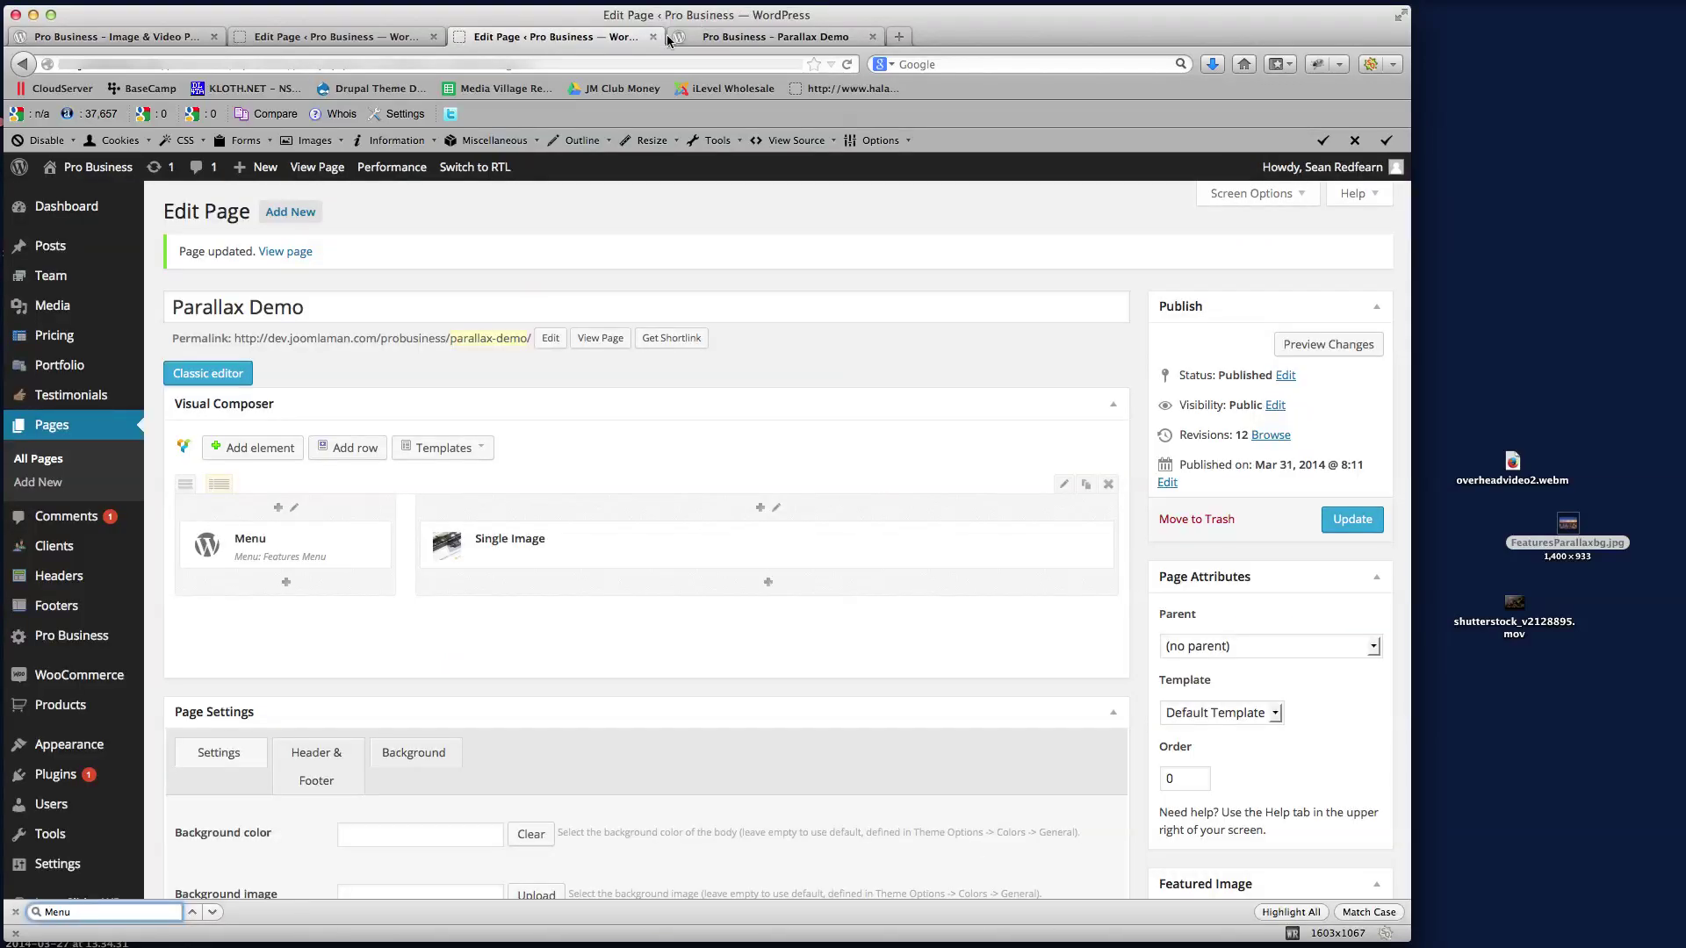
click(755, 38)
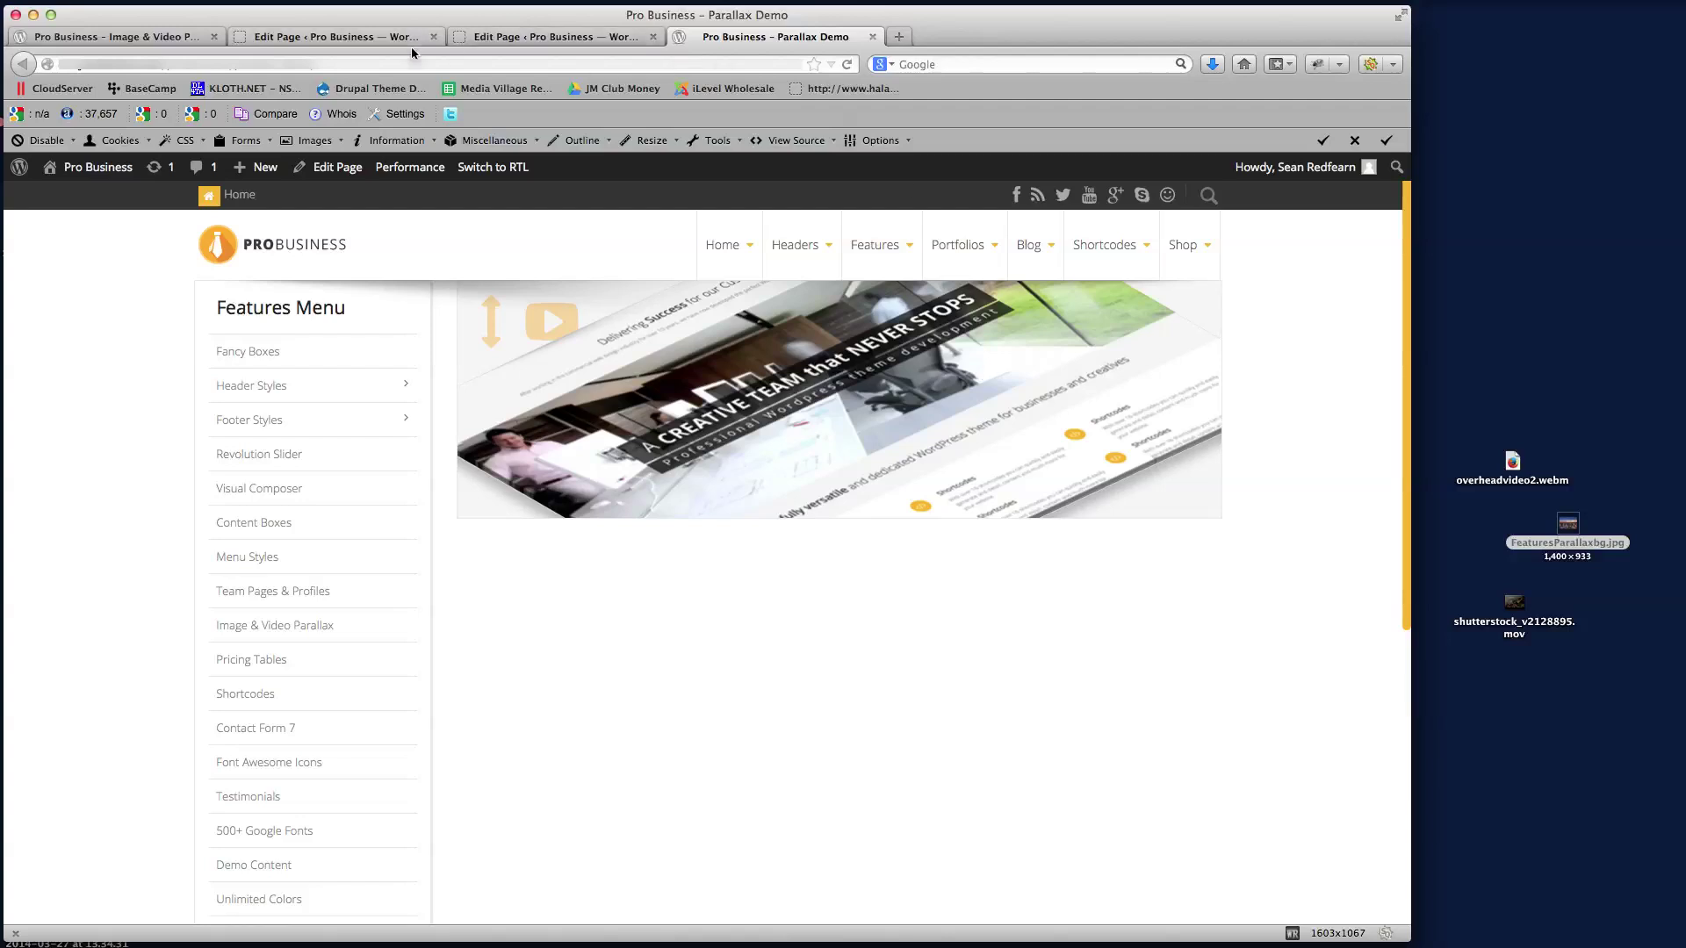
click(345, 35)
click(541, 38)
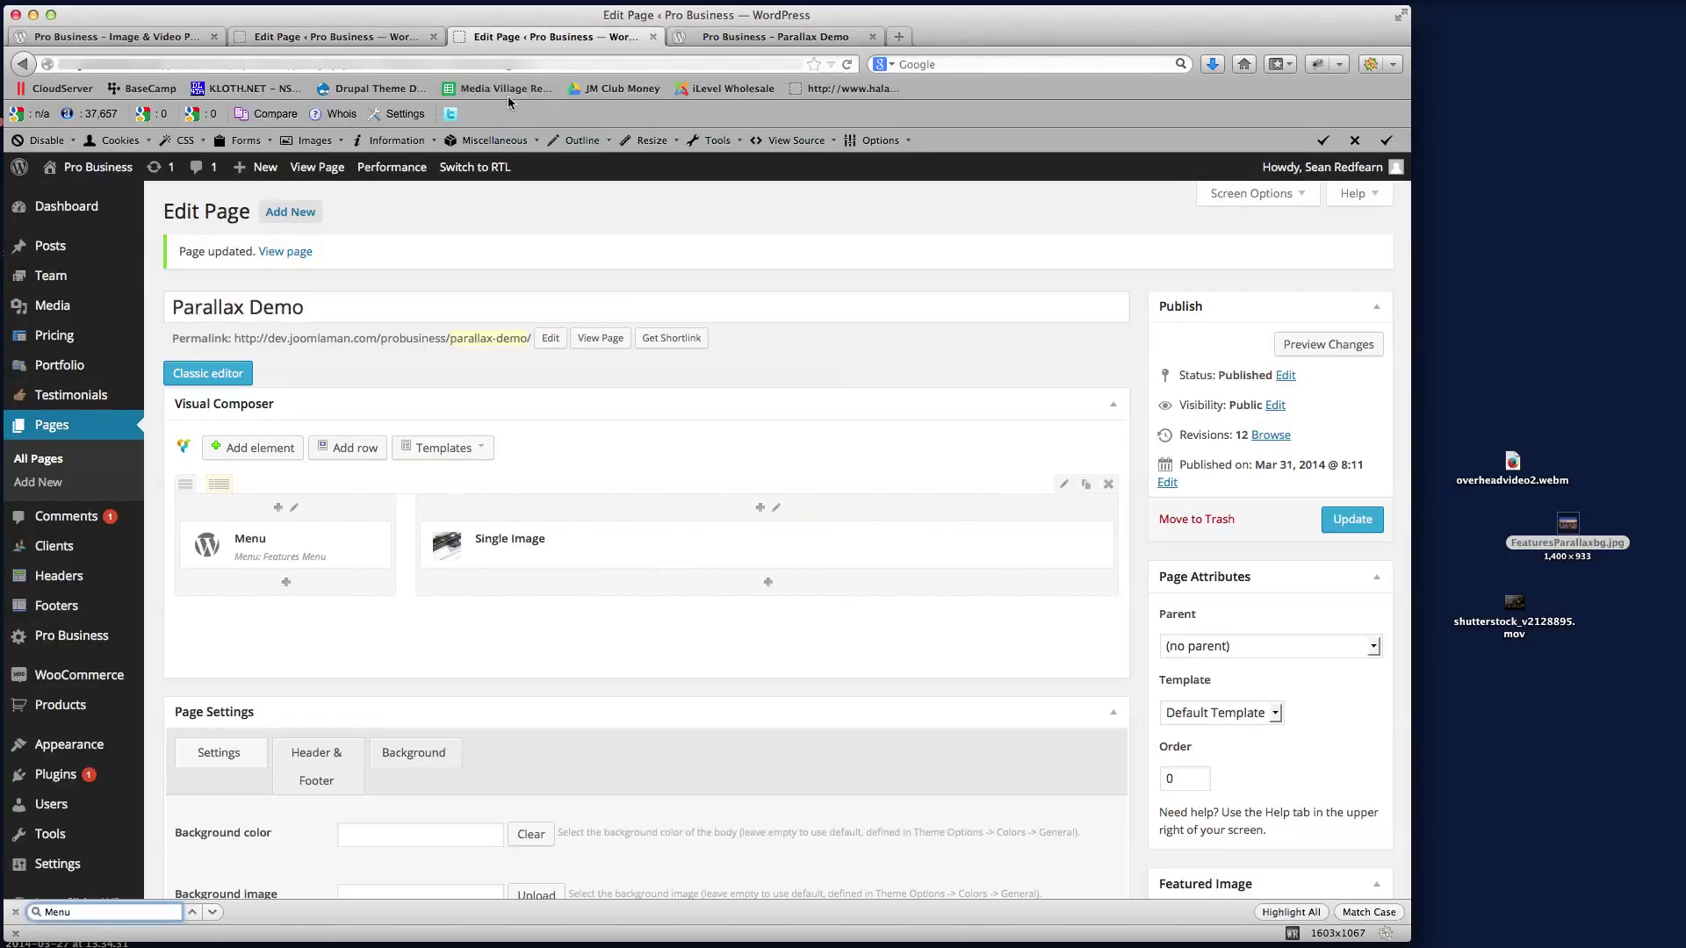
click(348, 38)
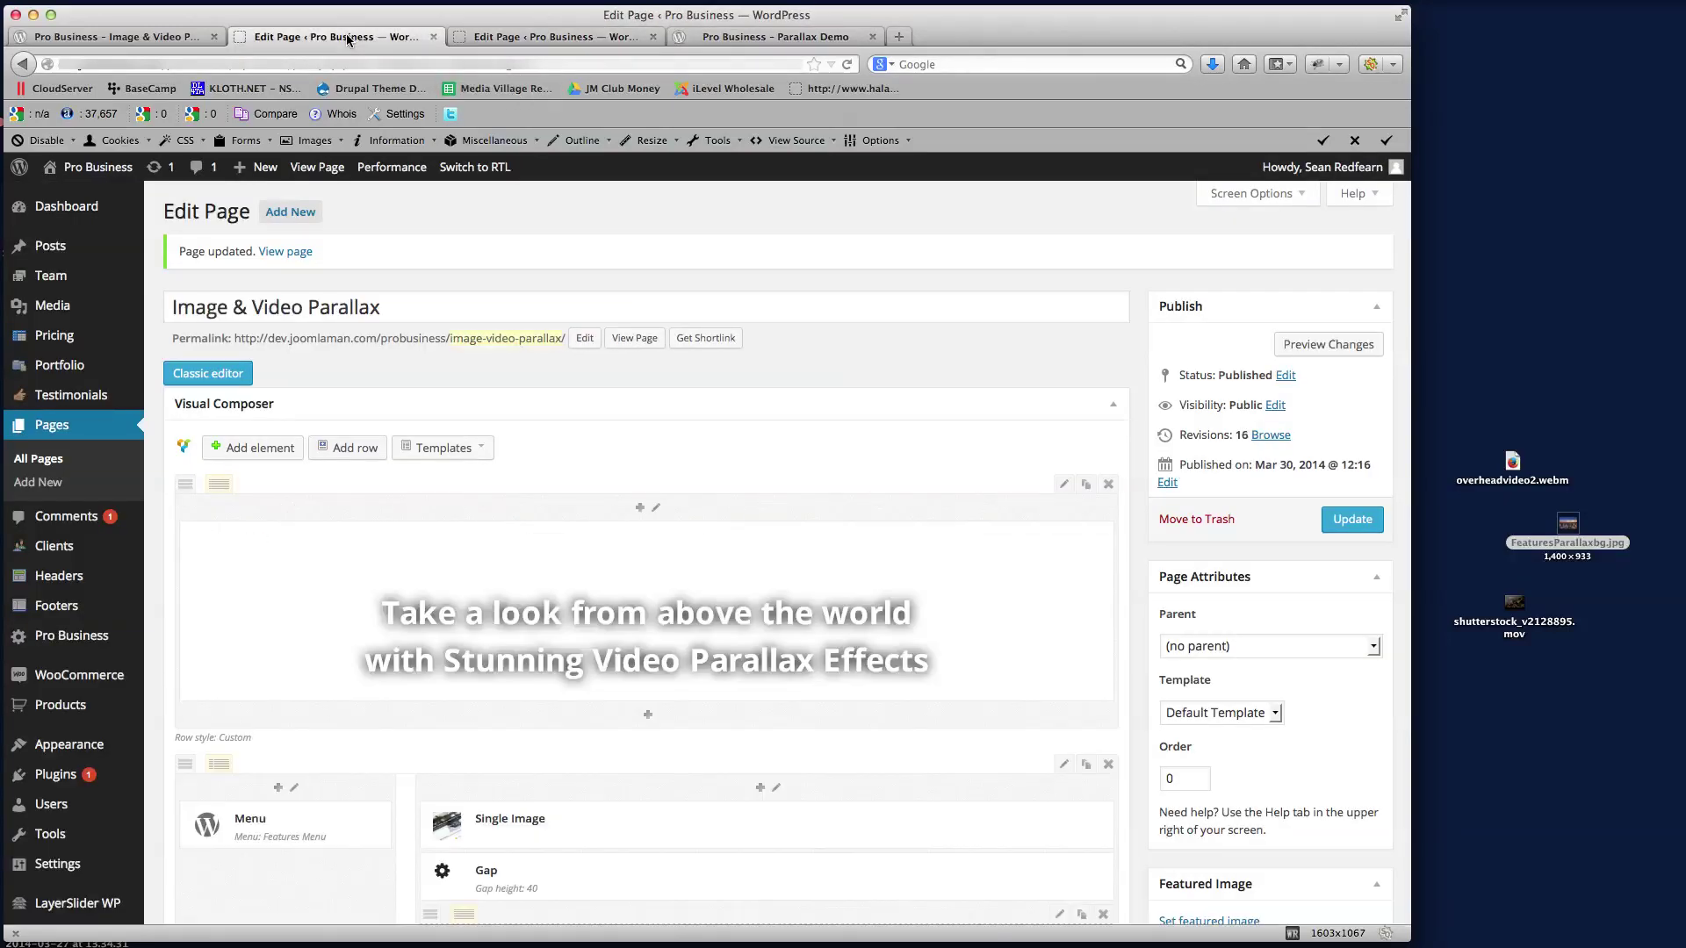
click(432, 36)
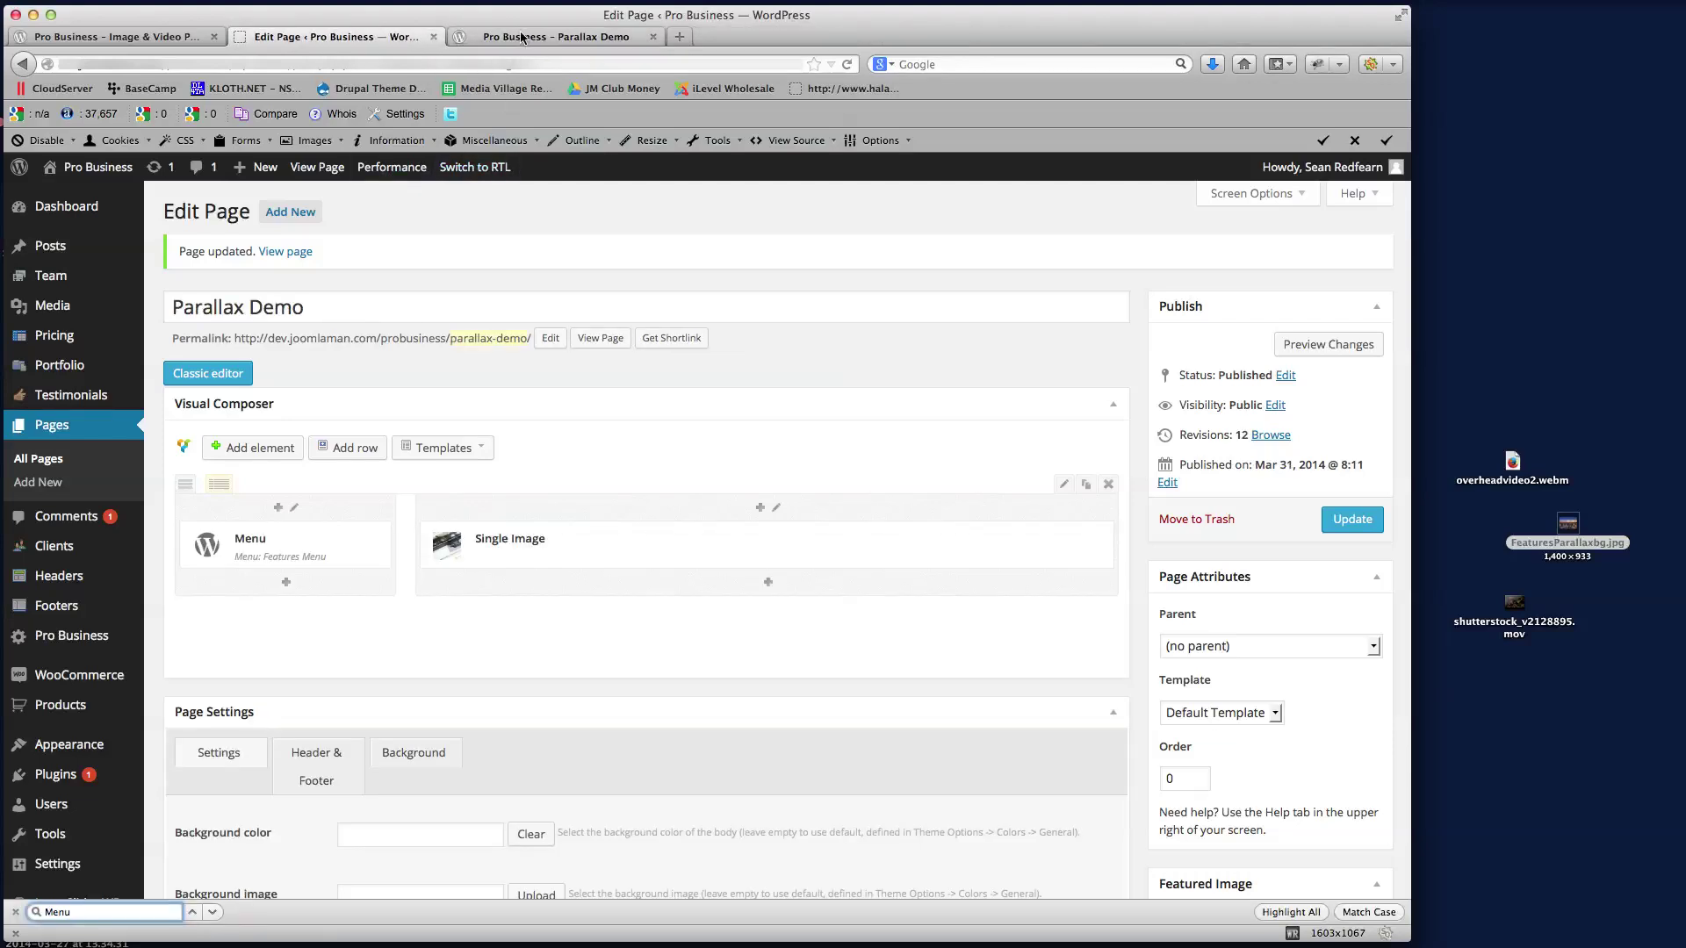
- Compare the live Parallax Demo page with the finished Image & Video Parallax page, including the area just above the footer
click(553, 36)
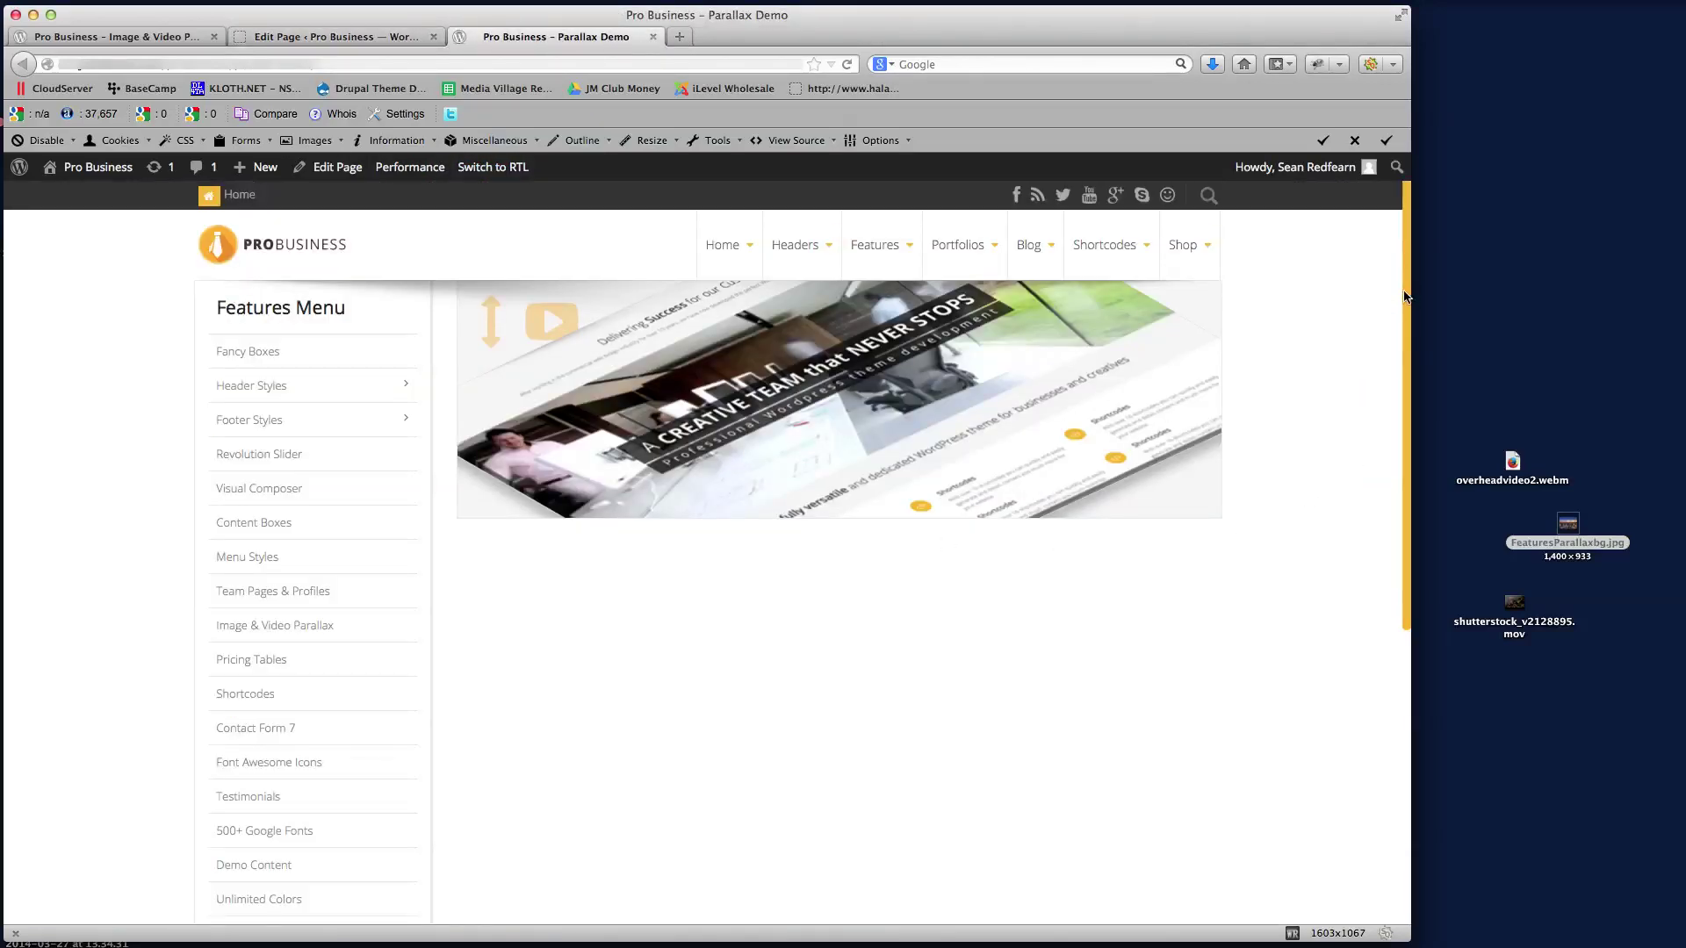
drag(1402, 281, 1357, 233)
click(101, 35)
scroll(1405, 384, down, 3)
scroll(1406, 384, down, 3)
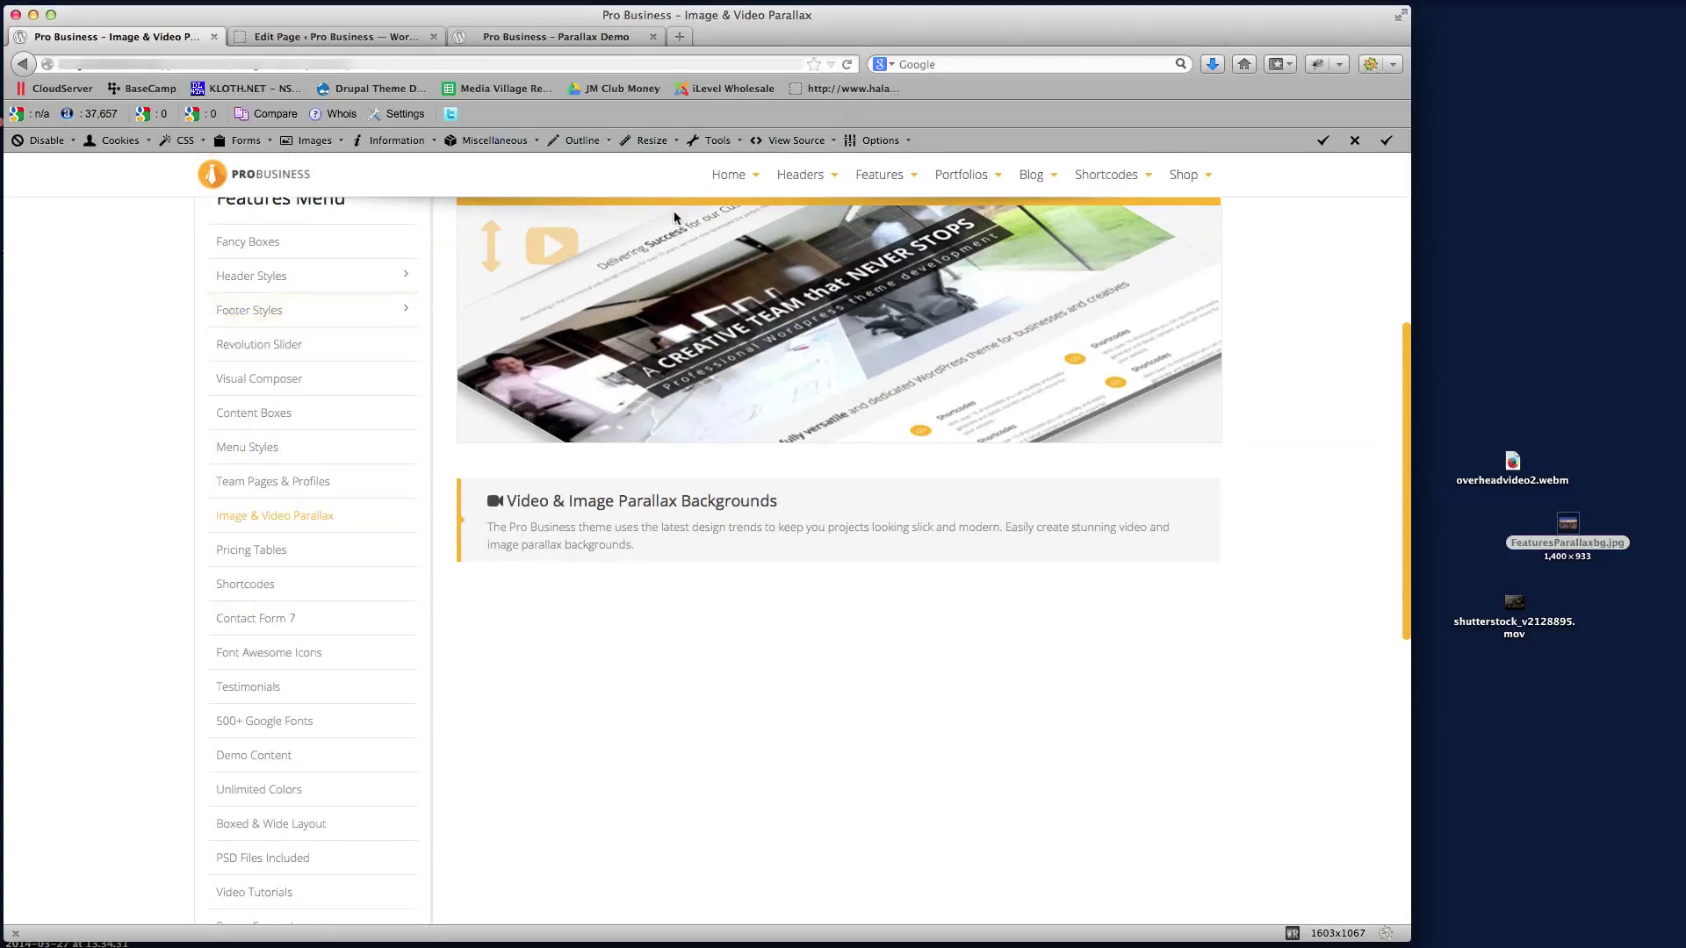
click(530, 36)
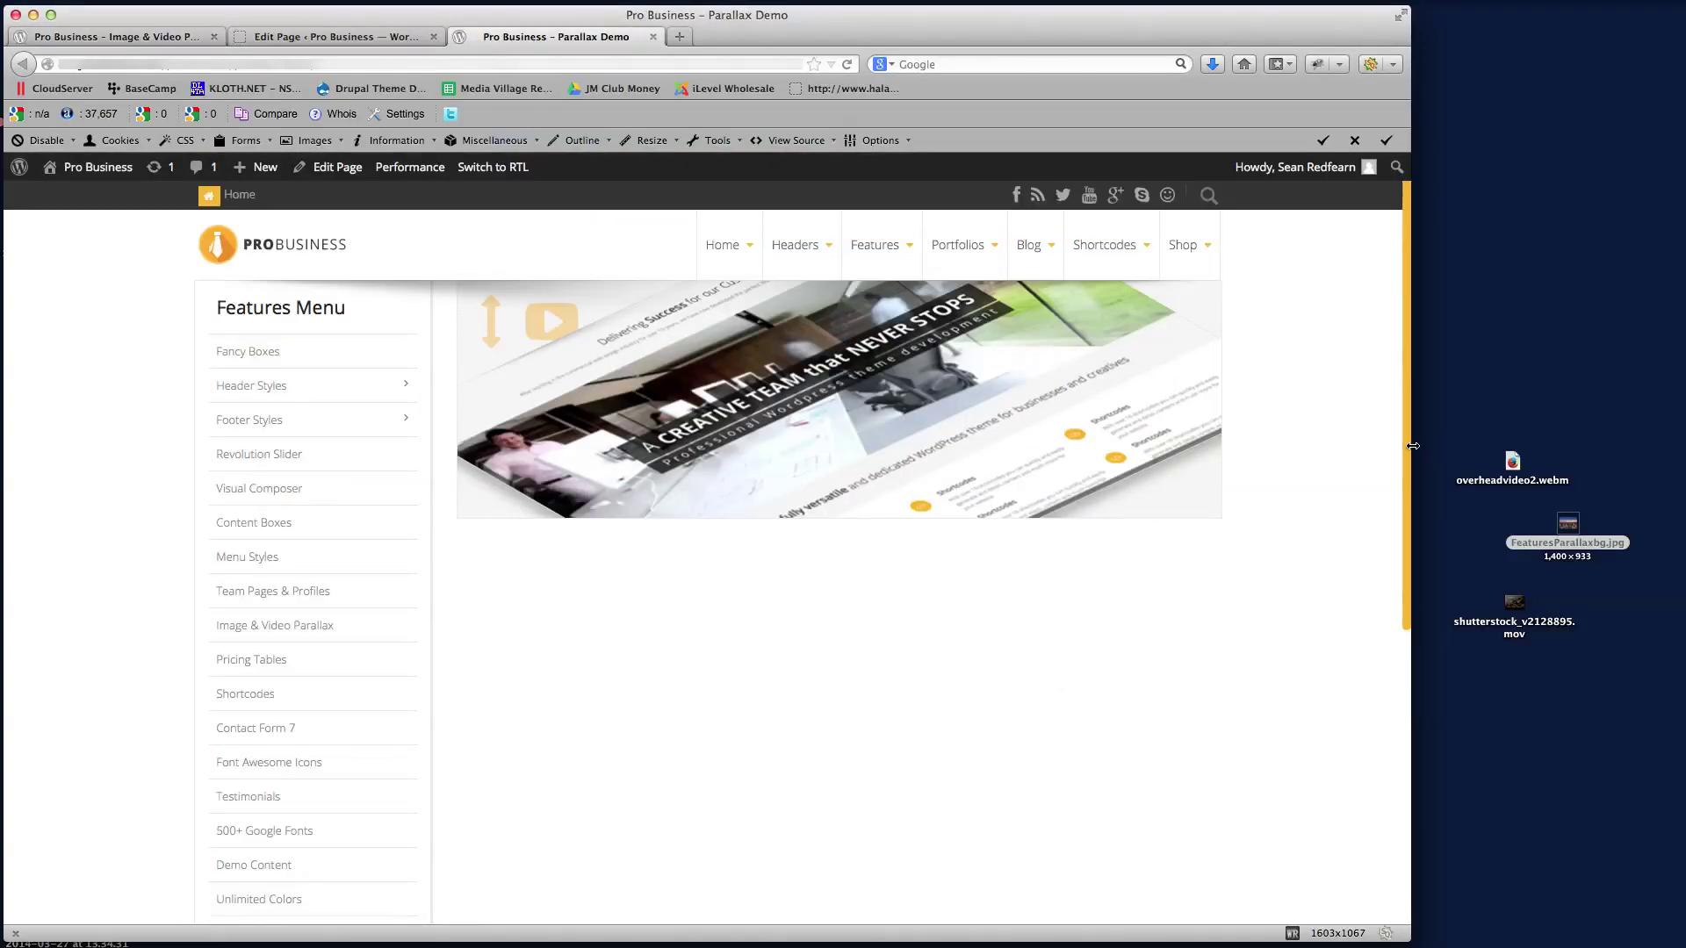
scroll(1406, 461, down, 5)
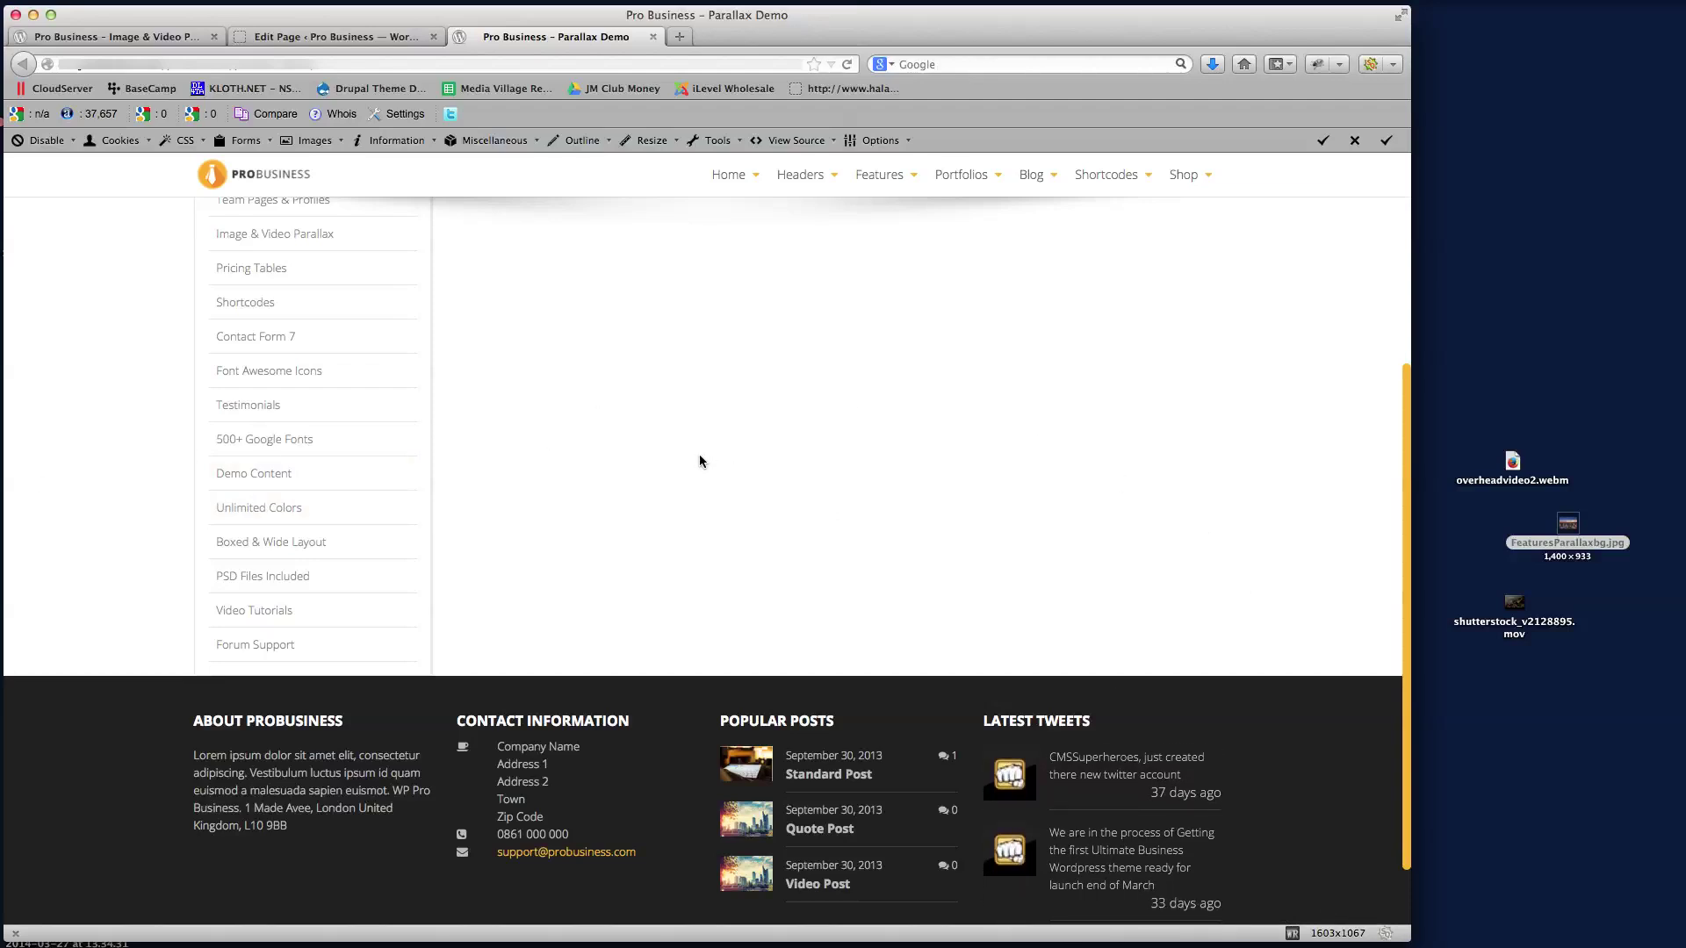
click(329, 37)
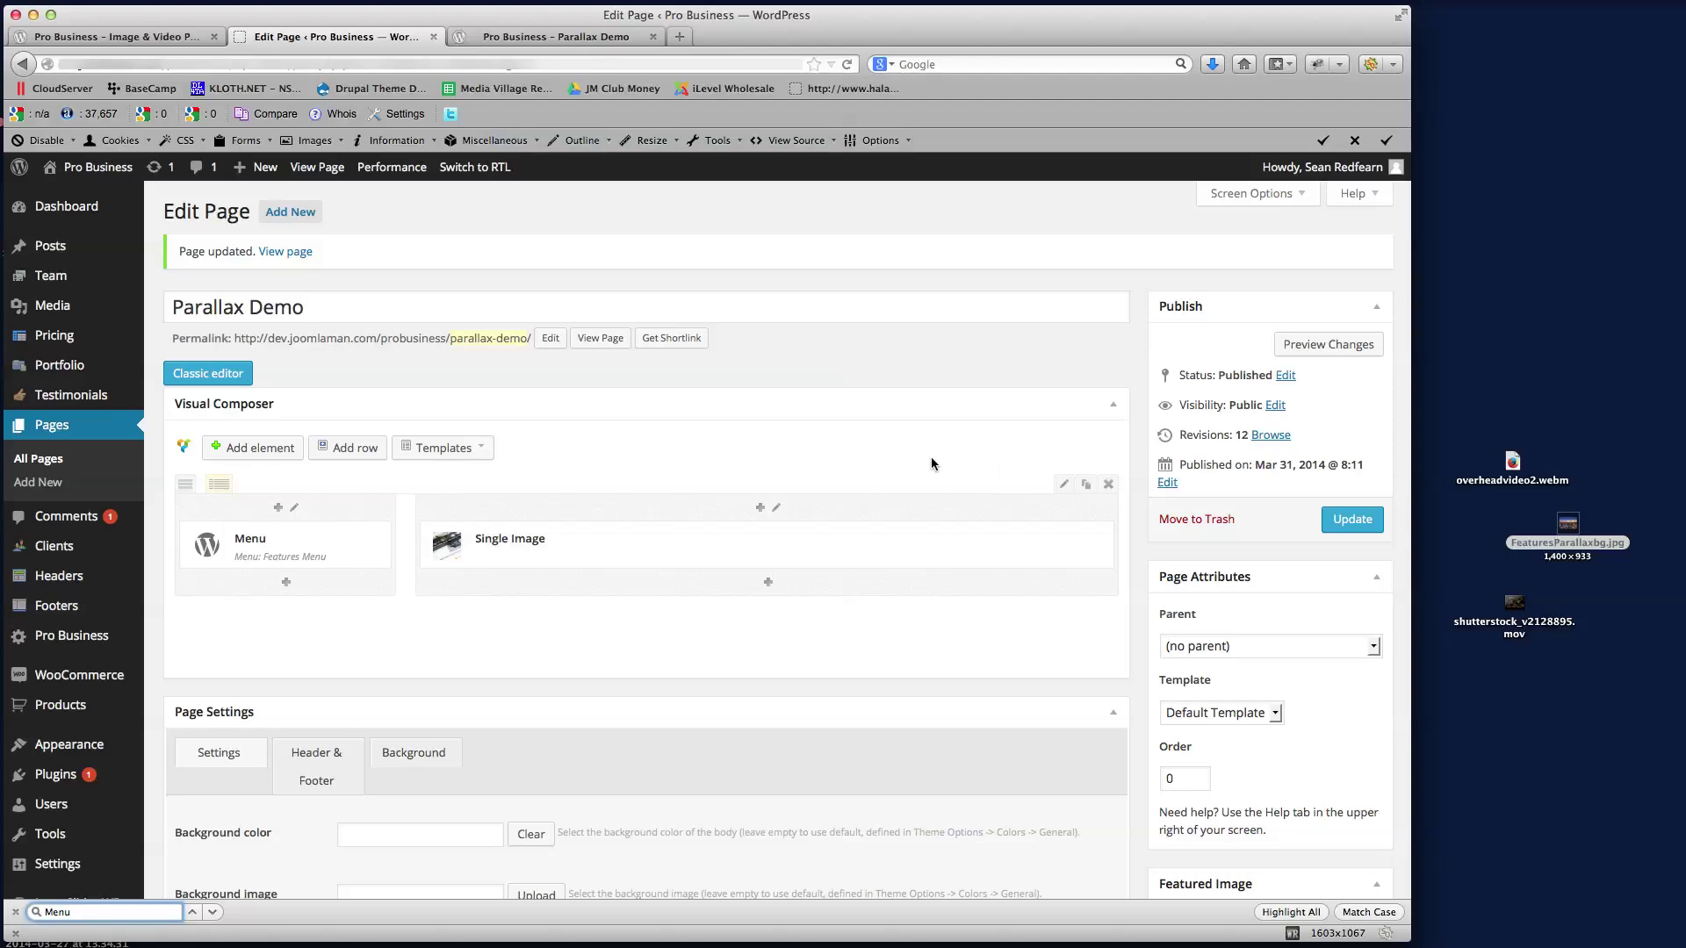
click(575, 37)
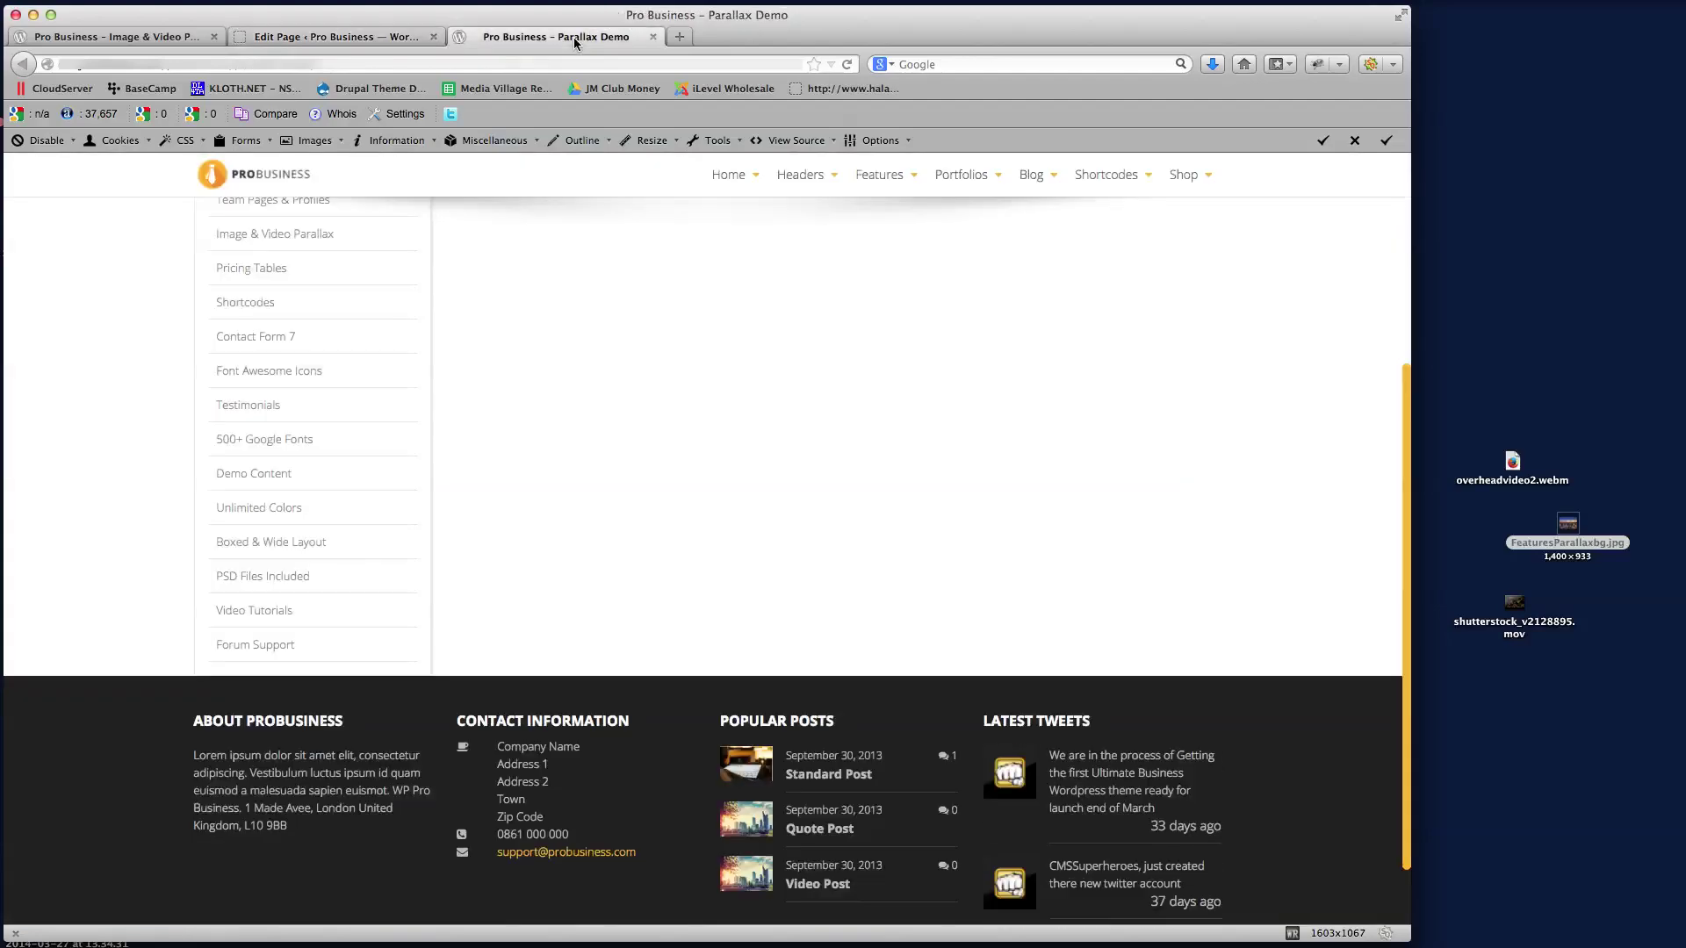
click(104, 36)
drag(1407, 547, 1407, 773)
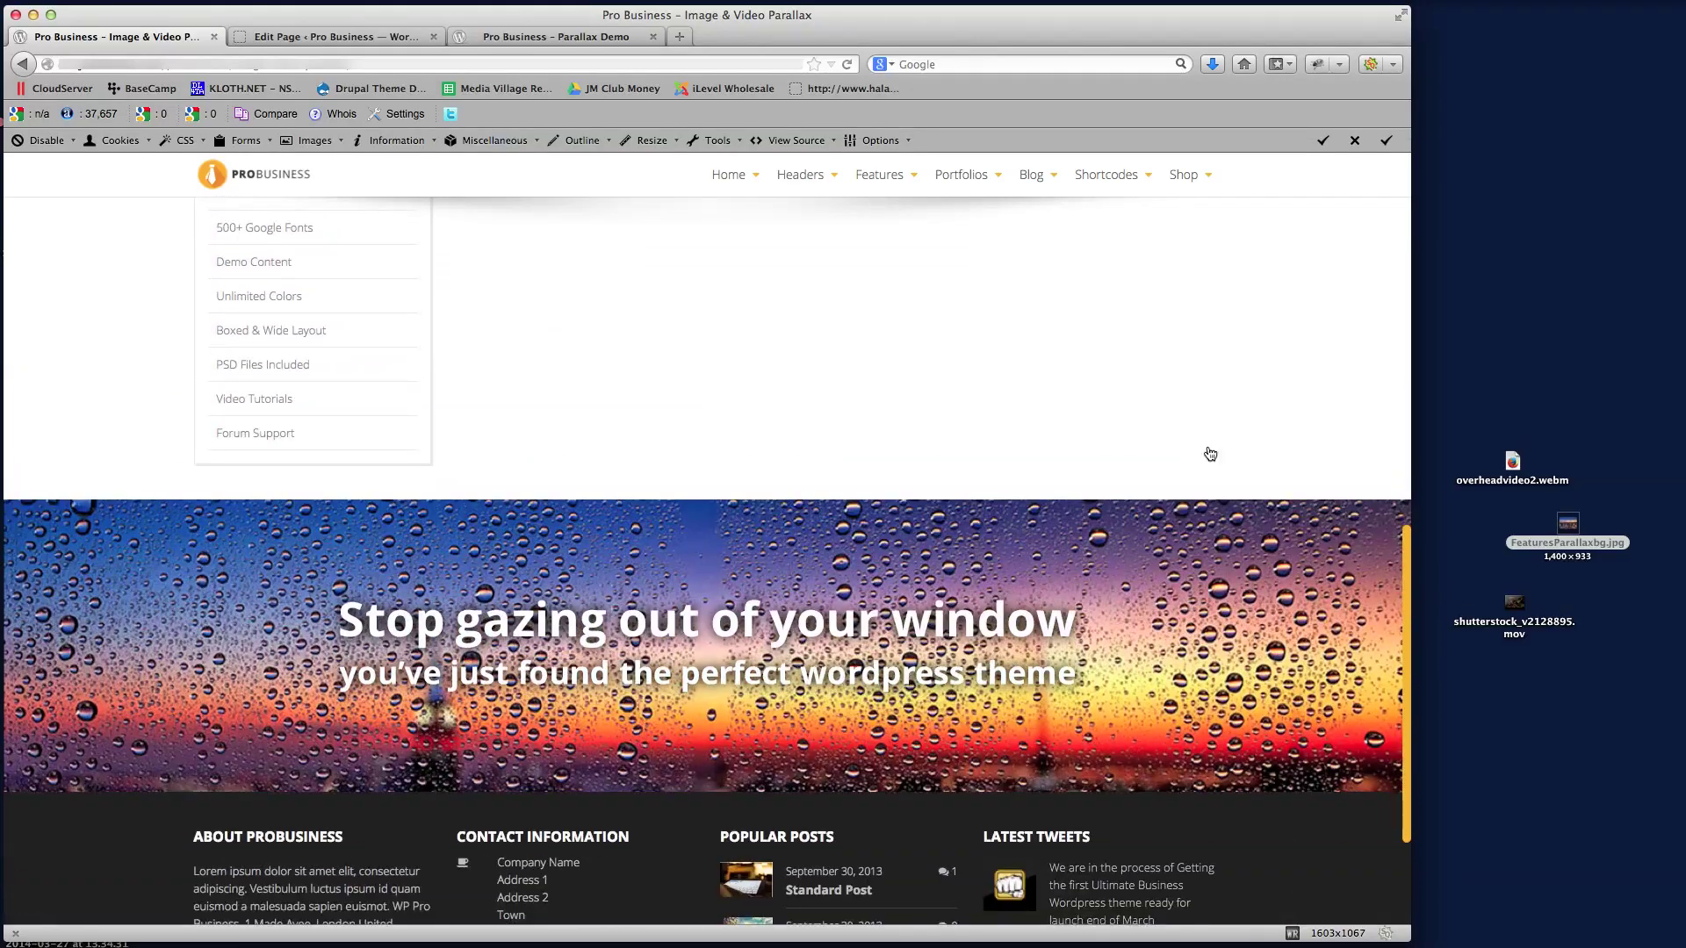
click(555, 36)
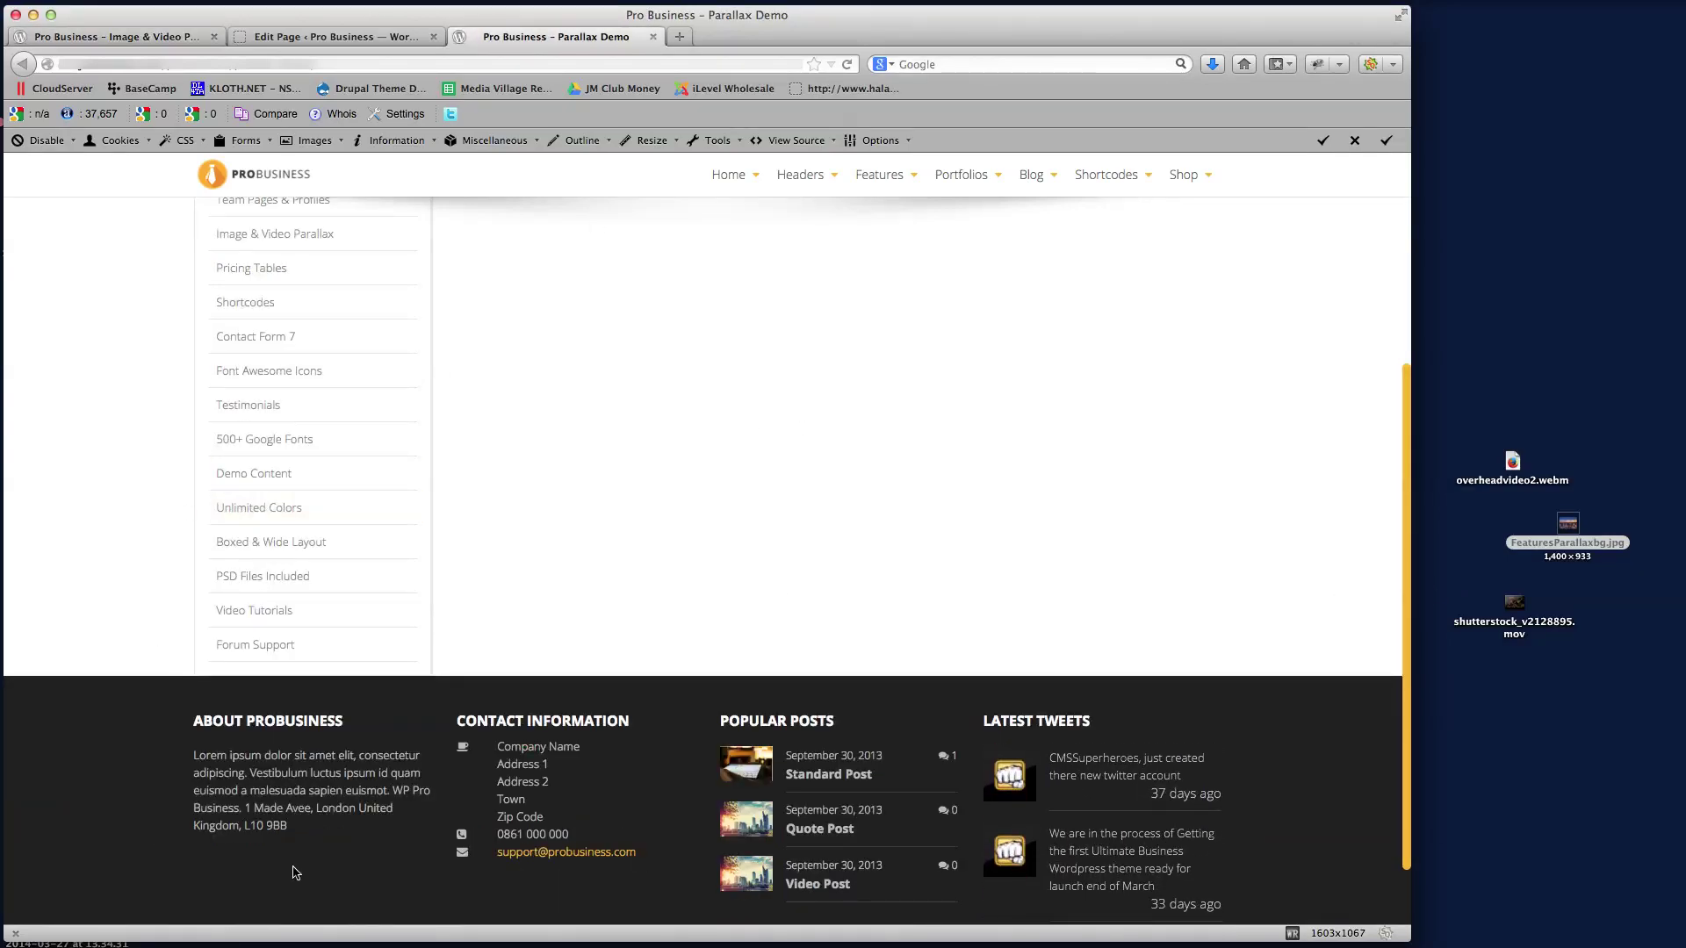
- Add a new row at the end of the Parallax Demo page layout and set its row style to Custom
click(322, 36)
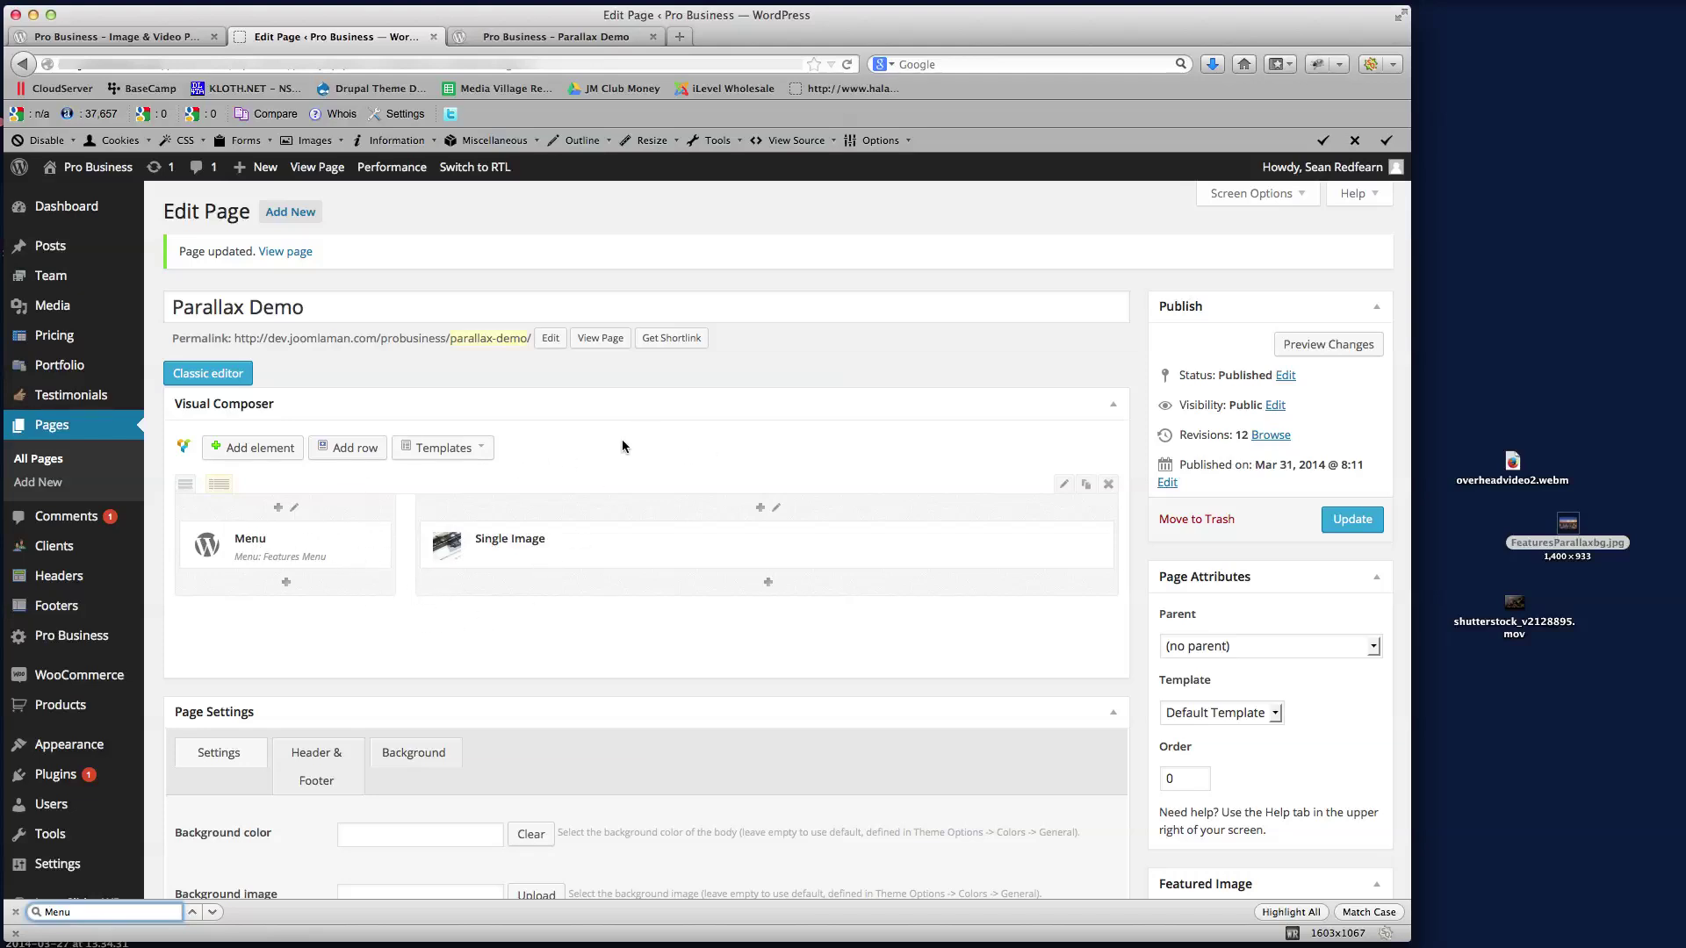
scroll(622, 439, down, 1)
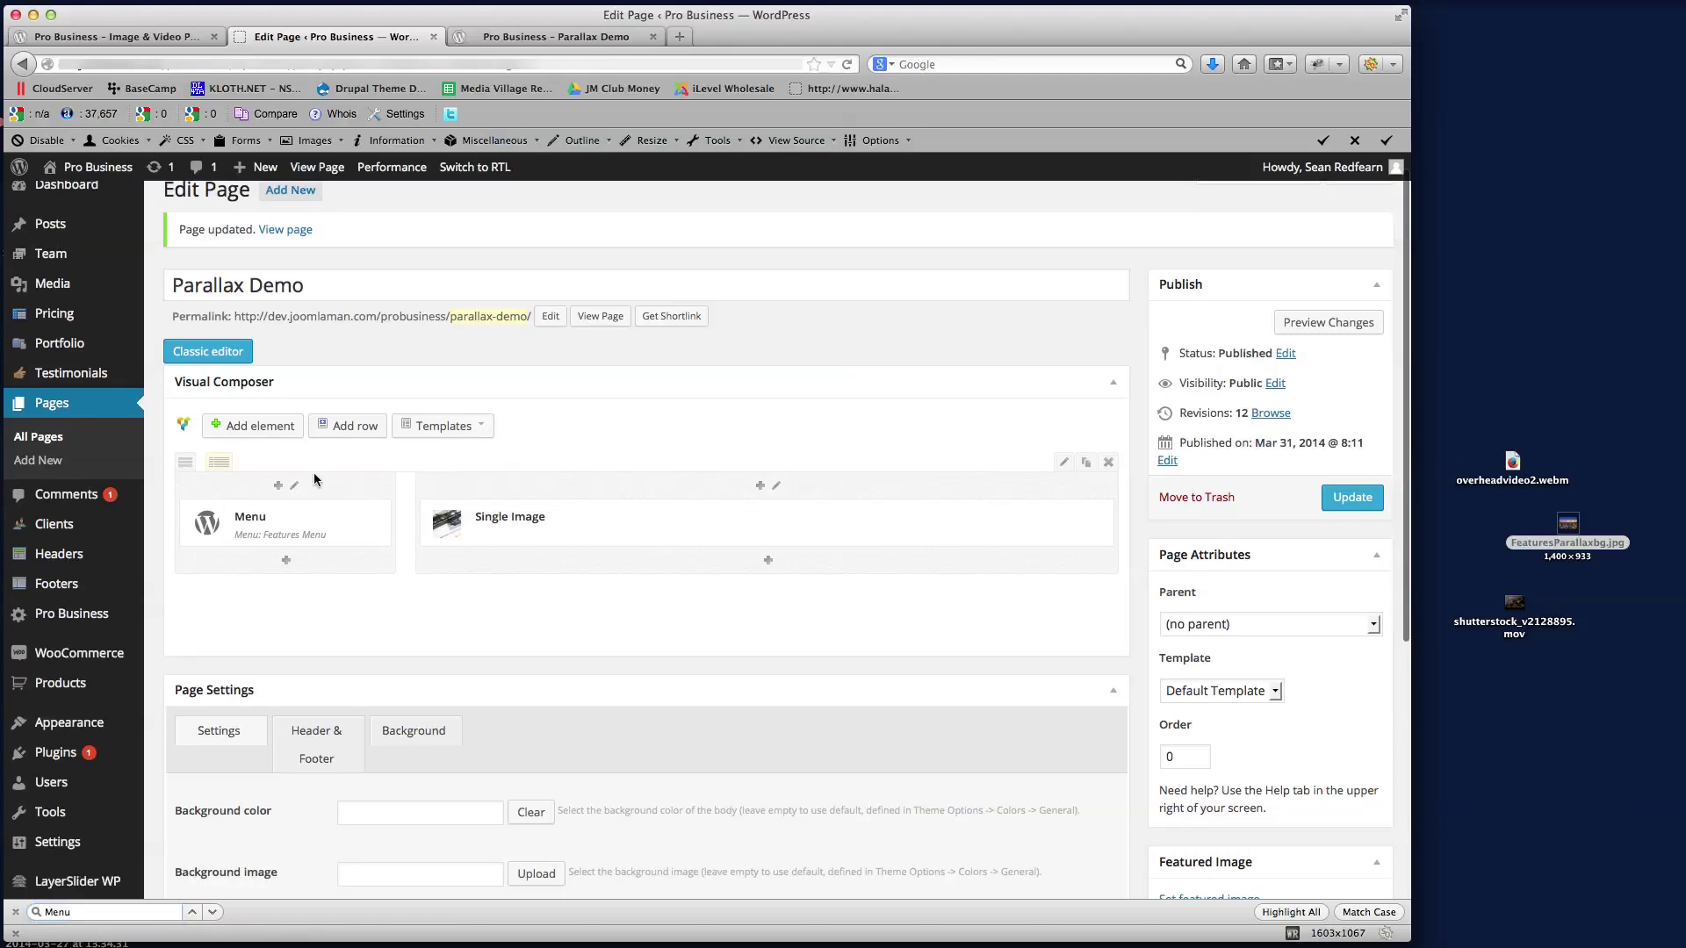
click(348, 427)
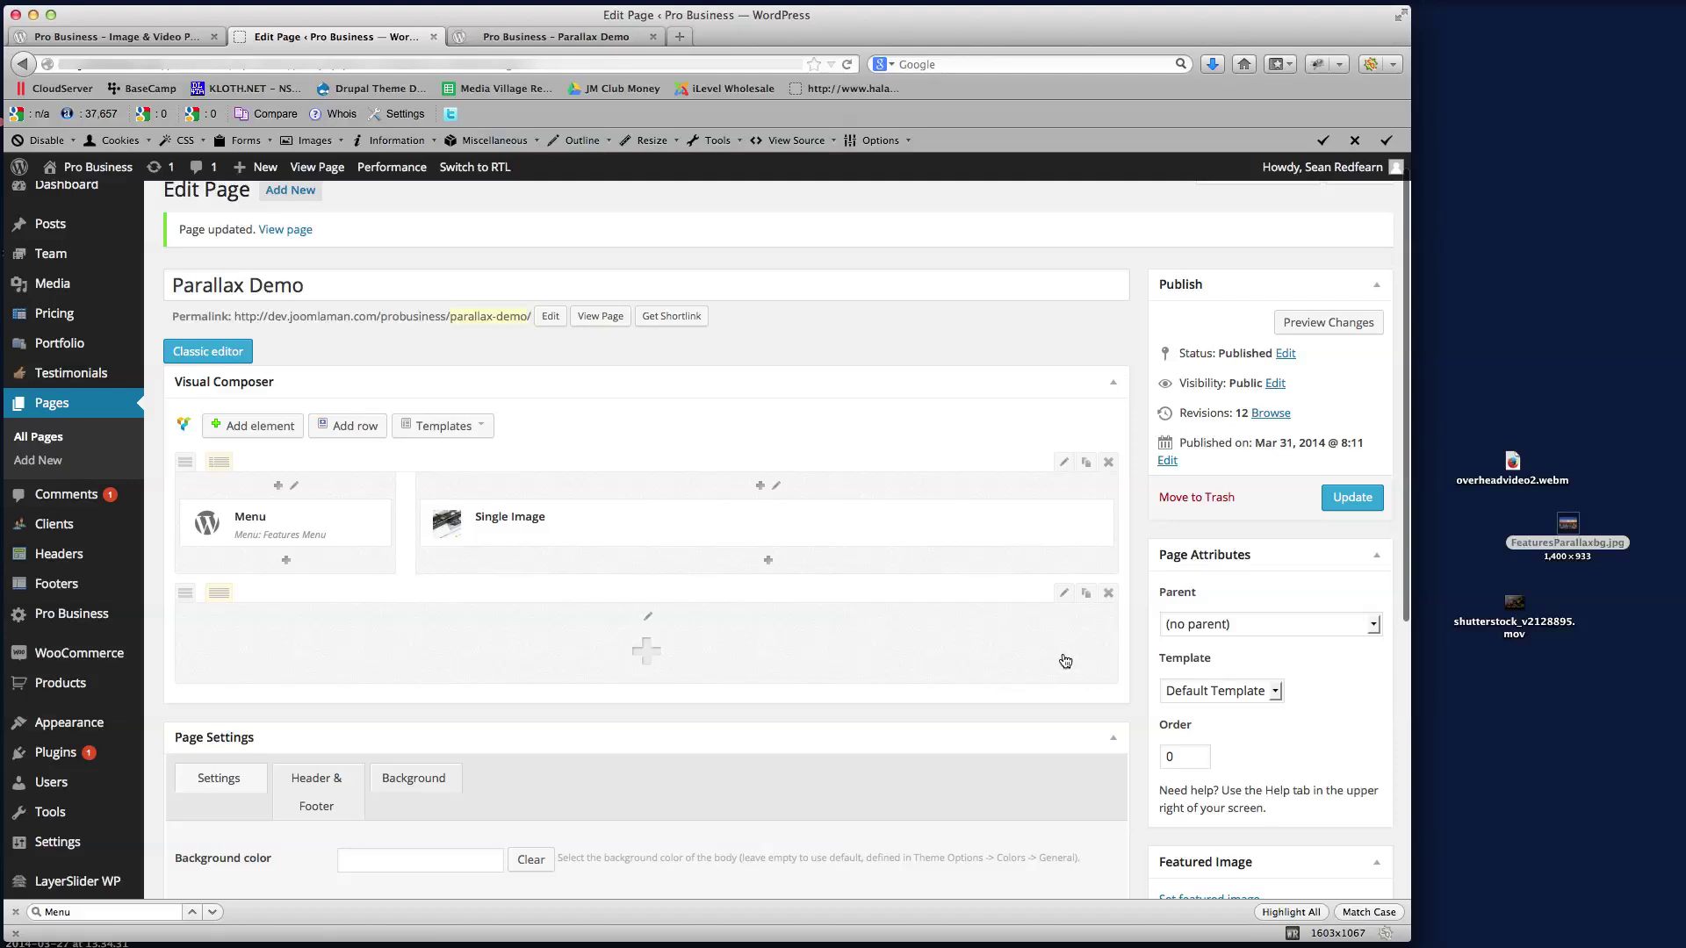
click(1064, 596)
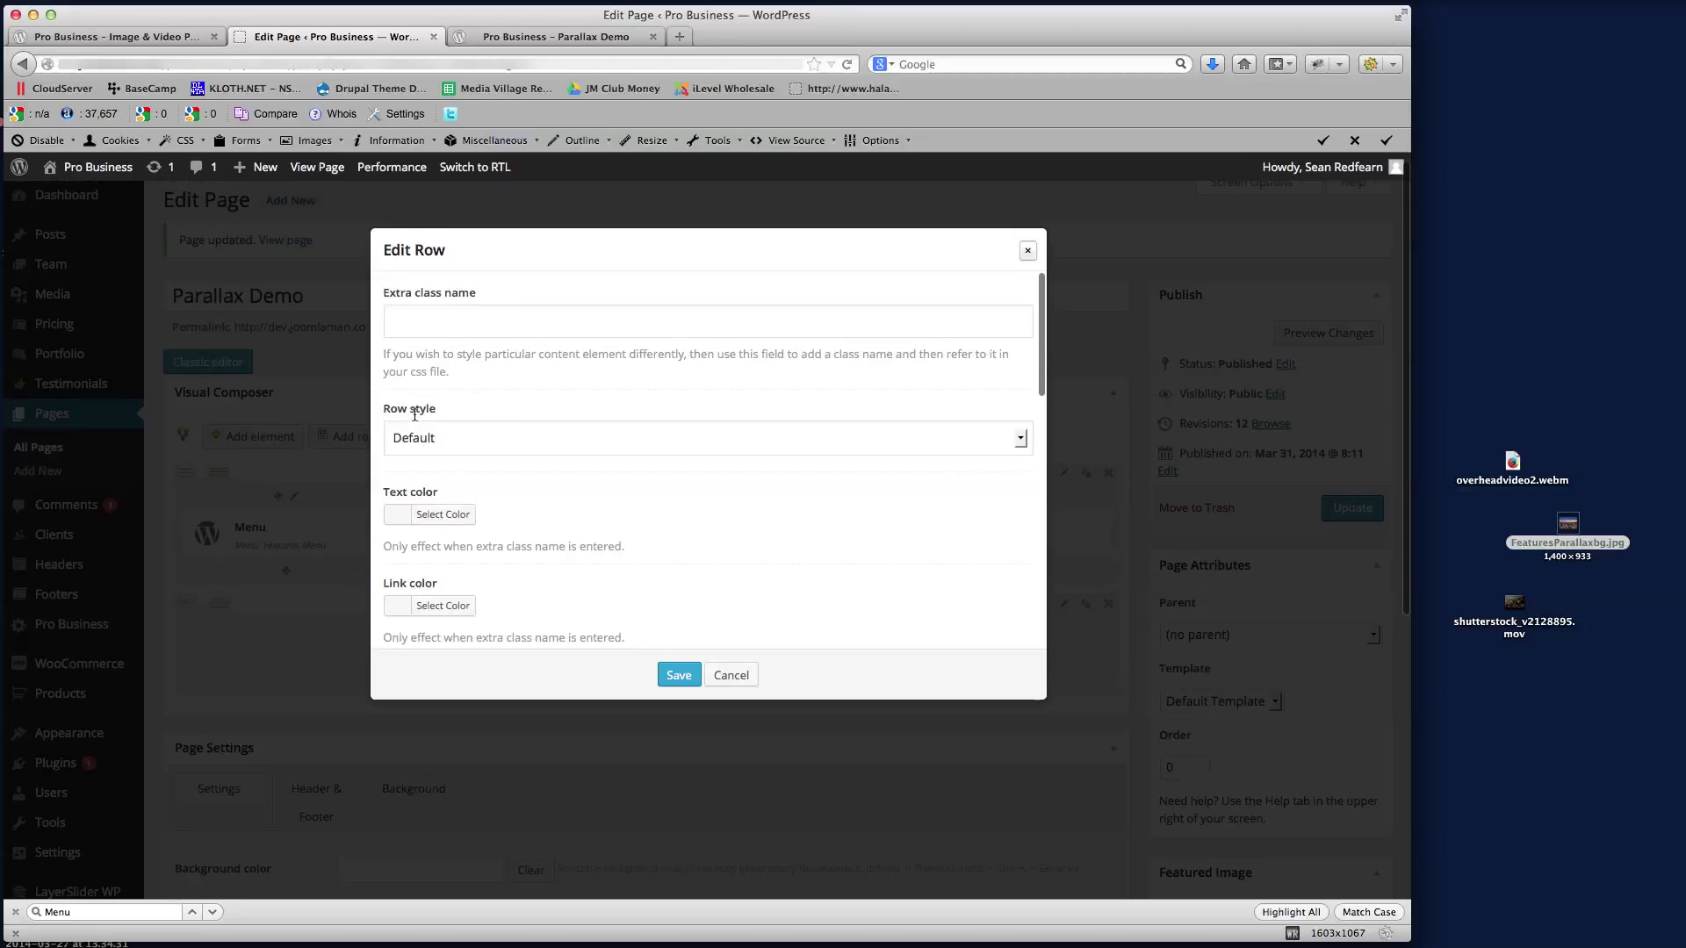
click(466, 437)
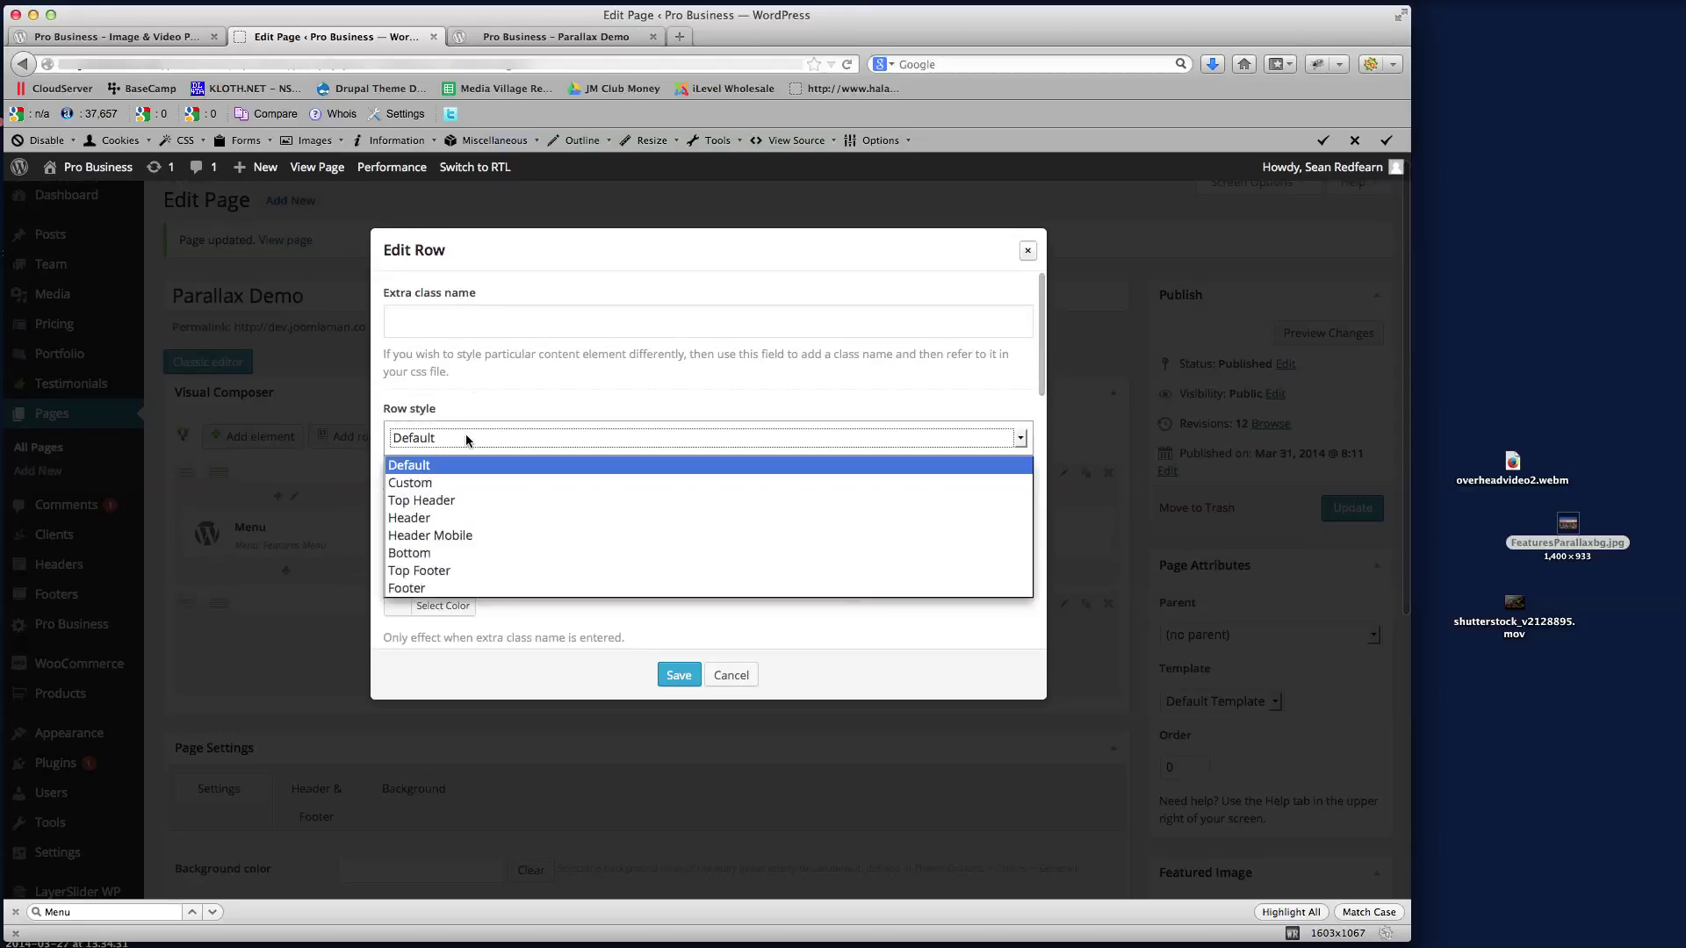
click(410, 484)
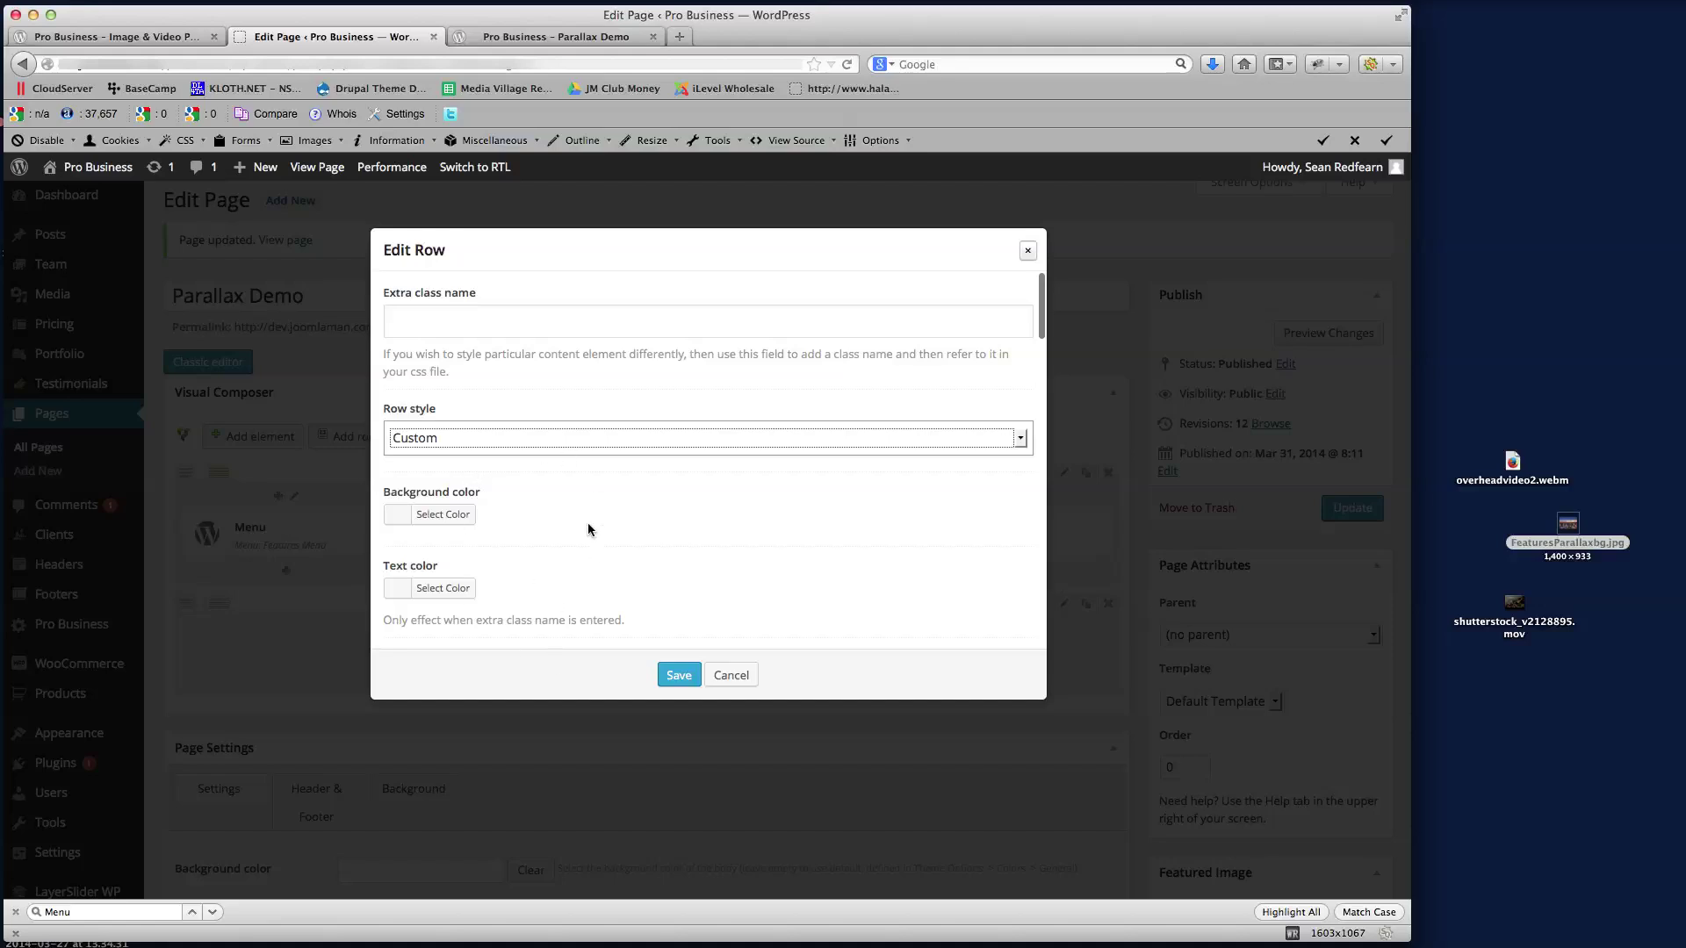
- Open the media library for choosing the new row's background image
scroll(706, 482, down, 5)
scroll(706, 481, down, 2)
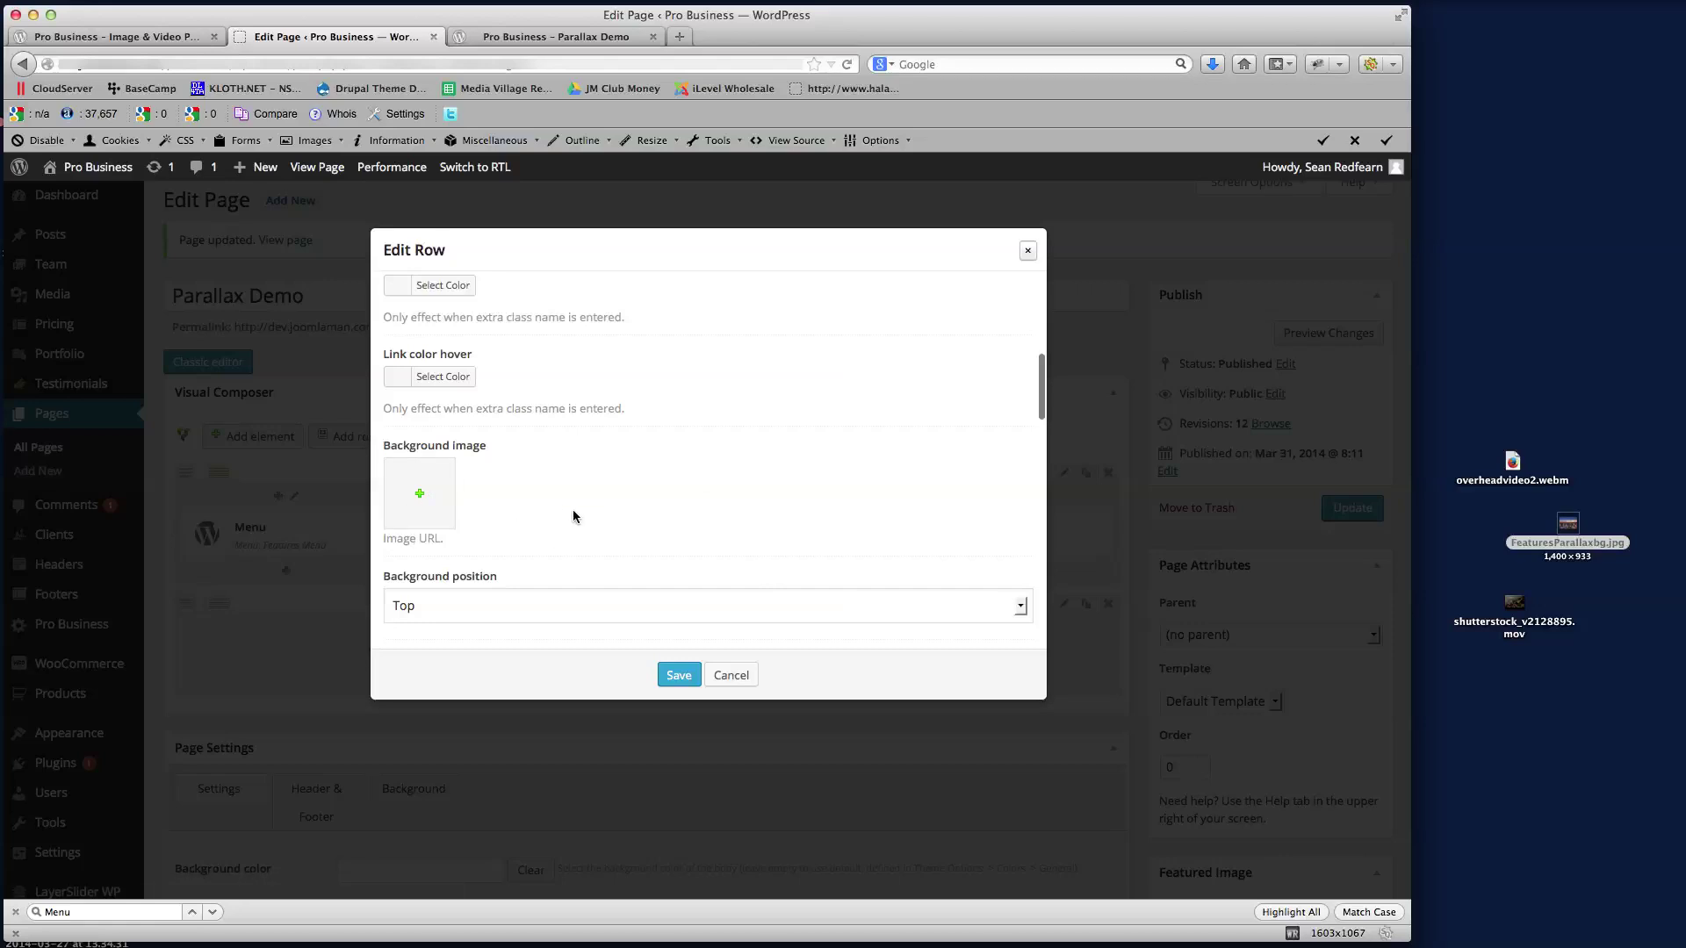
click(420, 494)
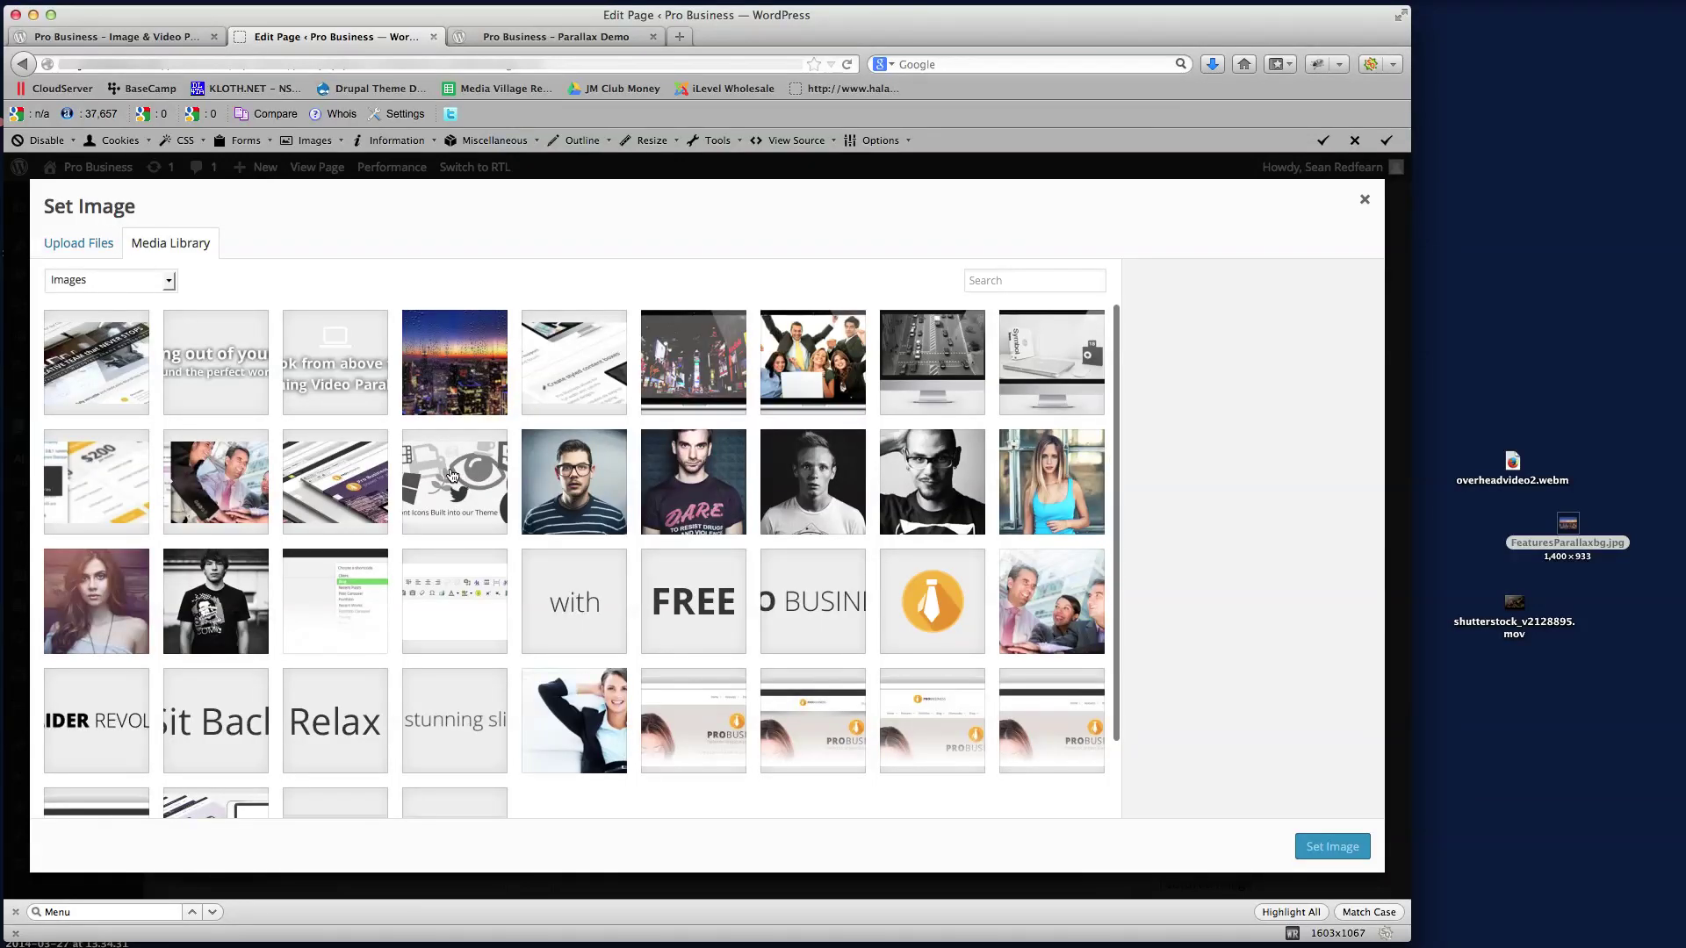
- View the desktop file FeaturesParallaxbg.jpg in Photoshop to inspect the background picture
click(1565, 693)
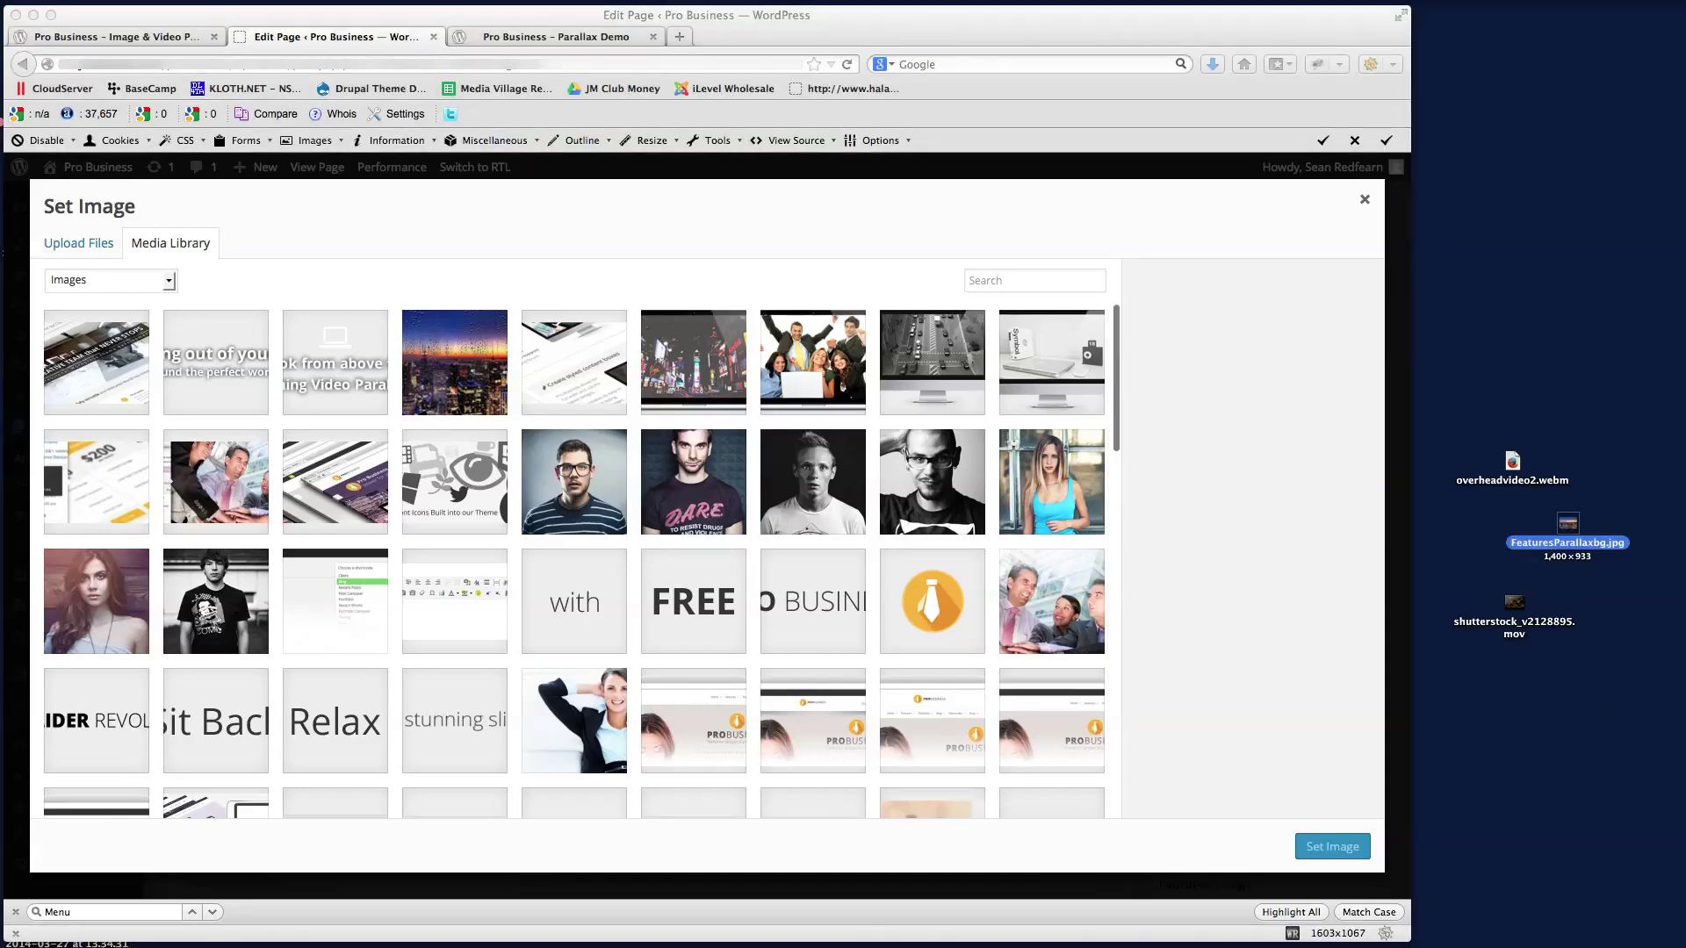
key(super+o)
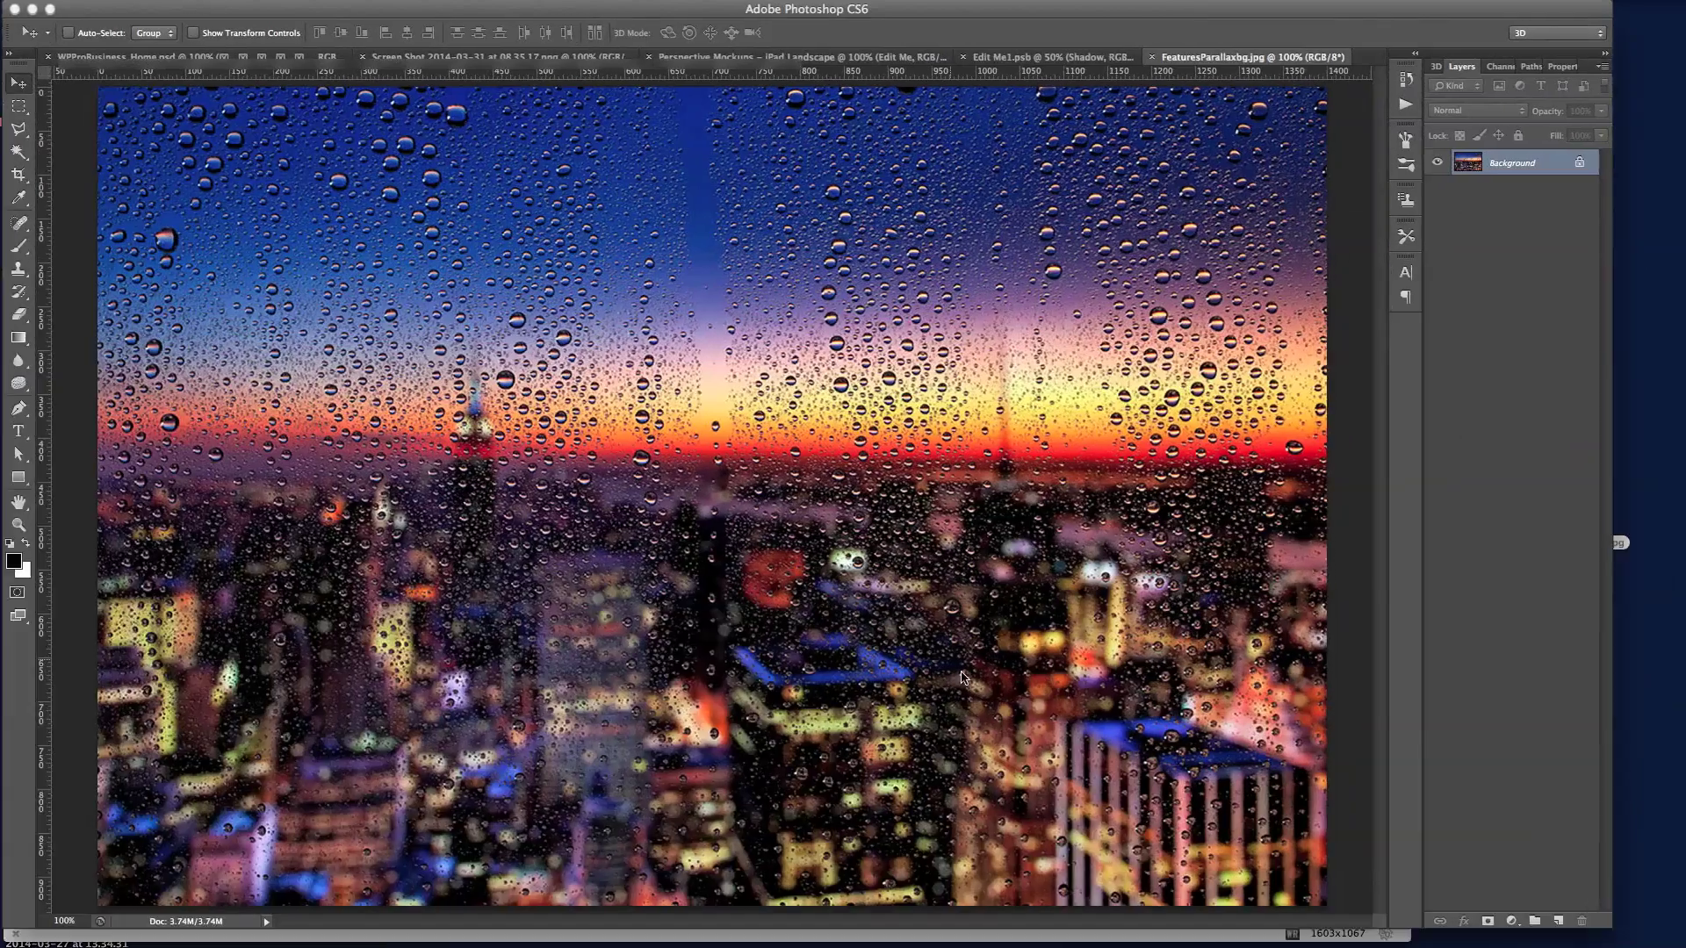
click(33, 10)
- Return to the browser and set FeaturesParallaxbg.jpg from the media library as the row's background image
click(472, 299)
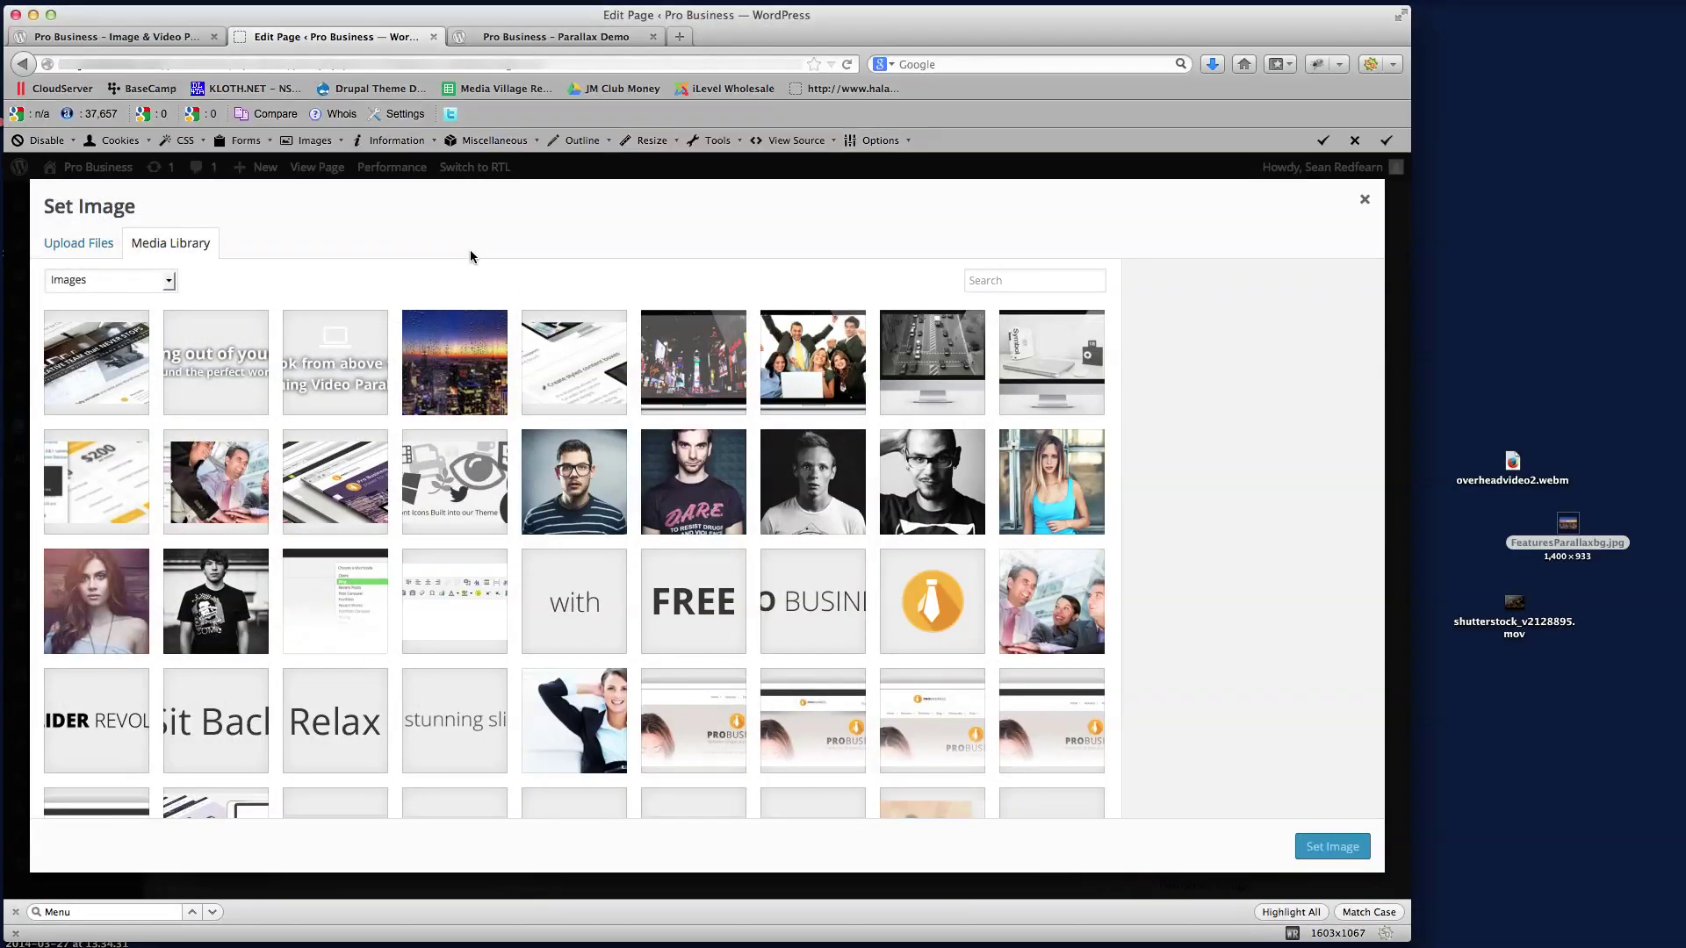
click(453, 406)
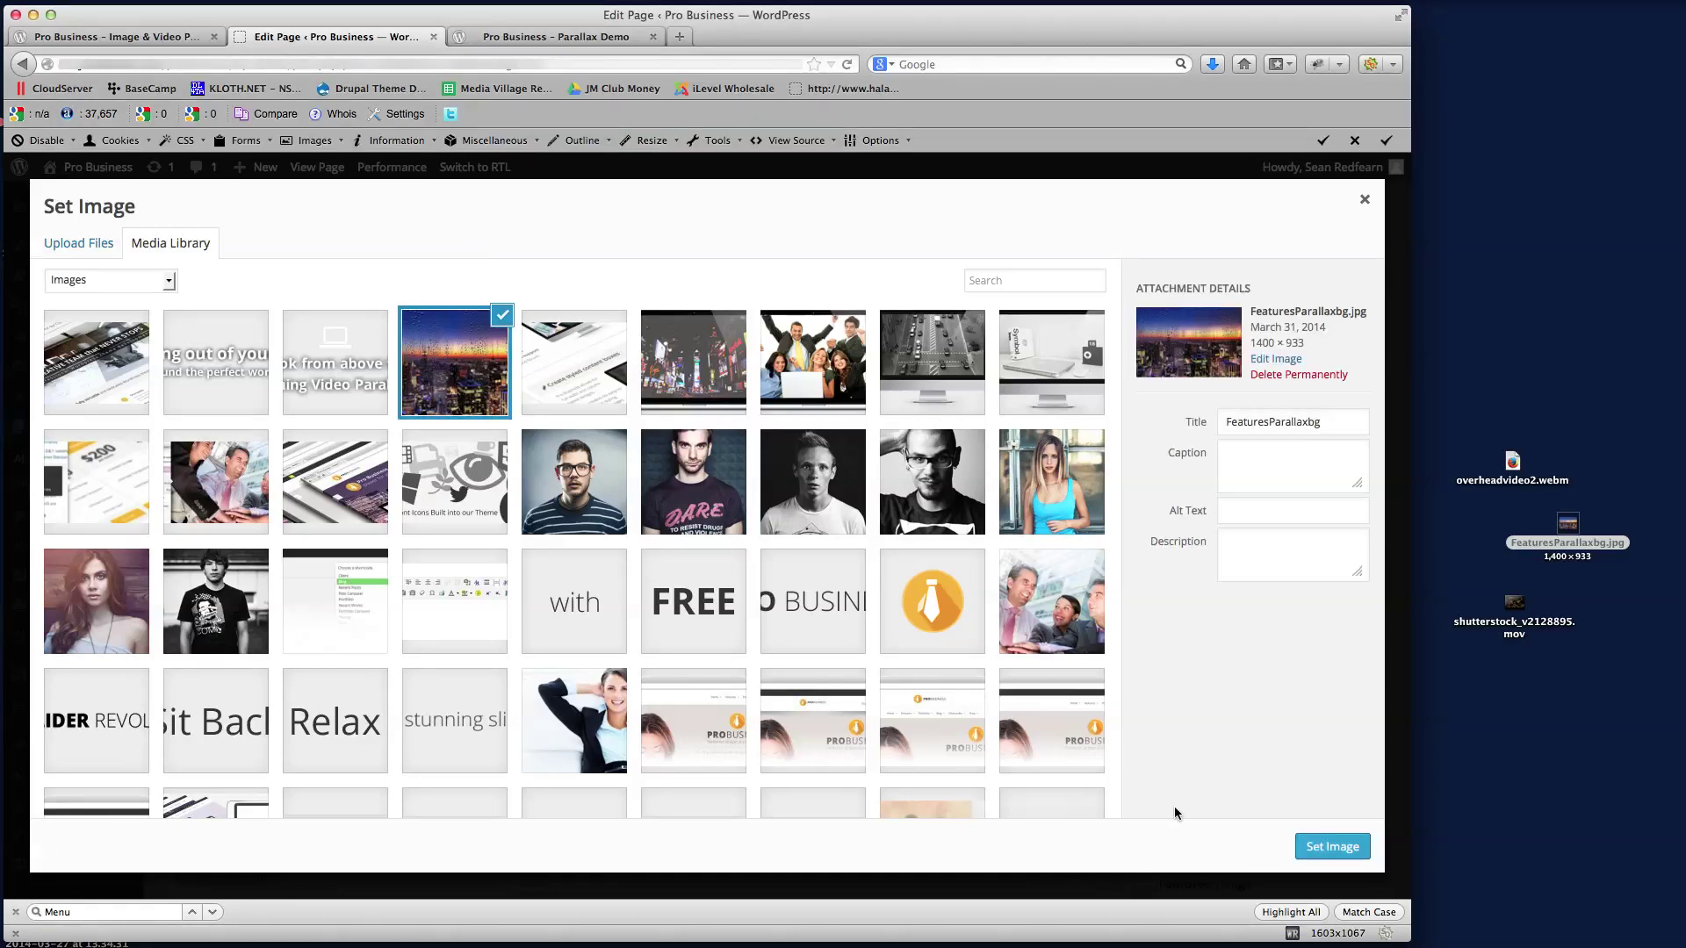
click(1321, 845)
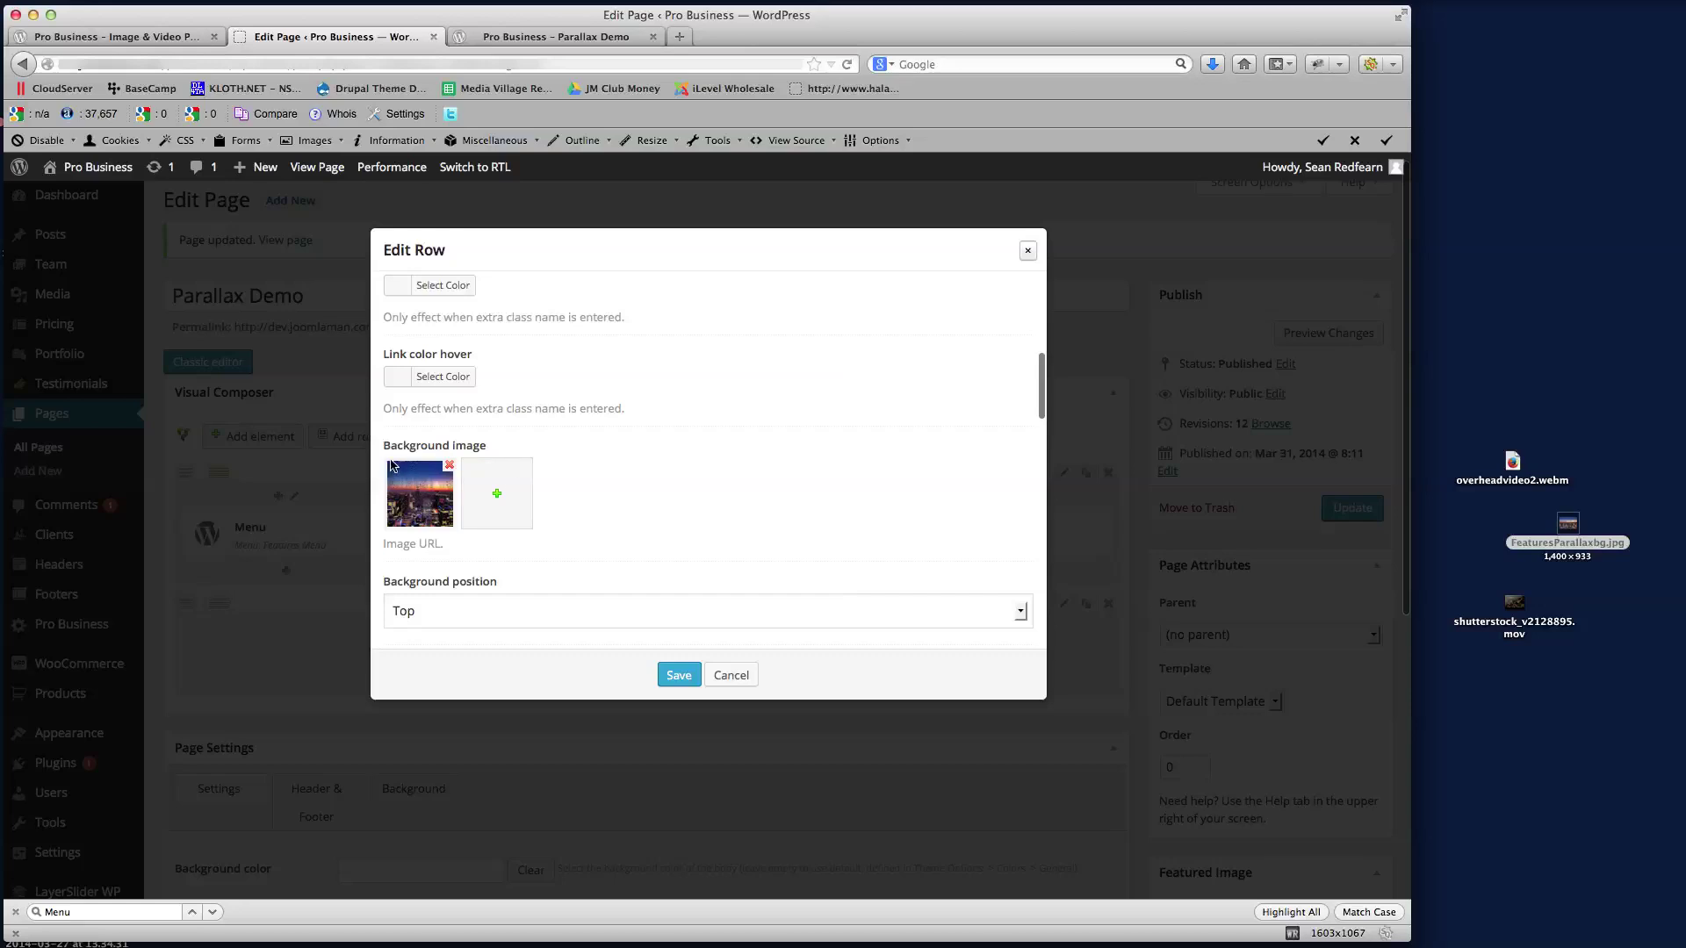
- Enable Full Width for the row and set its Background Cover value to "cover"
scroll(683, 399, down, 3)
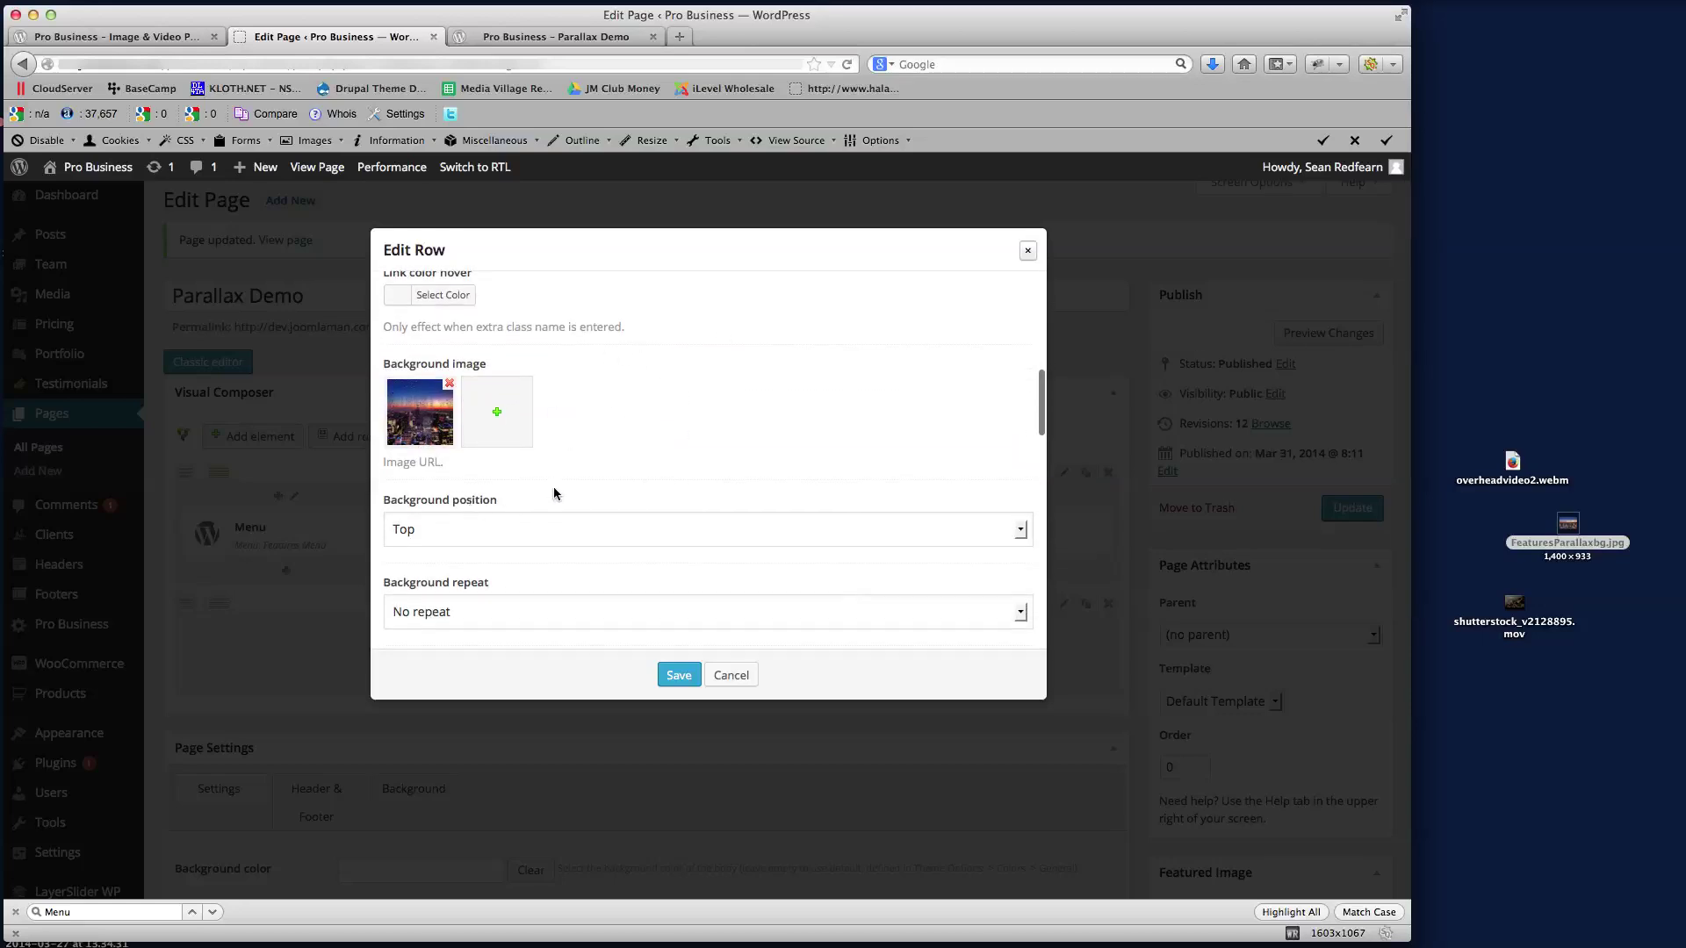
scroll(667, 389, down, 3)
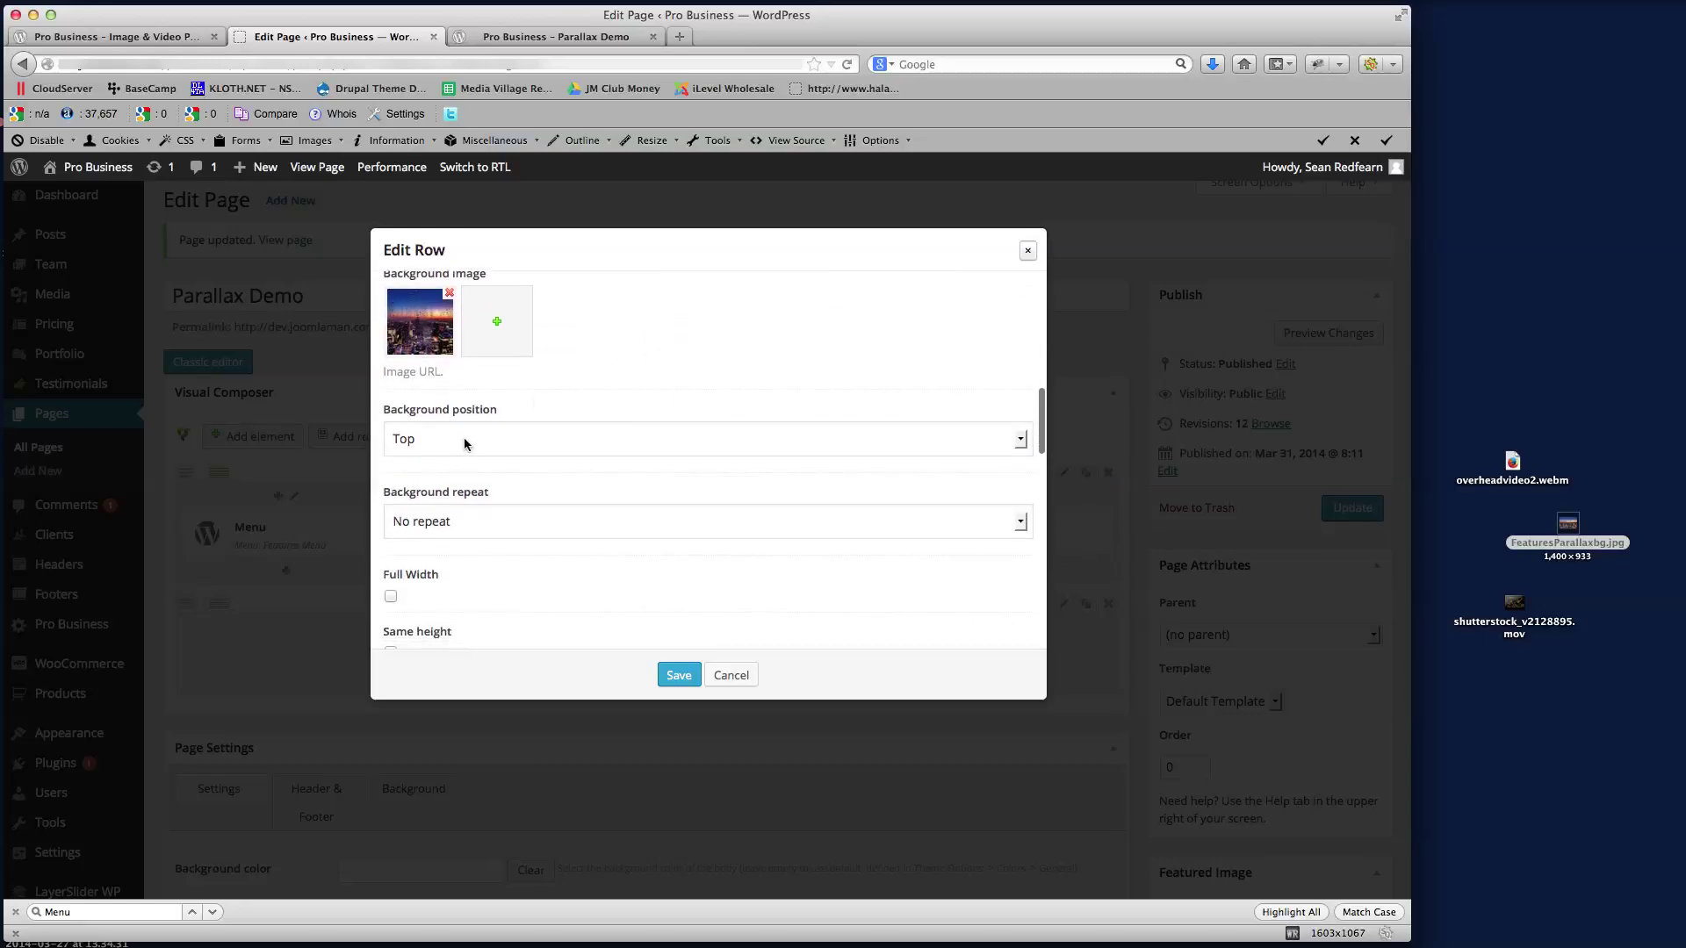
scroll(544, 399, down, 3)
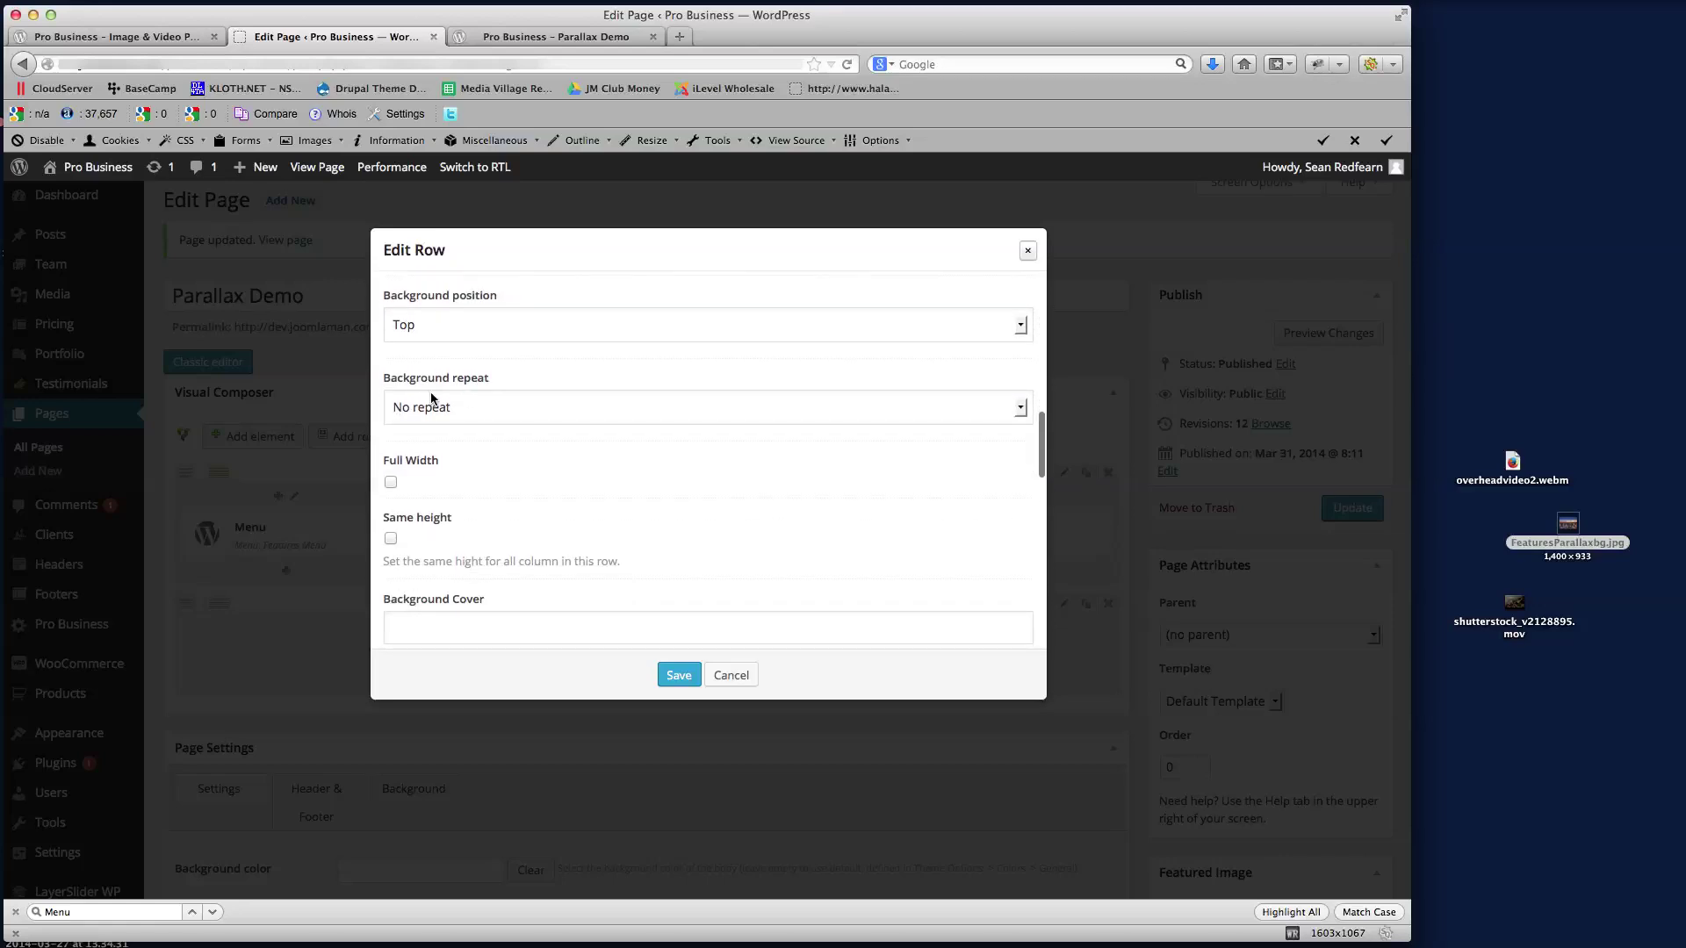
scroll(583, 461, down, 3)
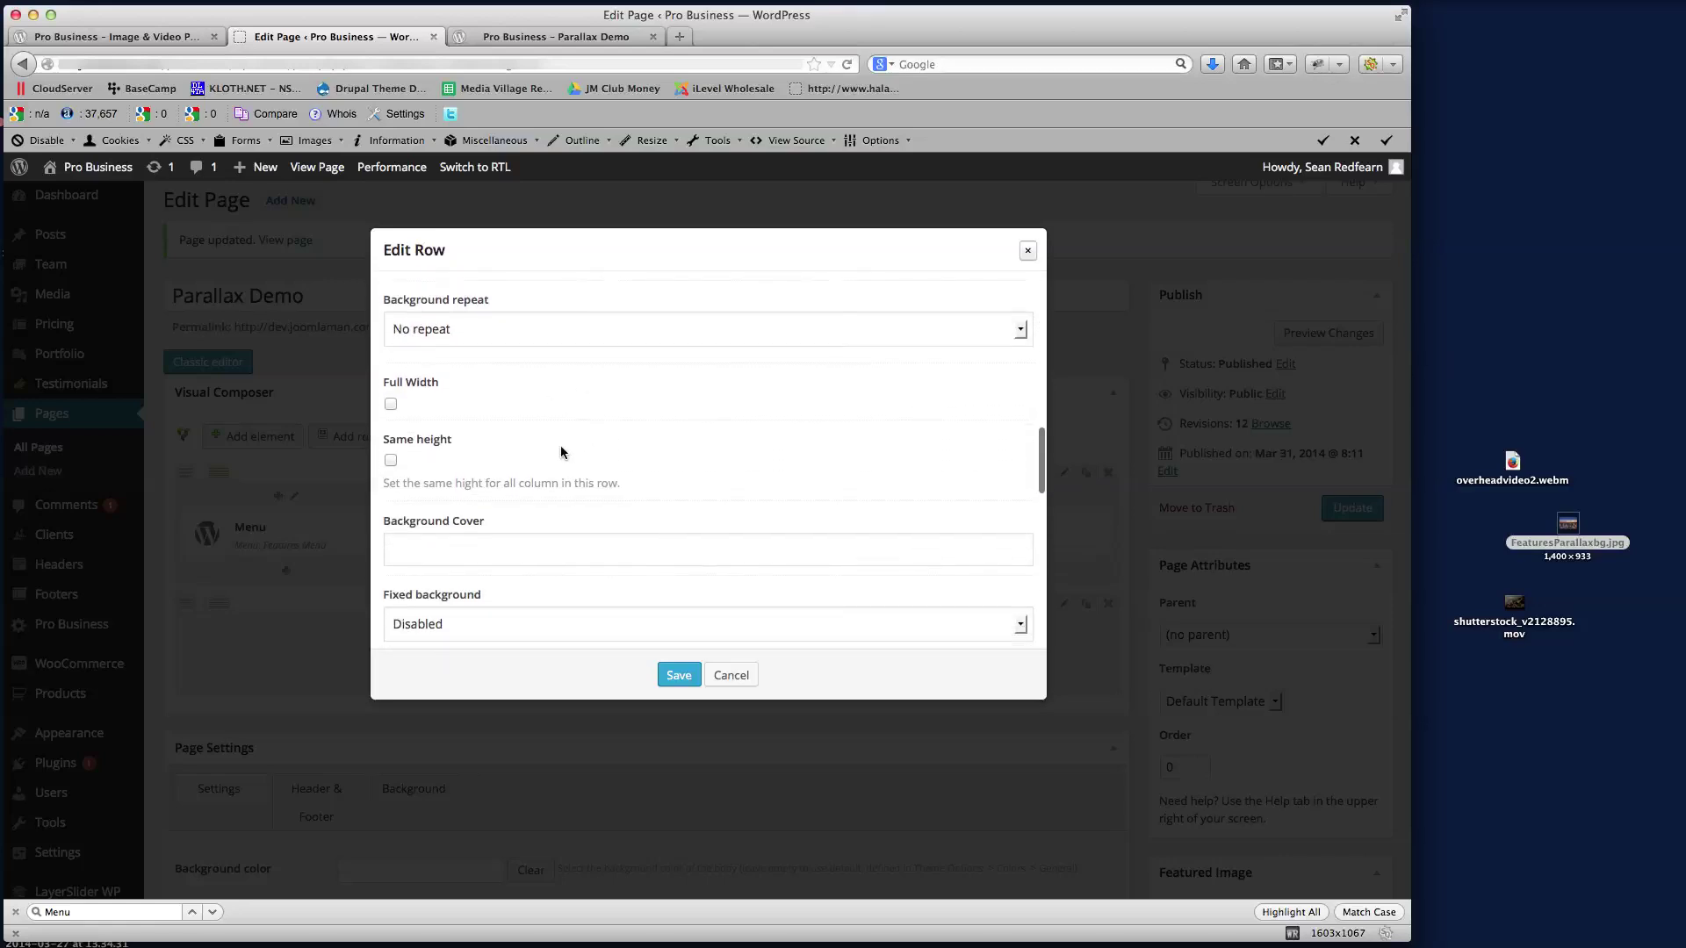
scroll(621, 414, down, 3)
click(501, 433)
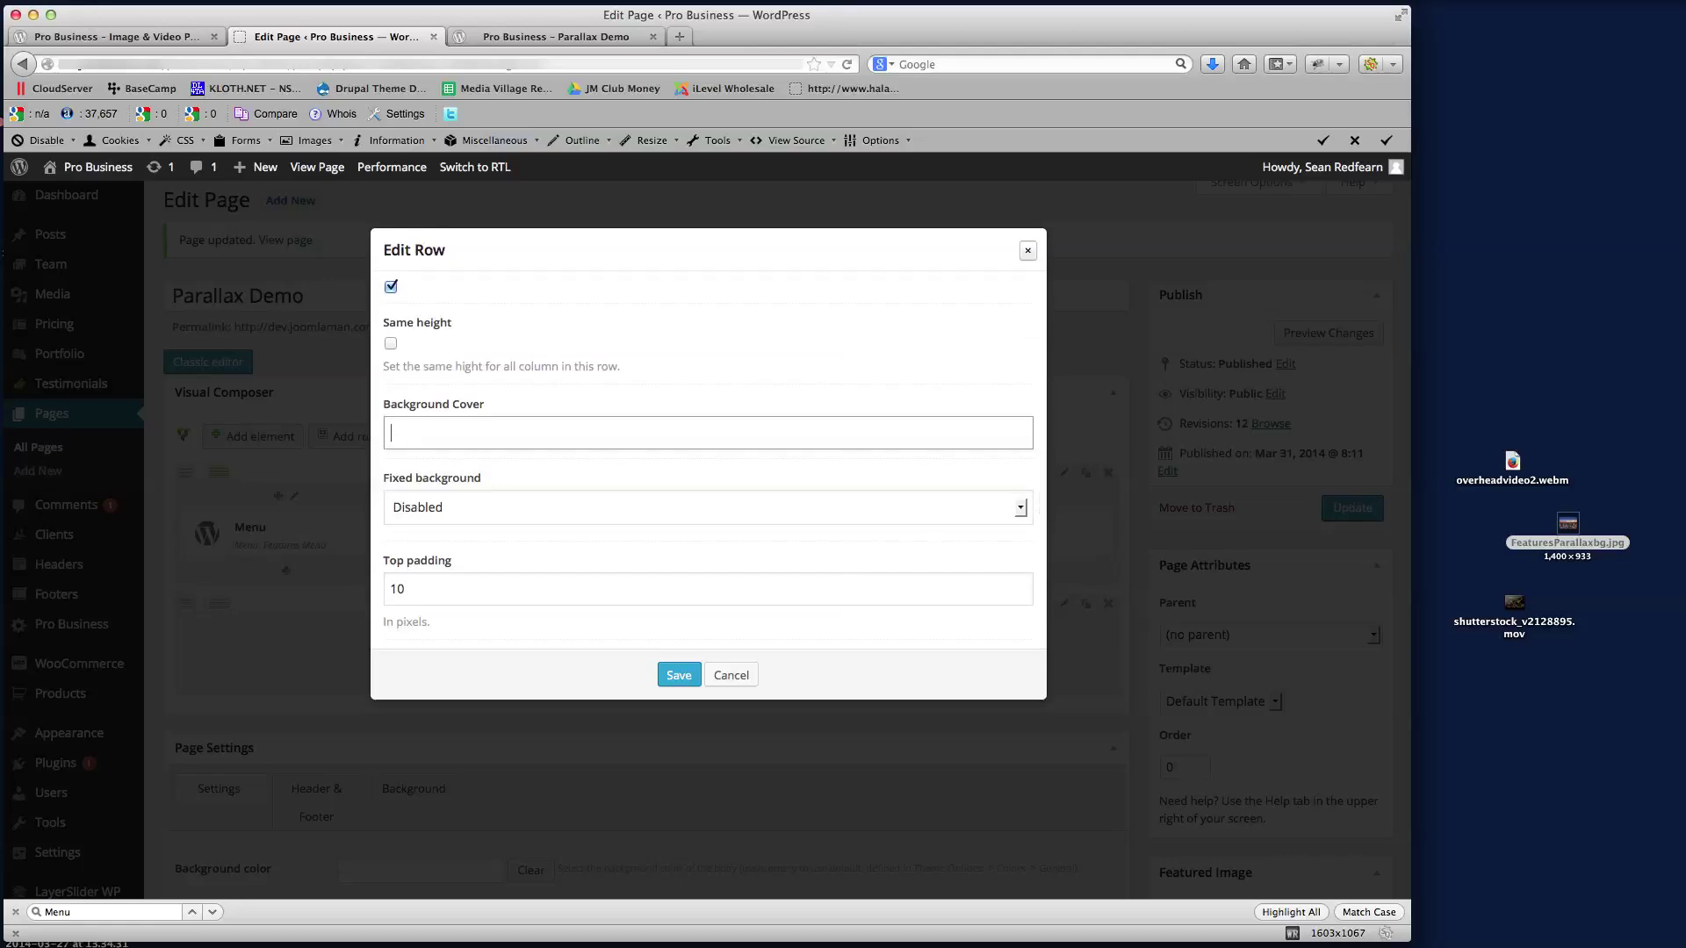
click(569, 332)
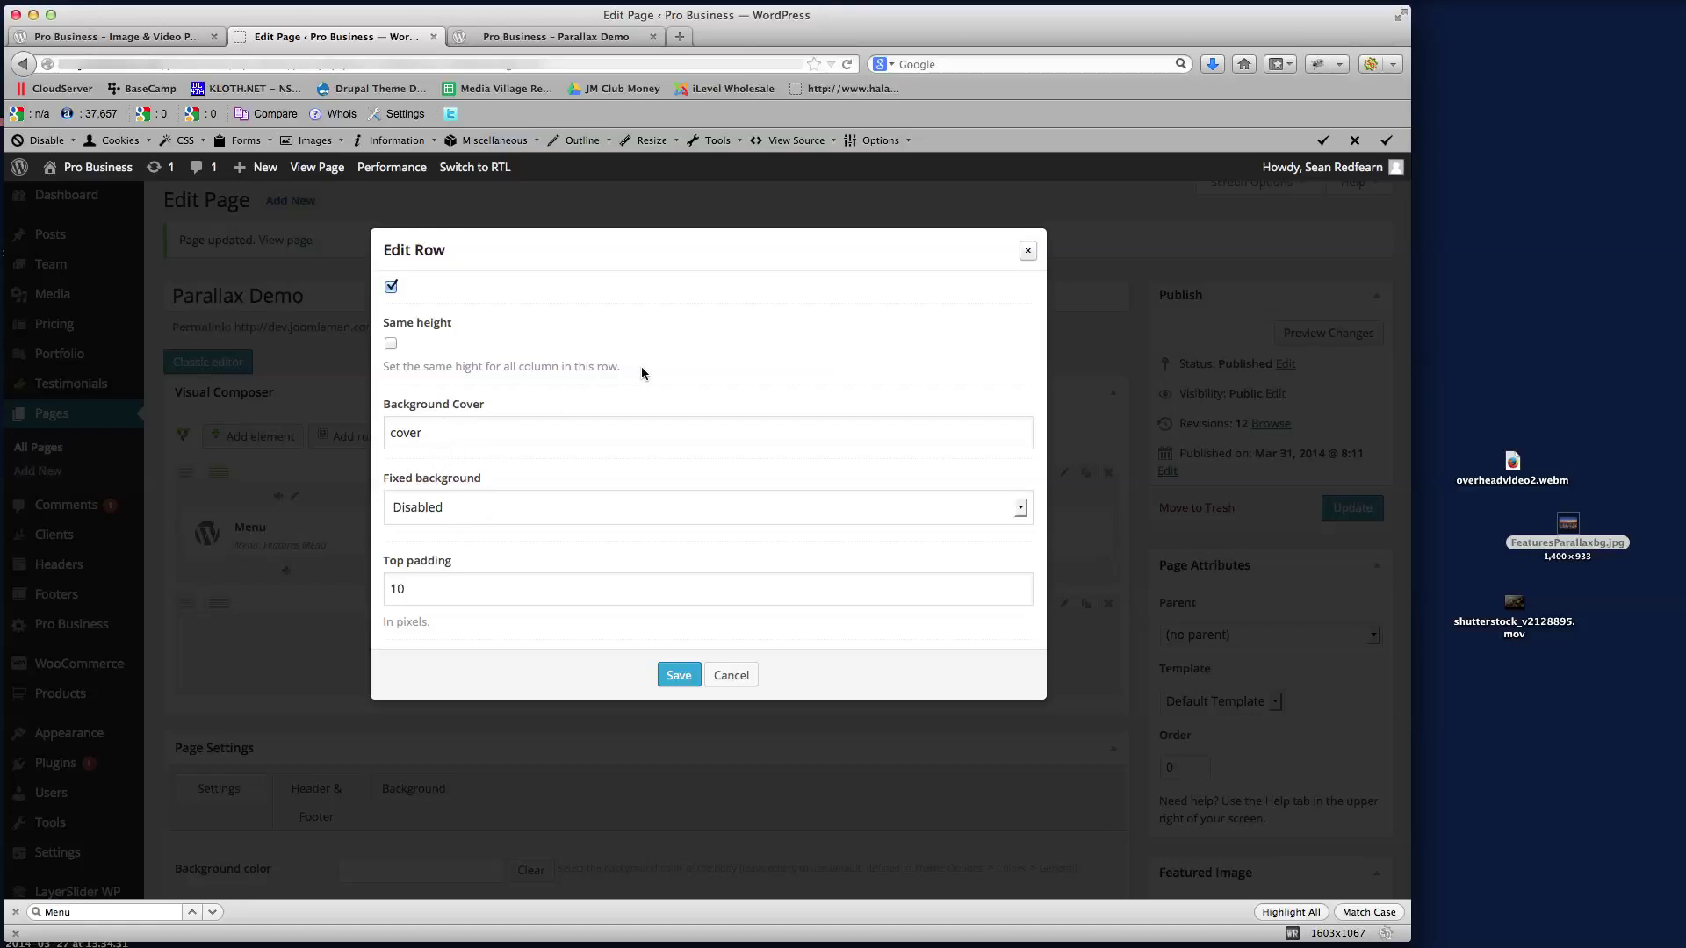
- Enable parallax for the row, set its parallax speed to 0.4, and save the row settings
scroll(592, 465, down, 3)
scroll(590, 465, down, 1)
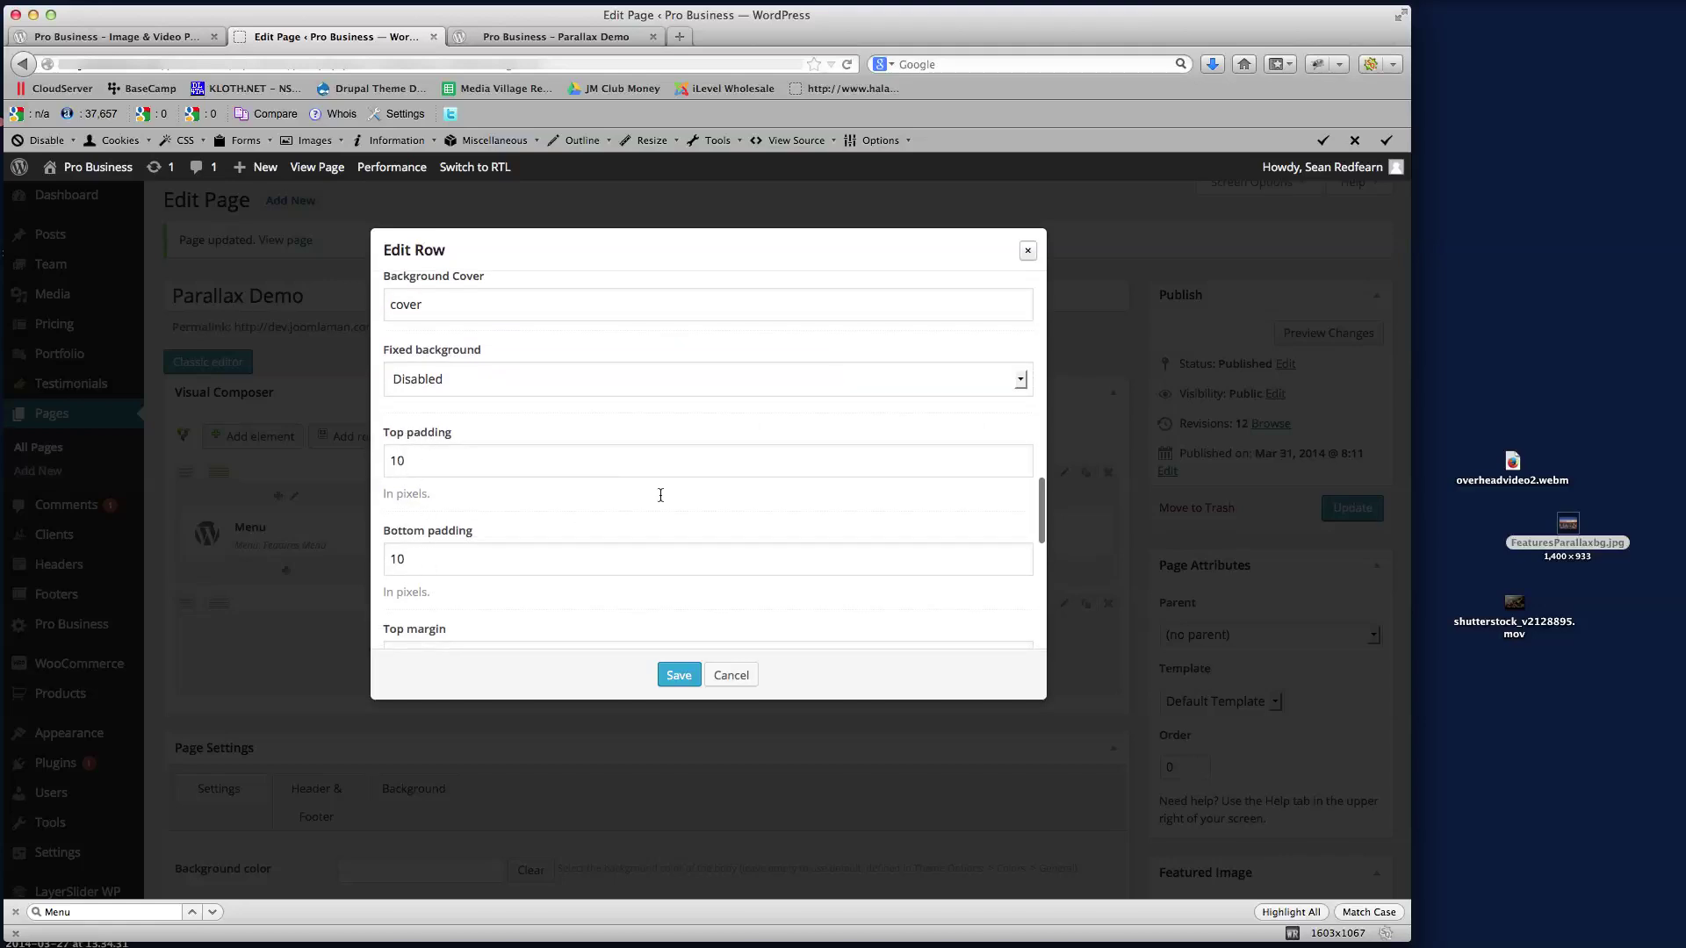
scroll(688, 470, down, 2)
scroll(684, 415, down, 7)
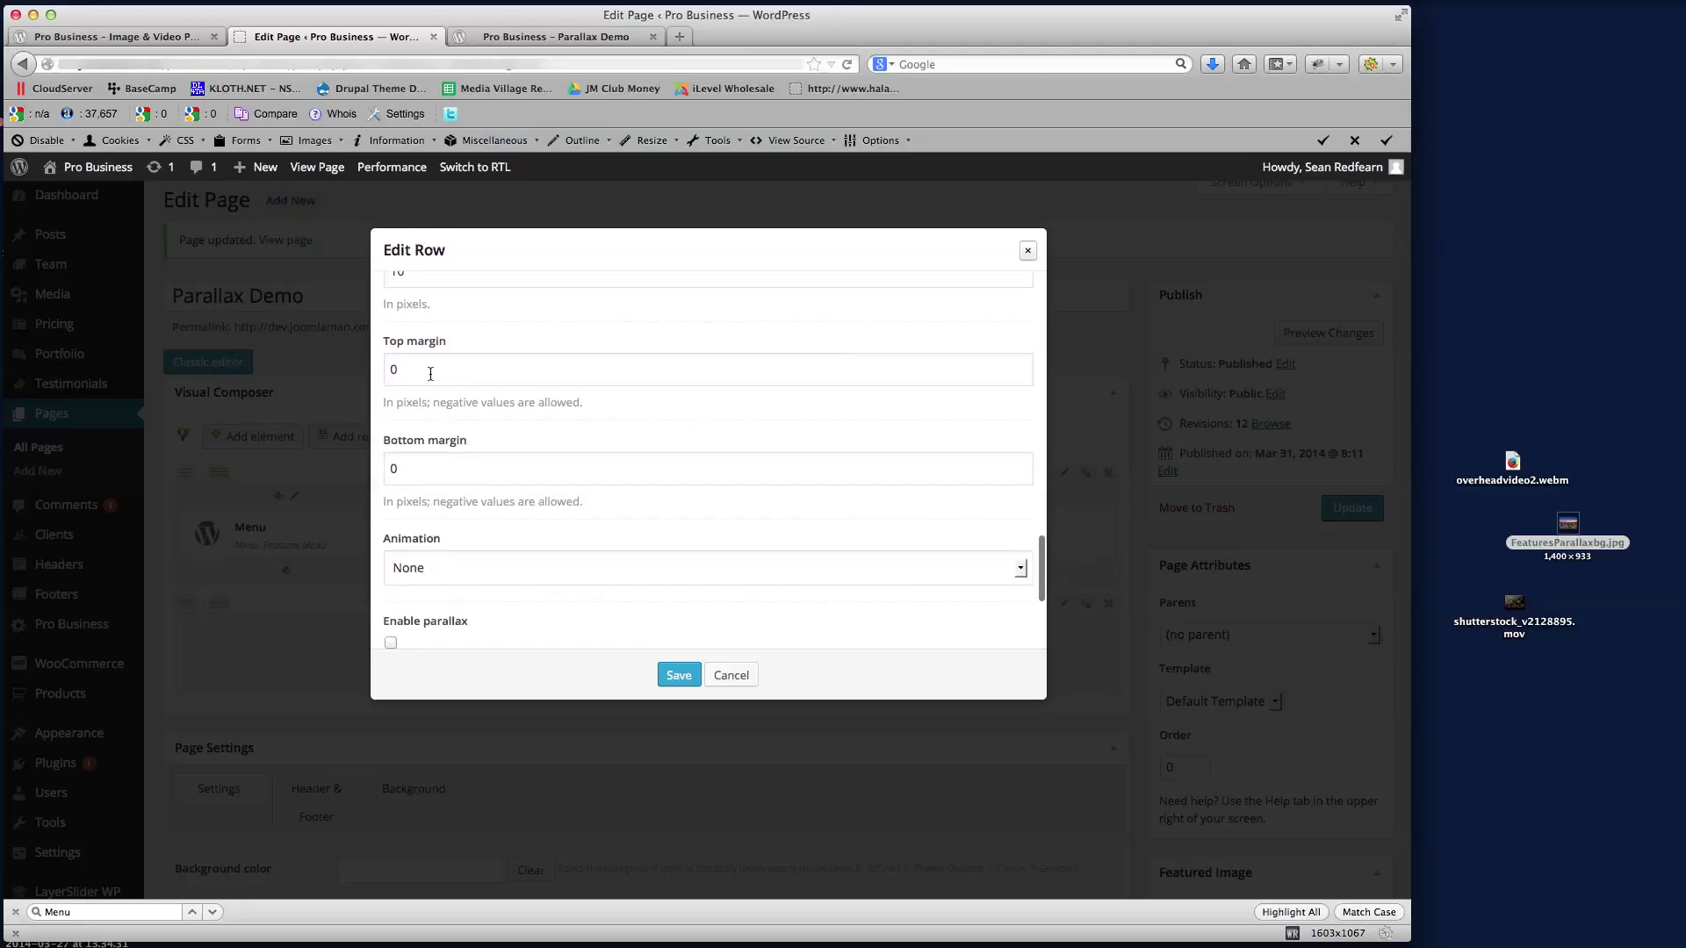
scroll(651, 455, down, 4)
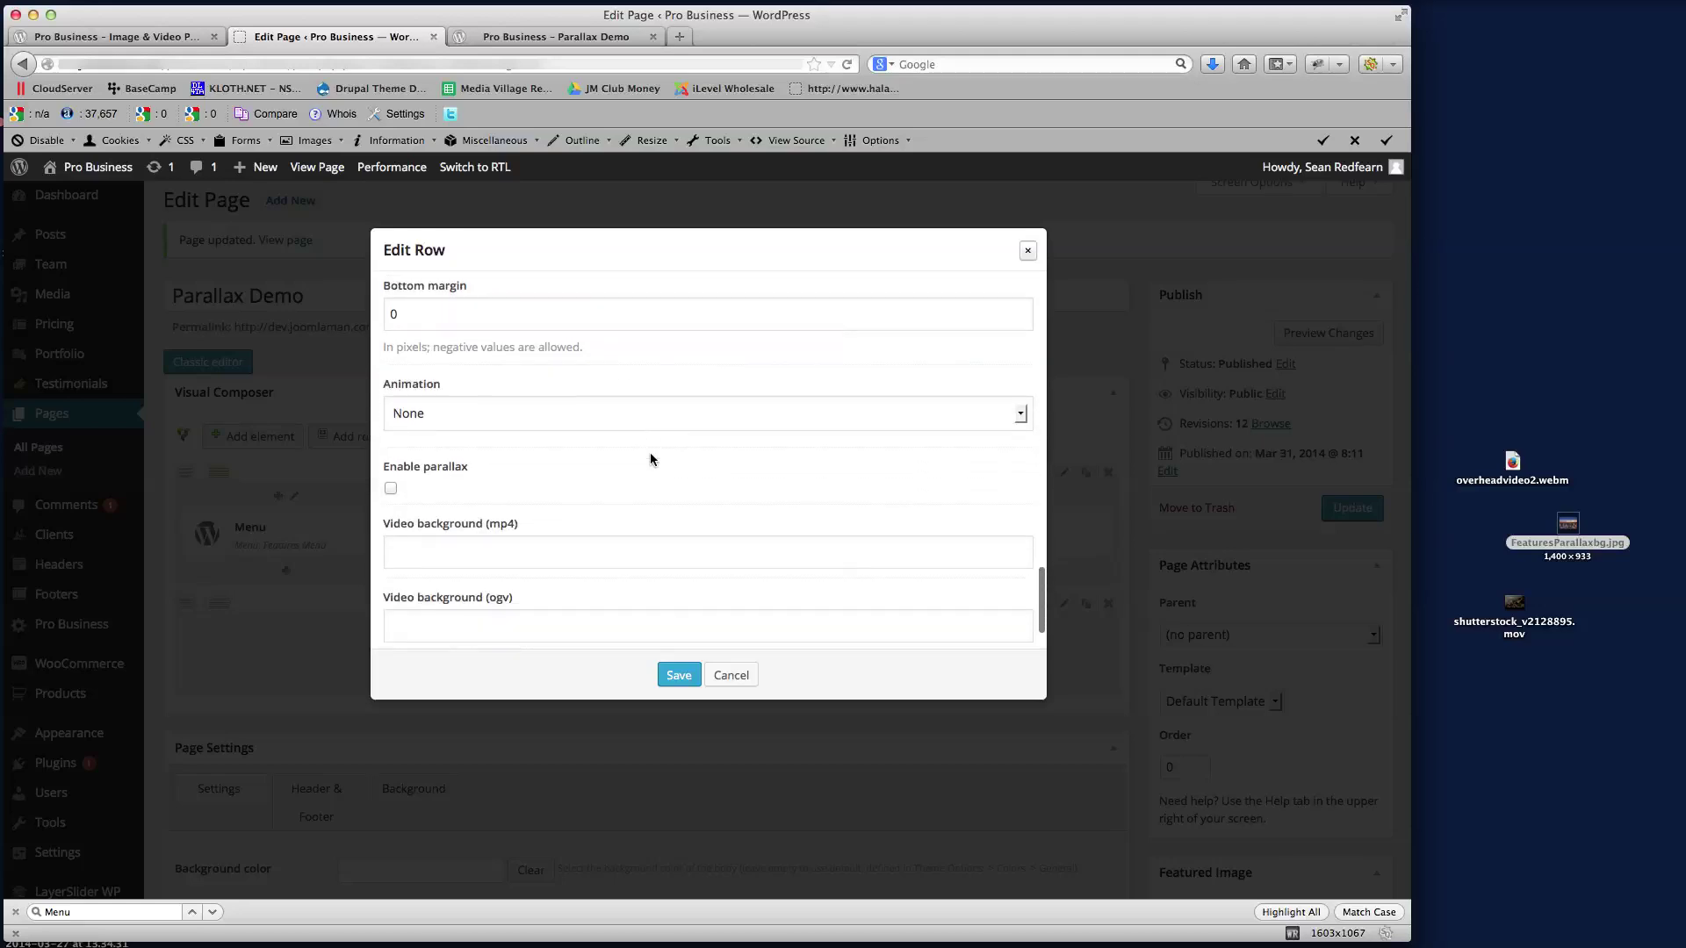
click(391, 487)
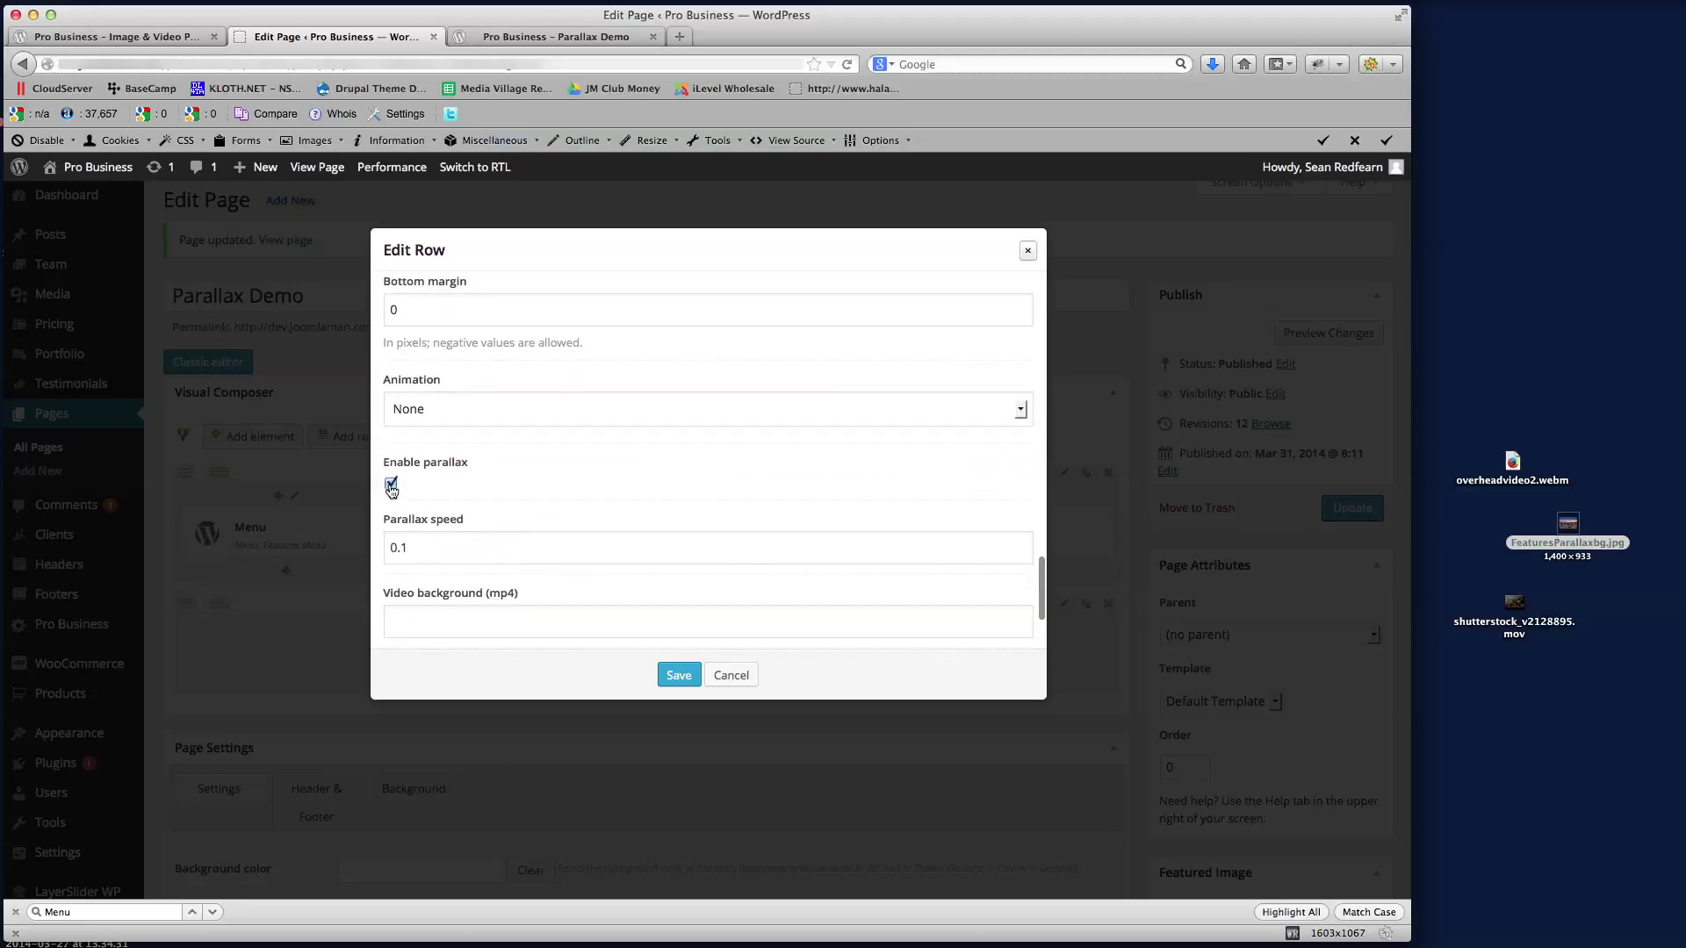
drag(400, 548, 475, 548)
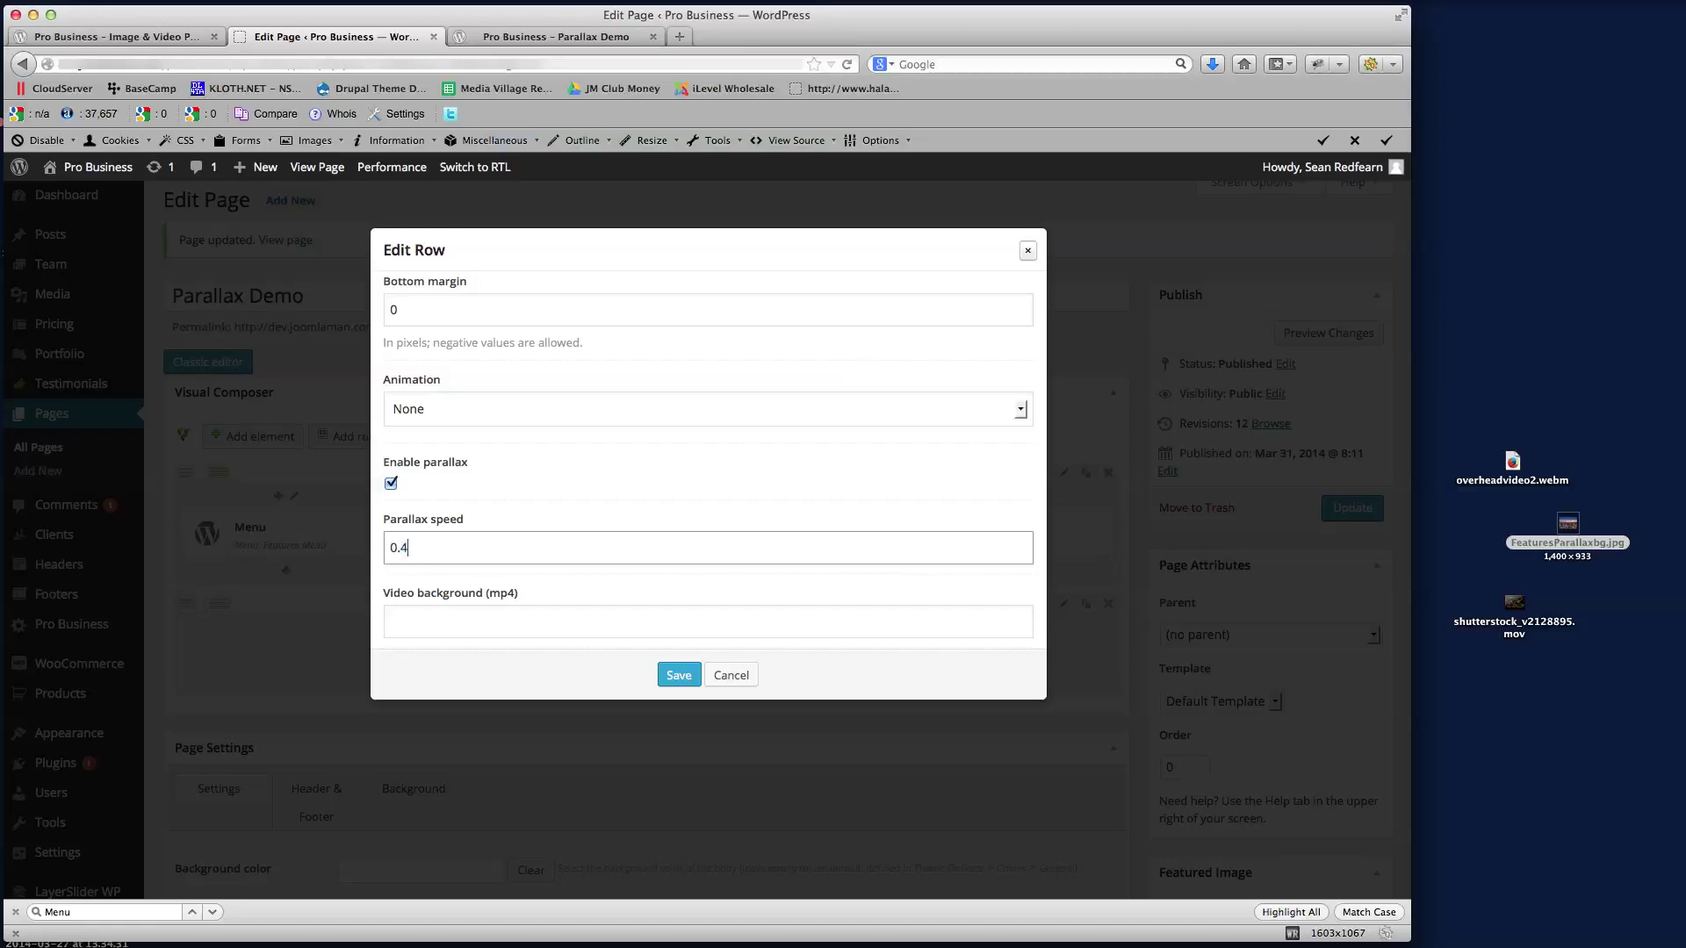
scroll(640, 479, down, 3)
scroll(639, 476, up, 5)
scroll(640, 476, up, 2)
click(673, 660)
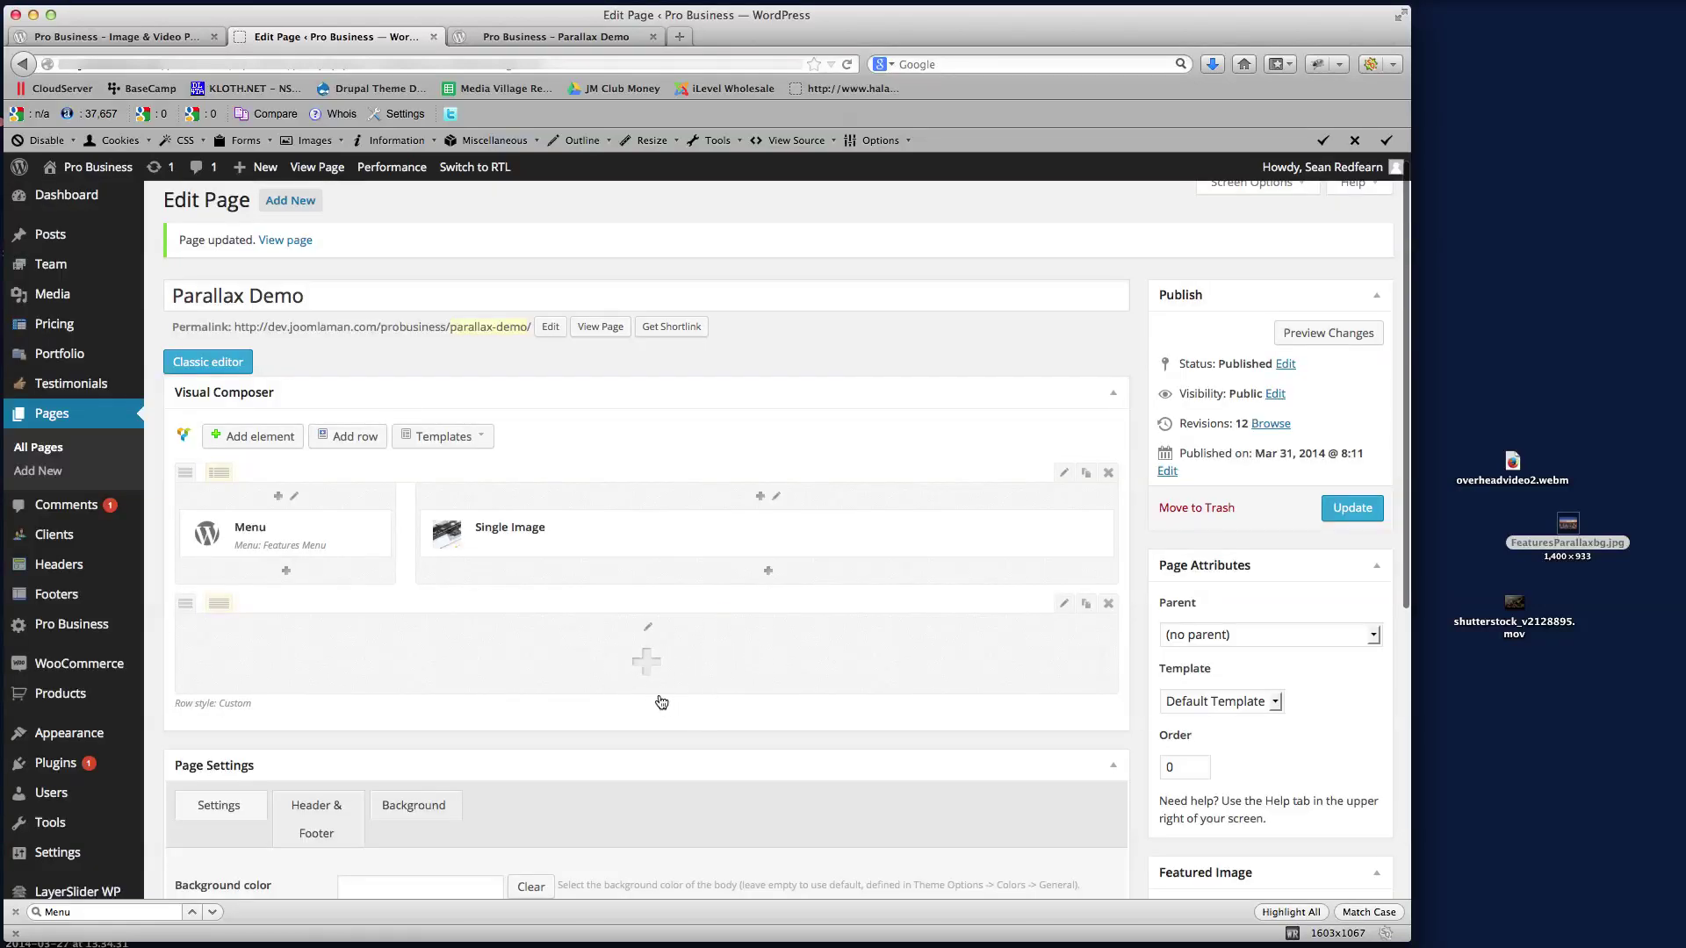
- Add a Text Block to the empty row and center its placeholder text
click(644, 660)
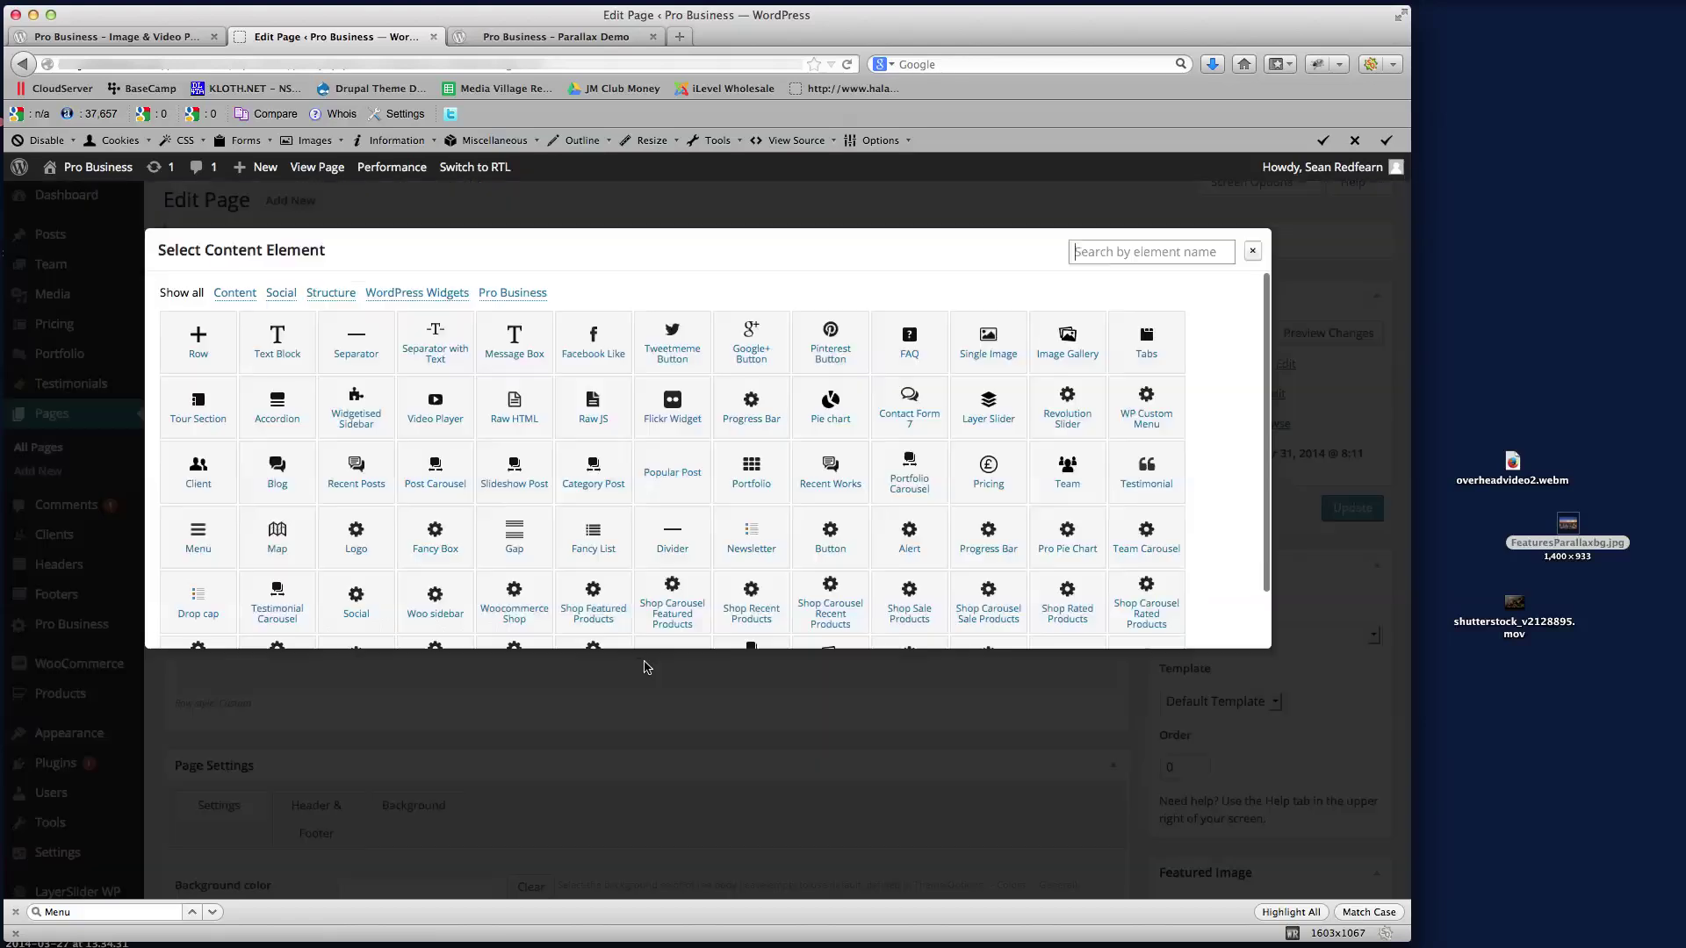
click(278, 345)
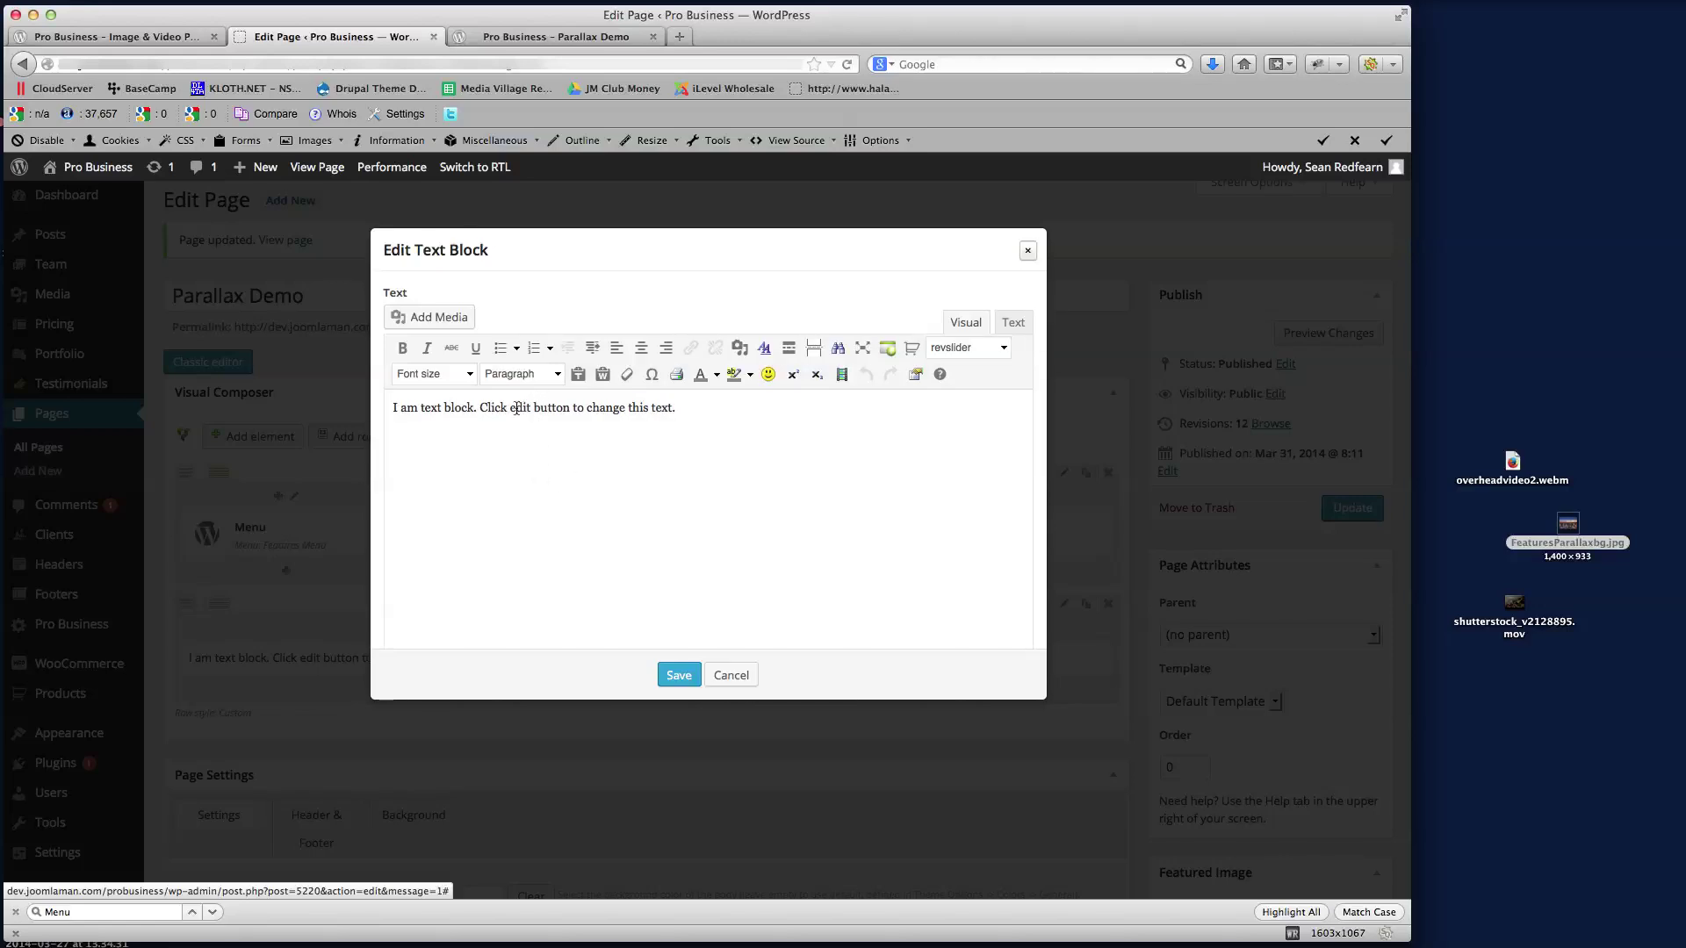
triple_click(640, 427)
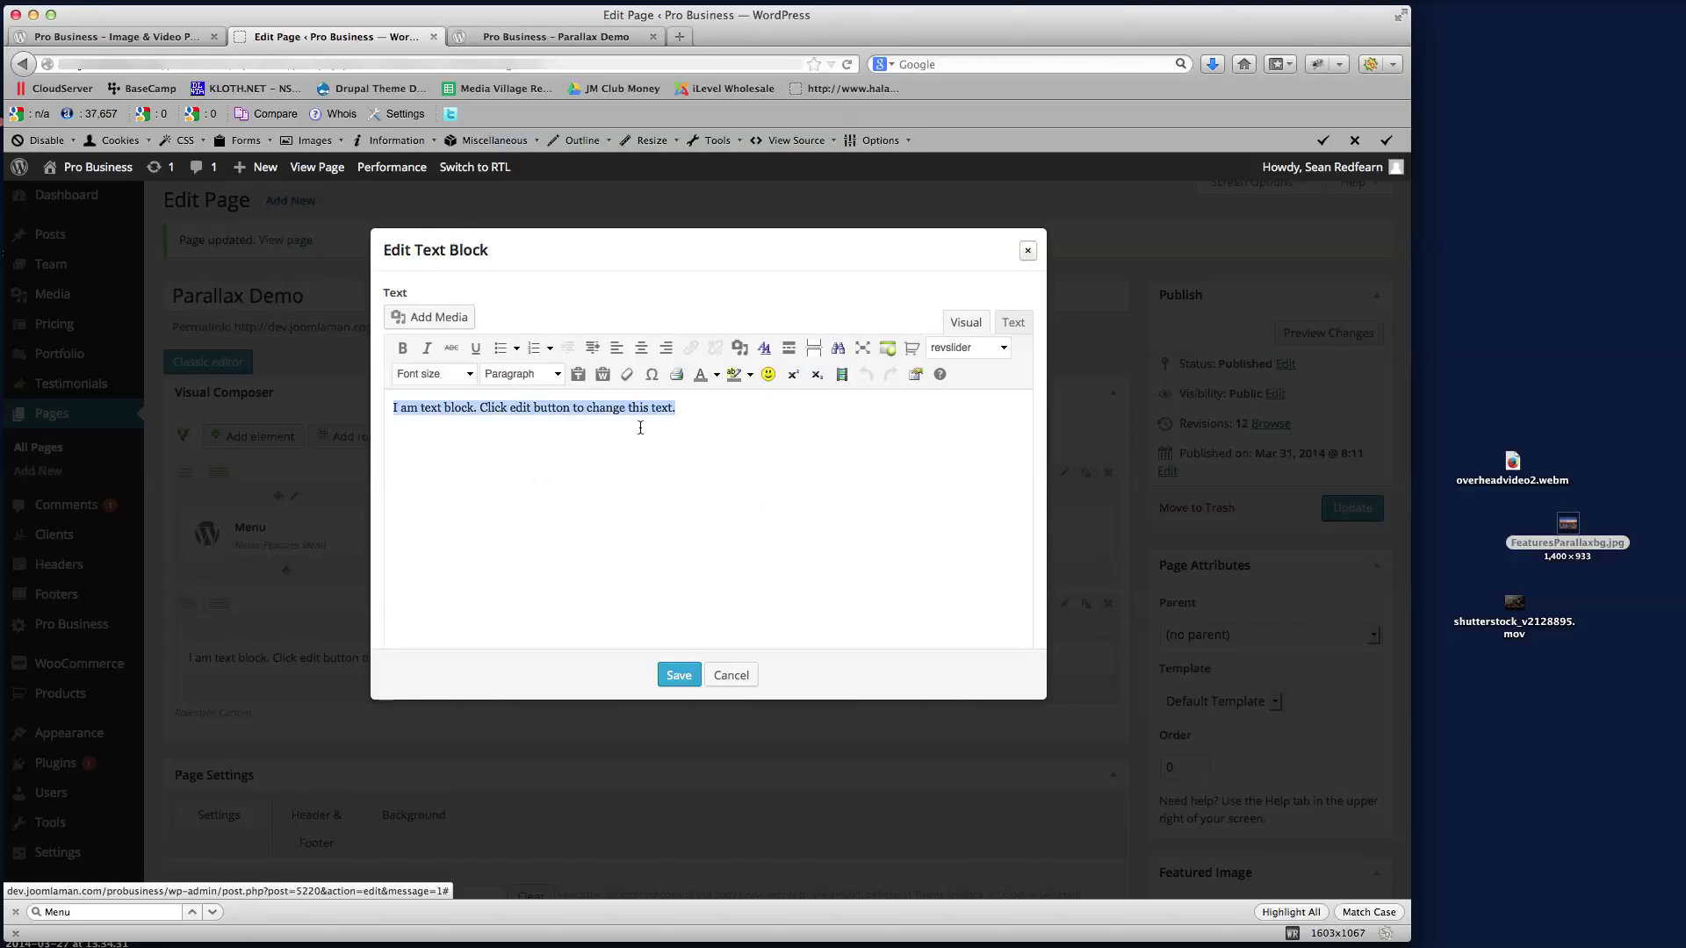
click(641, 347)
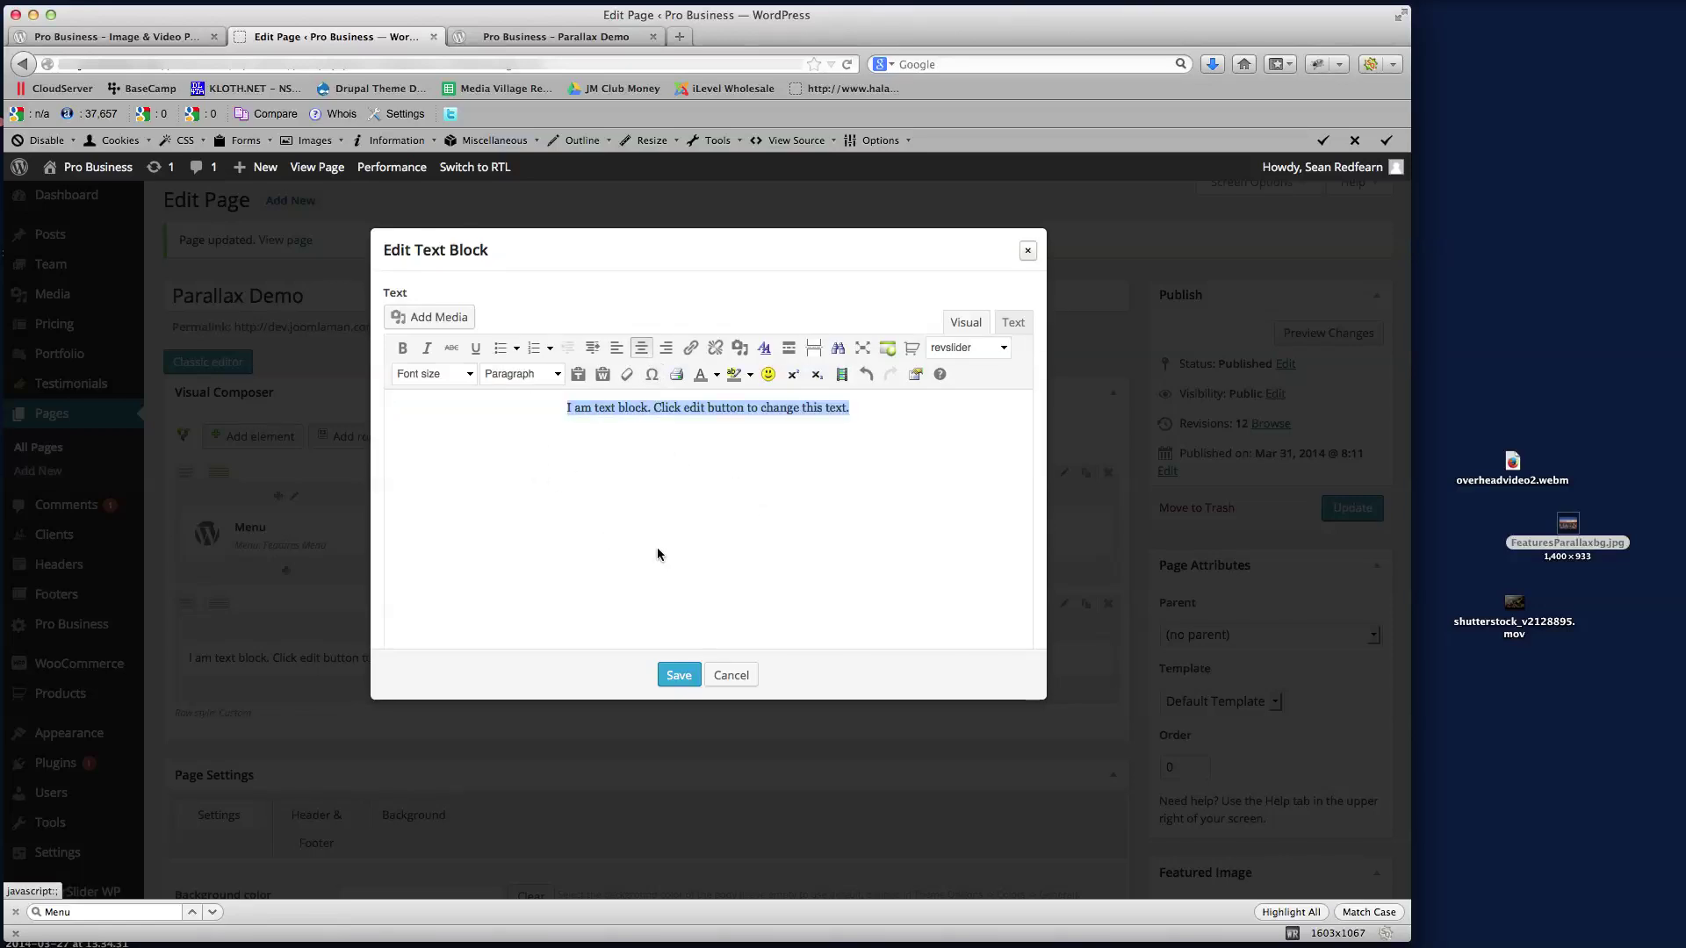
- Format the placeholder text as Heading 1 in white and save the text block
click(556, 374)
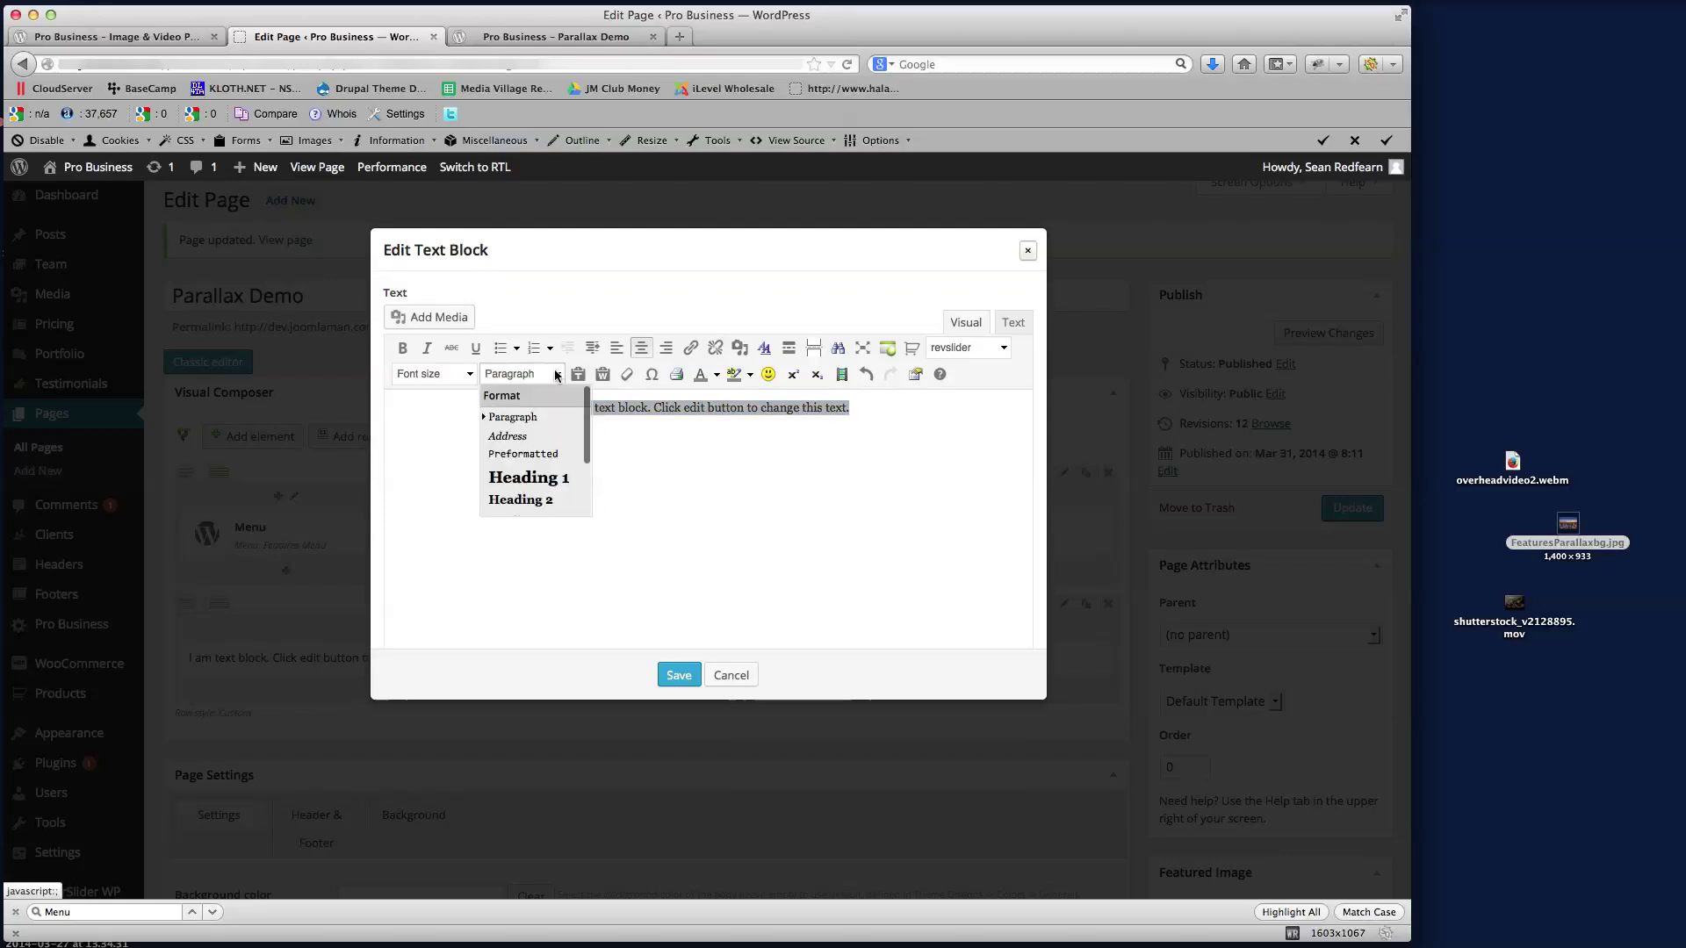
click(525, 477)
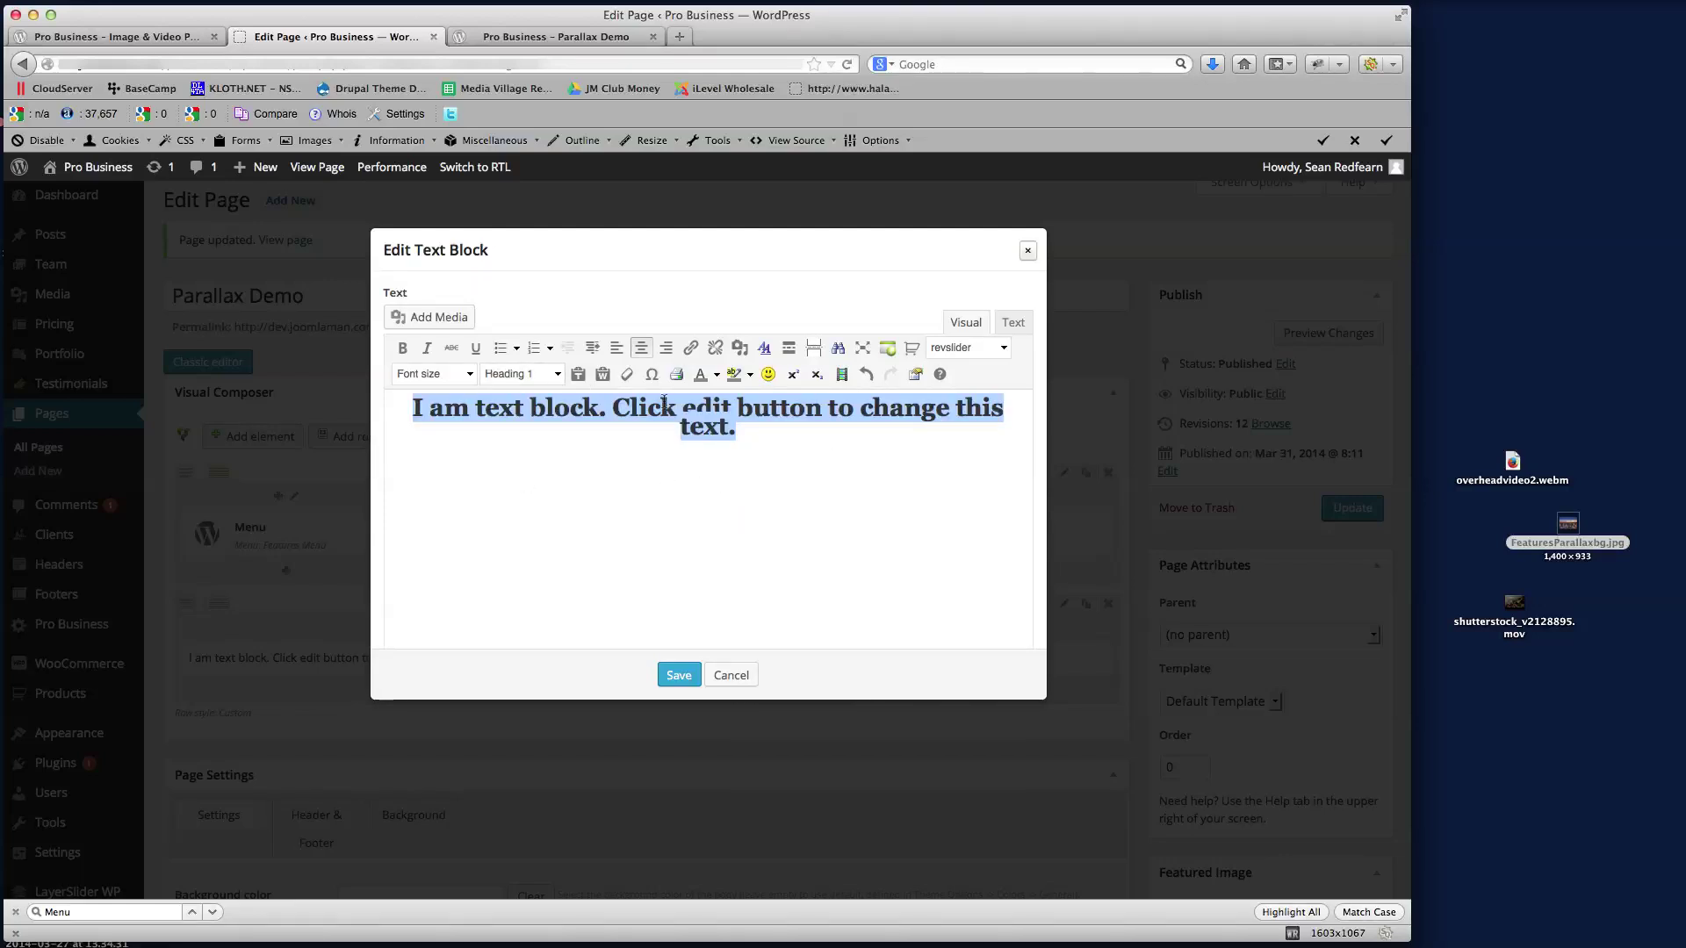
click(716, 375)
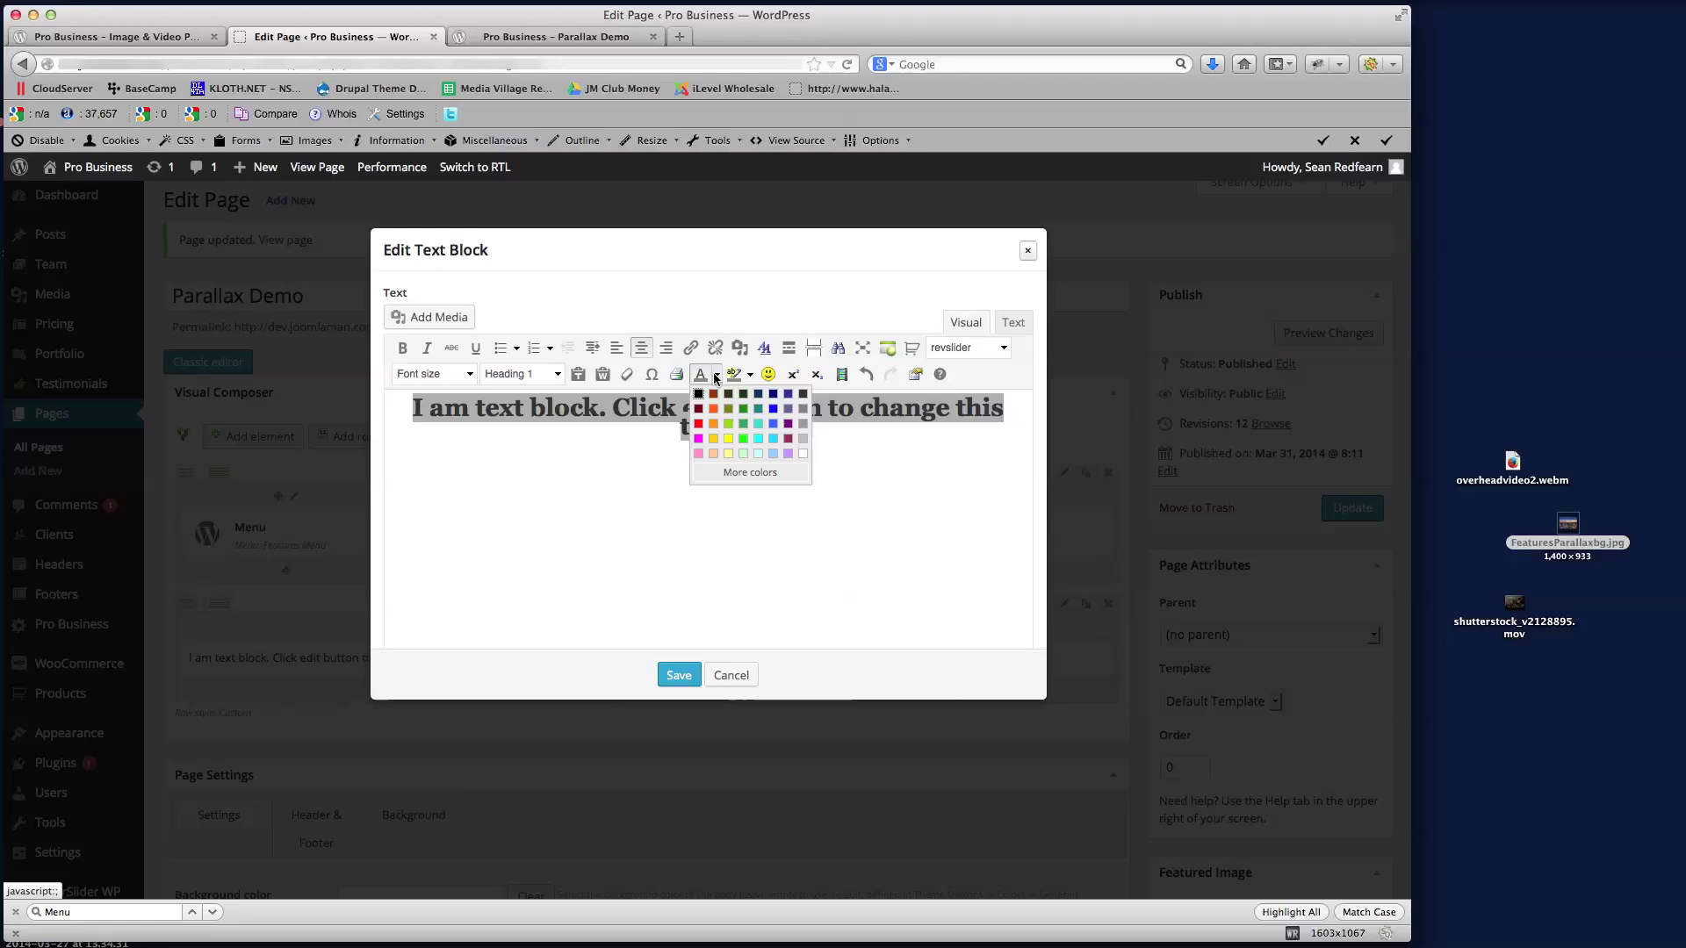
click(803, 454)
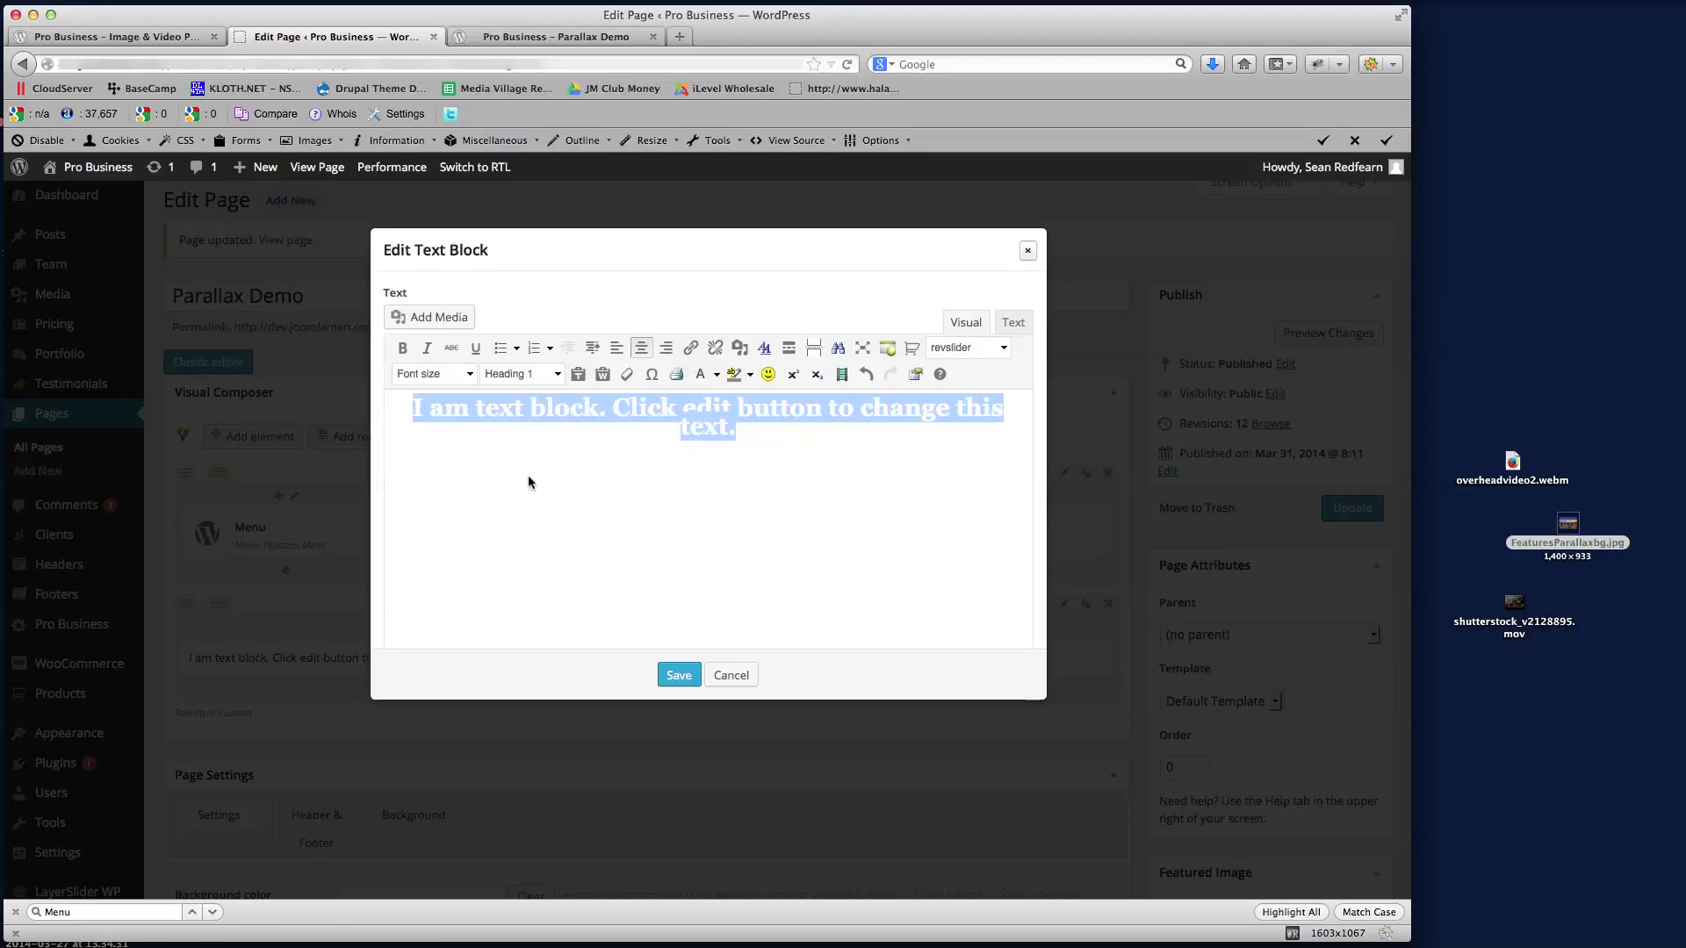
click(742, 485)
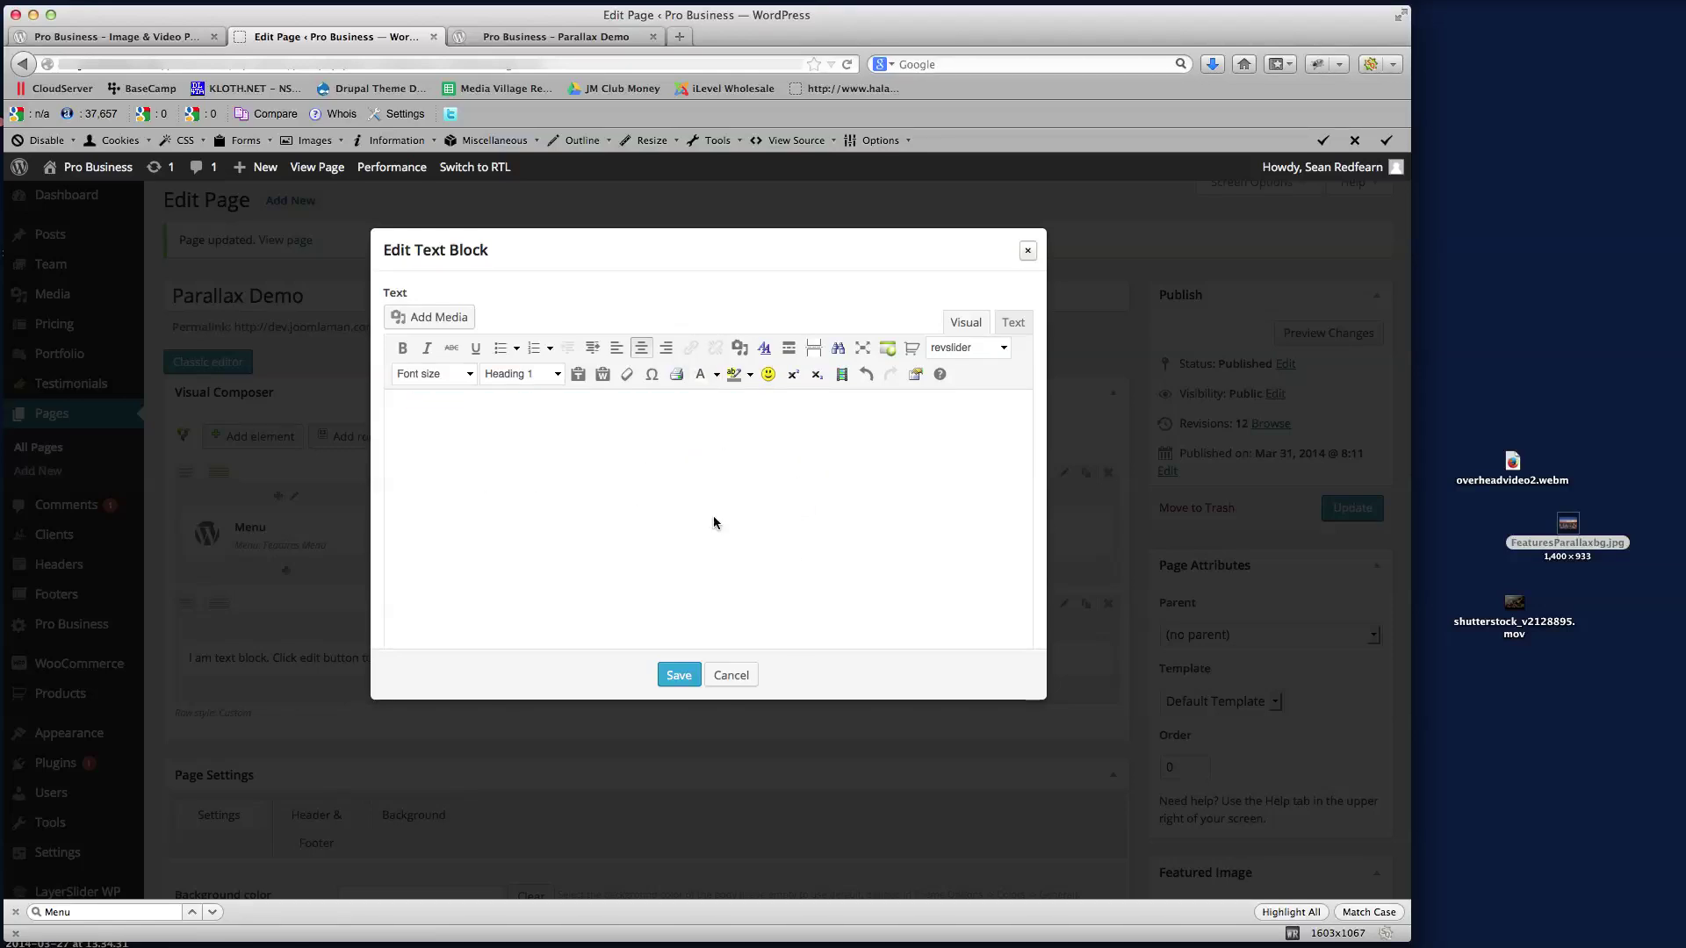
click(674, 678)
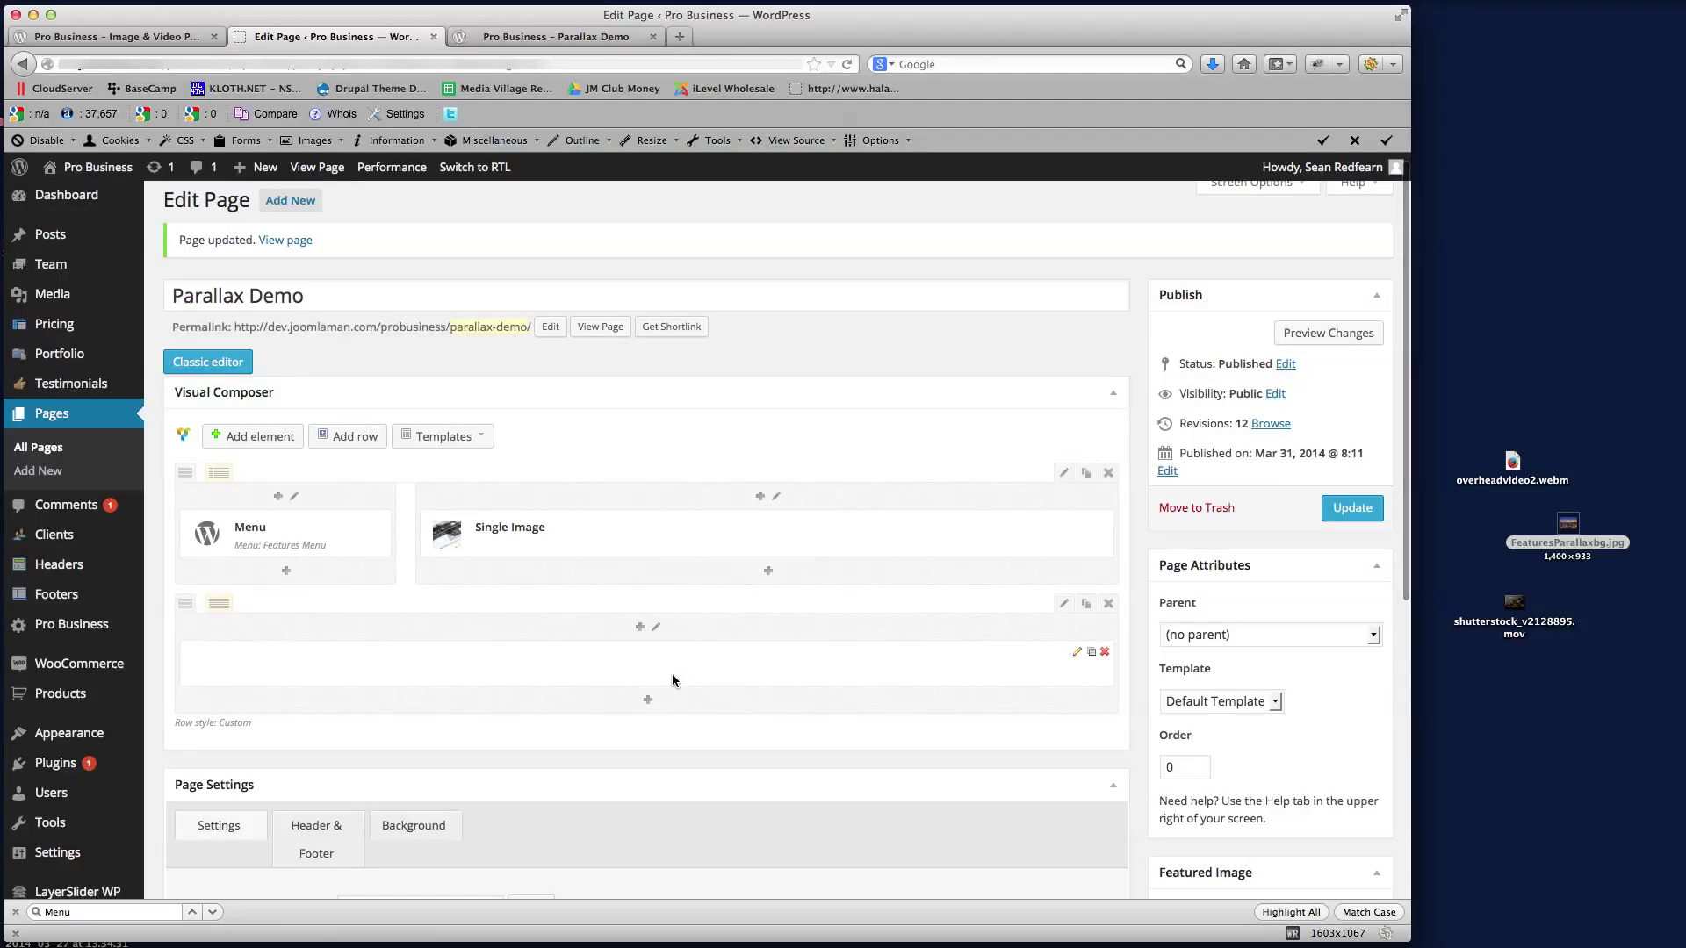
- Update the page and reload the published Parallax Demo page to check how the row's background scrolls
click(1352, 509)
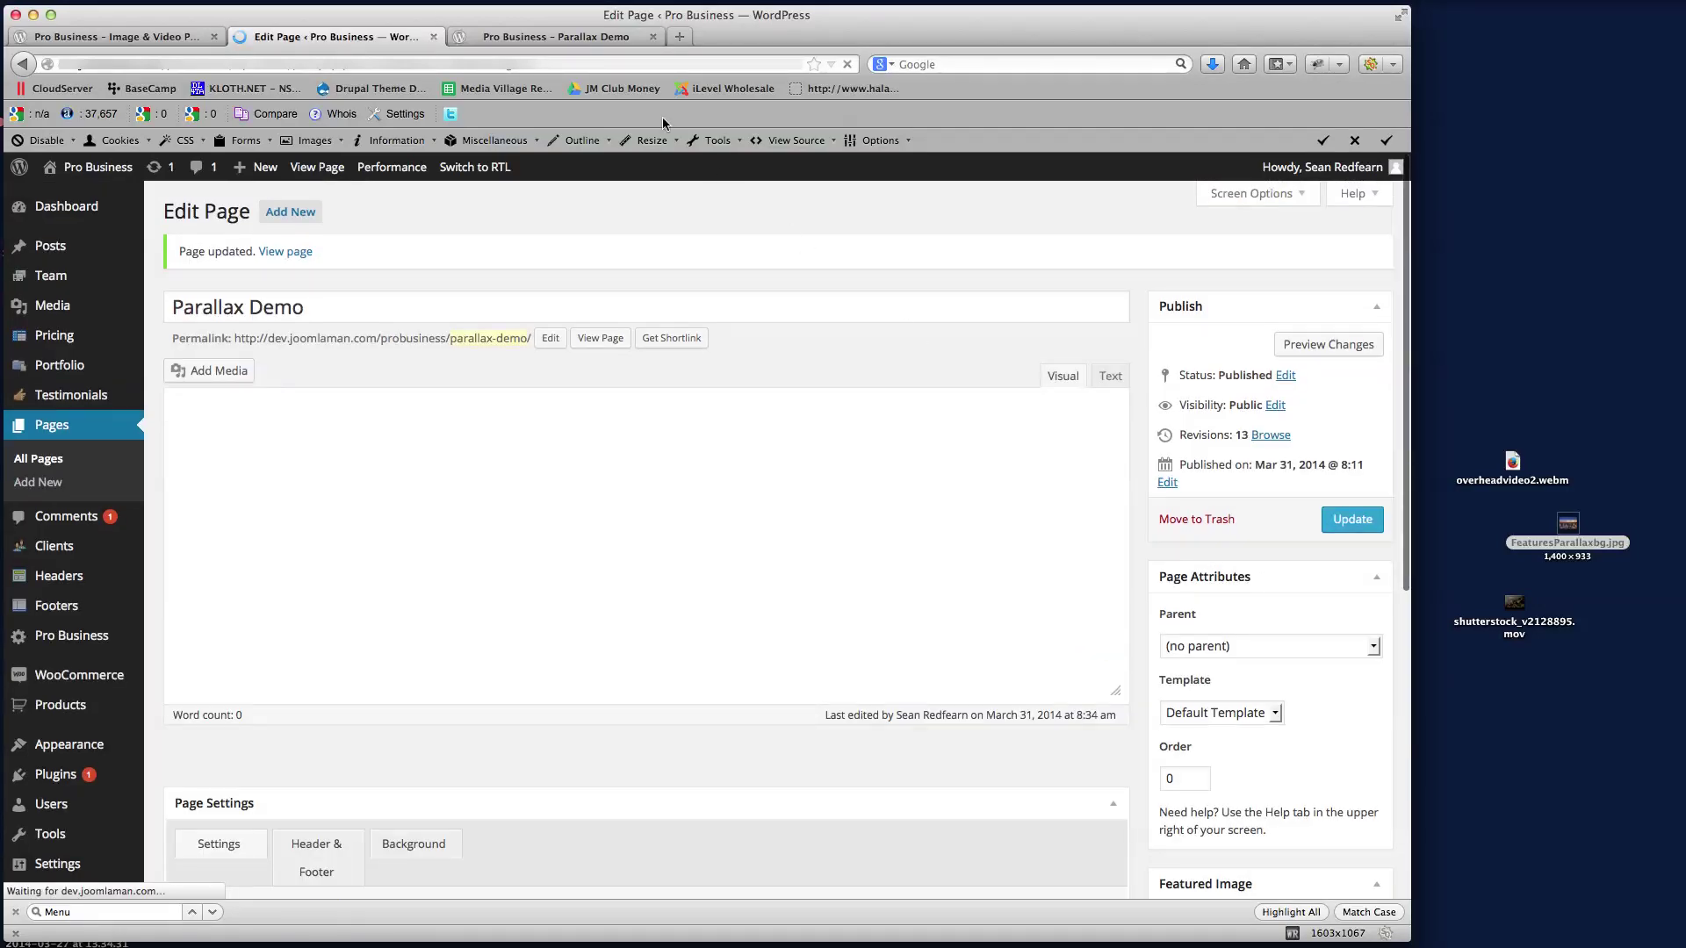
click(556, 39)
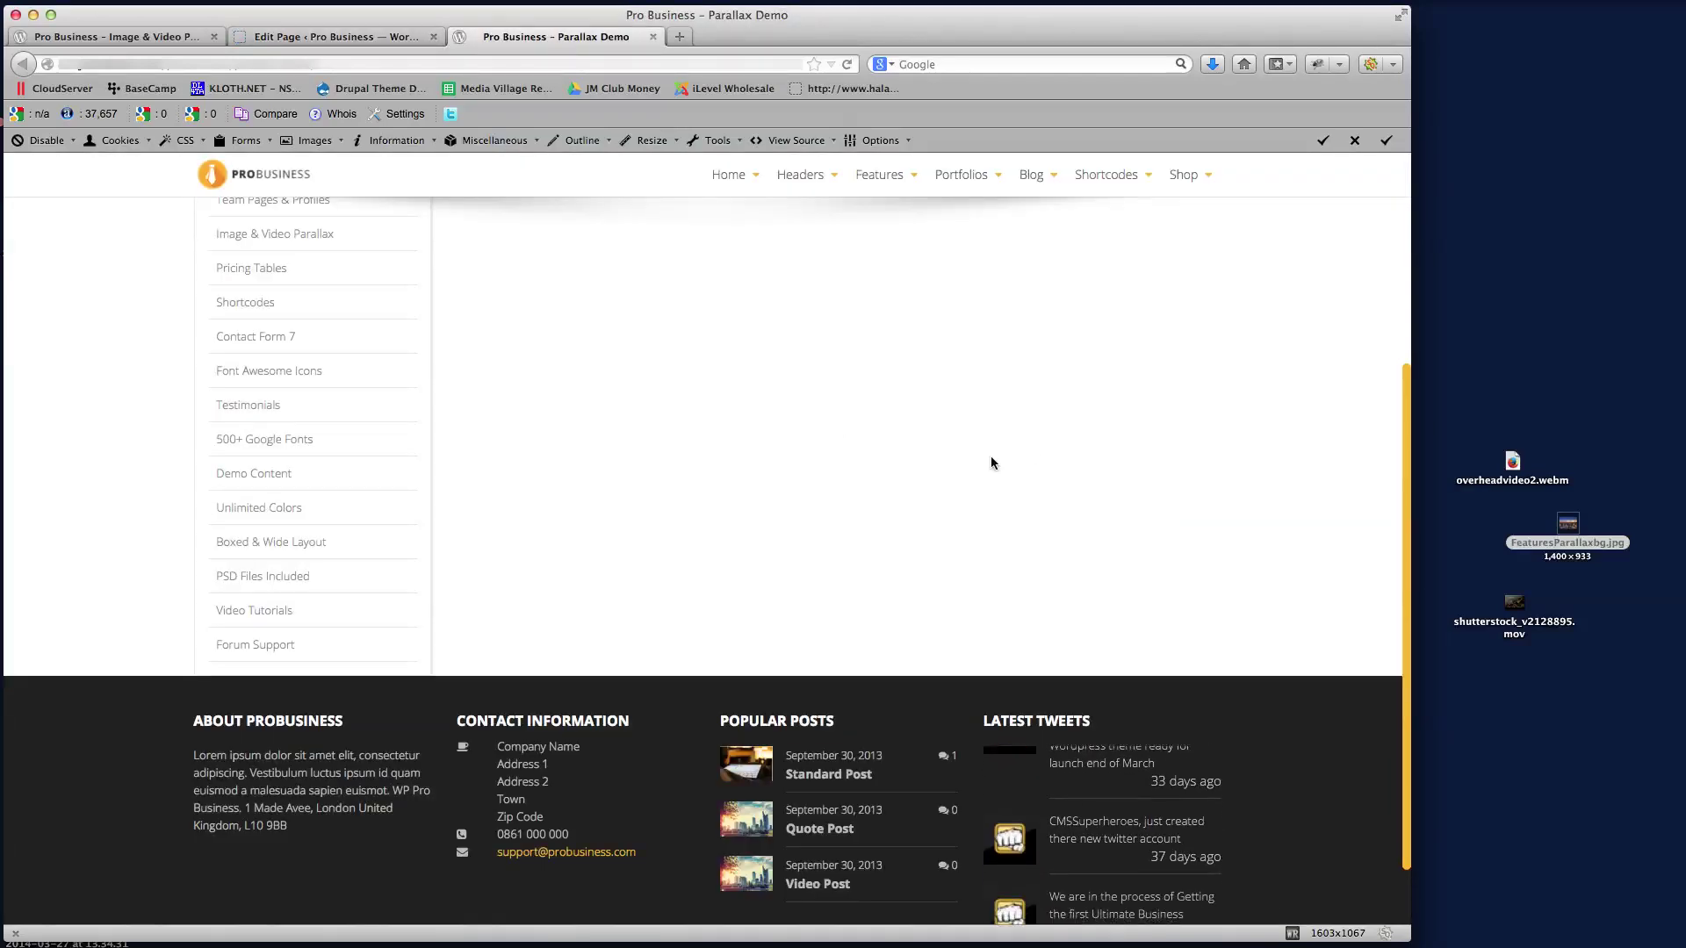
click(848, 65)
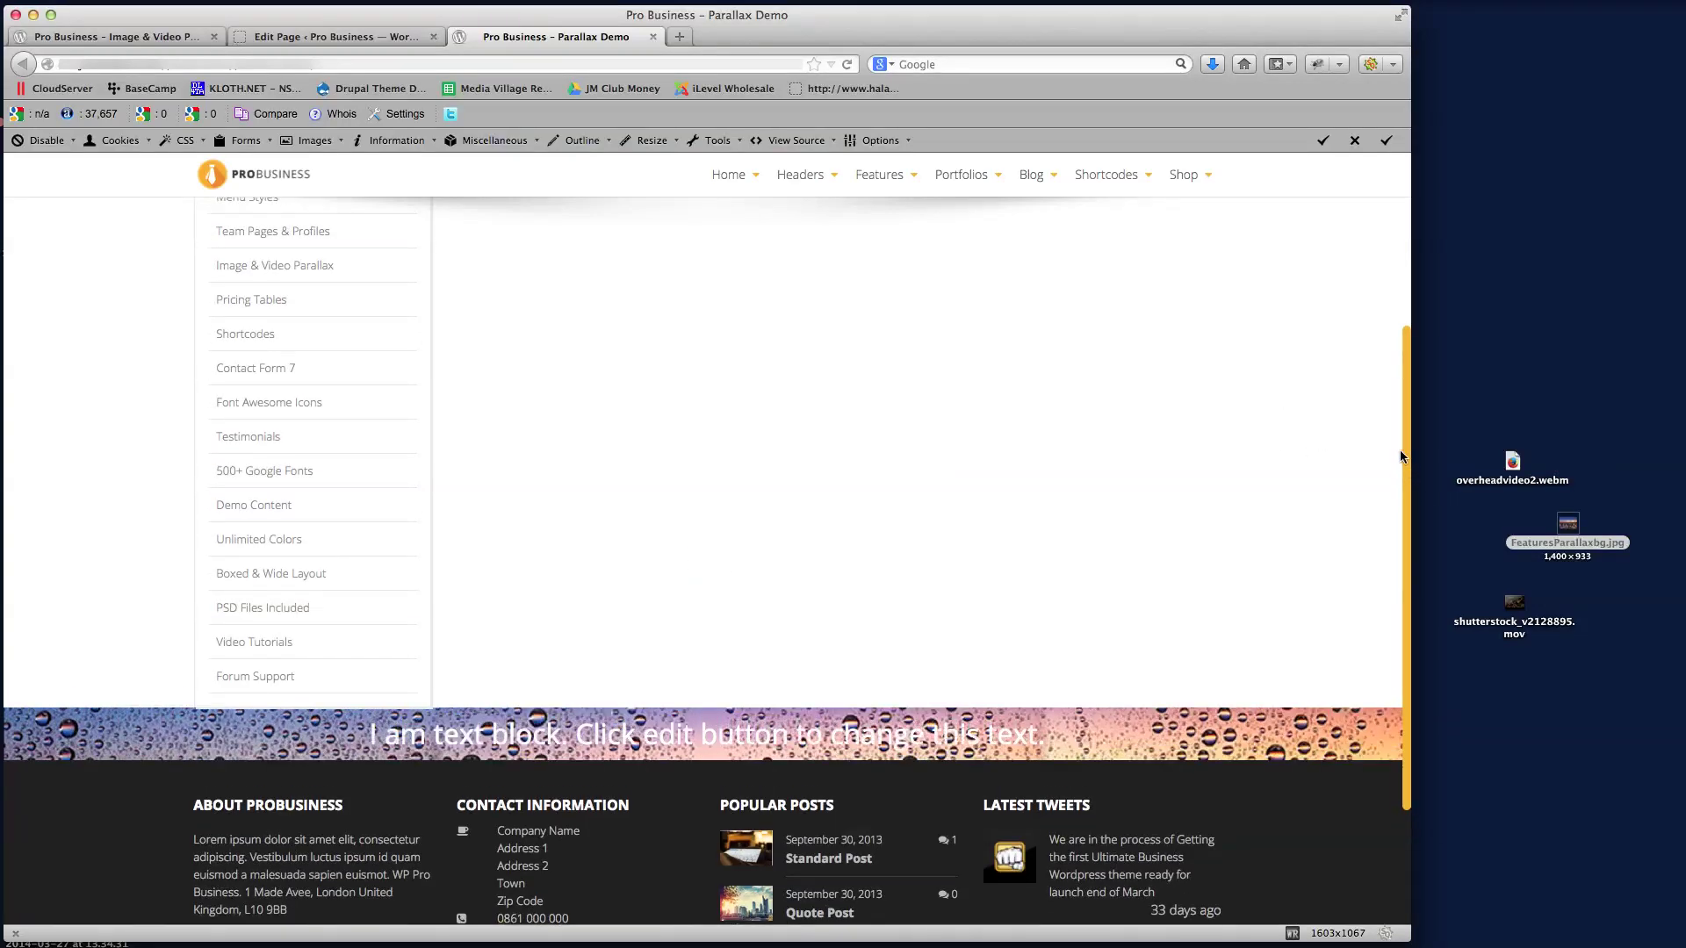
scroll(1367, 323, up, 5)
scroll(1347, 464, down, 4)
scroll(1347, 471, down, 5)
scroll(1348, 538, up, 3)
scroll(1349, 501, down, 1)
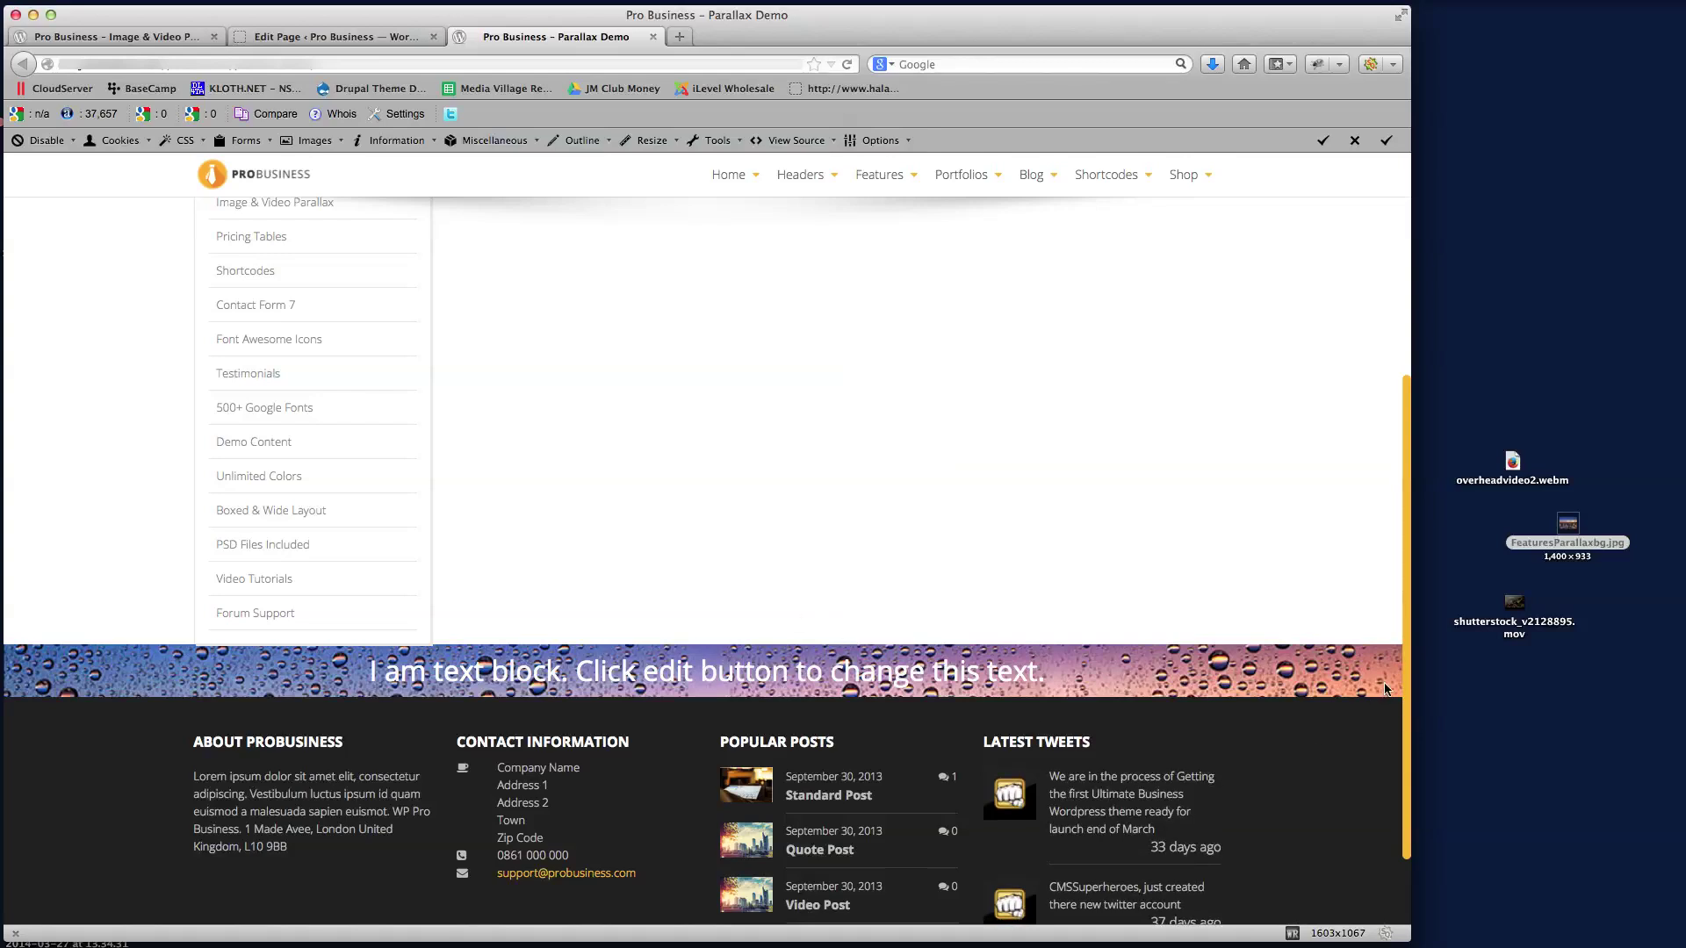
scroll(1404, 668, down, 2)
scroll(1396, 641, up, 3)
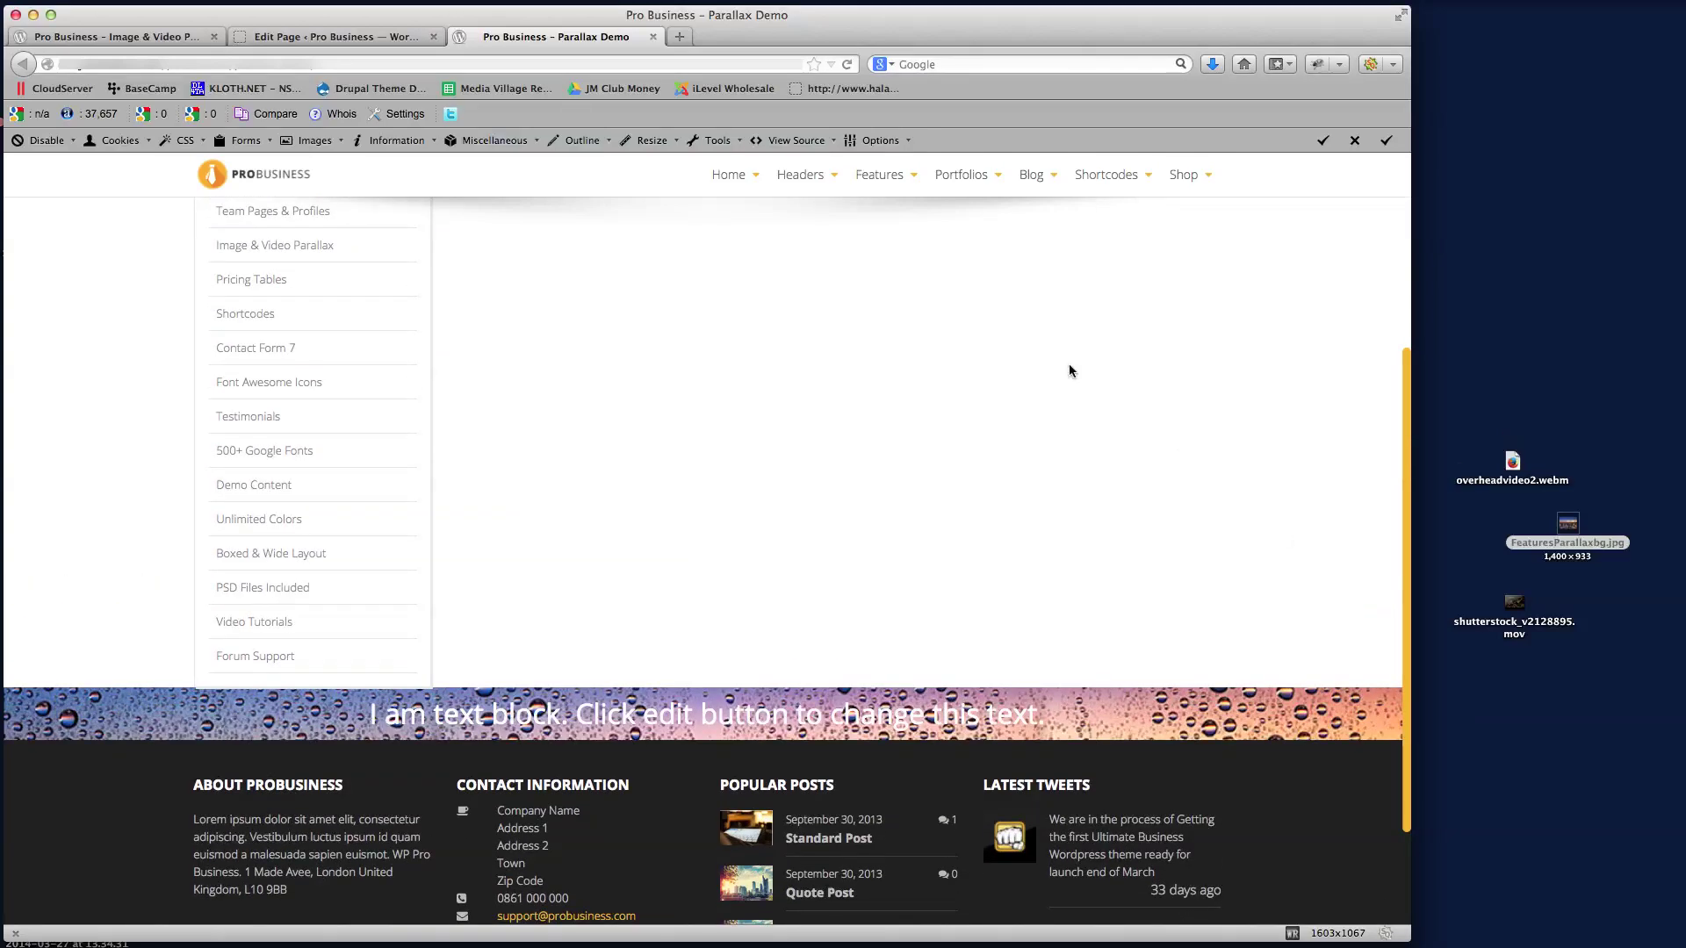
- Return to the page editor, increase the parallax row's top and bottom padding equally, and save the row
click(339, 39)
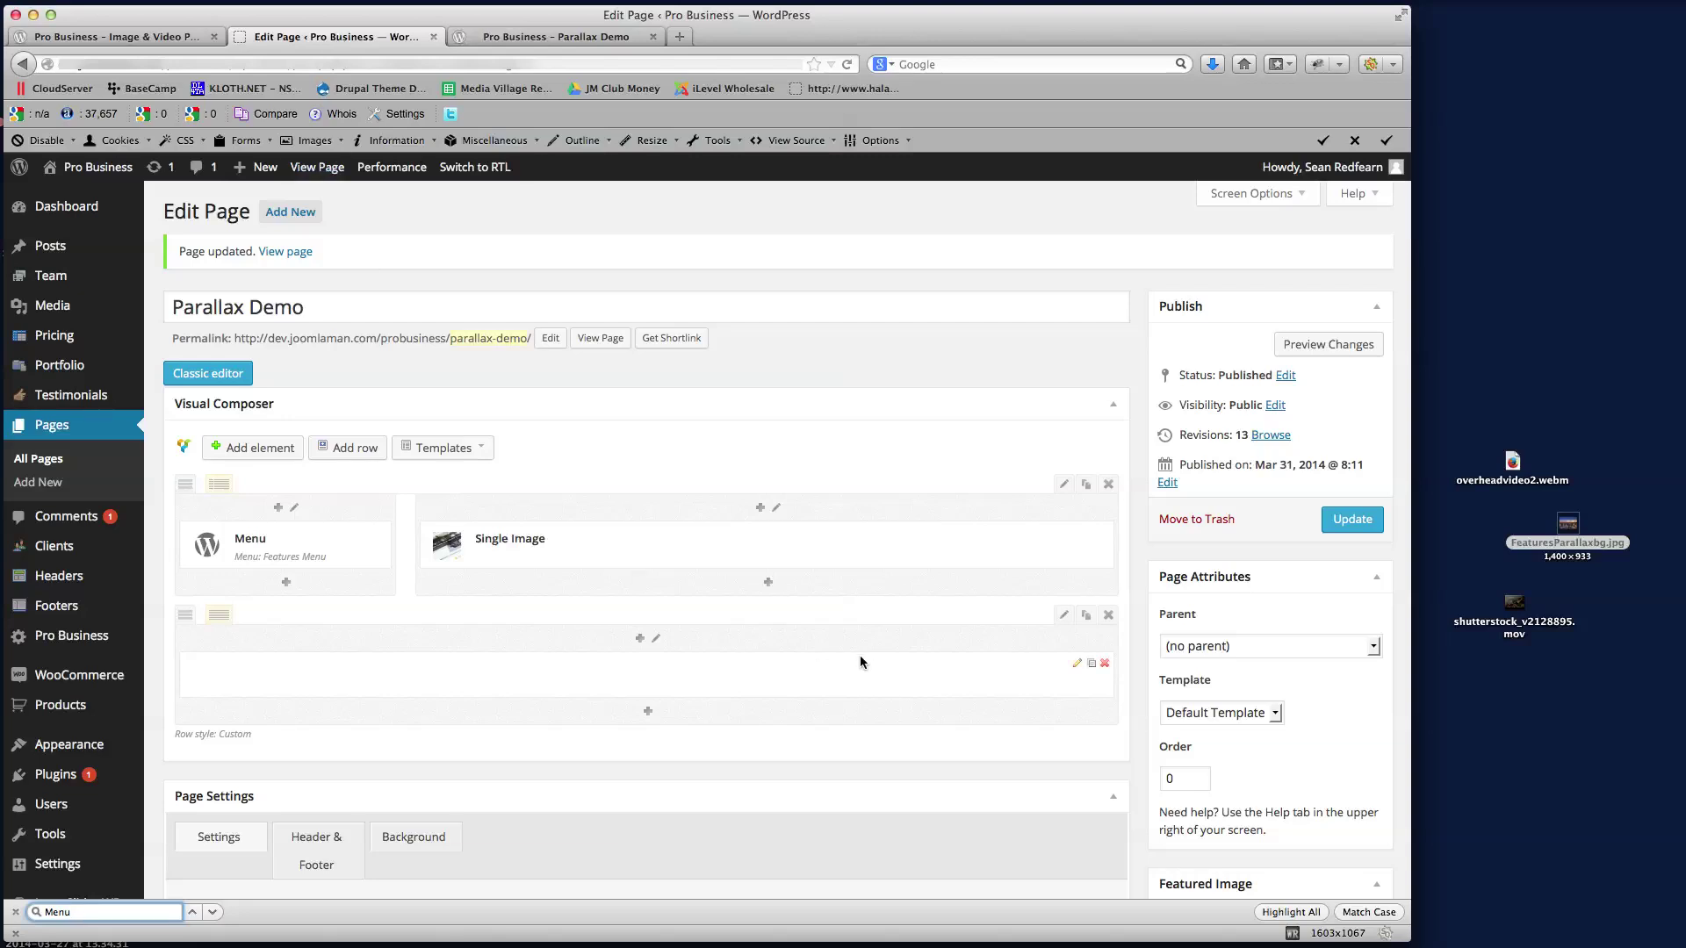
click(1065, 614)
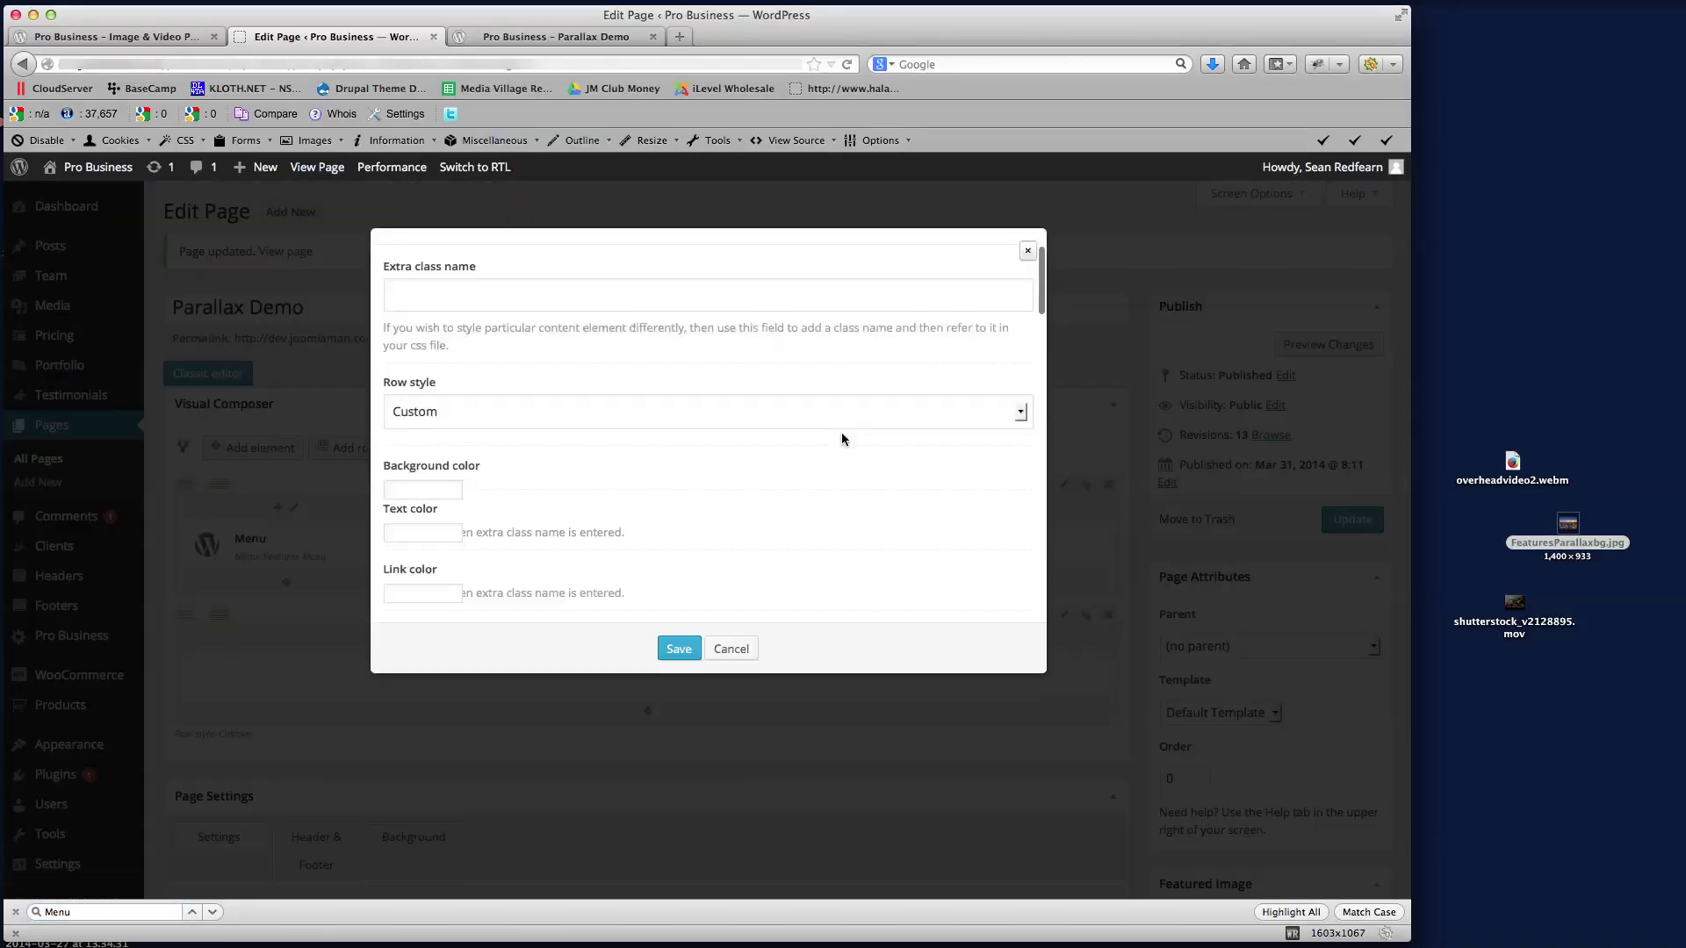
drag(1041, 294, 1035, 526)
click(395, 343)
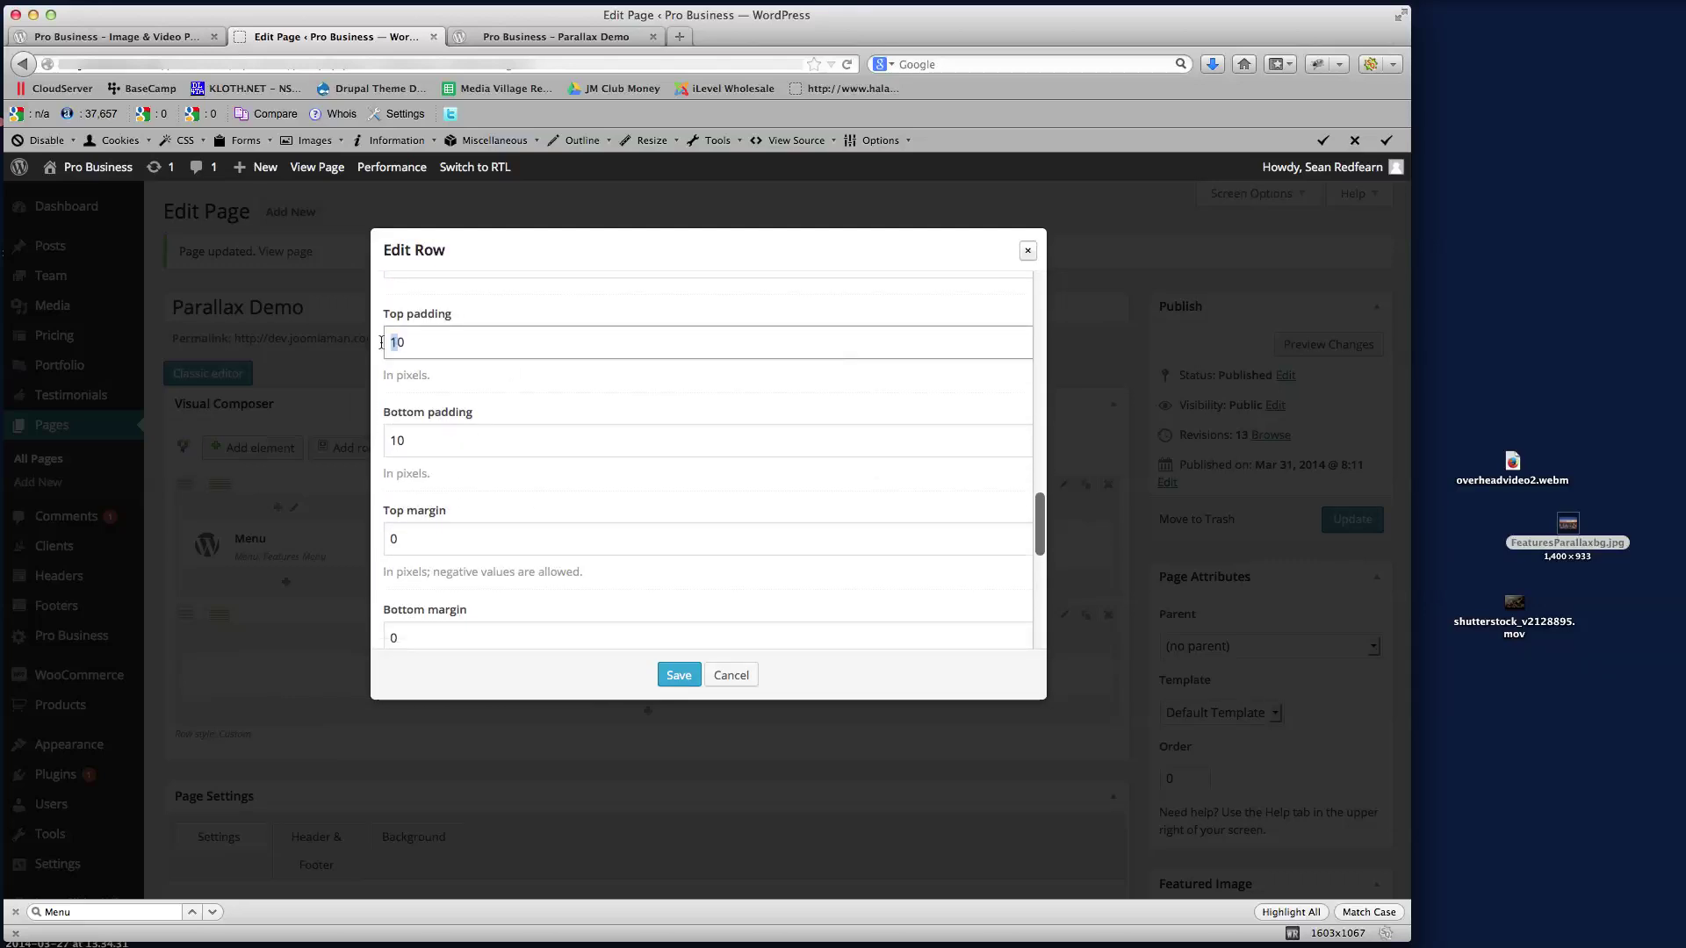
text(5)
click(394, 441)
text(5)
click(677, 674)
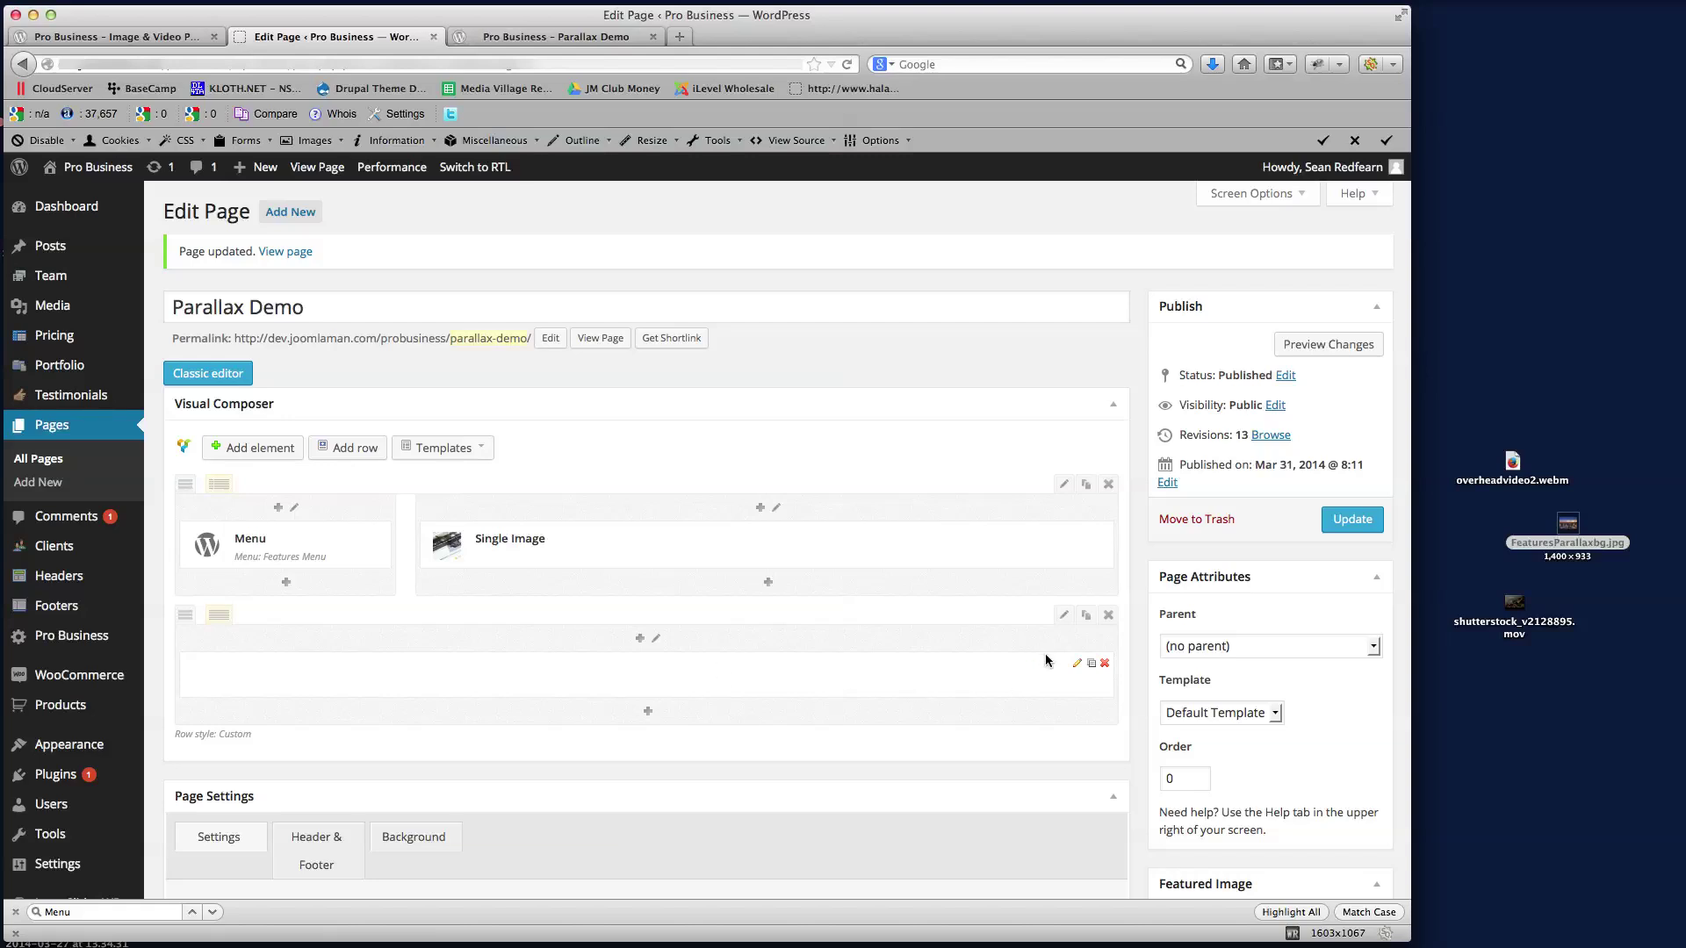
- Update the page and reload the published Parallax Demo page to check the row with its new padding
click(1357, 522)
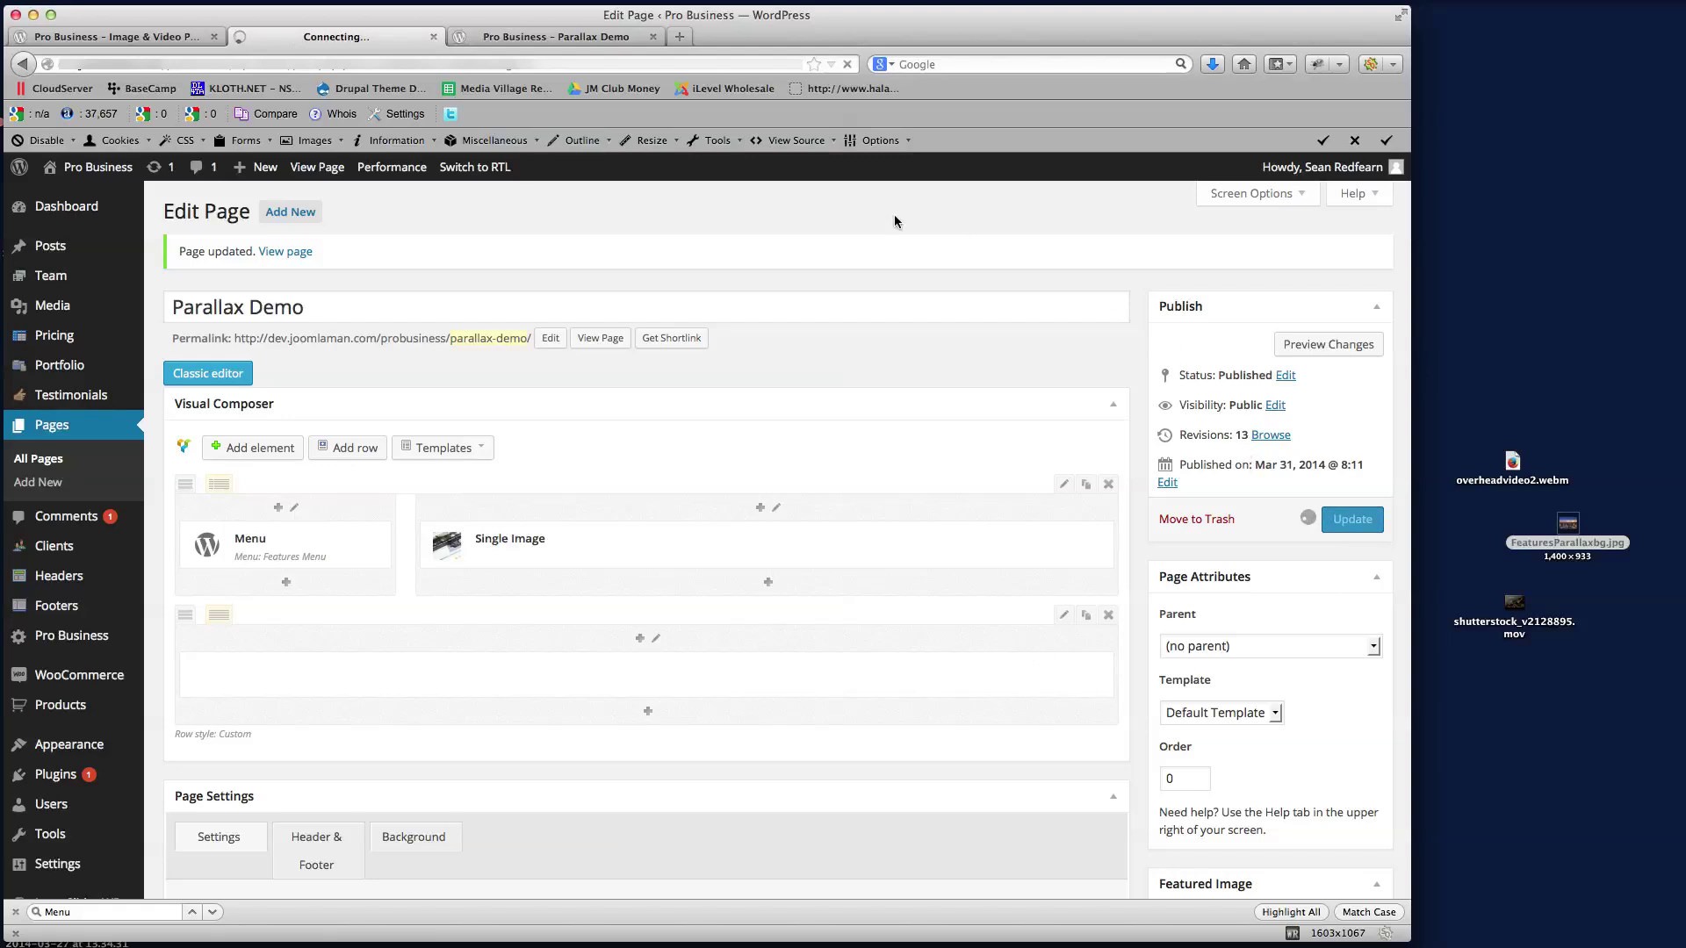
click(540, 34)
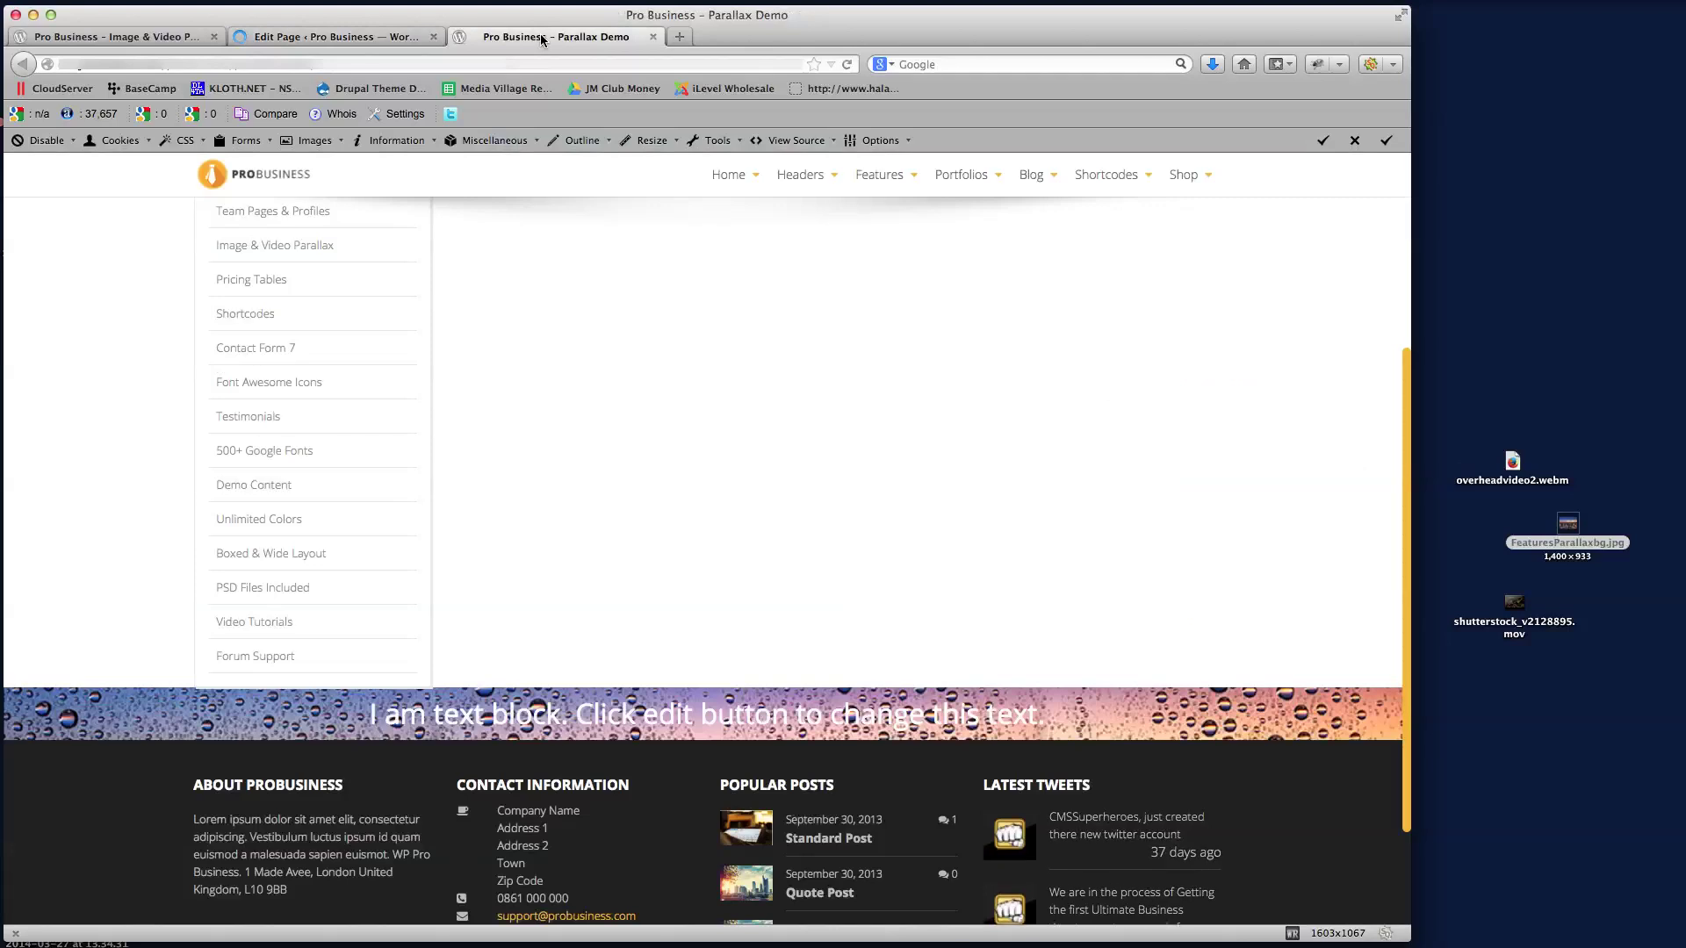
click(847, 65)
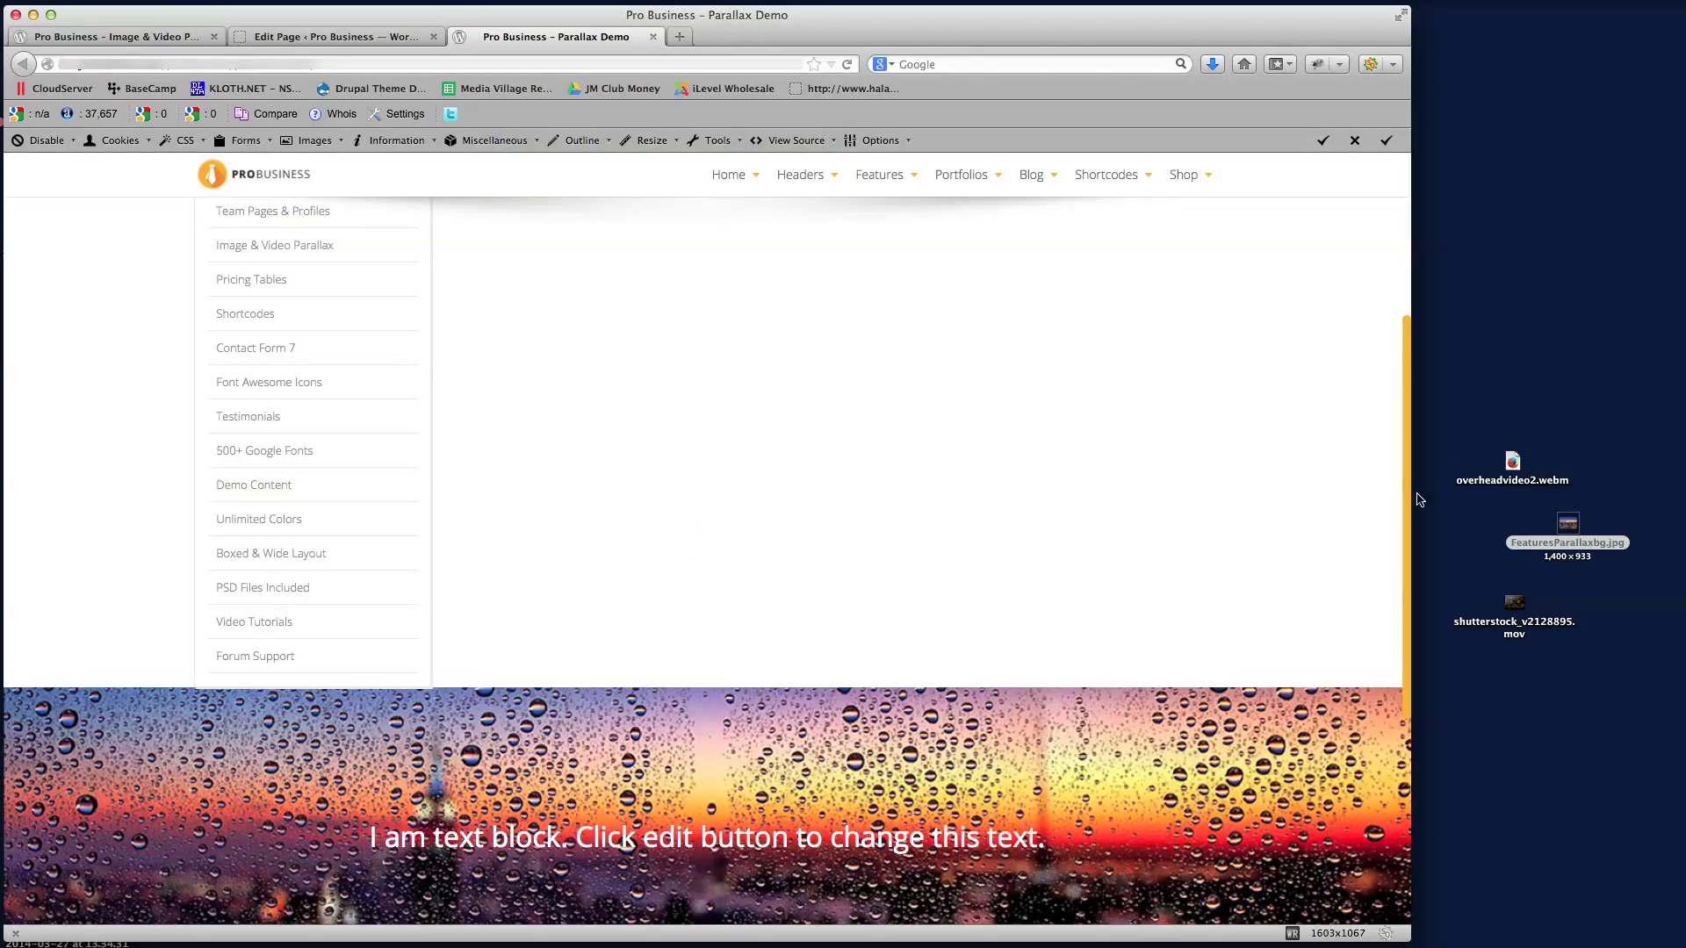
scroll(1397, 576, down, 5)
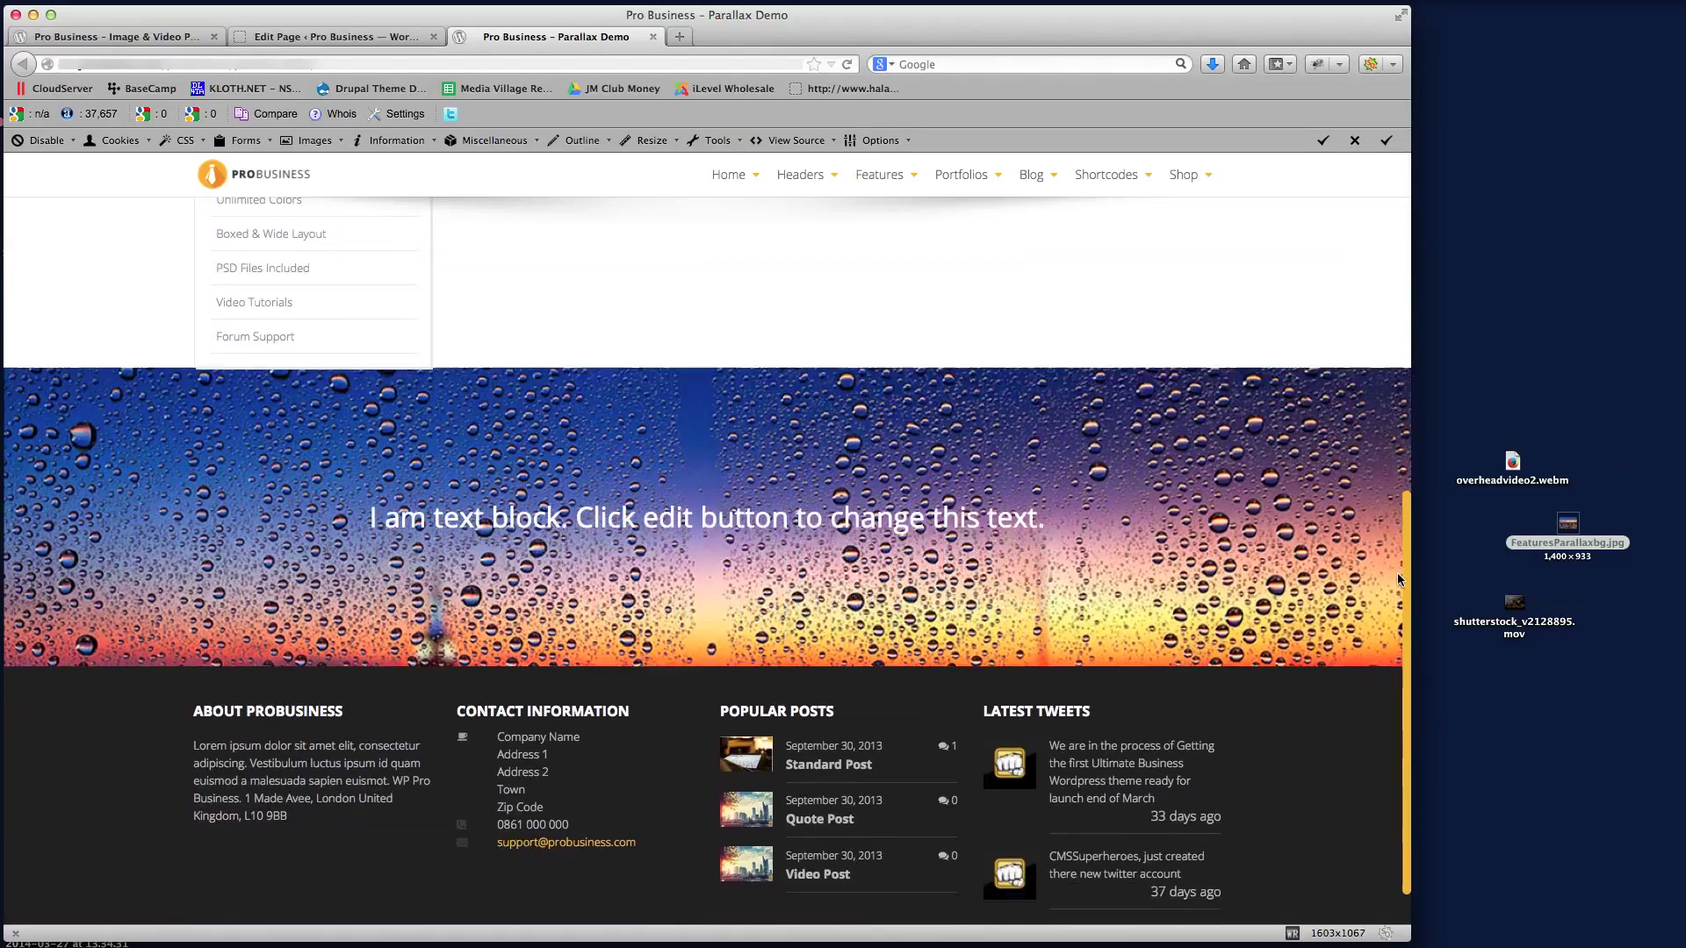
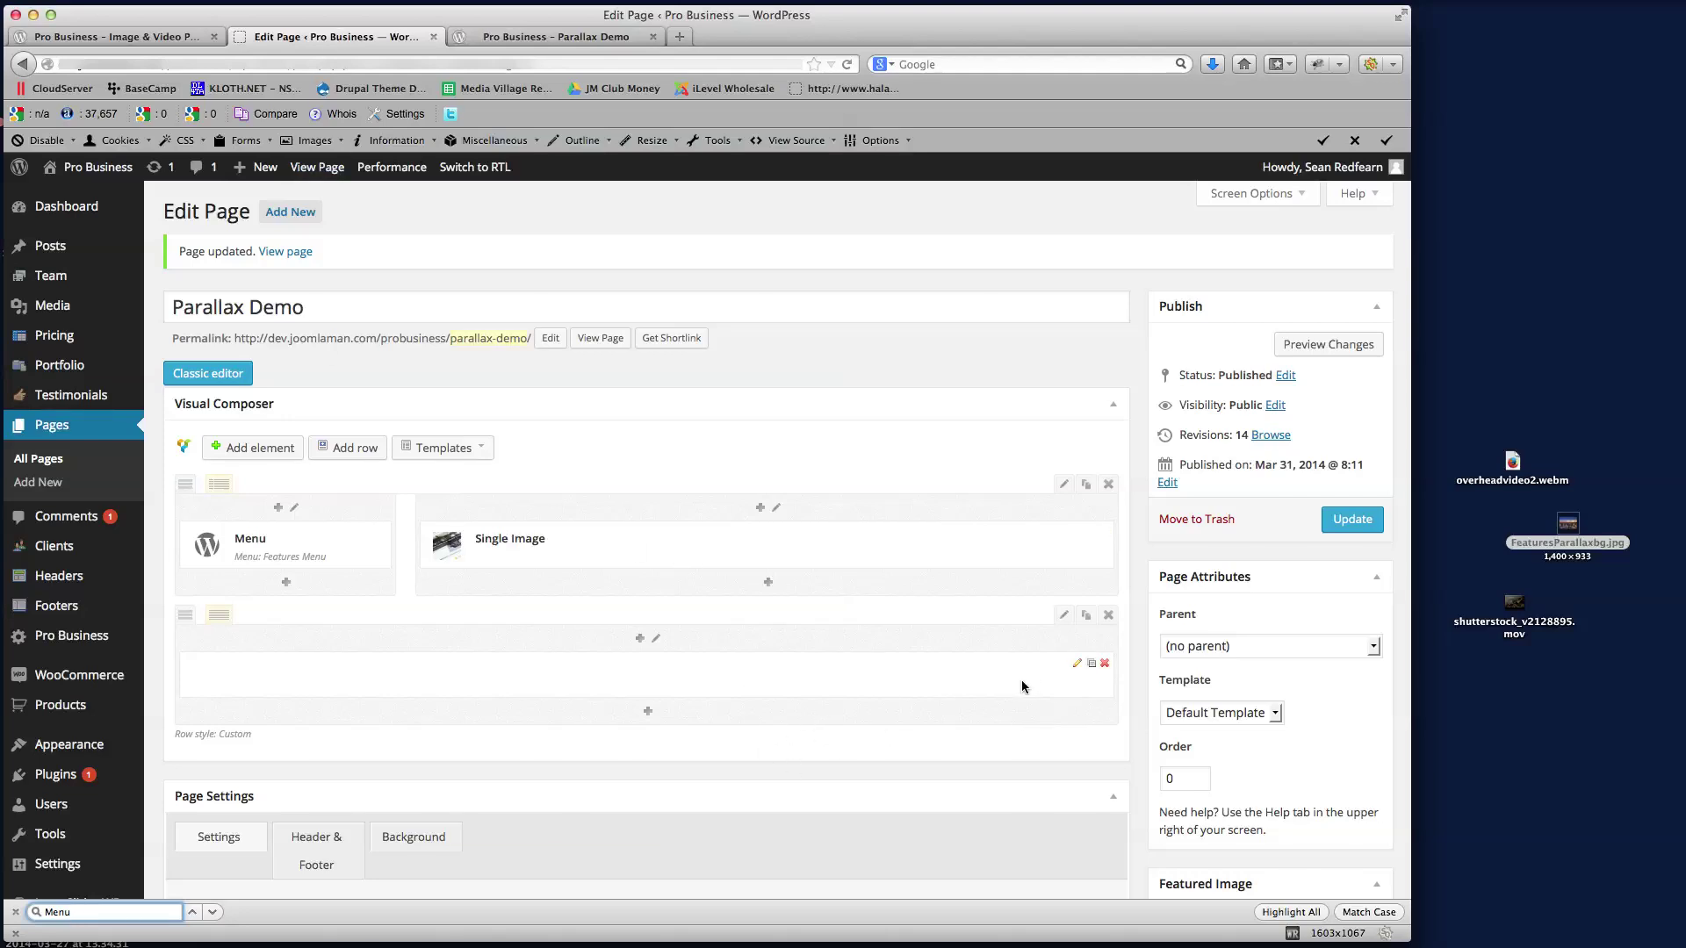
- Replace the text block's placeholder heading with features-parallax2.png from the media library, centered at full size with no link
click(1075, 667)
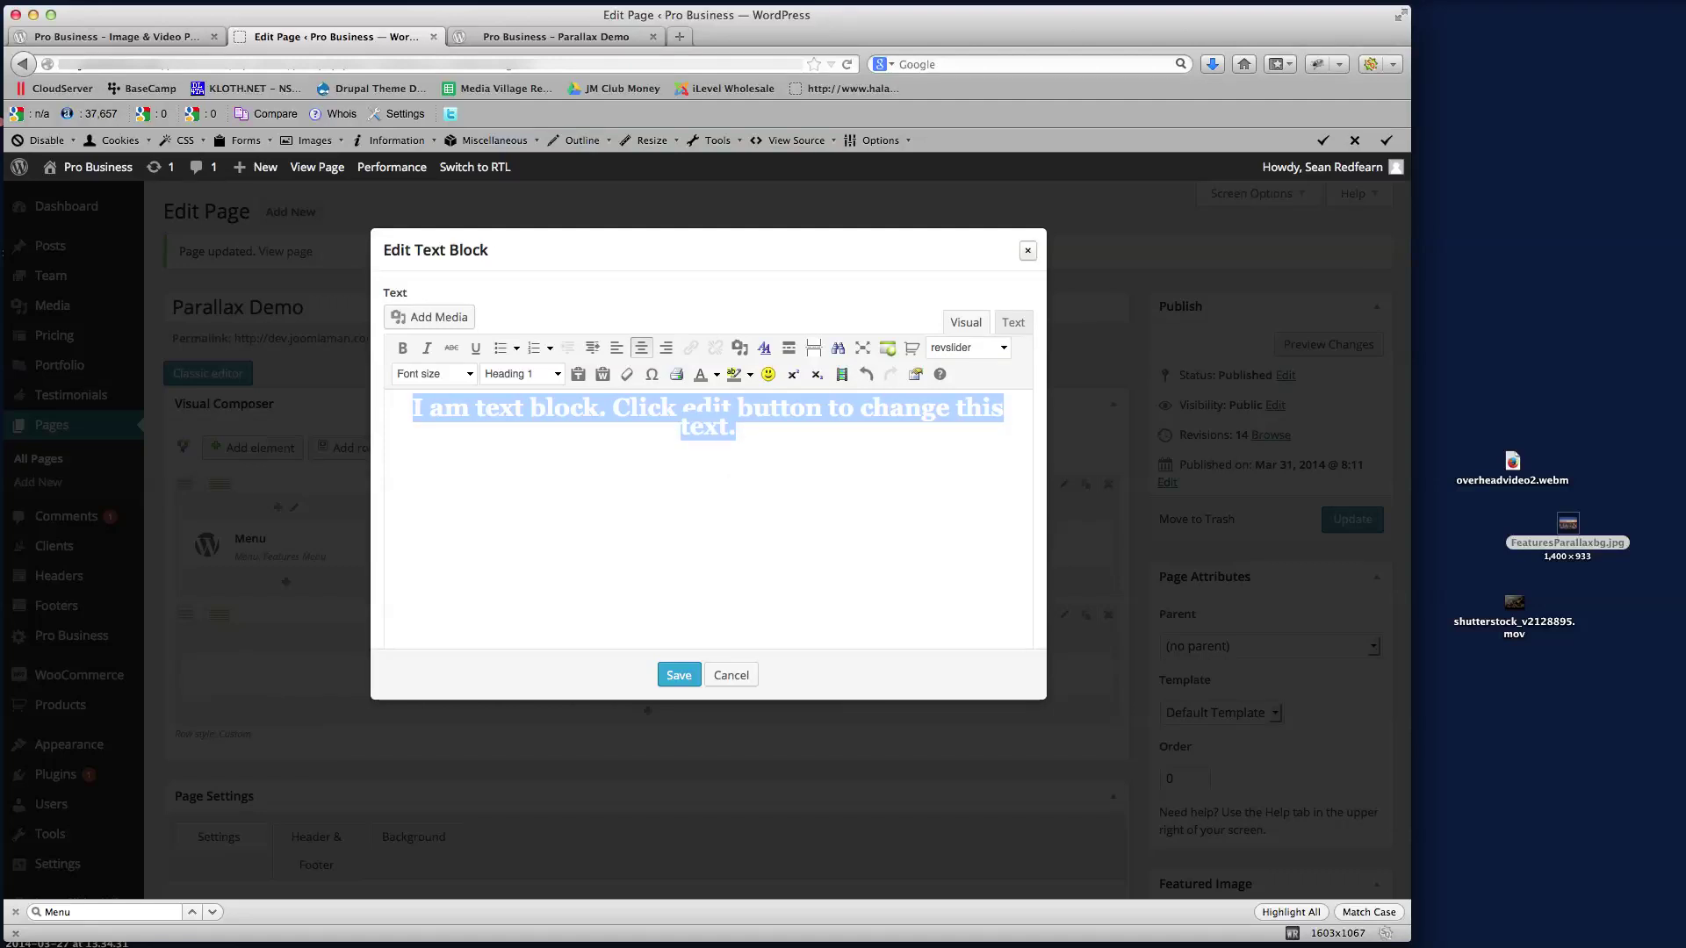
key(BackSpace)
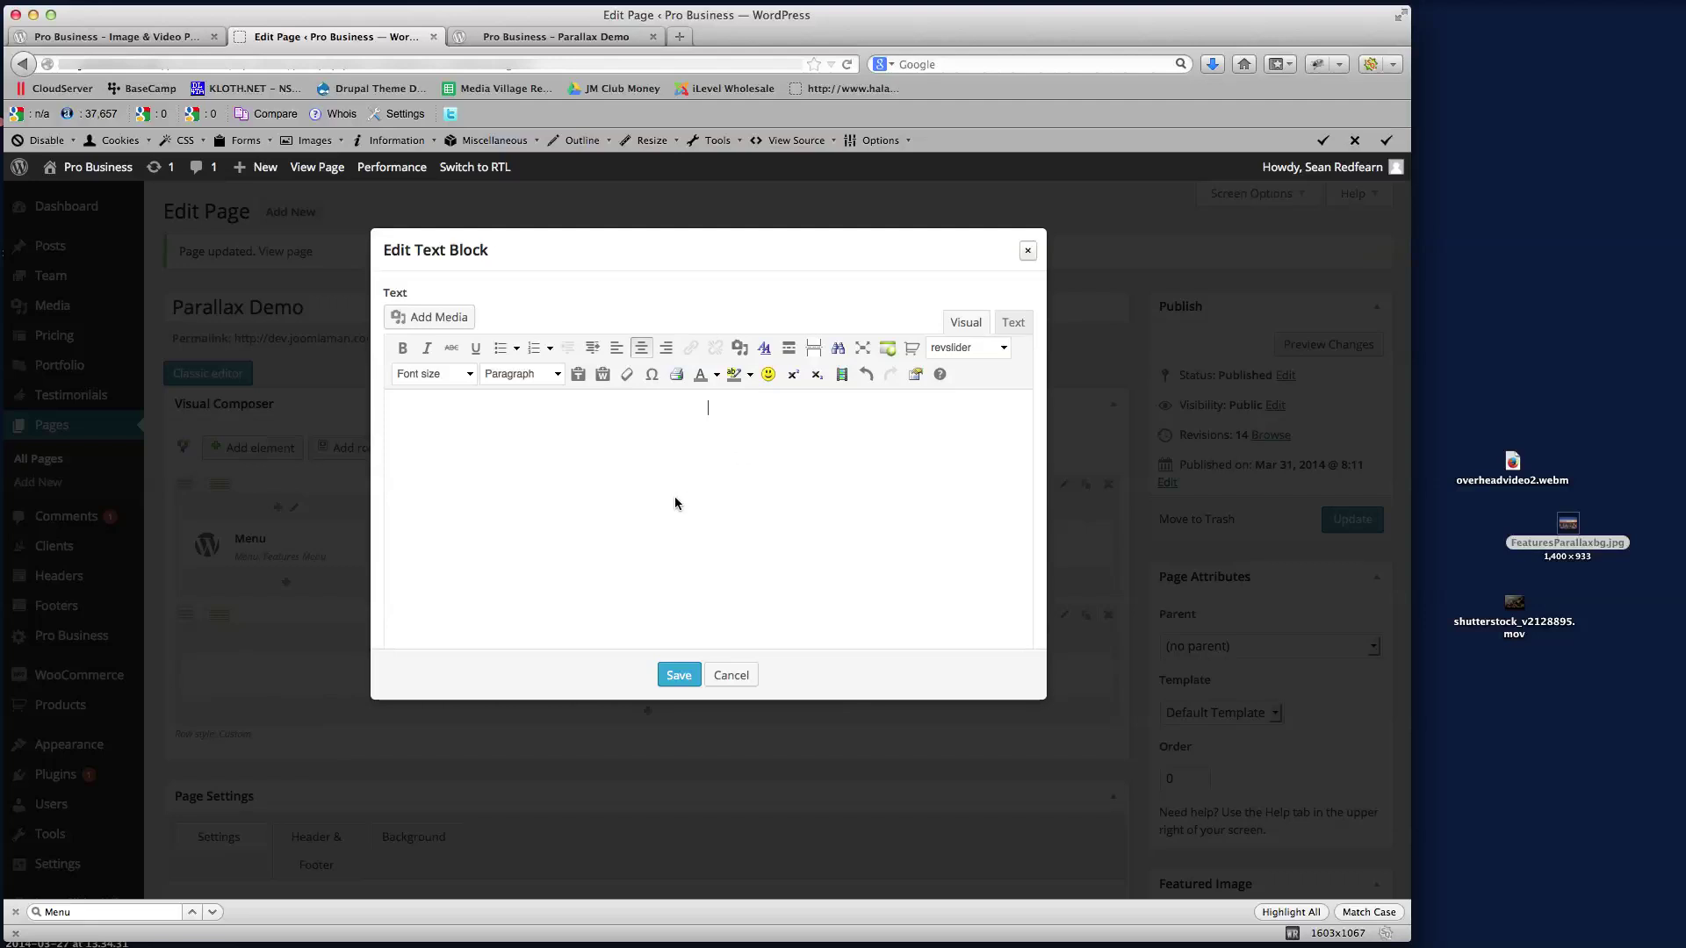
click(429, 315)
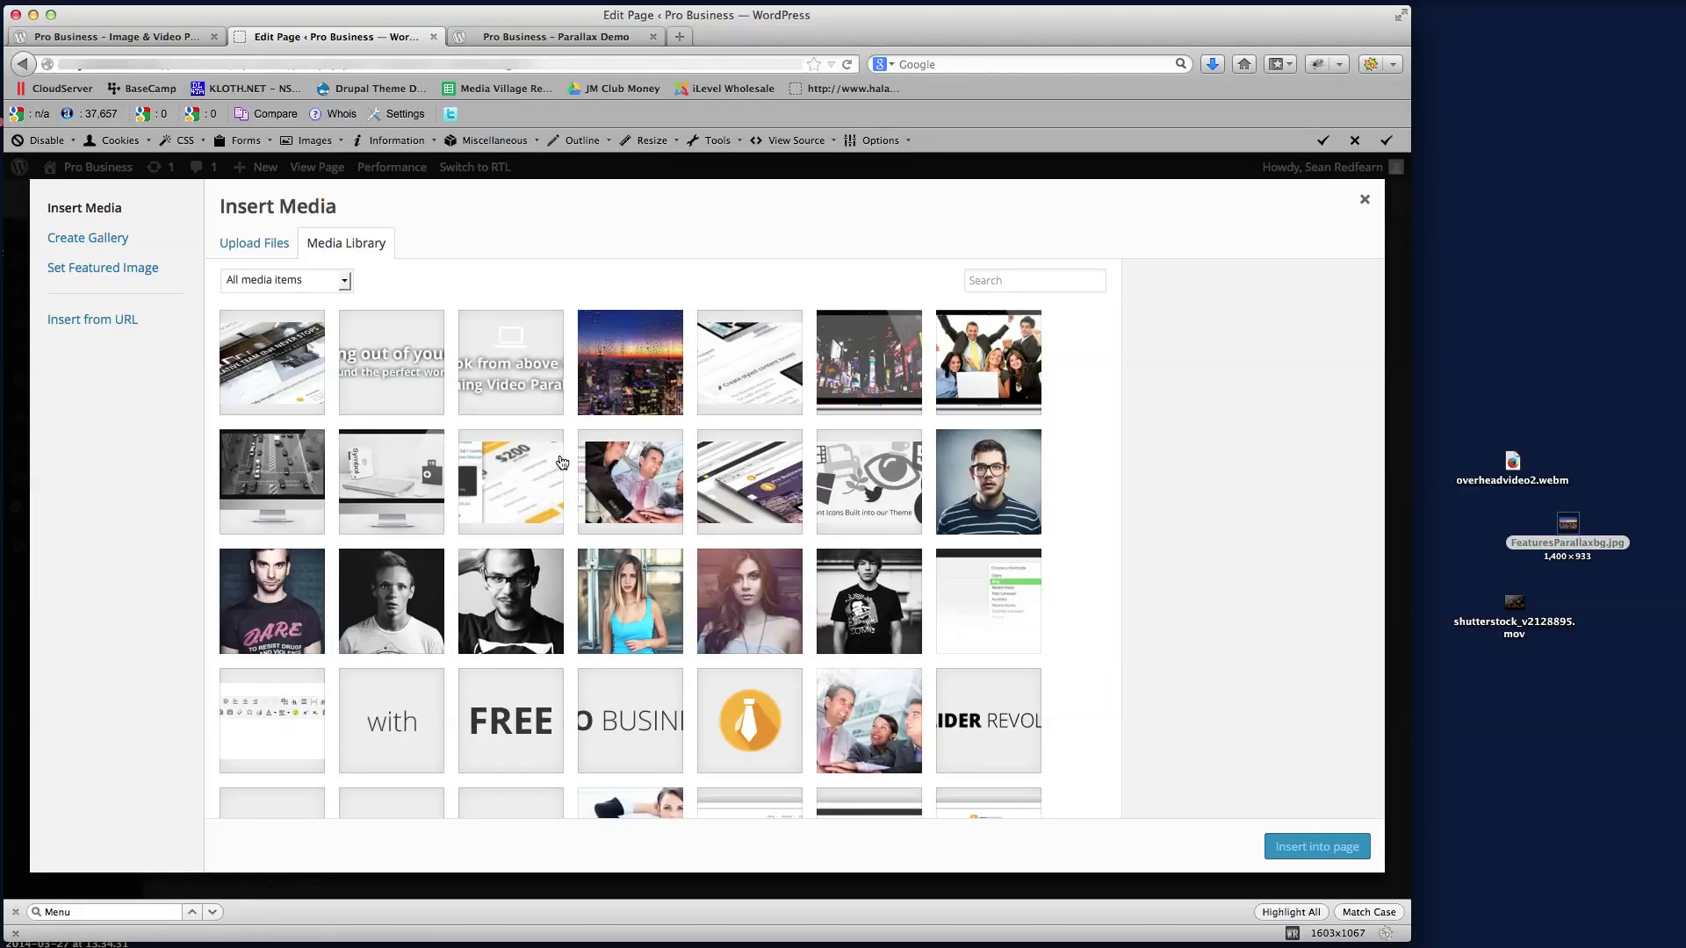
click(385, 376)
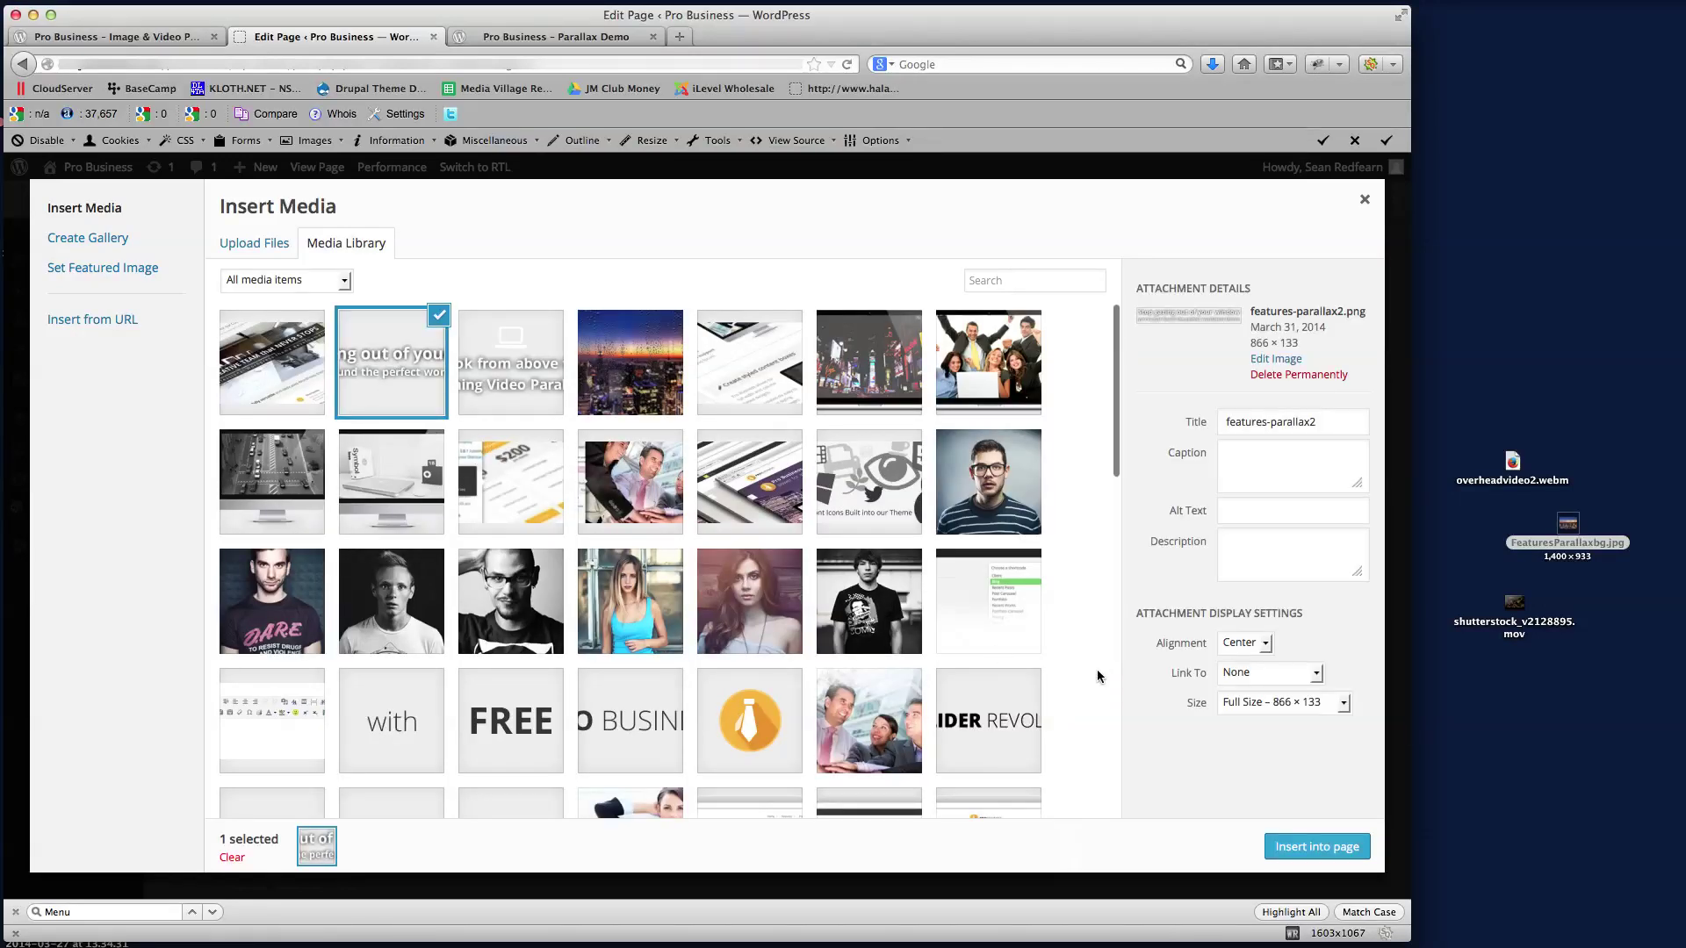
click(1316, 847)
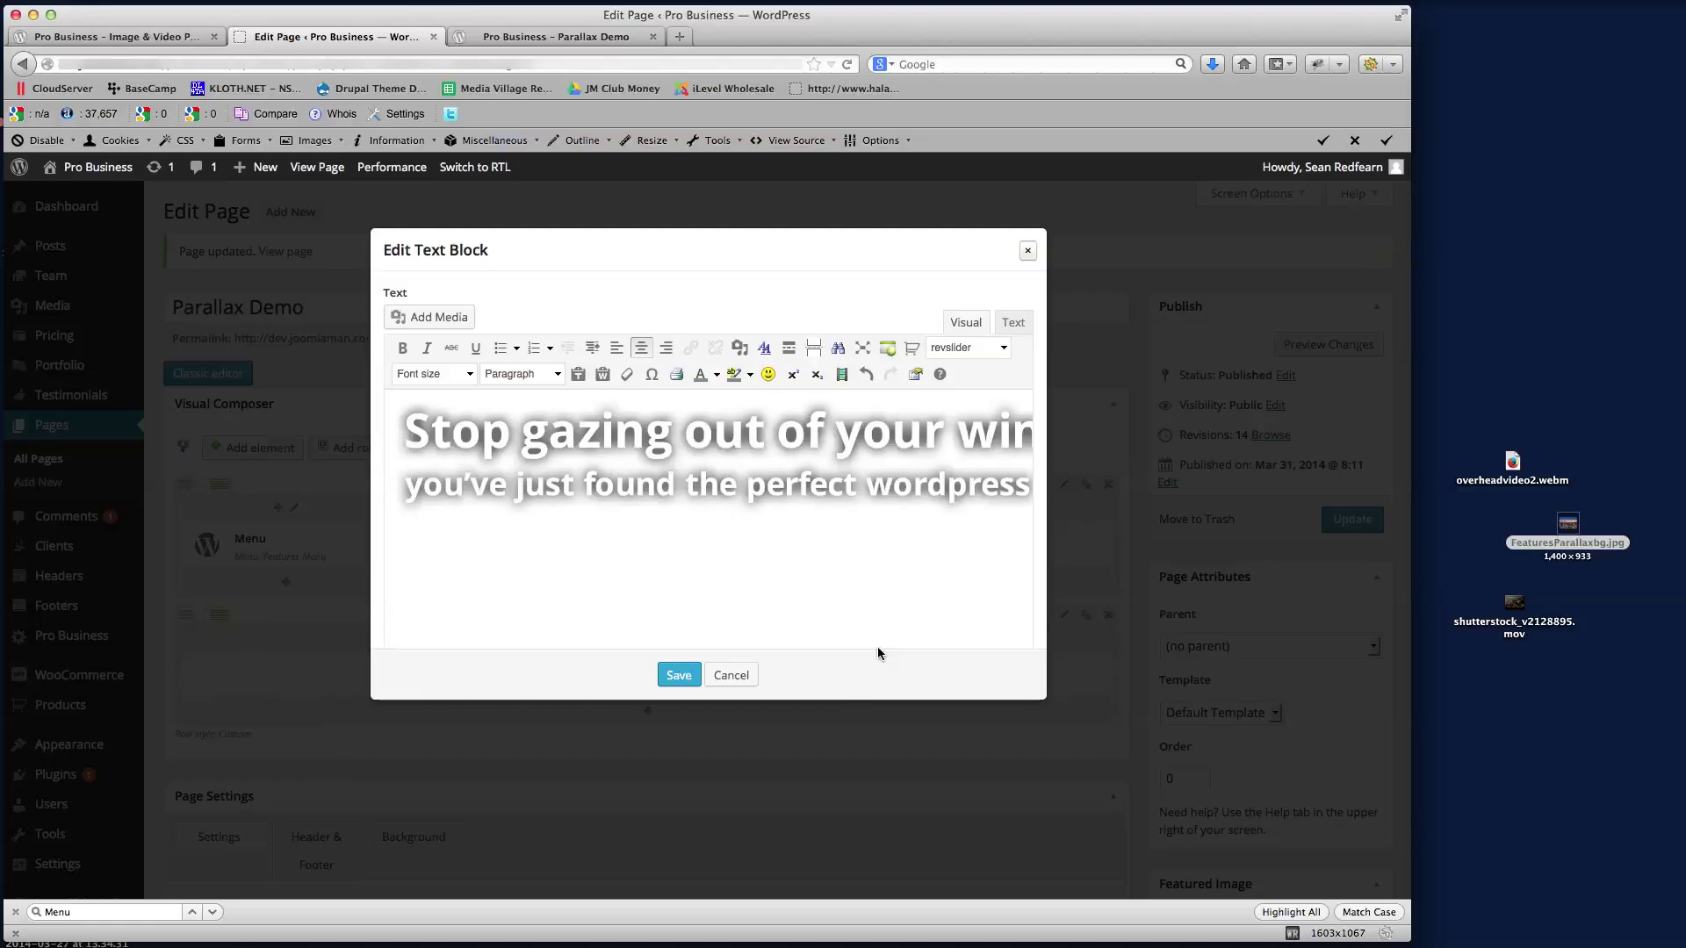
- Save the text block with the page and reload the published Parallax Demo page to check the overlaid text image
click(677, 676)
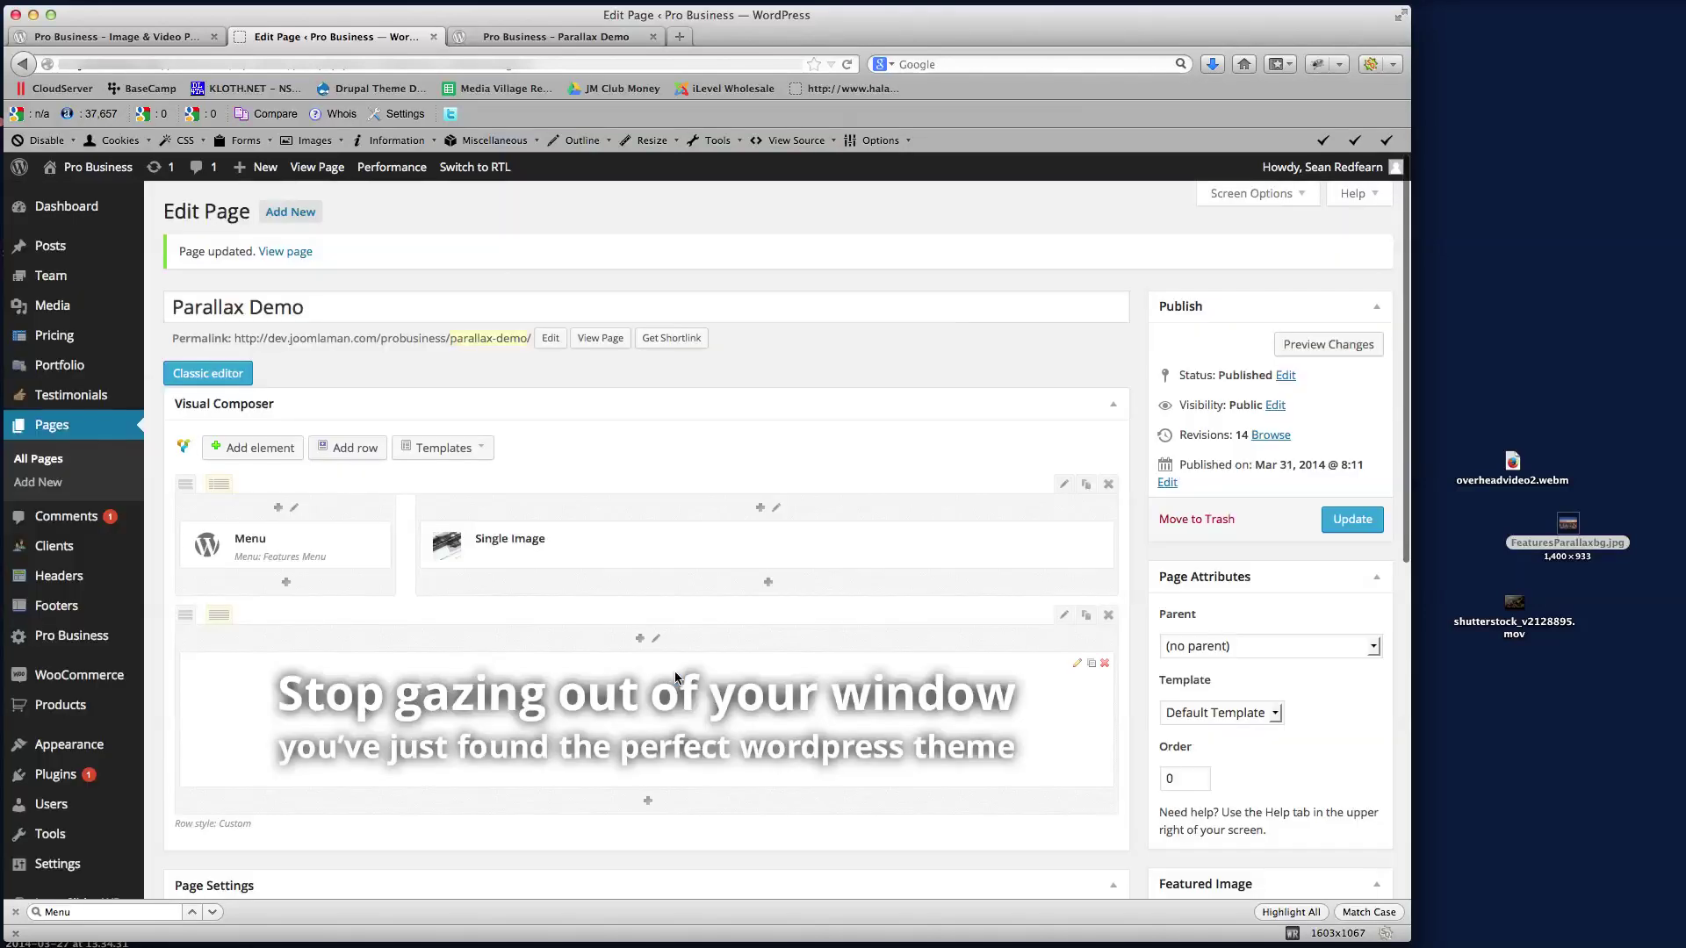
click(1352, 520)
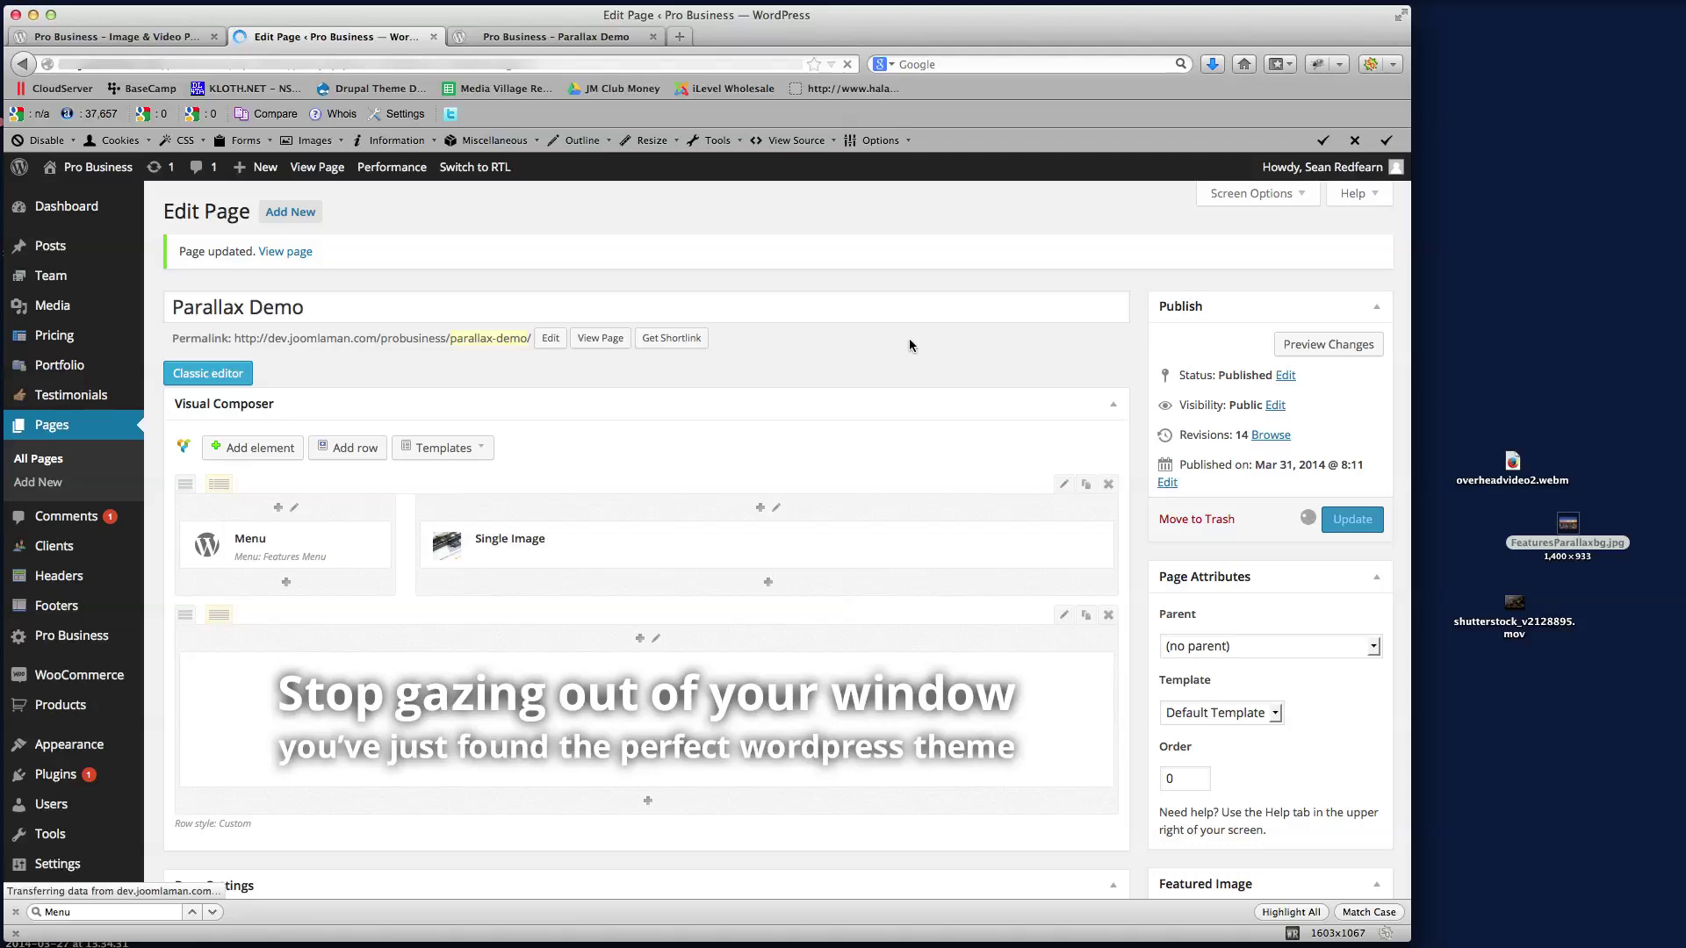
click(534, 32)
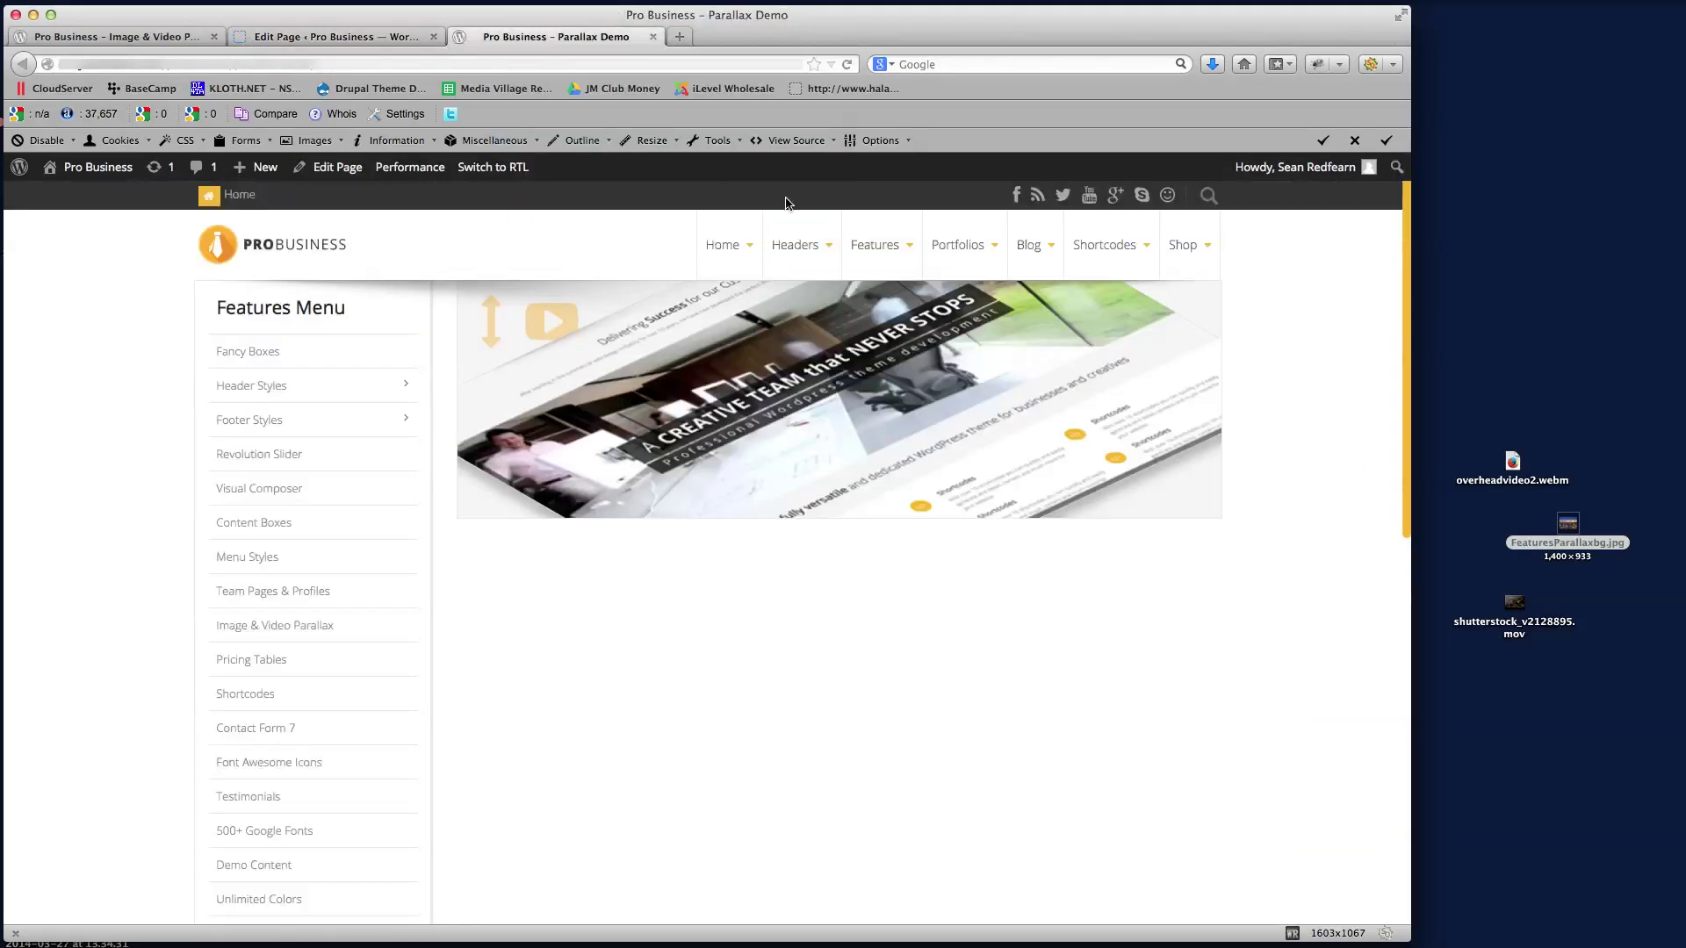
click(848, 64)
drag(1403, 328, 1377, 588)
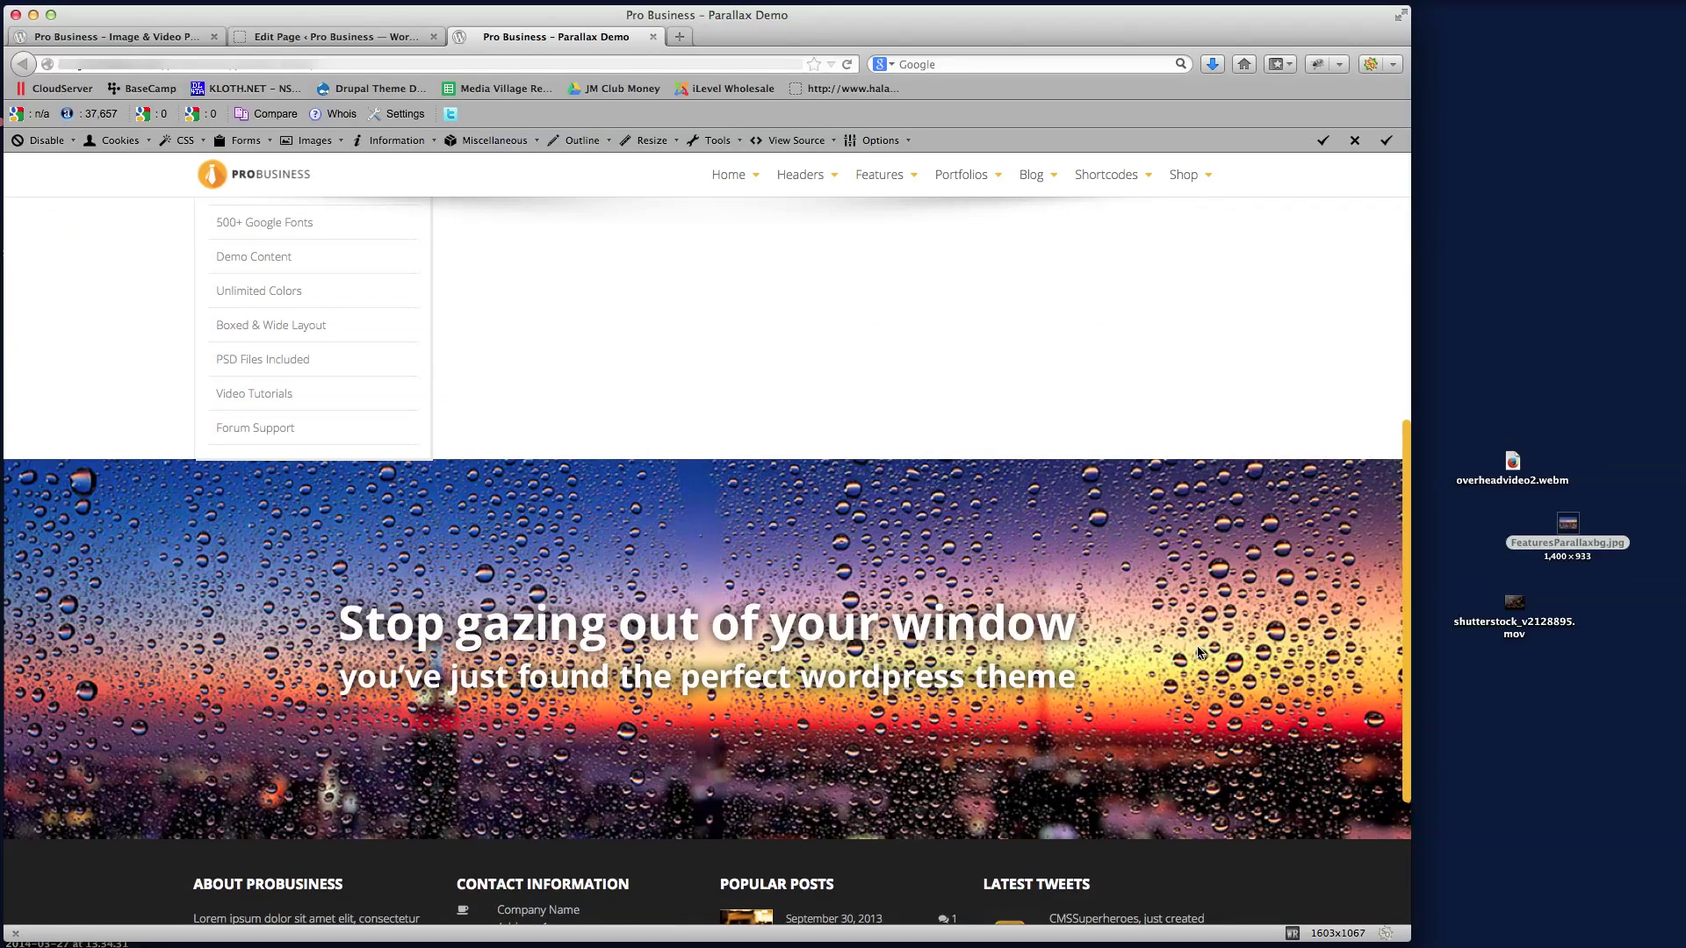
mouse_move(1405, 604)
mouse_down()
mouse_move(1398, 728)
mouse_move(1398, 577)
mouse_move(1393, 639)
mouse_move(1383, 581)
mouse_up()
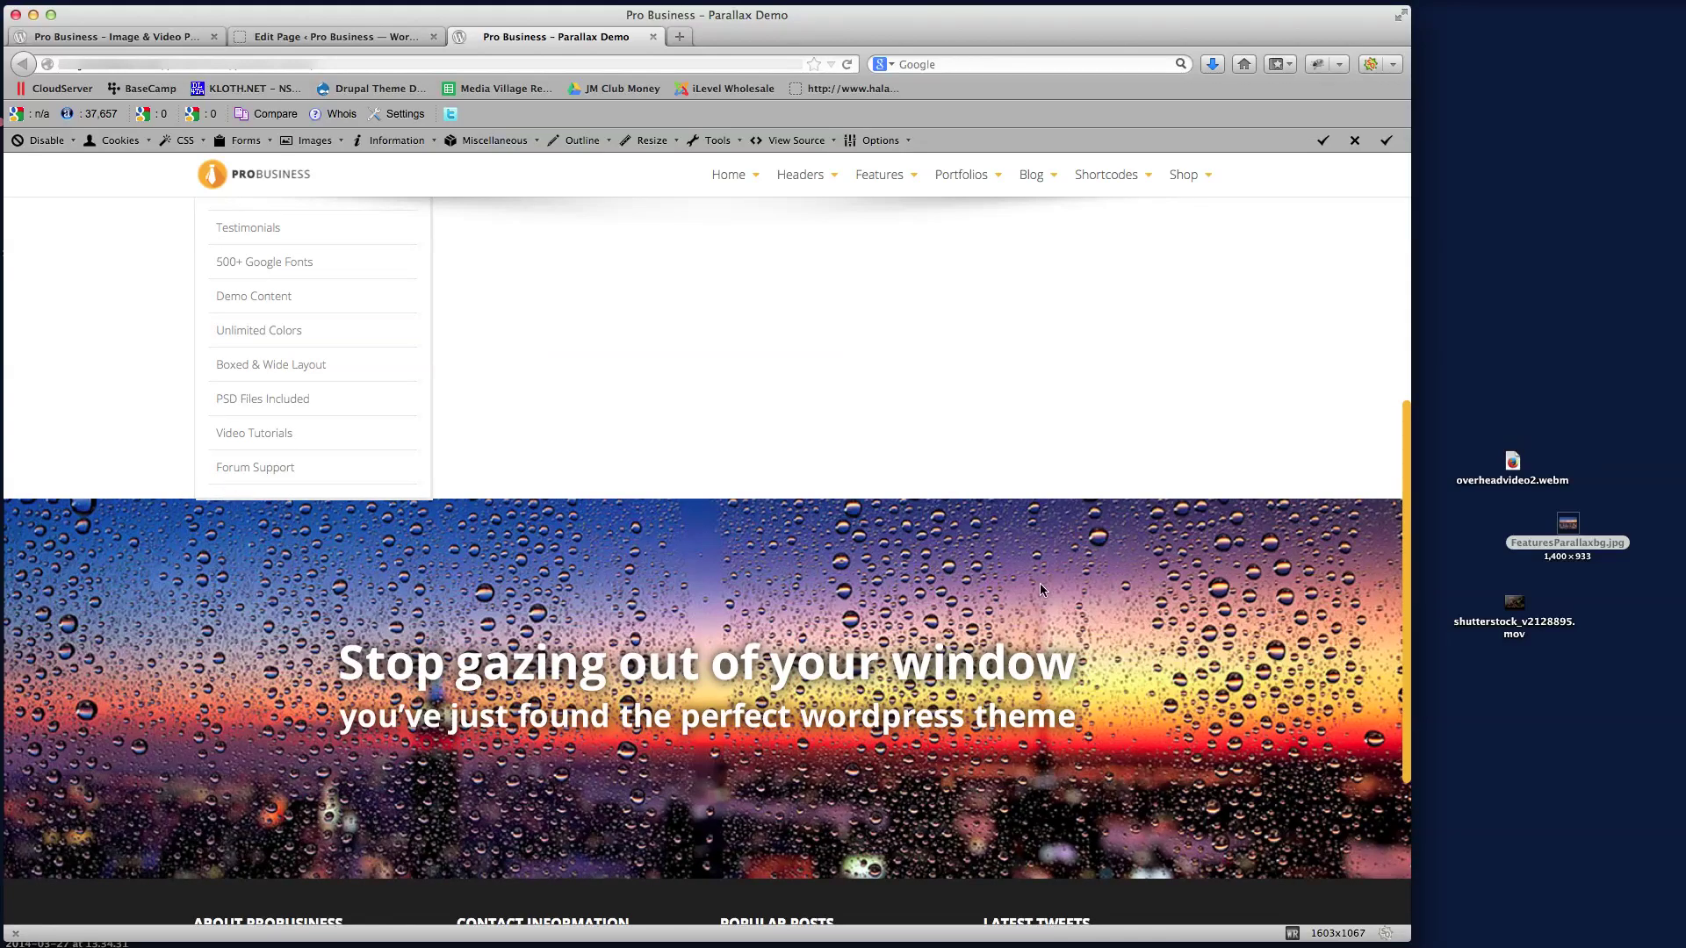
- Add a Gap element with a height of 40 pixels below the Menu element in the first row
click(349, 39)
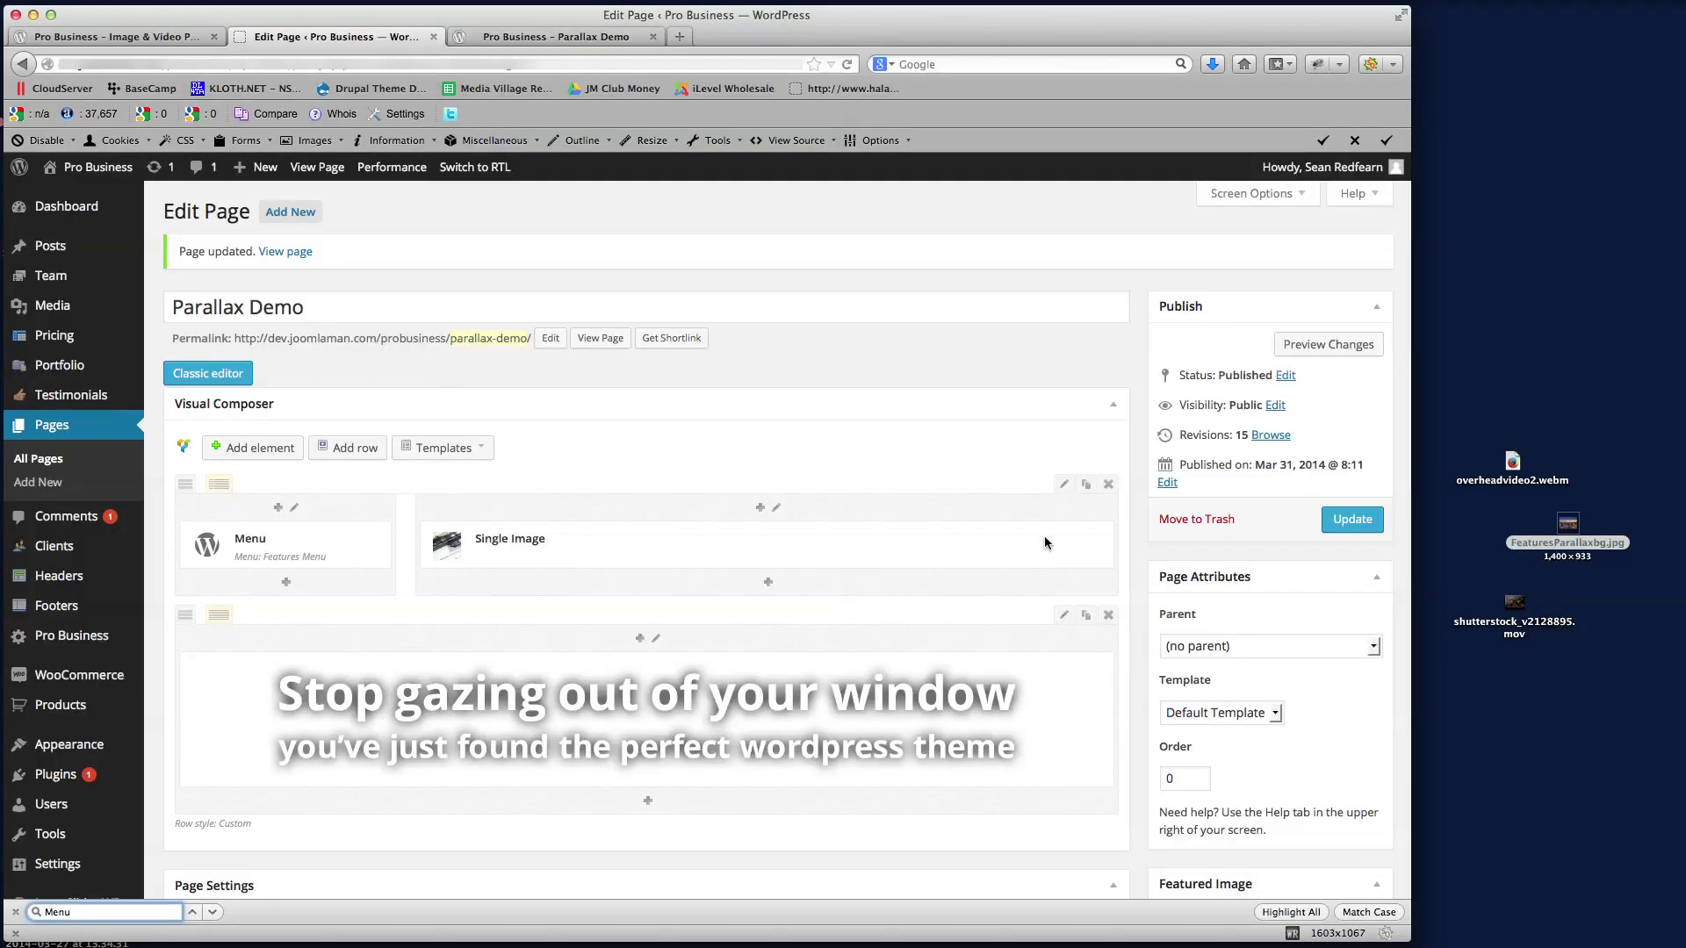
scroll(286, 555, down, 1)
click(285, 551)
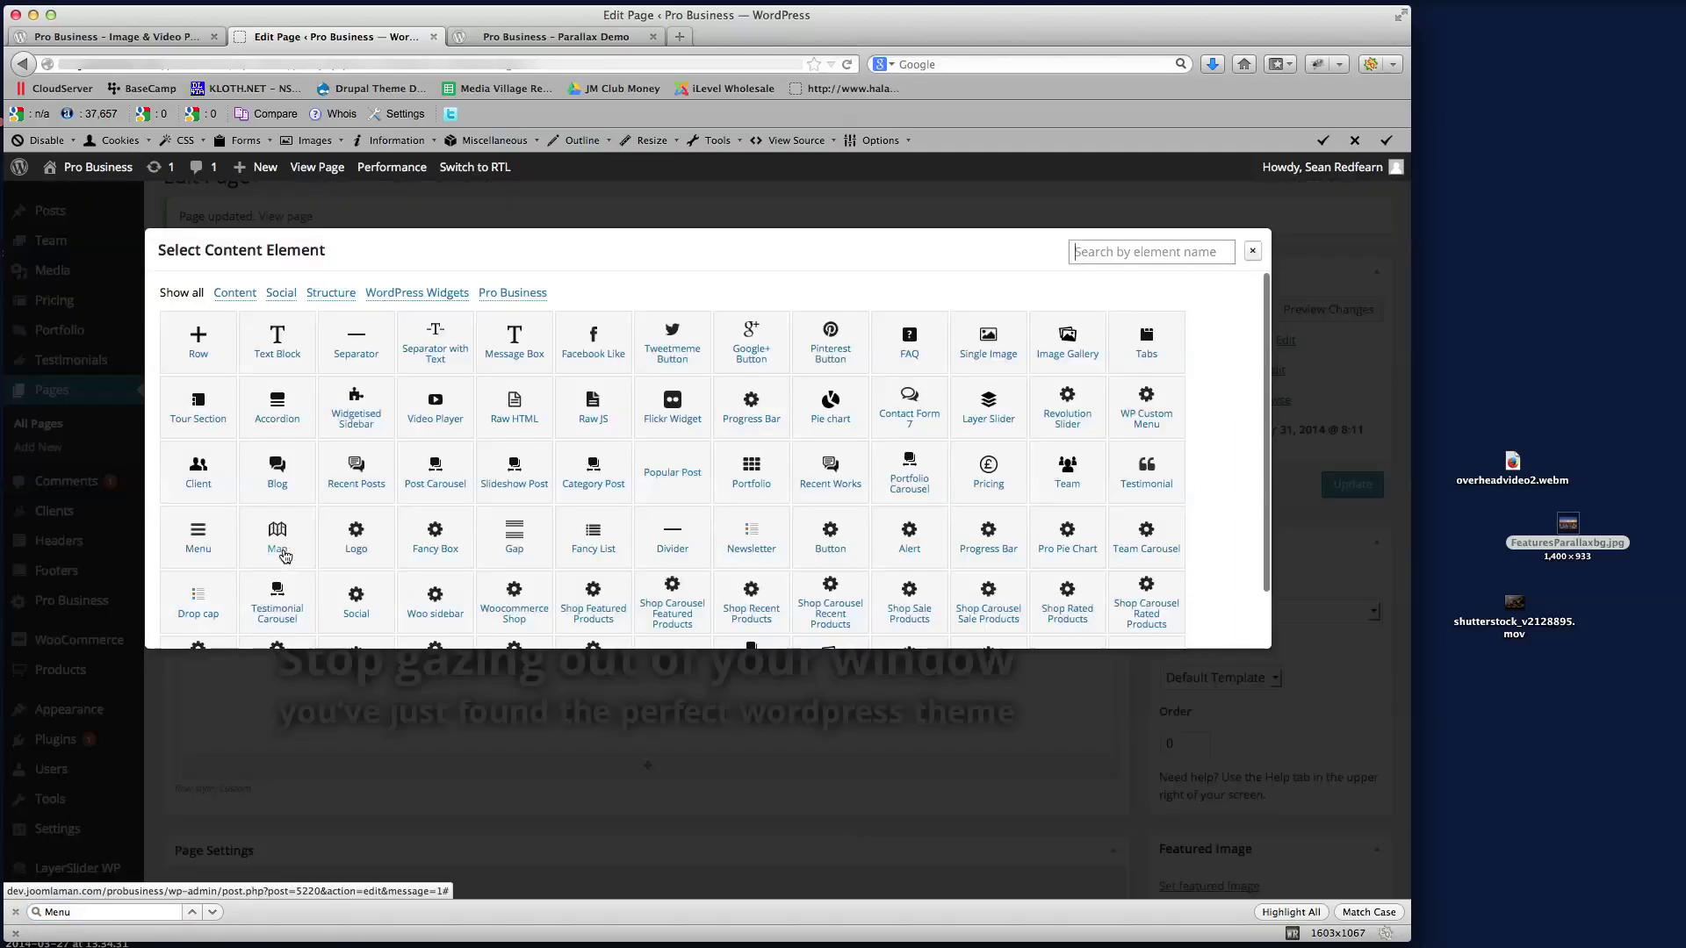
click(515, 535)
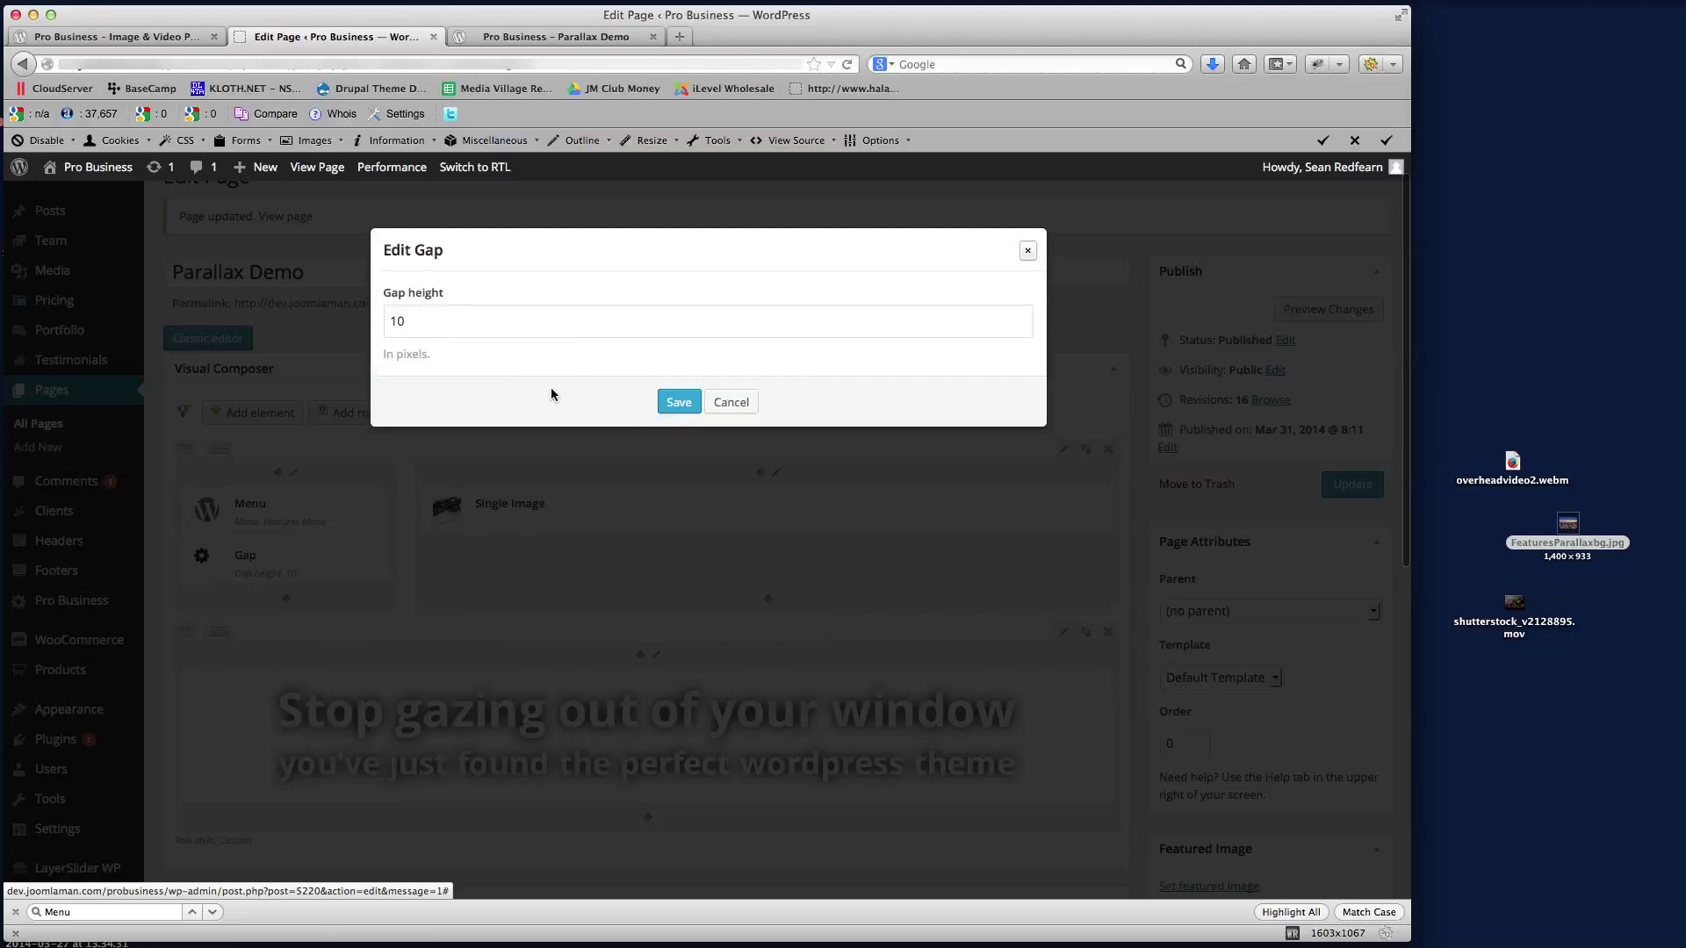
double_click(387, 321)
text(40)
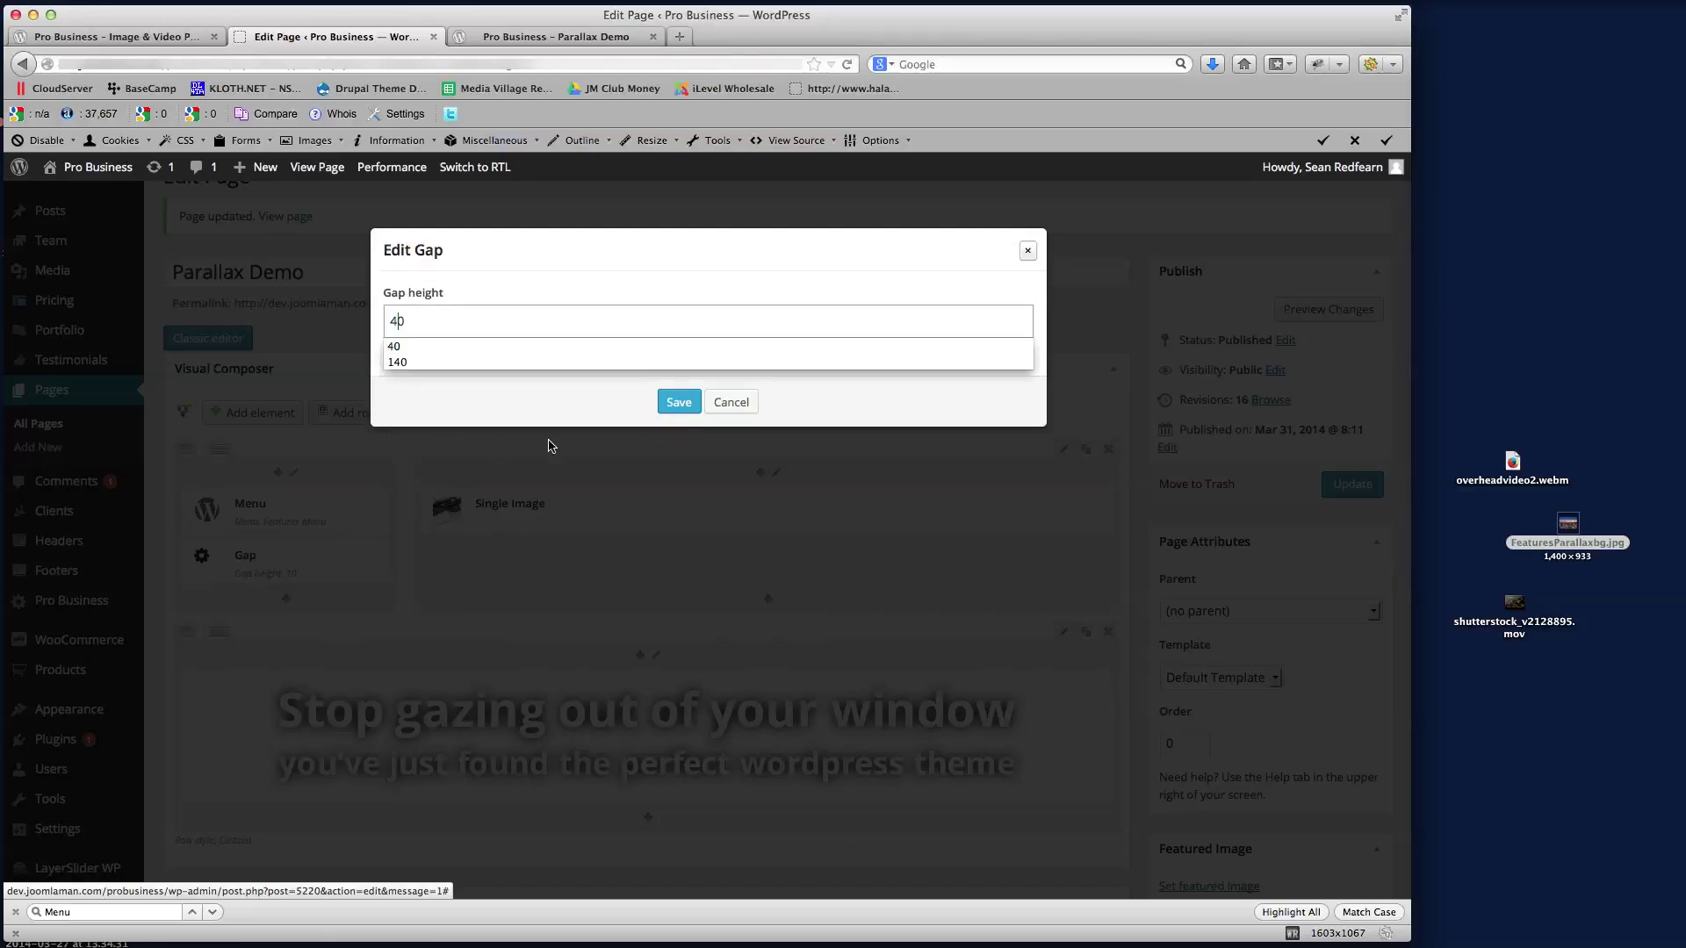
click(665, 403)
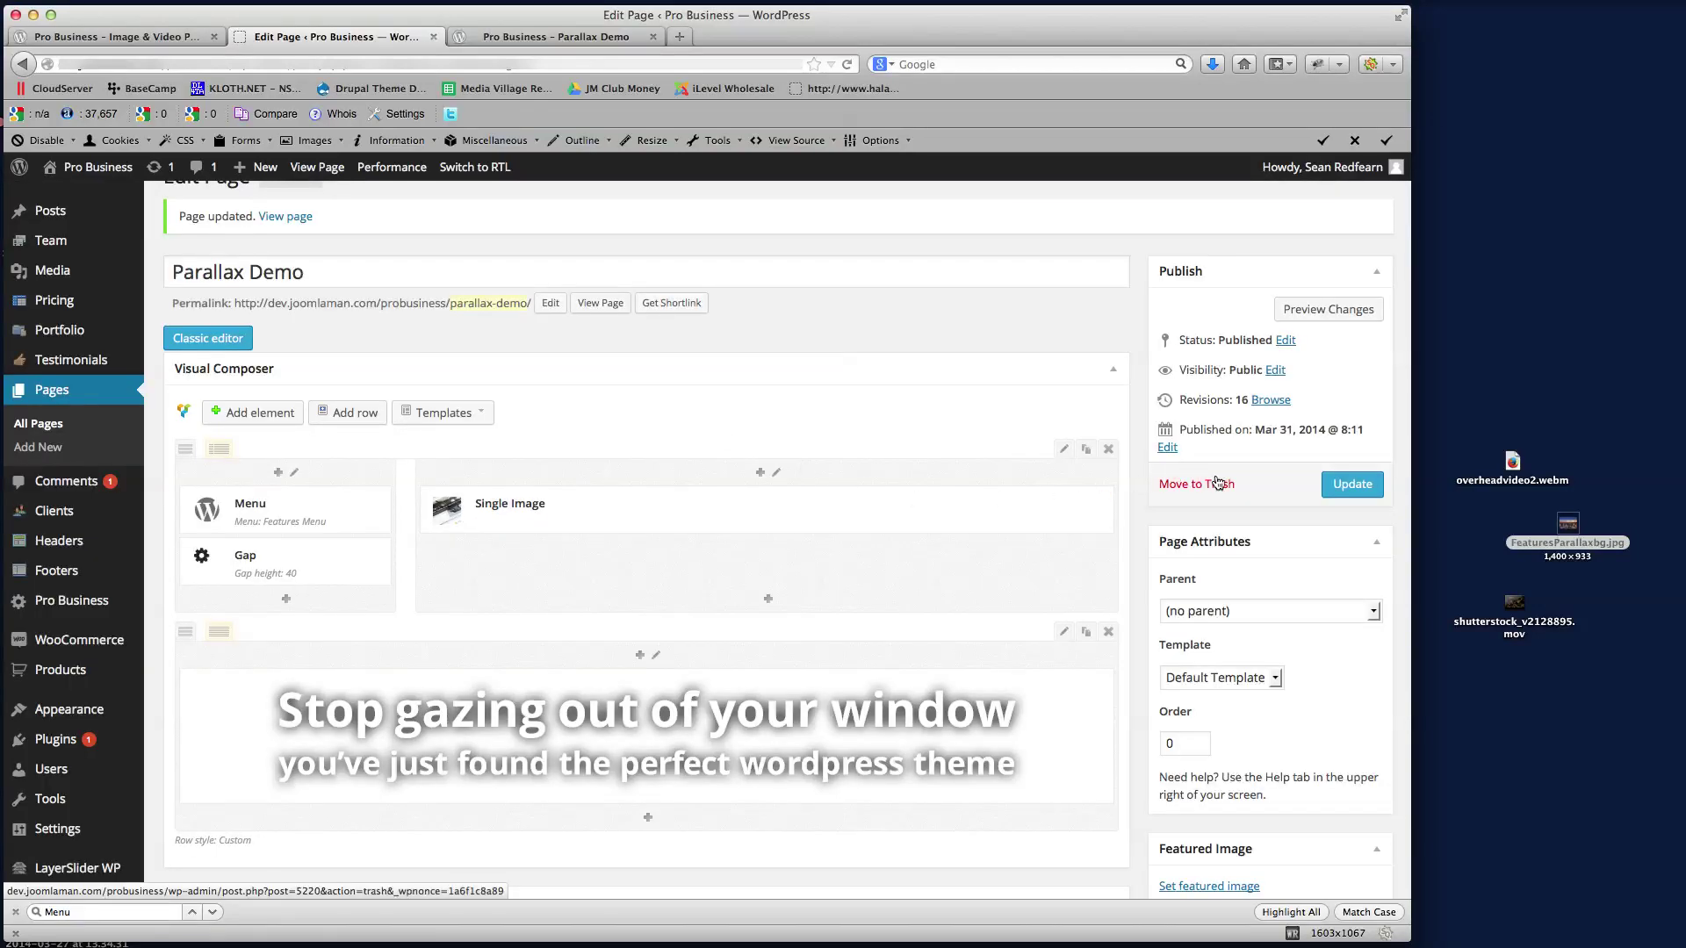
- Update the page and reload the published Parallax Demo page to check the spacing below the Features Menu
click(1351, 484)
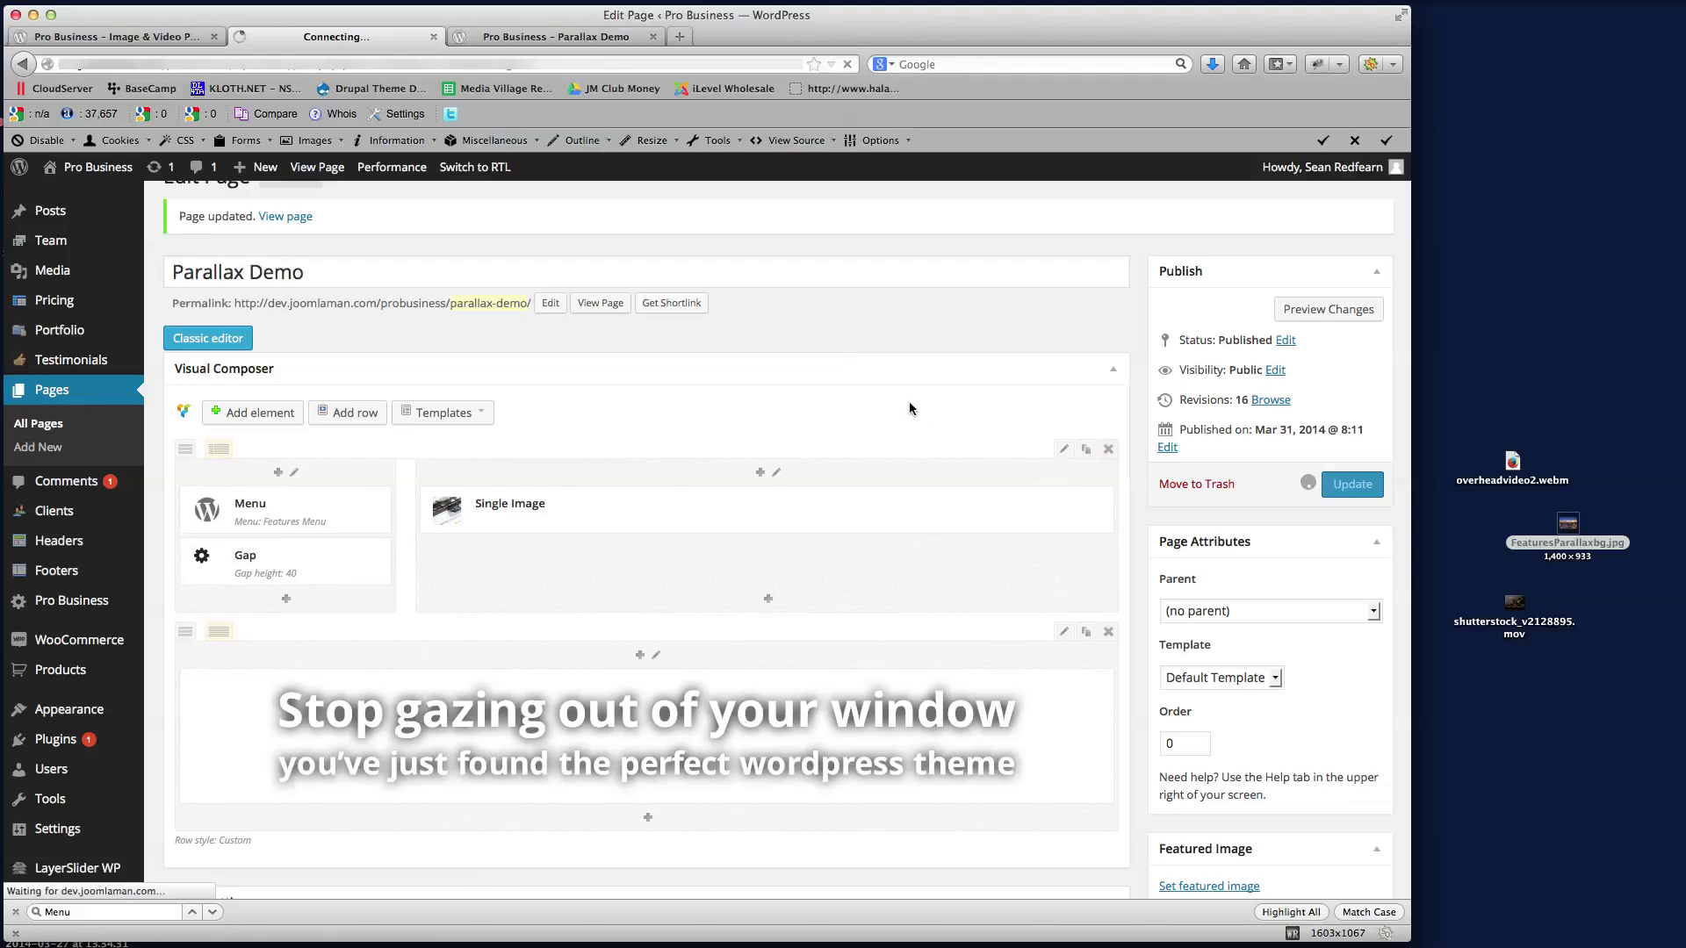
click(561, 36)
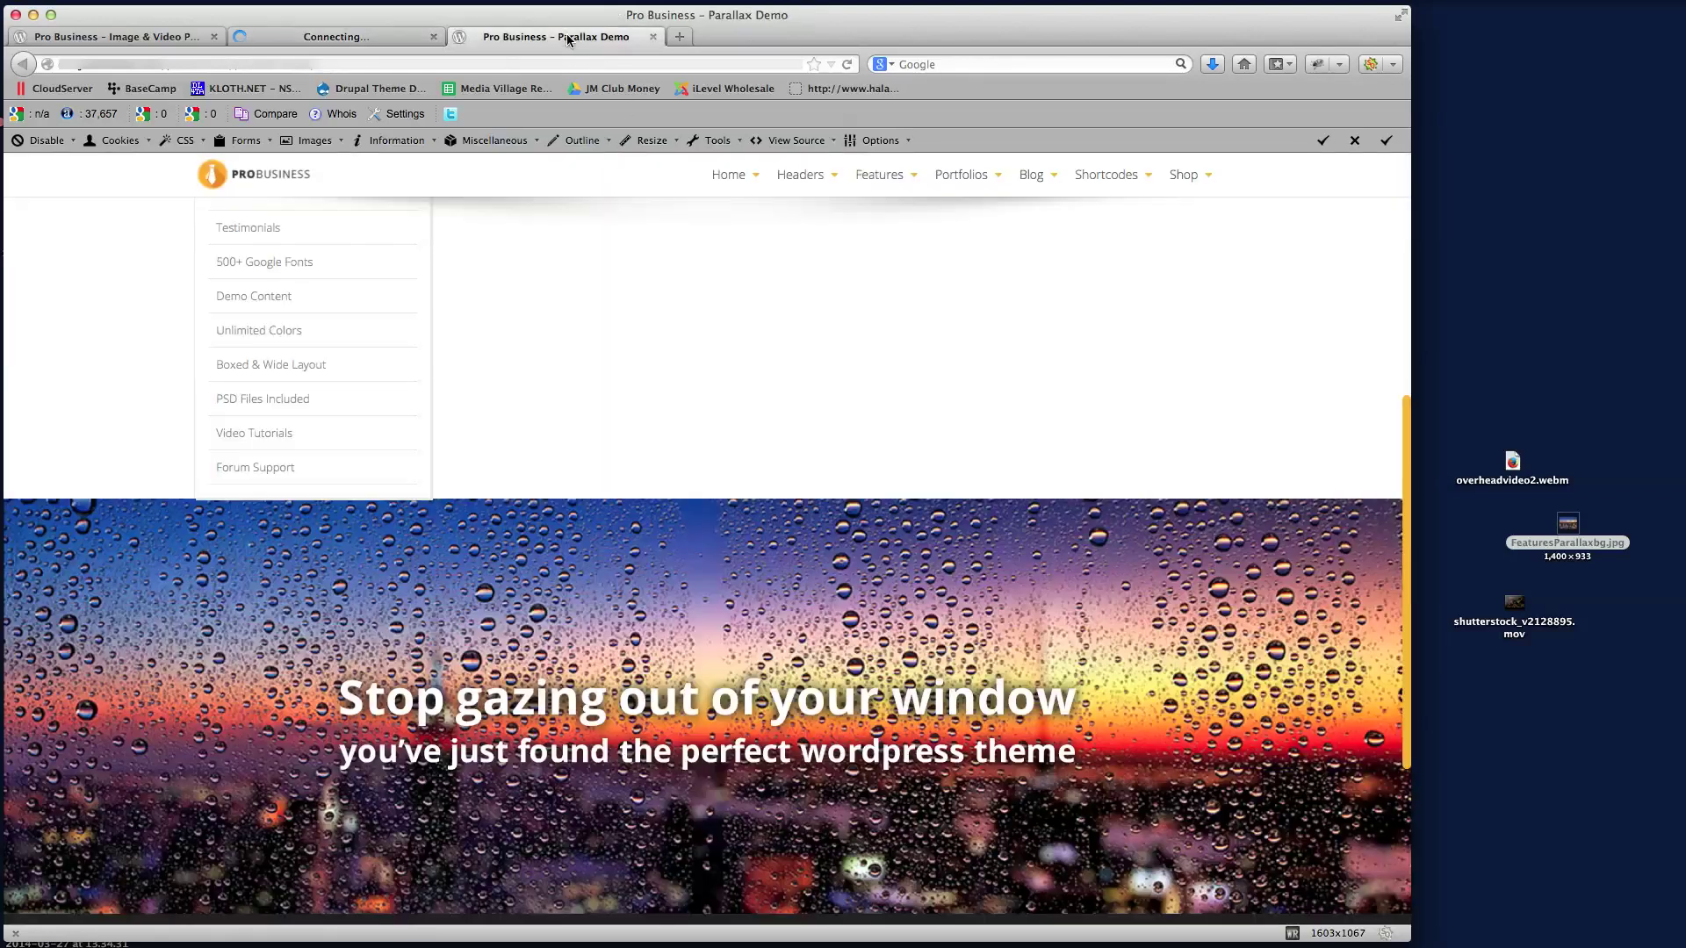
click(849, 65)
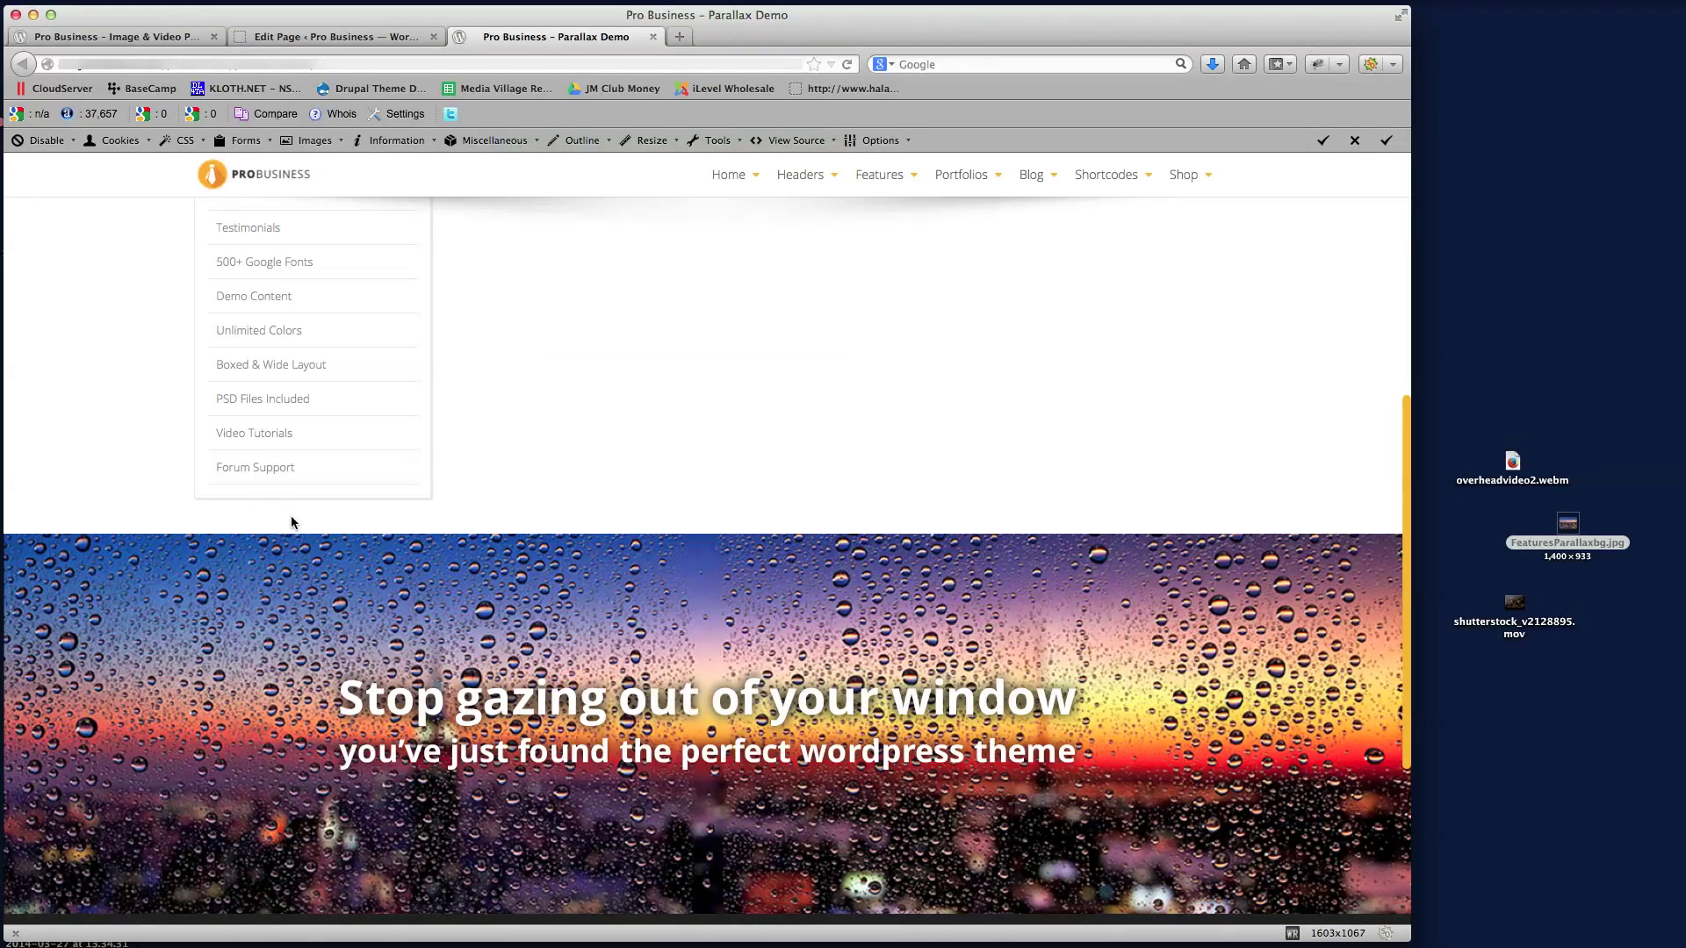
scroll(998, 414, up, 10)
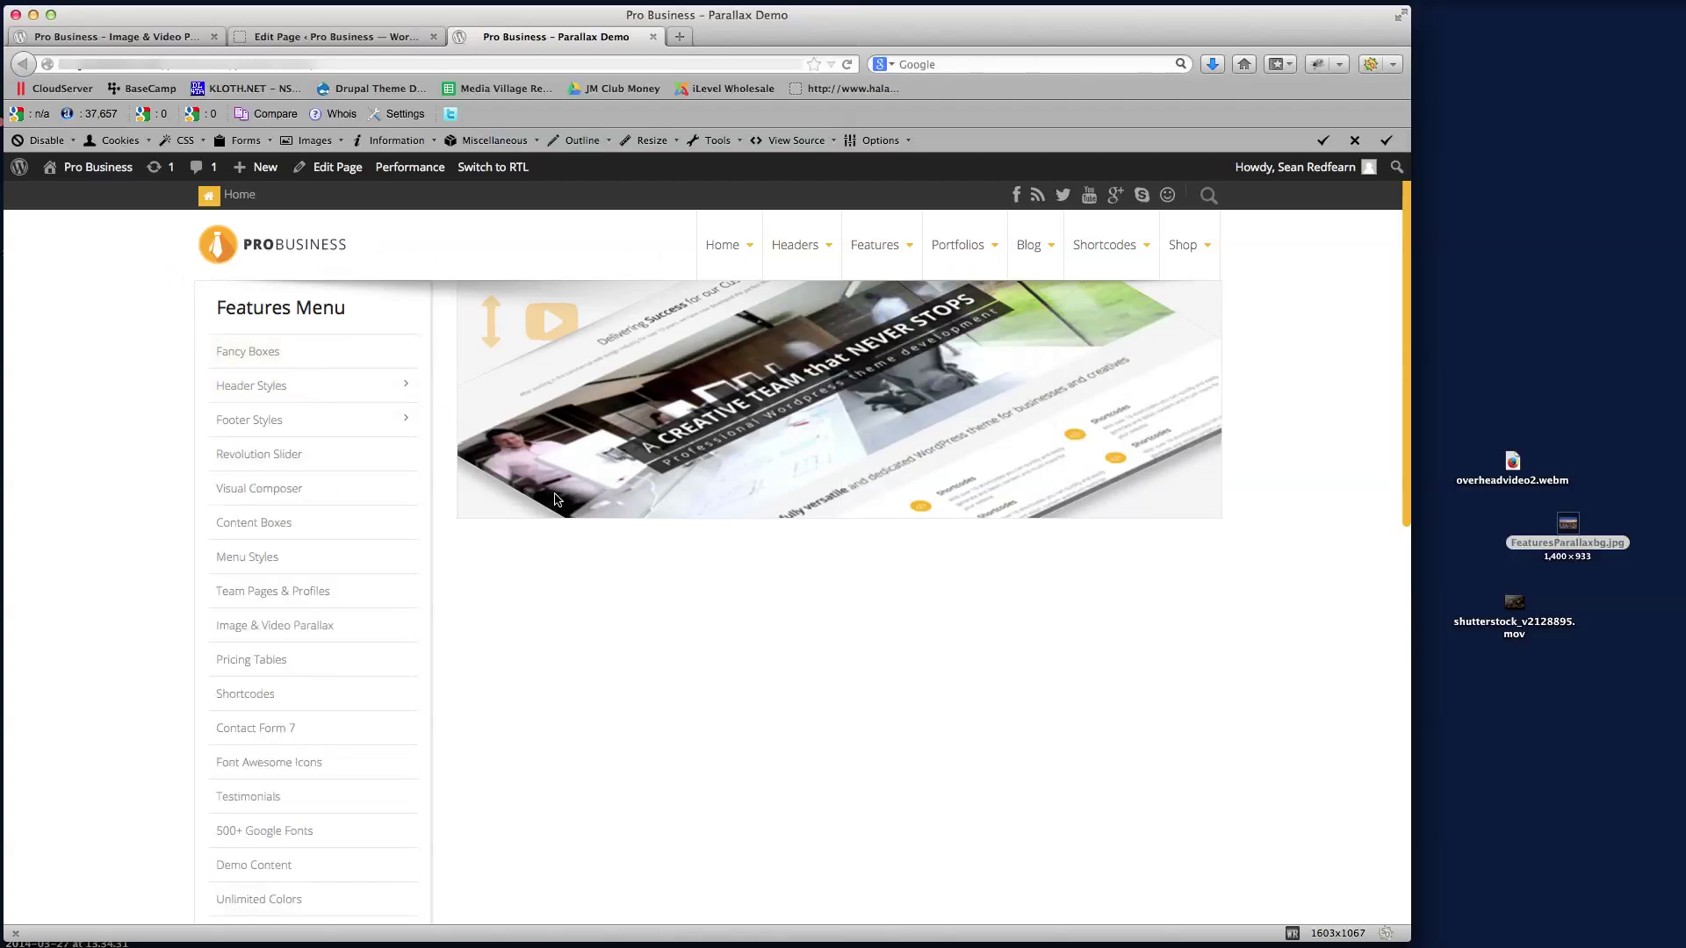
- Compare the video parallax header on the Image & Video Parallax page with the top of the Parallax Demo page
click(142, 38)
scroll(1088, 462, up, 10)
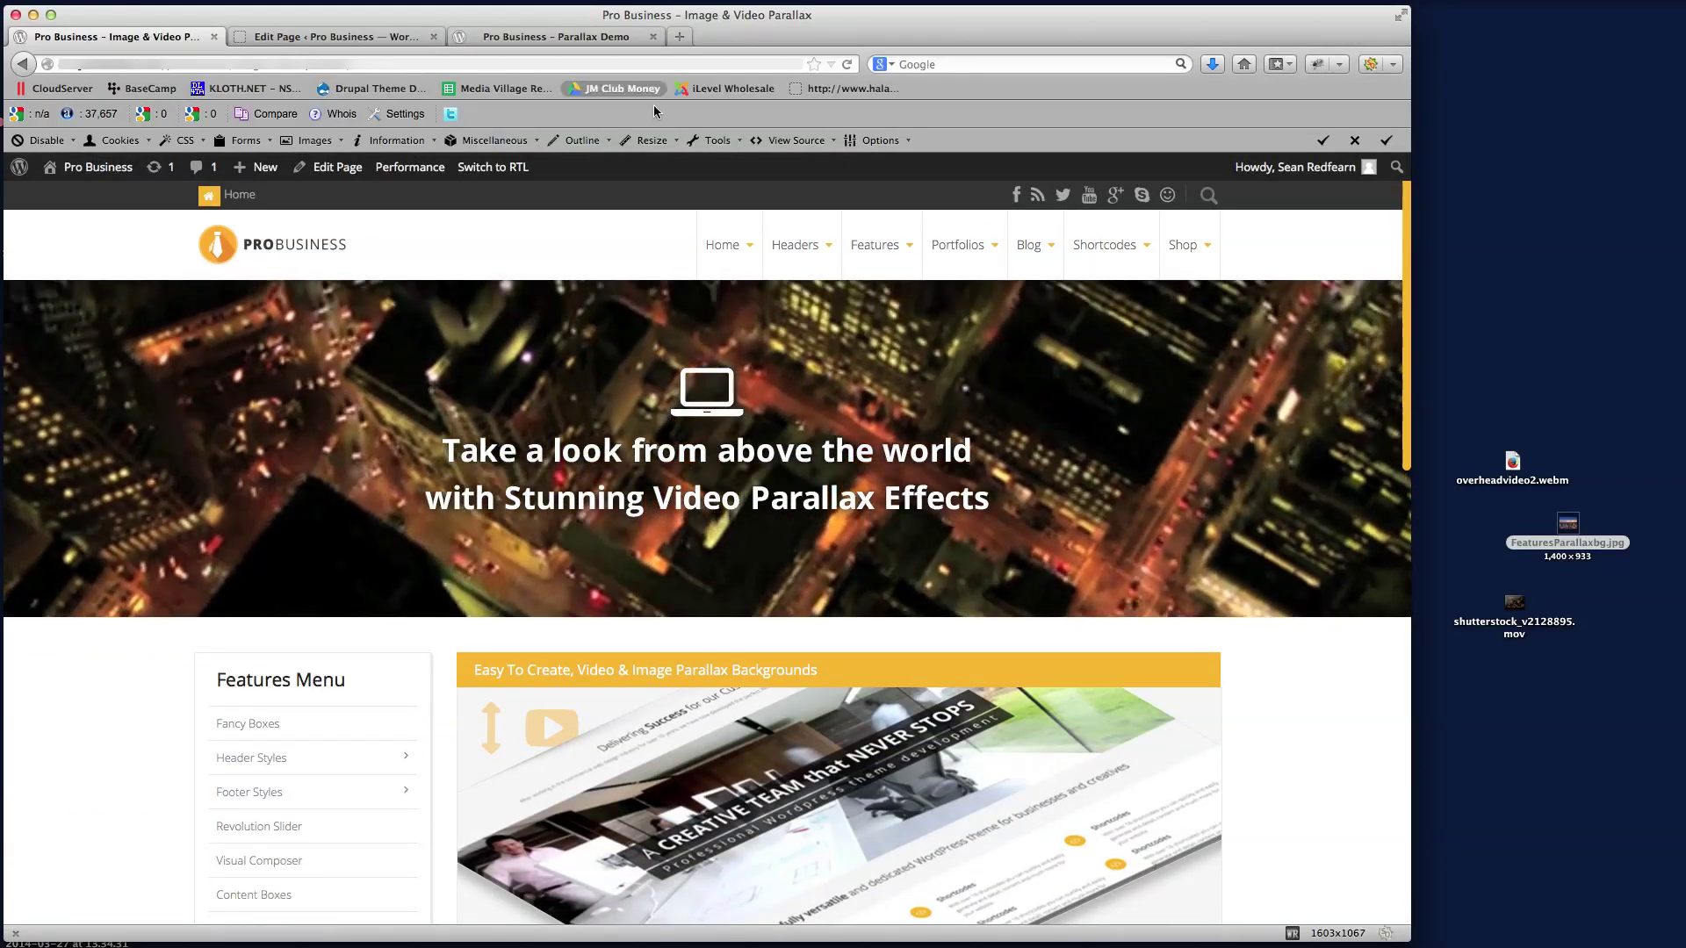
click(550, 37)
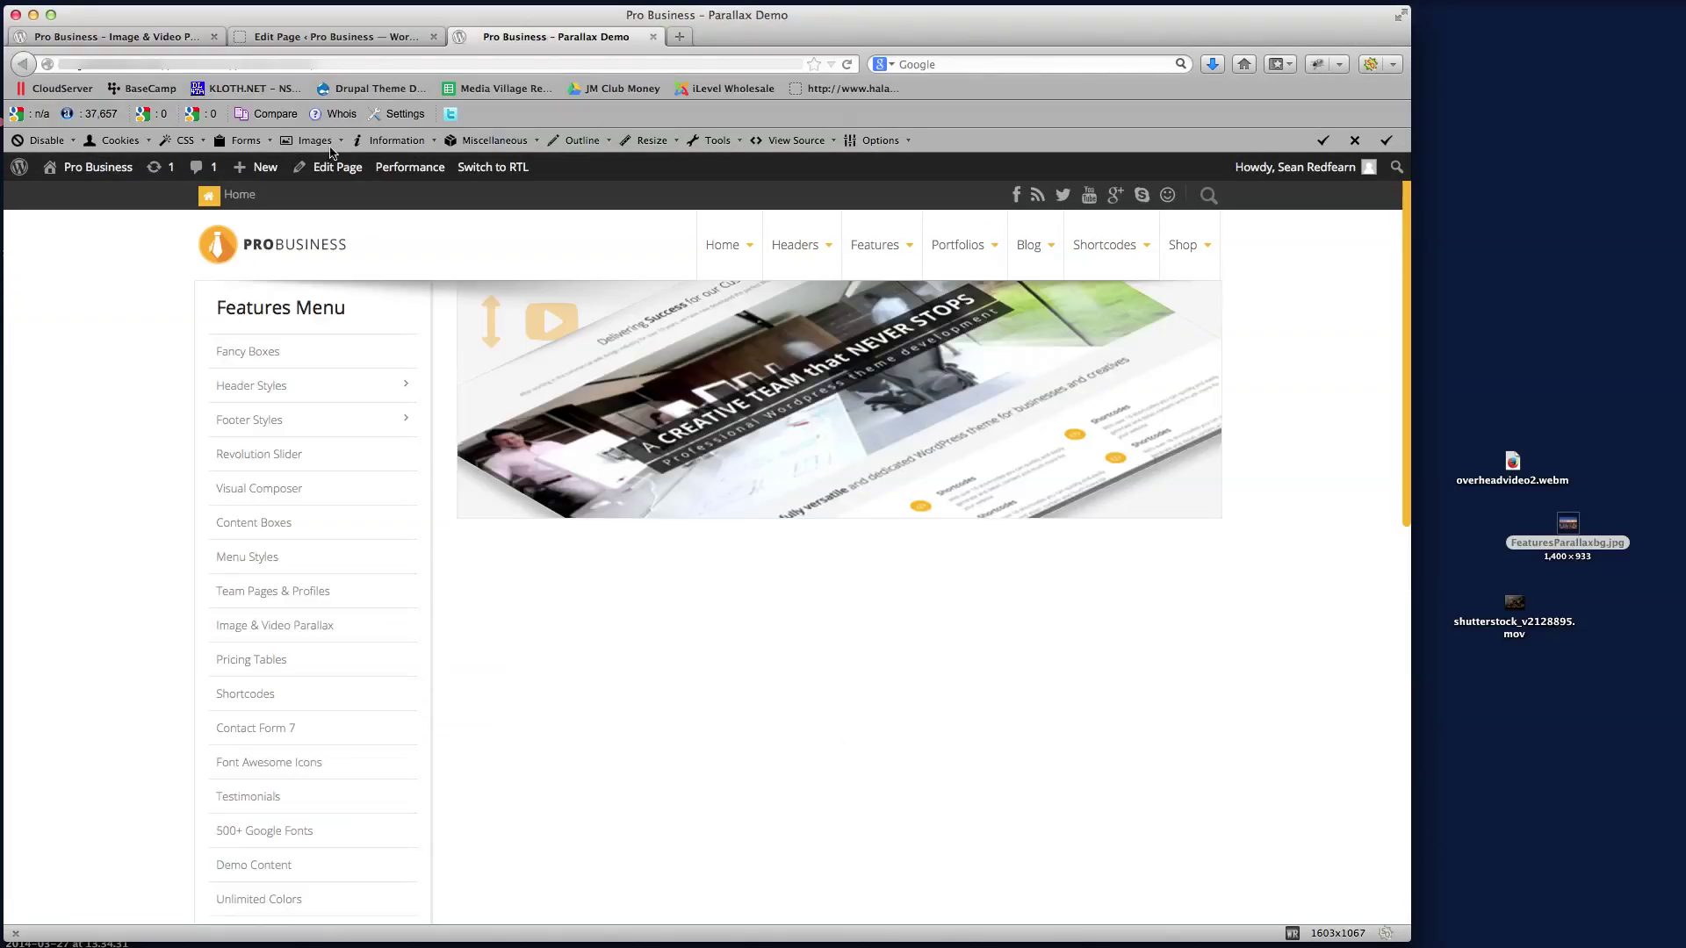
- Add a new empty row in the page editor and move it above the Menu and Single Image row
click(350, 39)
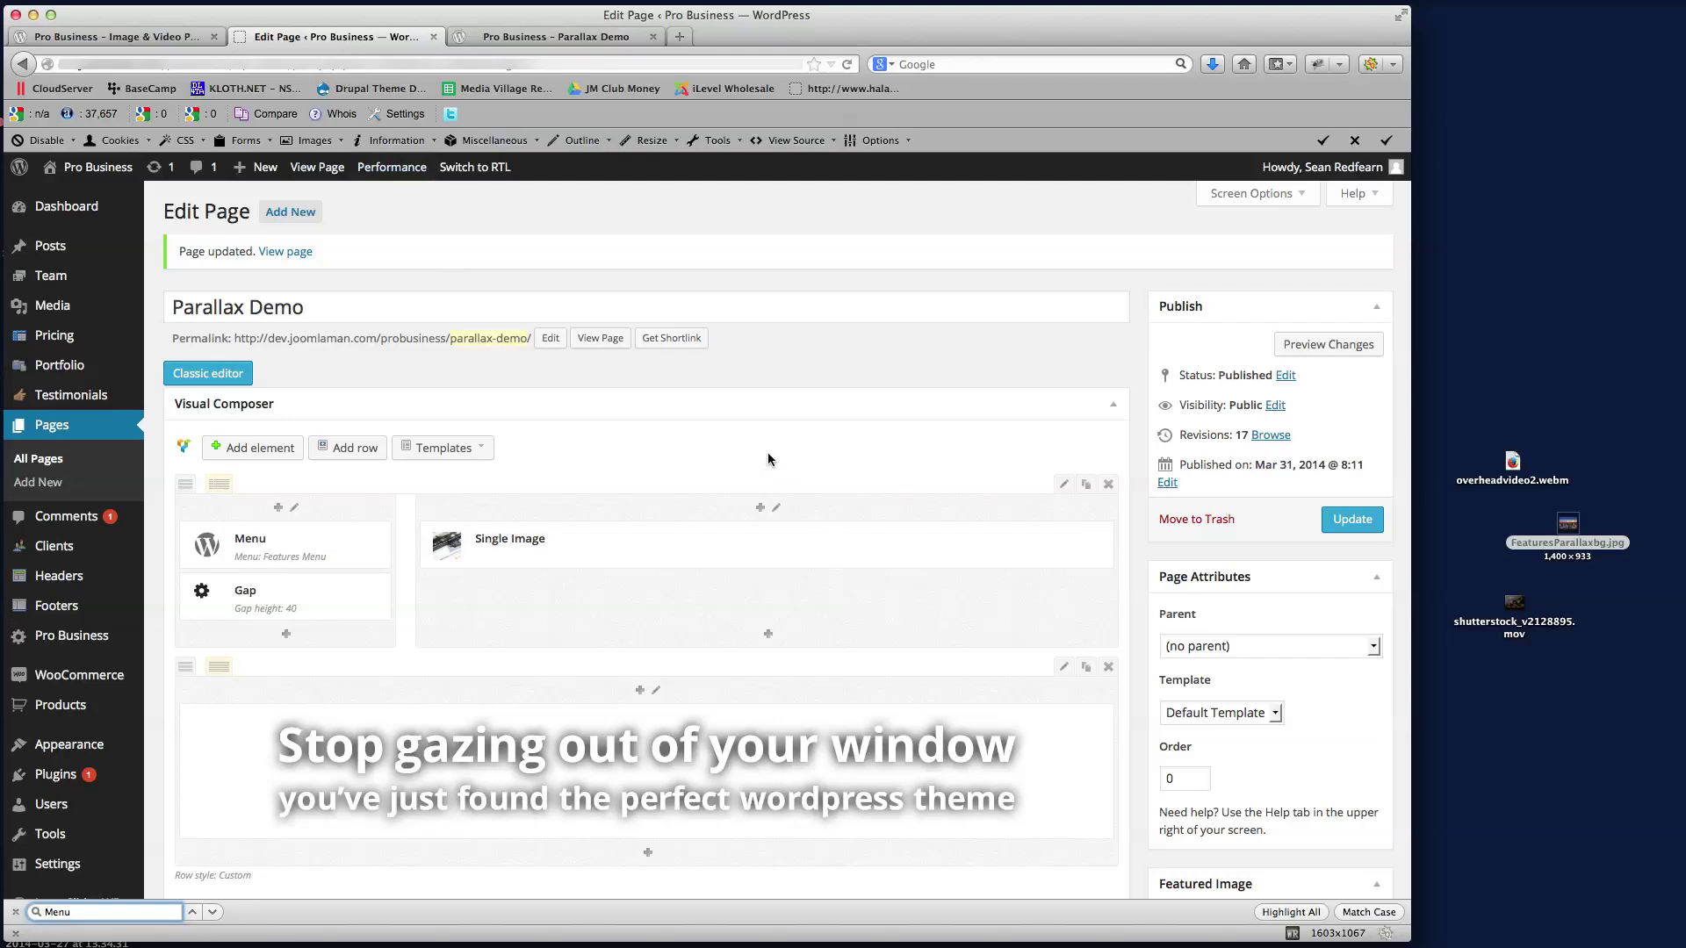
scroll(767, 456, down, 3)
scroll(767, 452, up, 1)
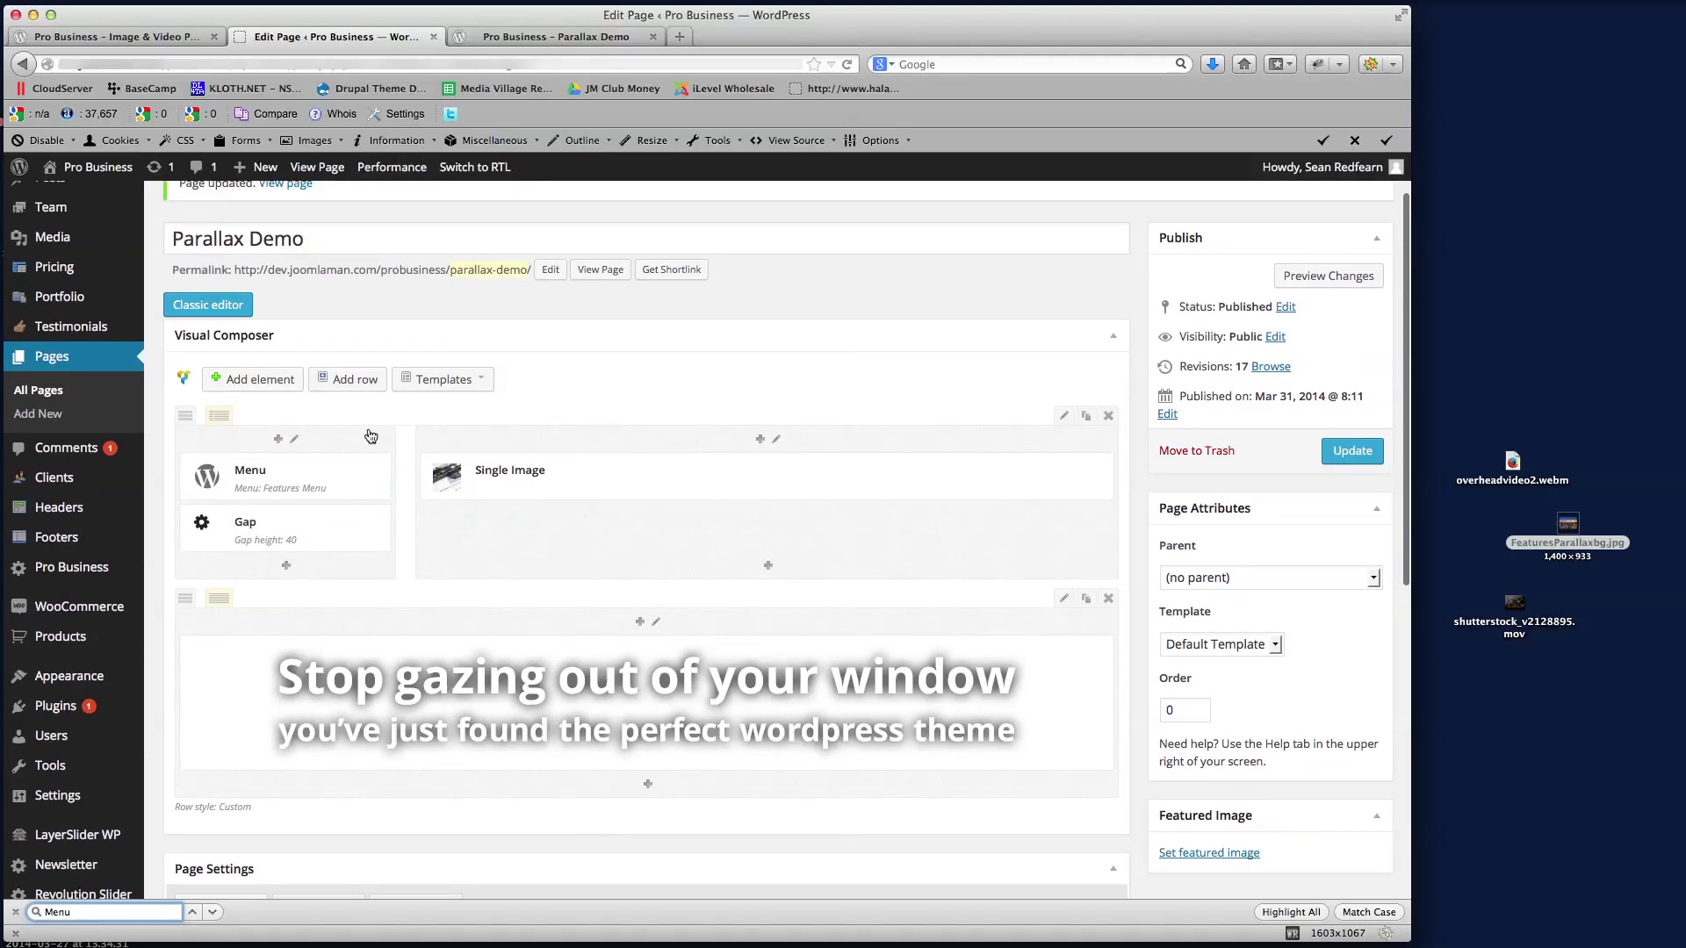
click(347, 378)
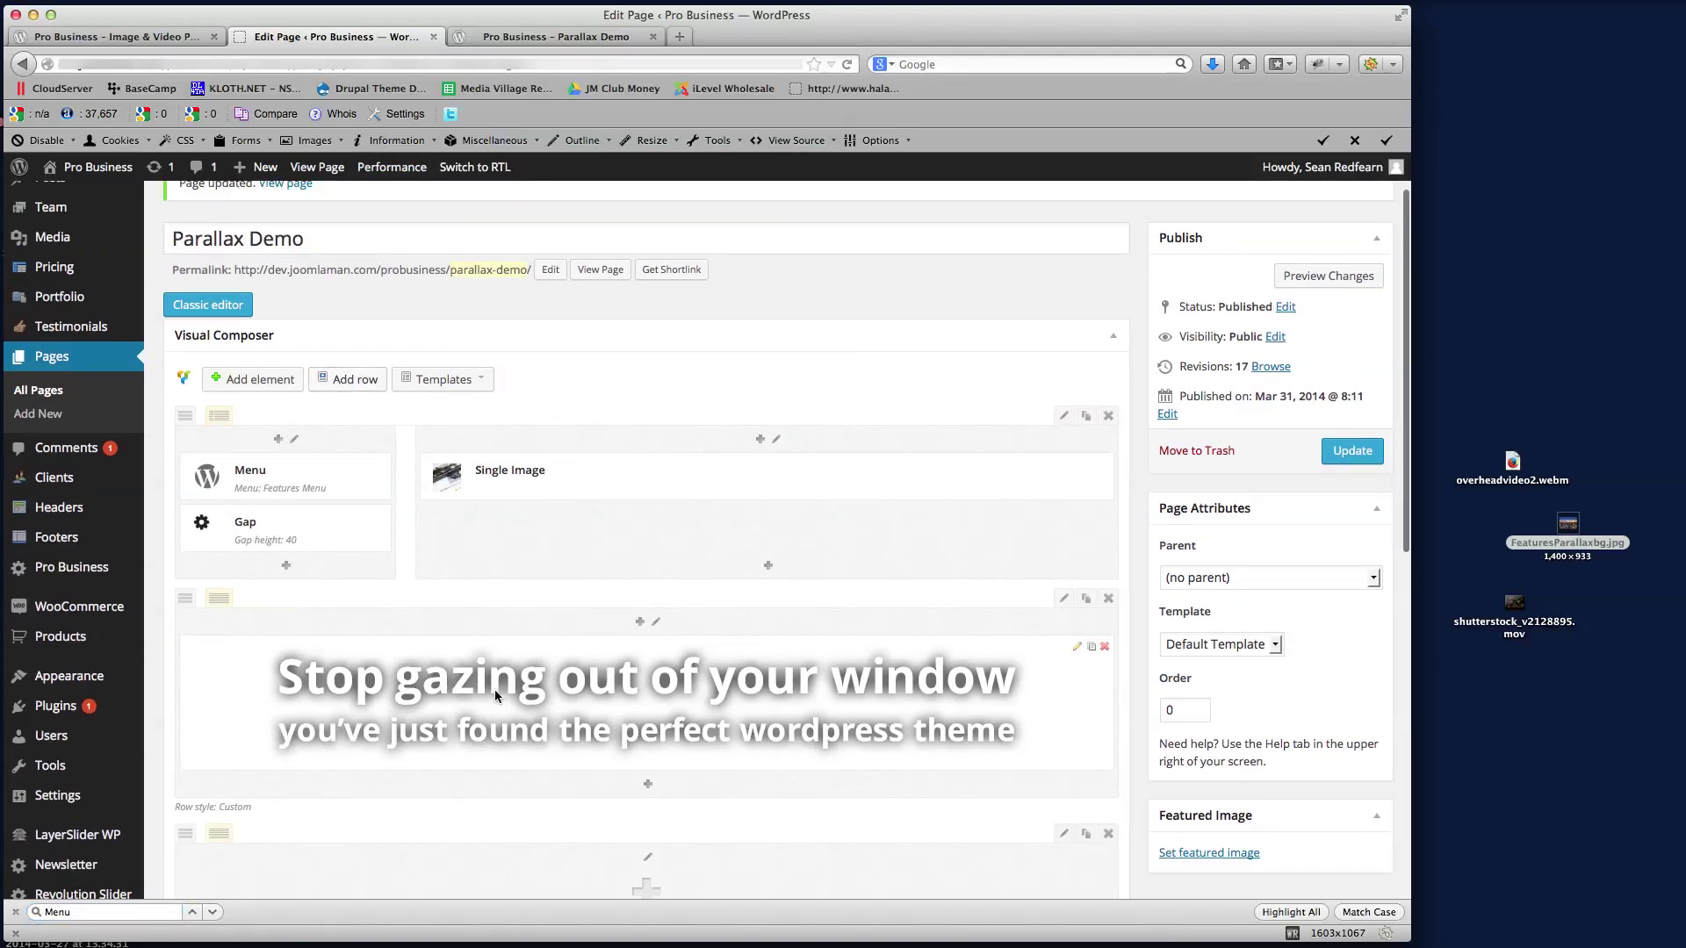
scroll(494, 694, down, 2)
drag(189, 735, 183, 330)
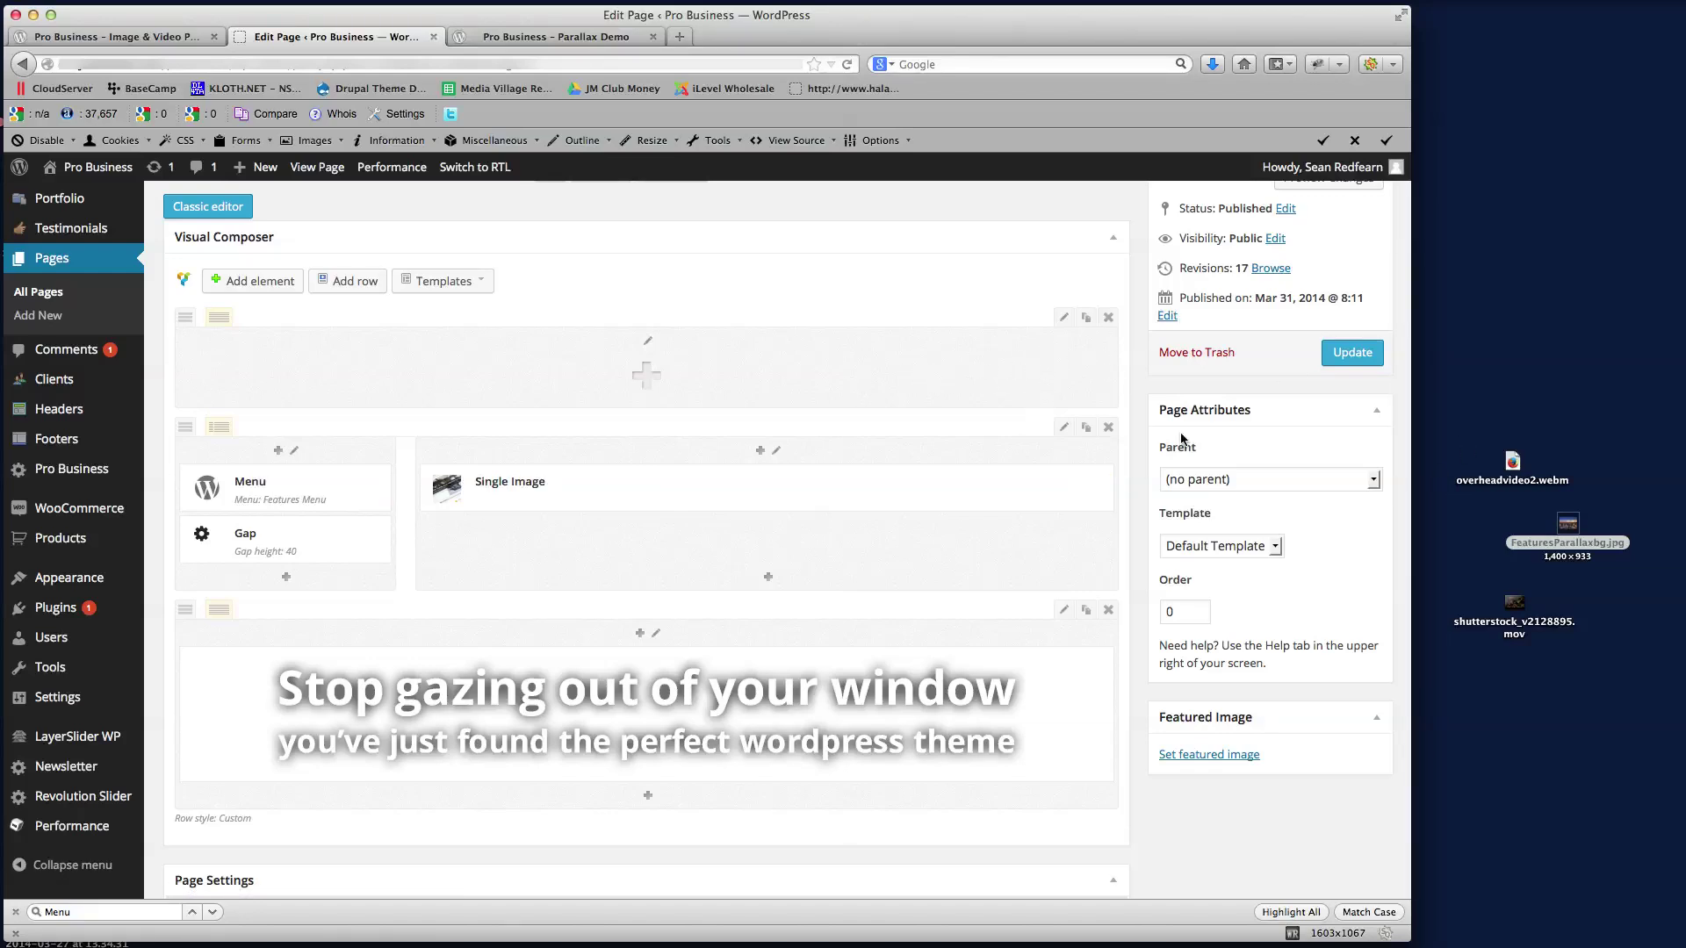
- Preview the desktop video shutterstock_v2128895.mov and close the player
click(1535, 387)
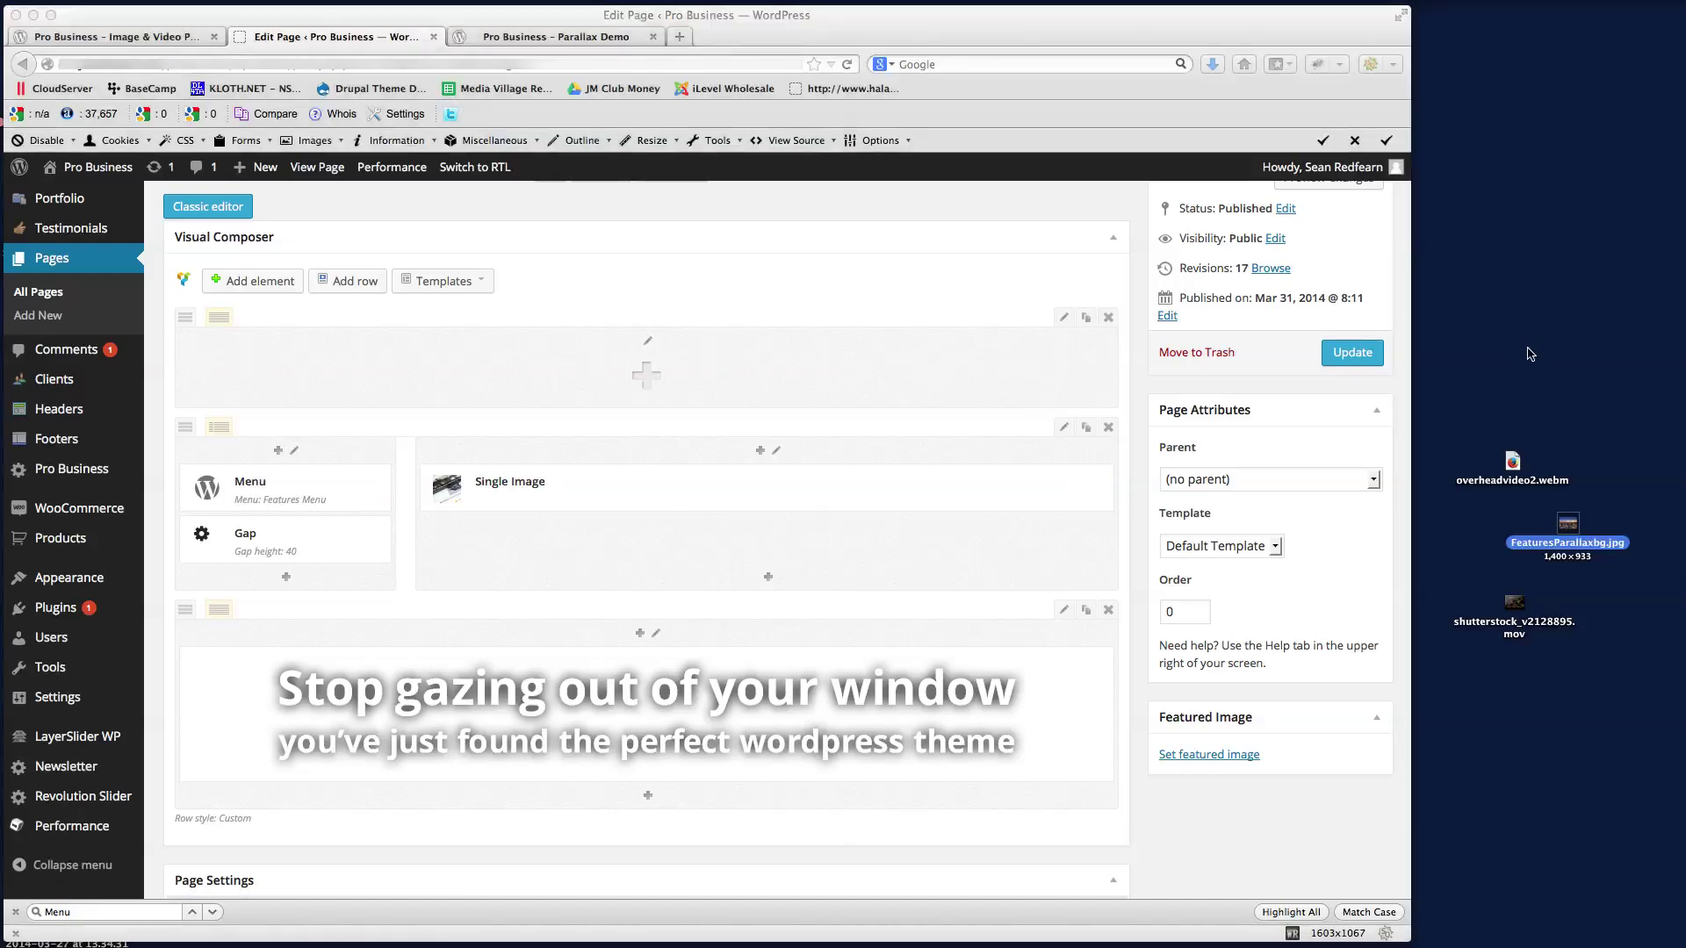
click(1514, 605)
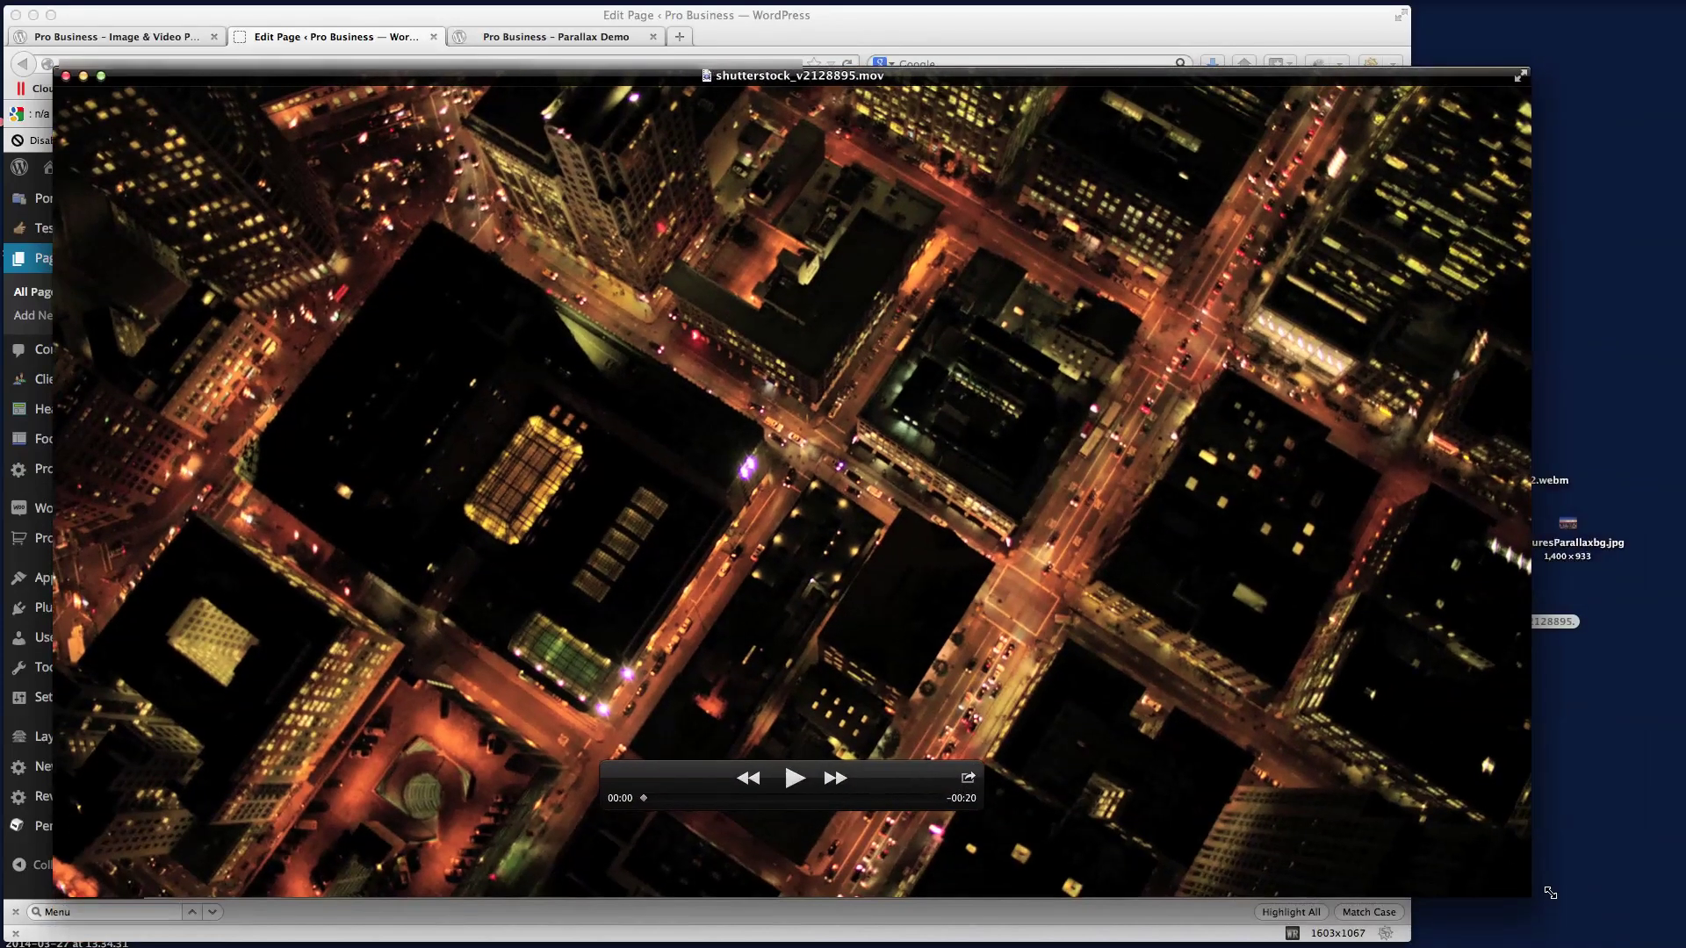
click(809, 784)
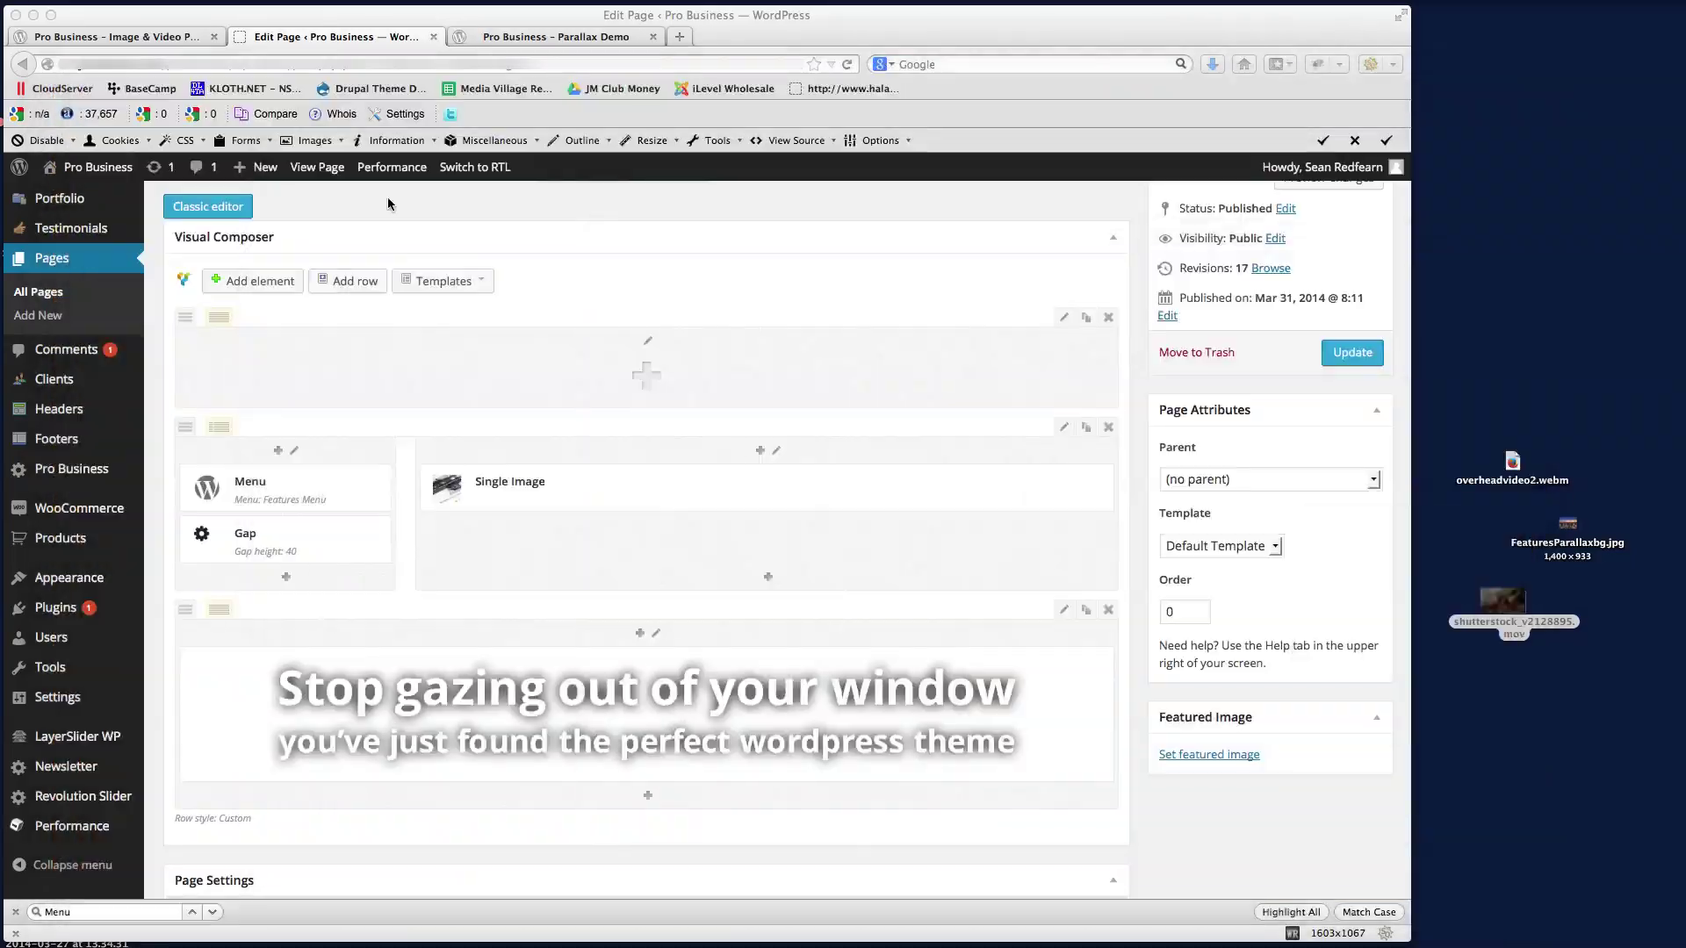
click(67, 78)
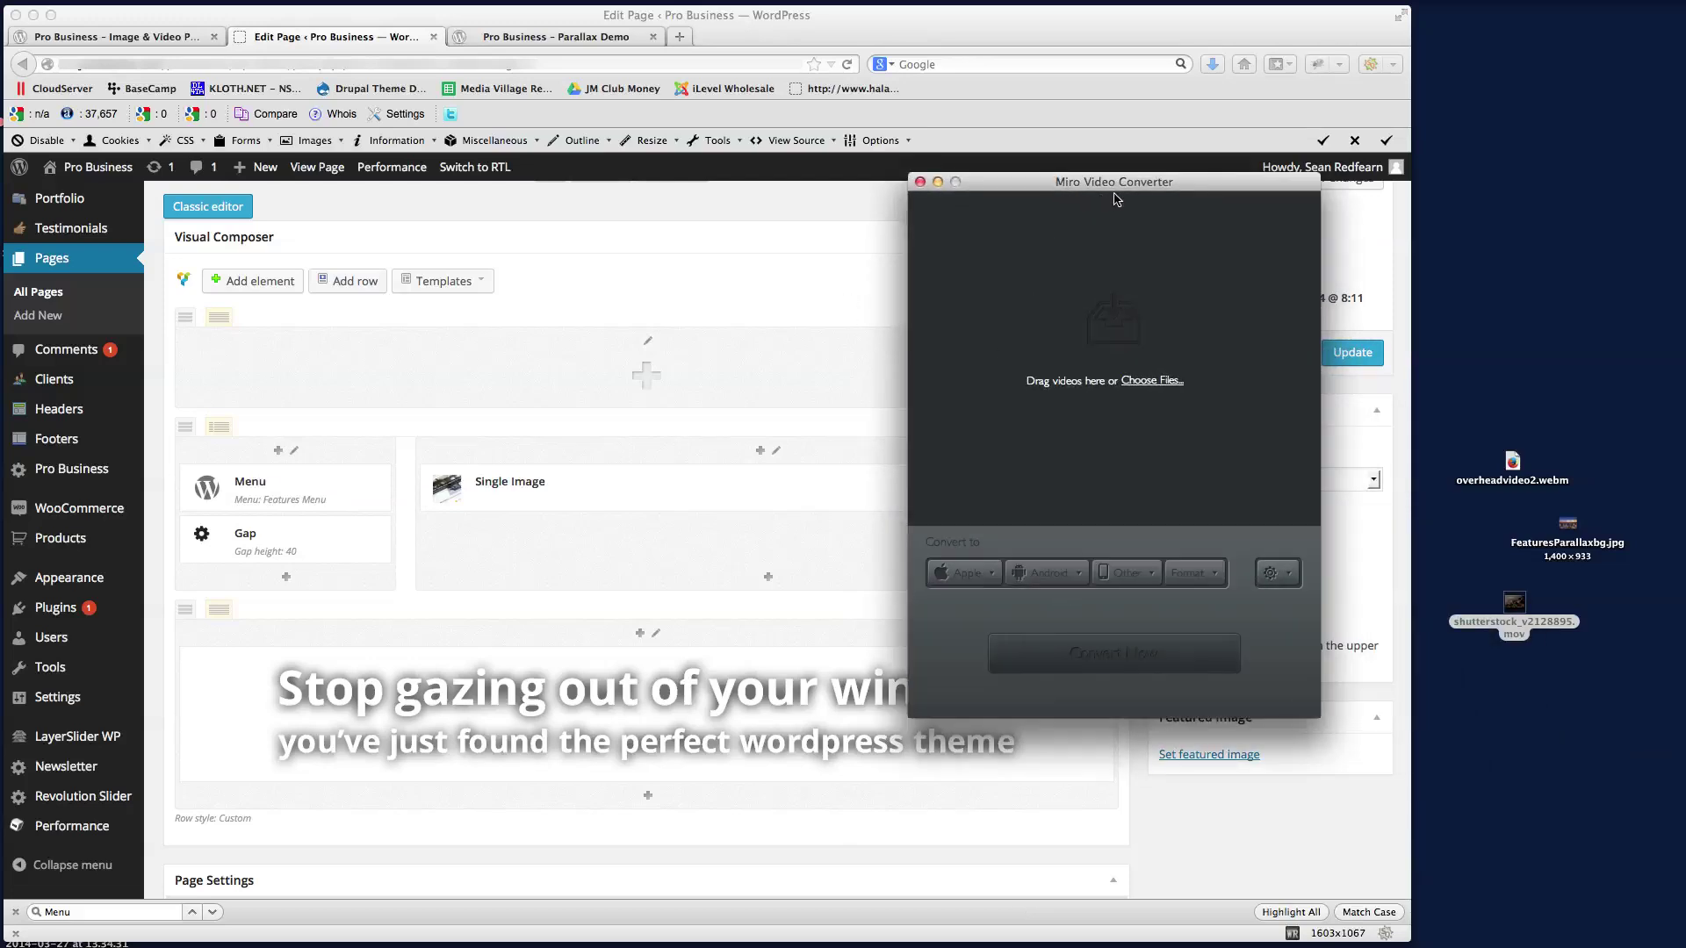
- Queue shutterstock_v2128895.mov in Miro Video Converter, examine the WebM output formats, and close the converter without converting
drag(1519, 625, 1203, 444)
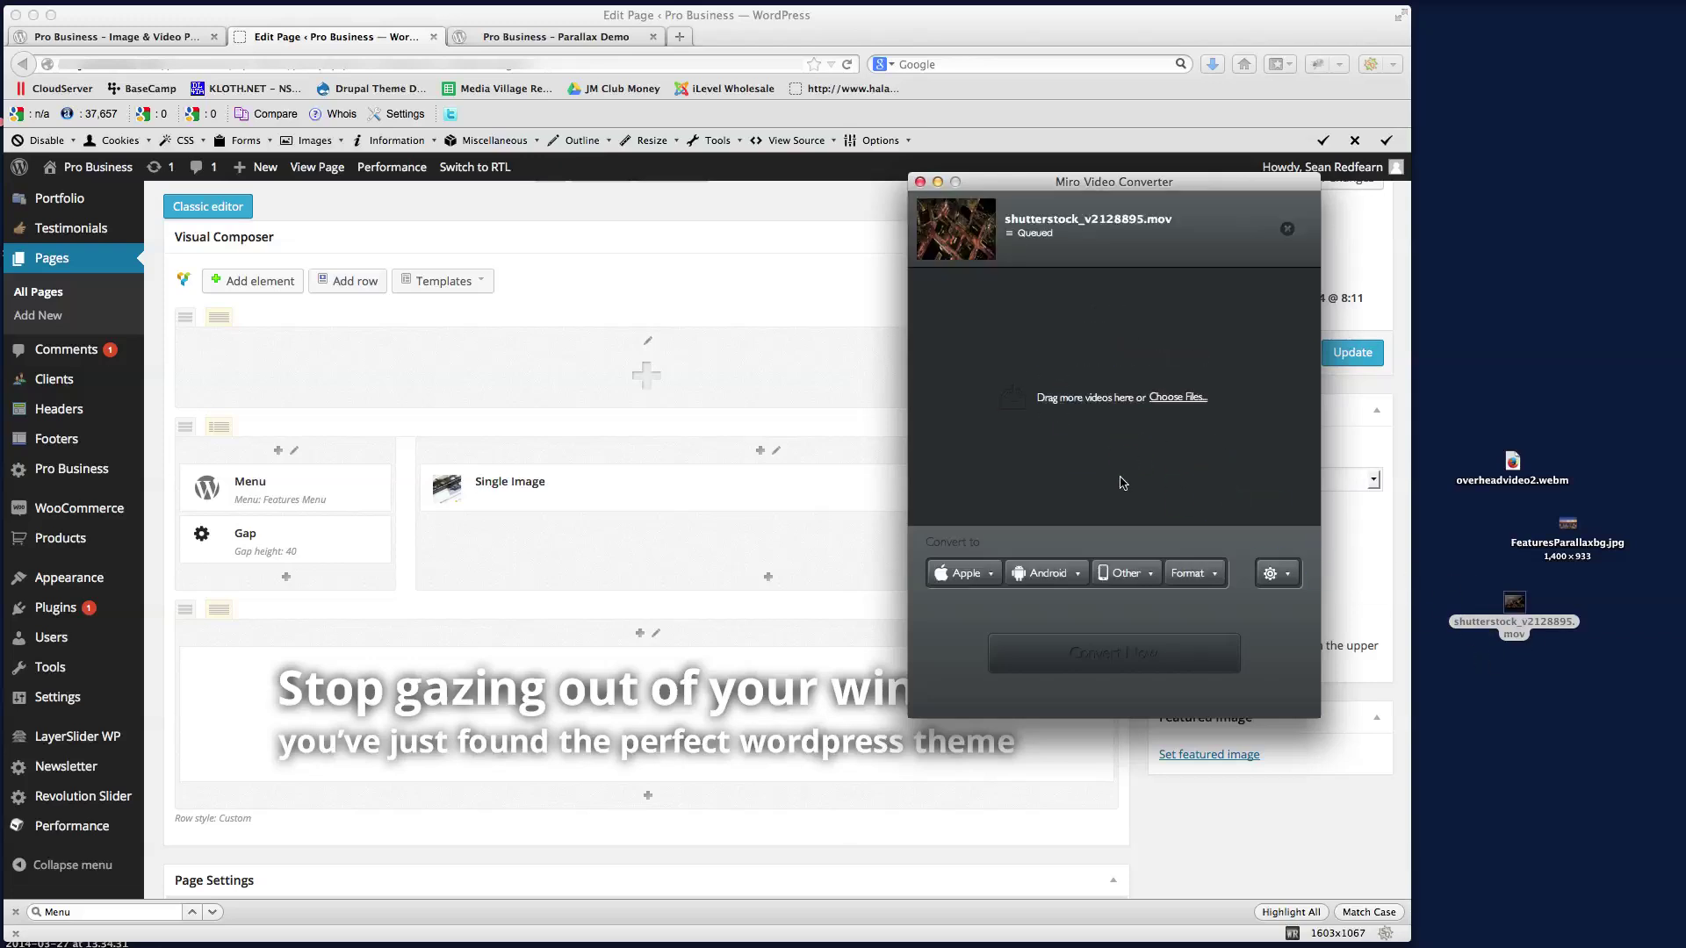
click(1210, 578)
mouse_move(1252, 606)
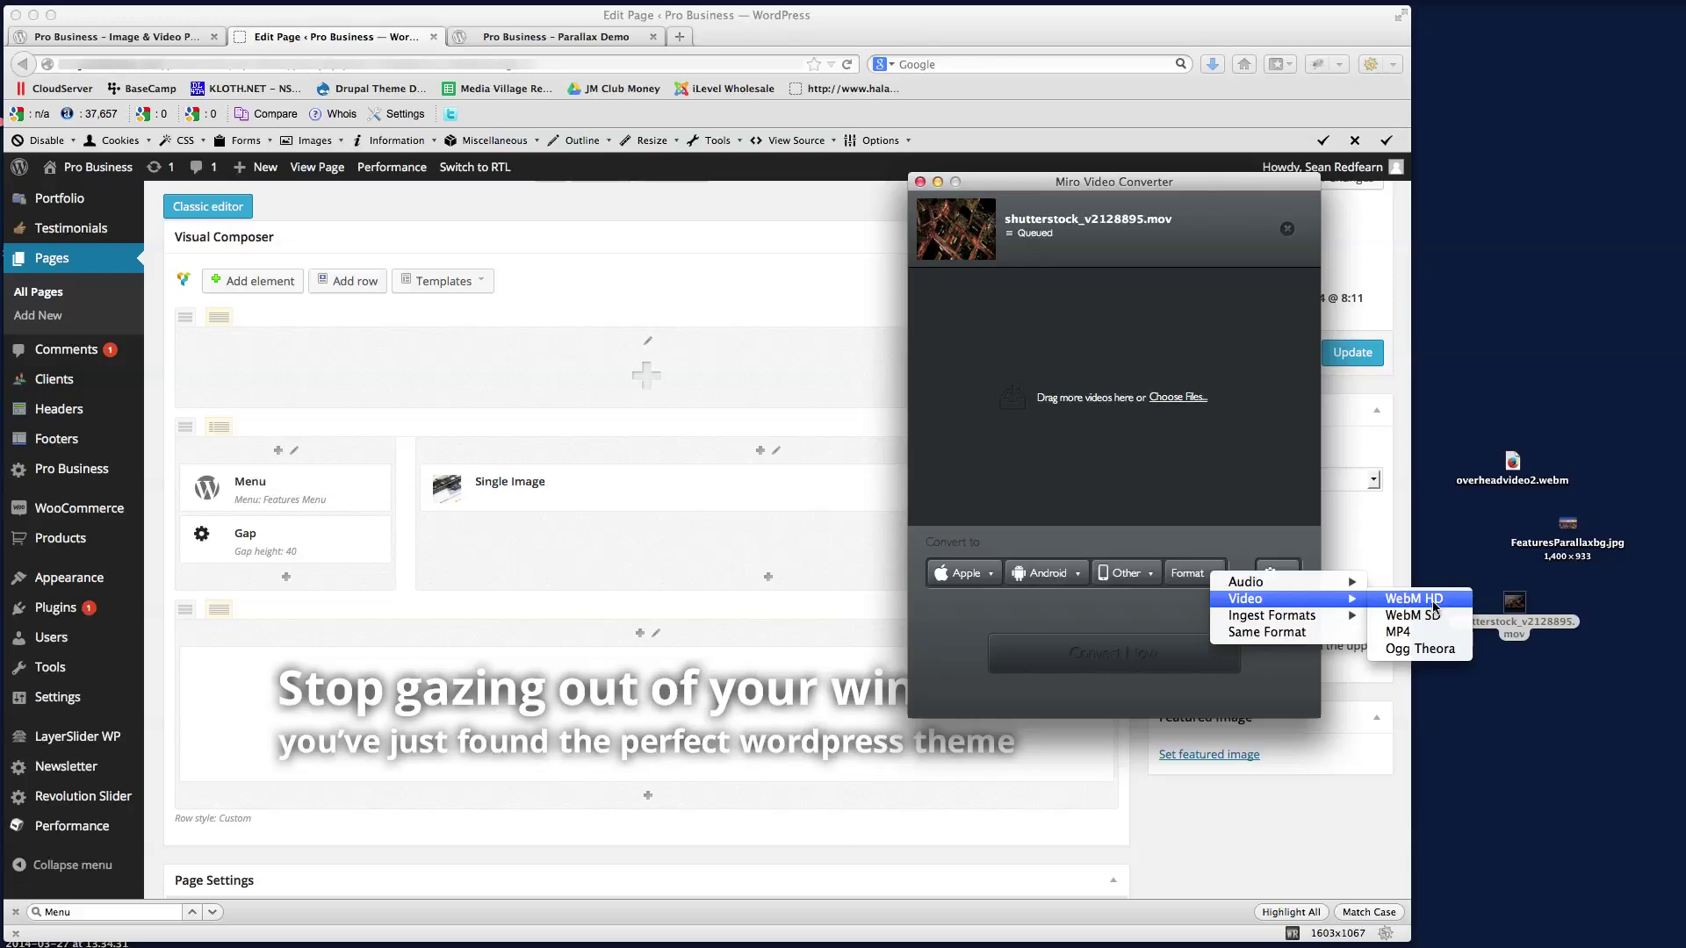
click(1233, 544)
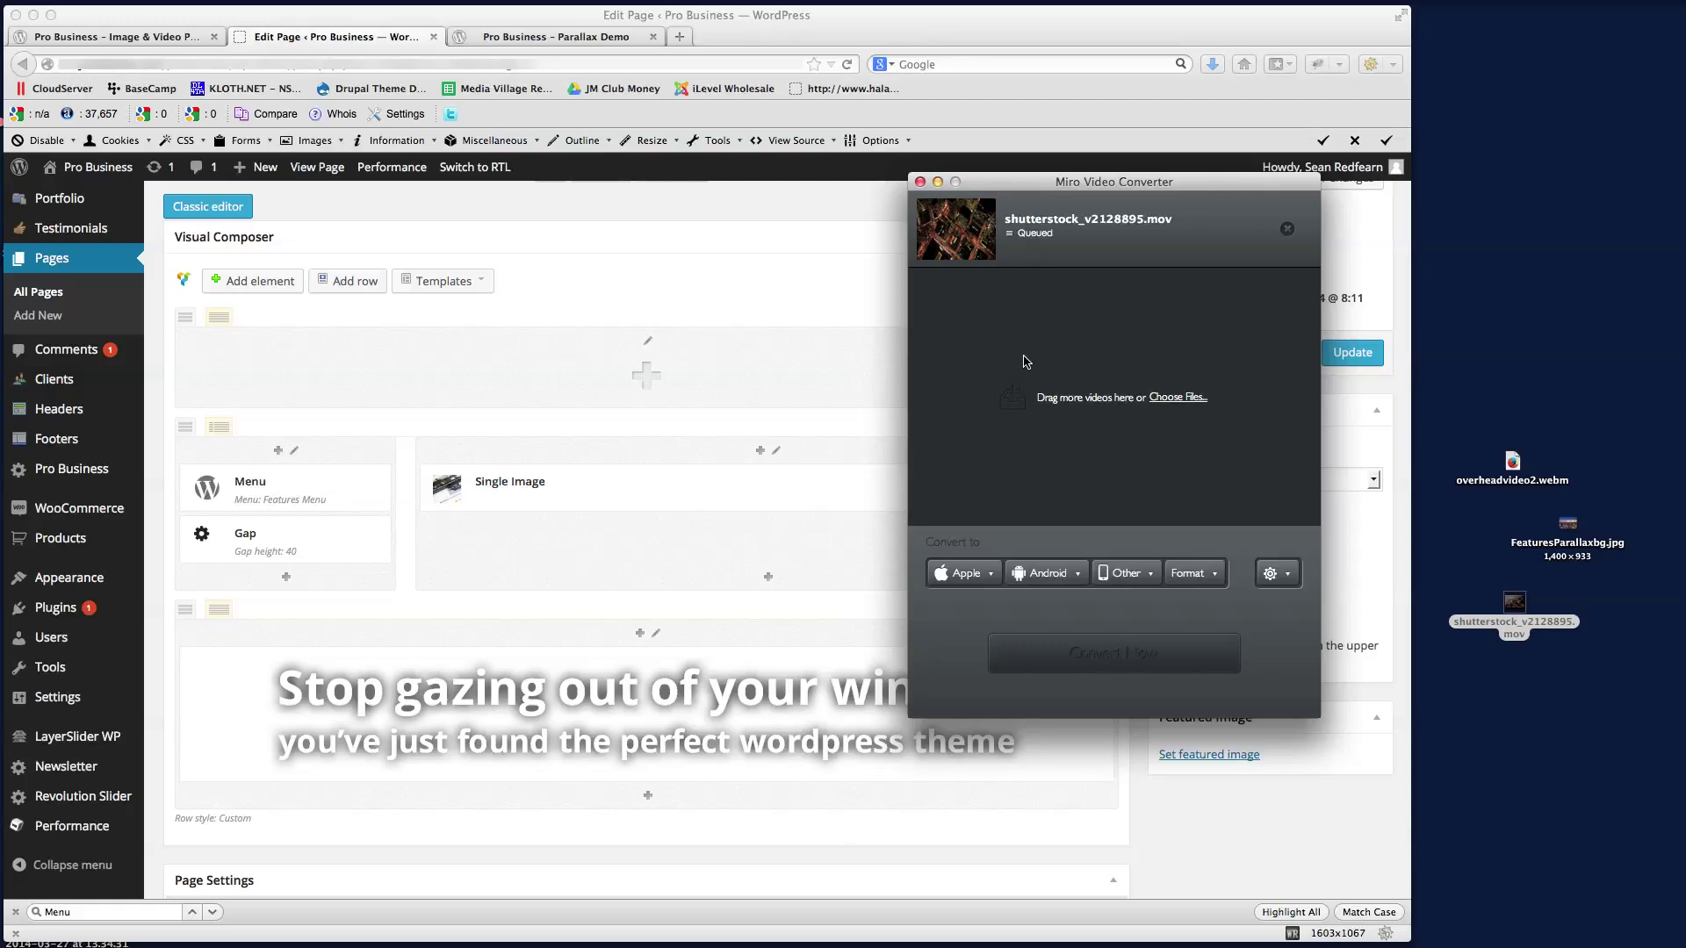
click(919, 183)
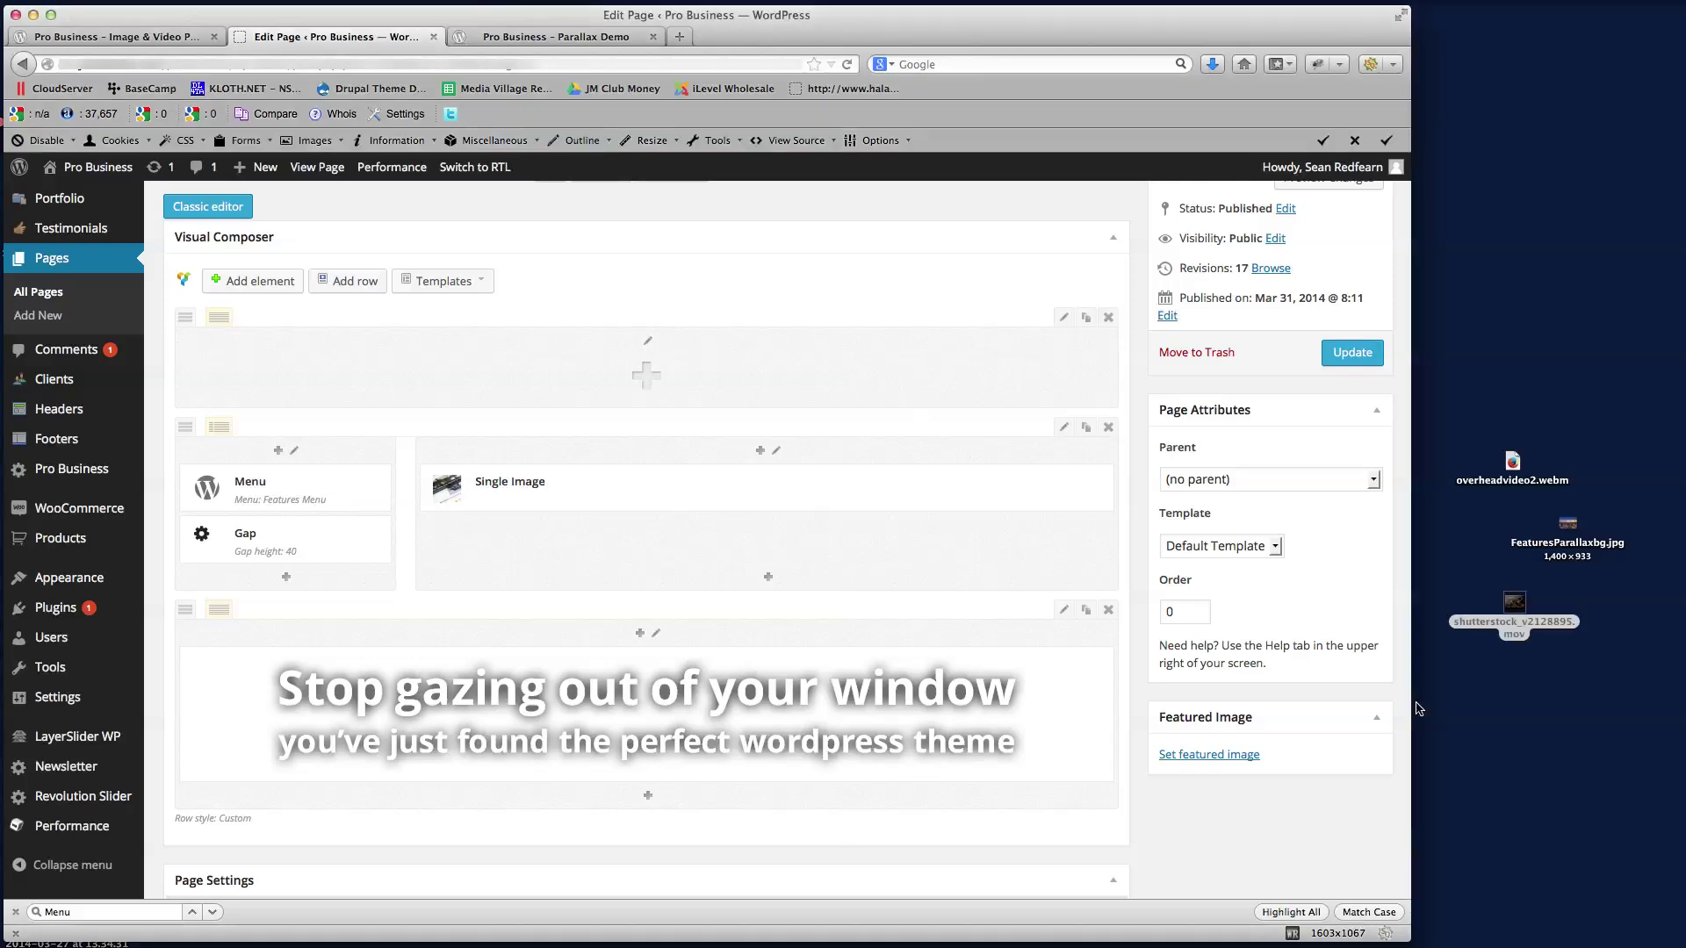
- Locate overheadvideo2.webm on the desktop and examine its upload folder /uploads/2014/01 in the FireFTP DevSites session
click(1511, 459)
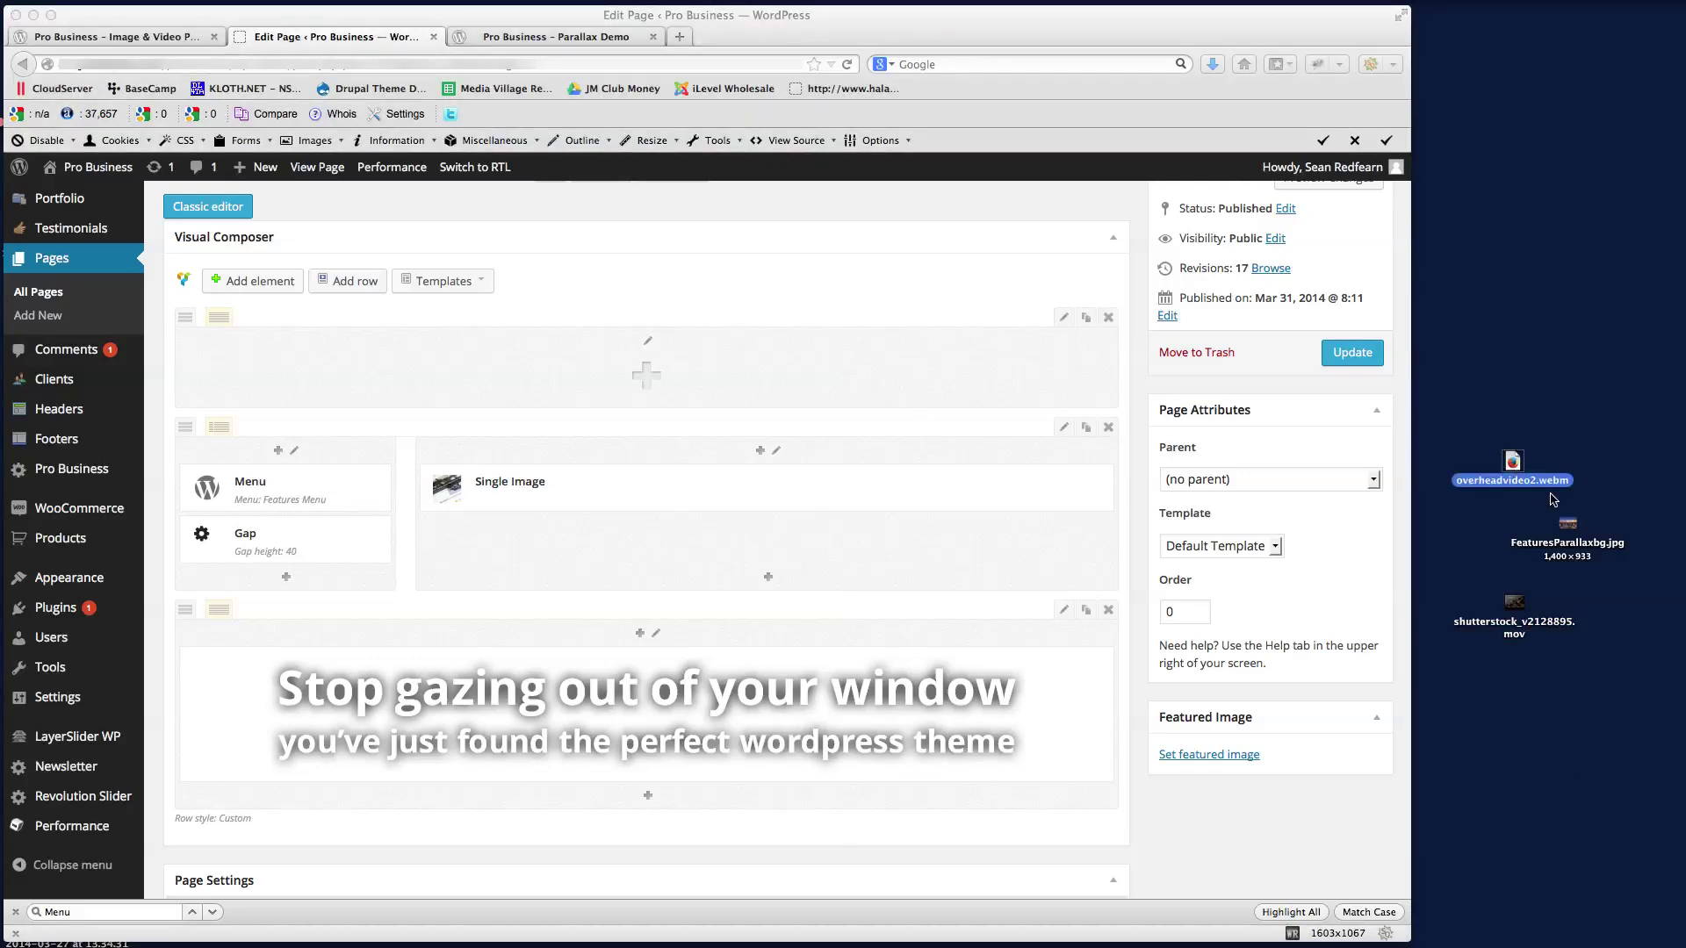
click(1600, 414)
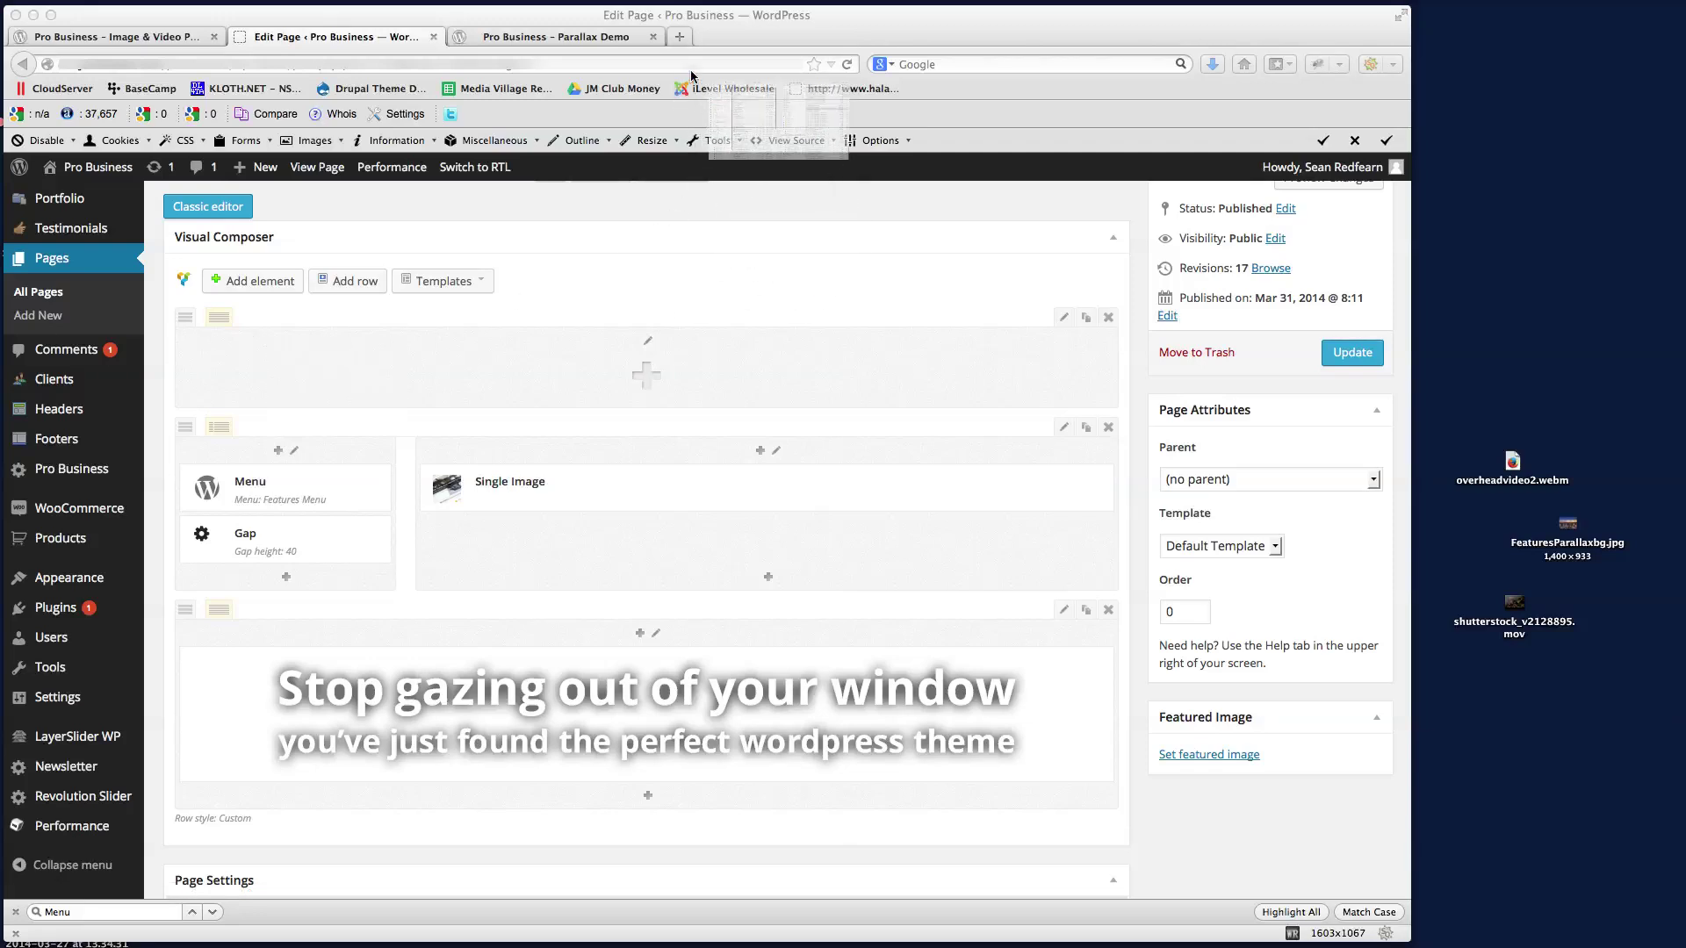
click(671, 36)
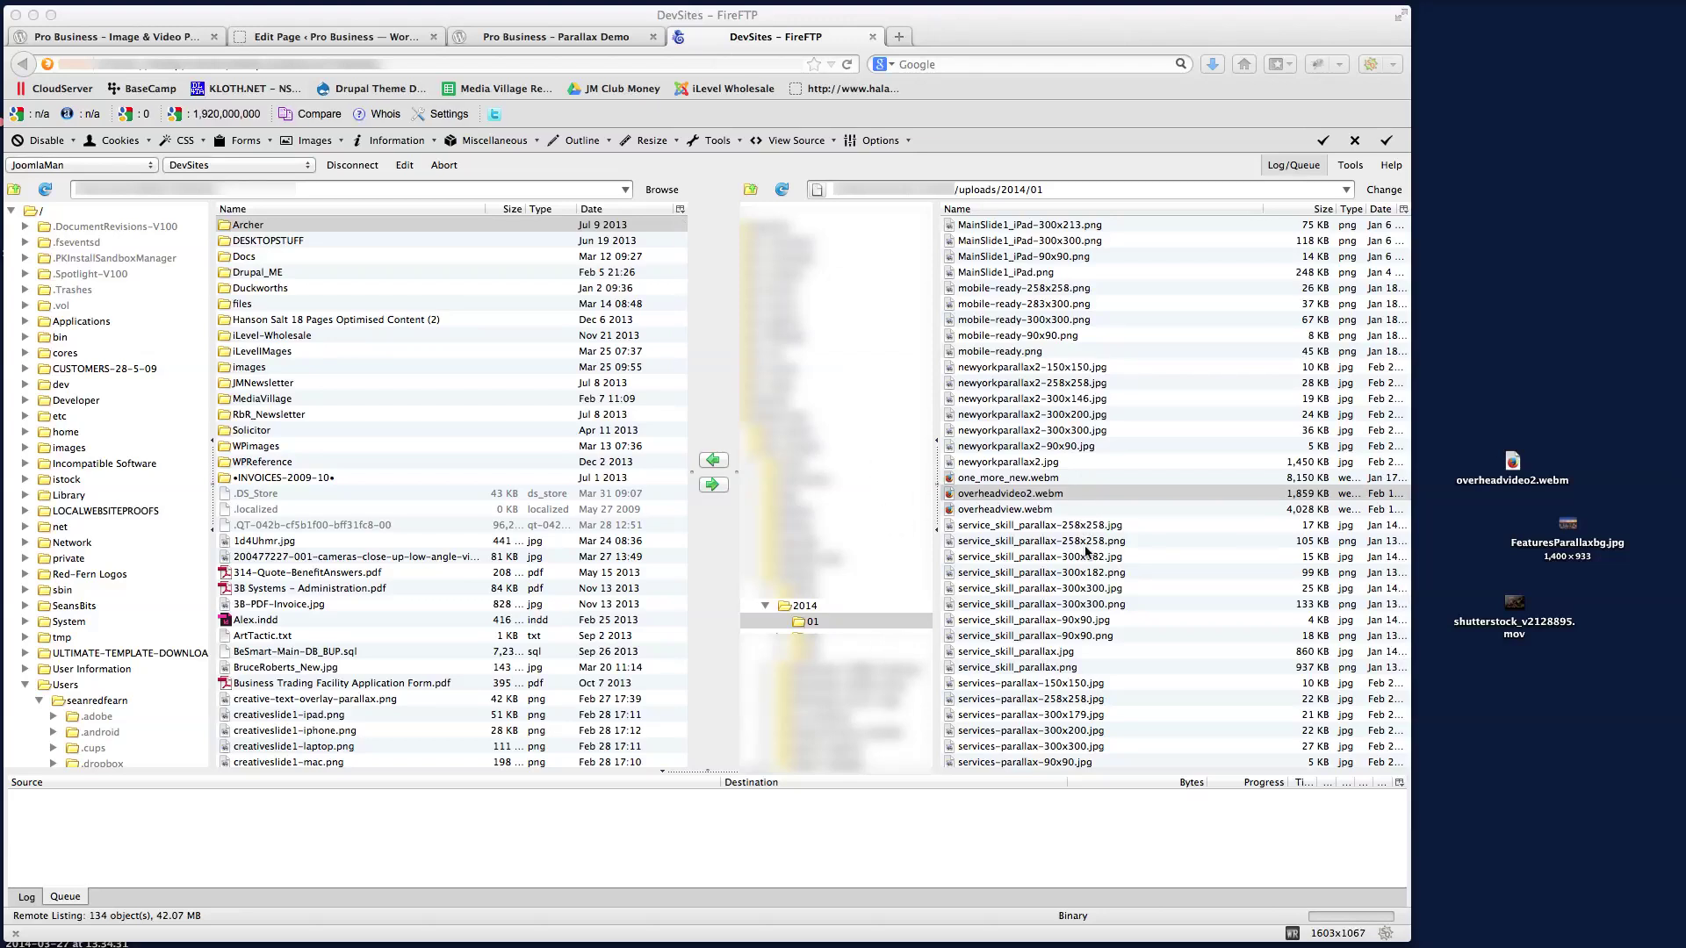
drag(1520, 462, 1517, 415)
click(963, 182)
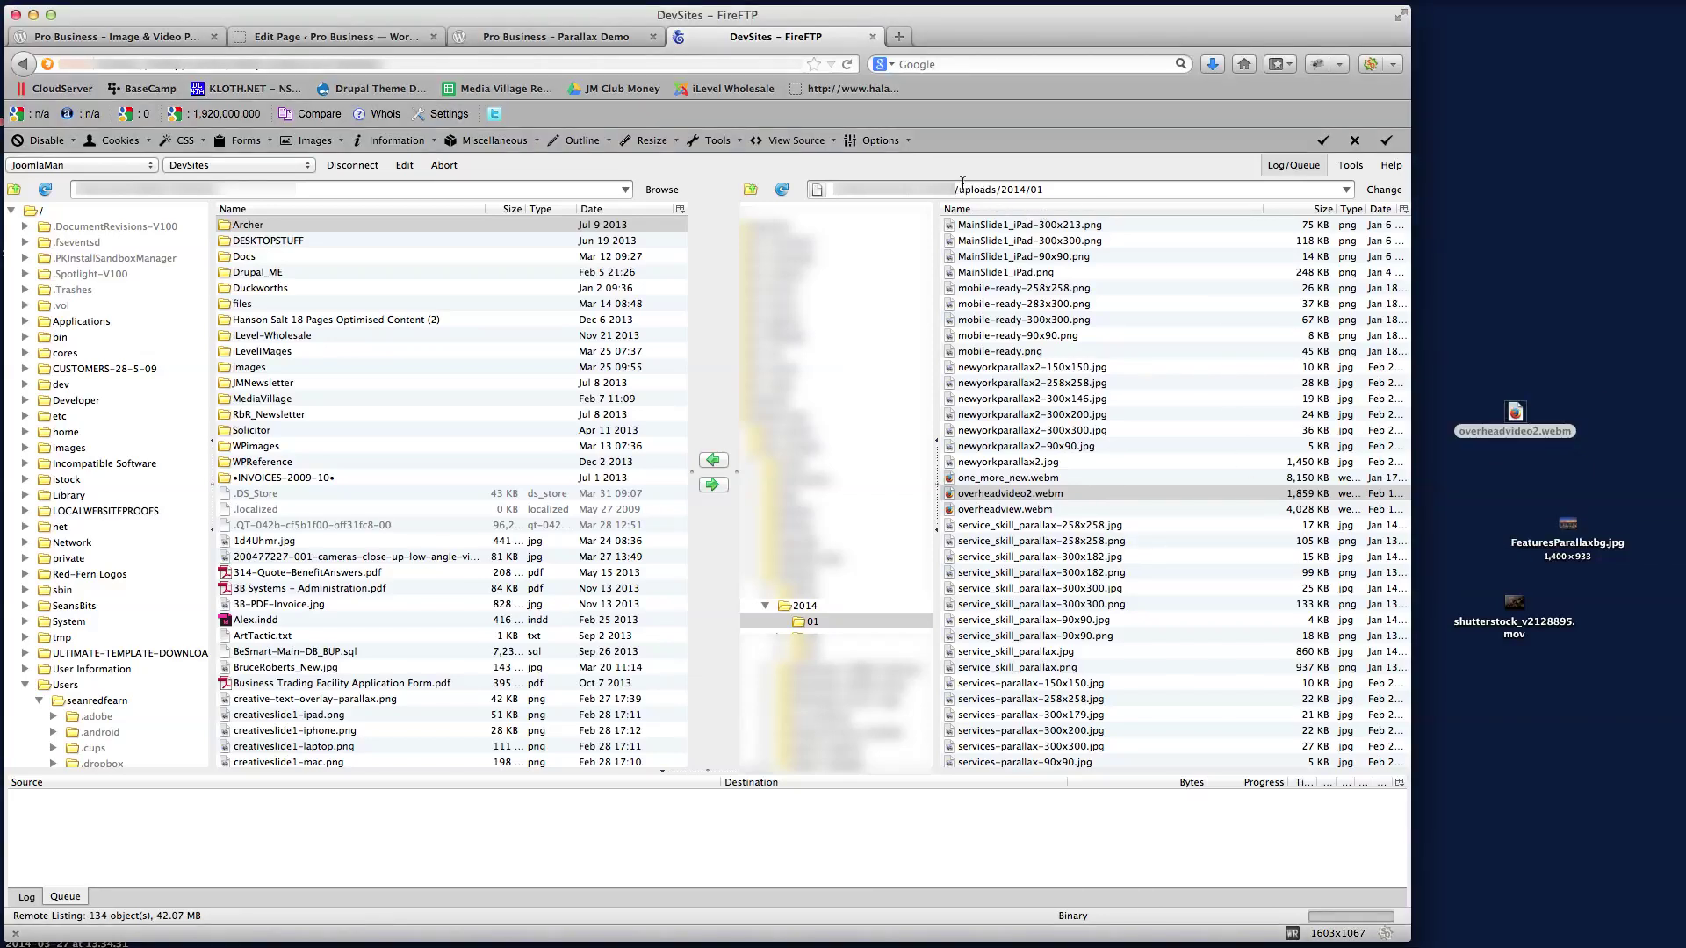
drag(902, 191, 1063, 190)
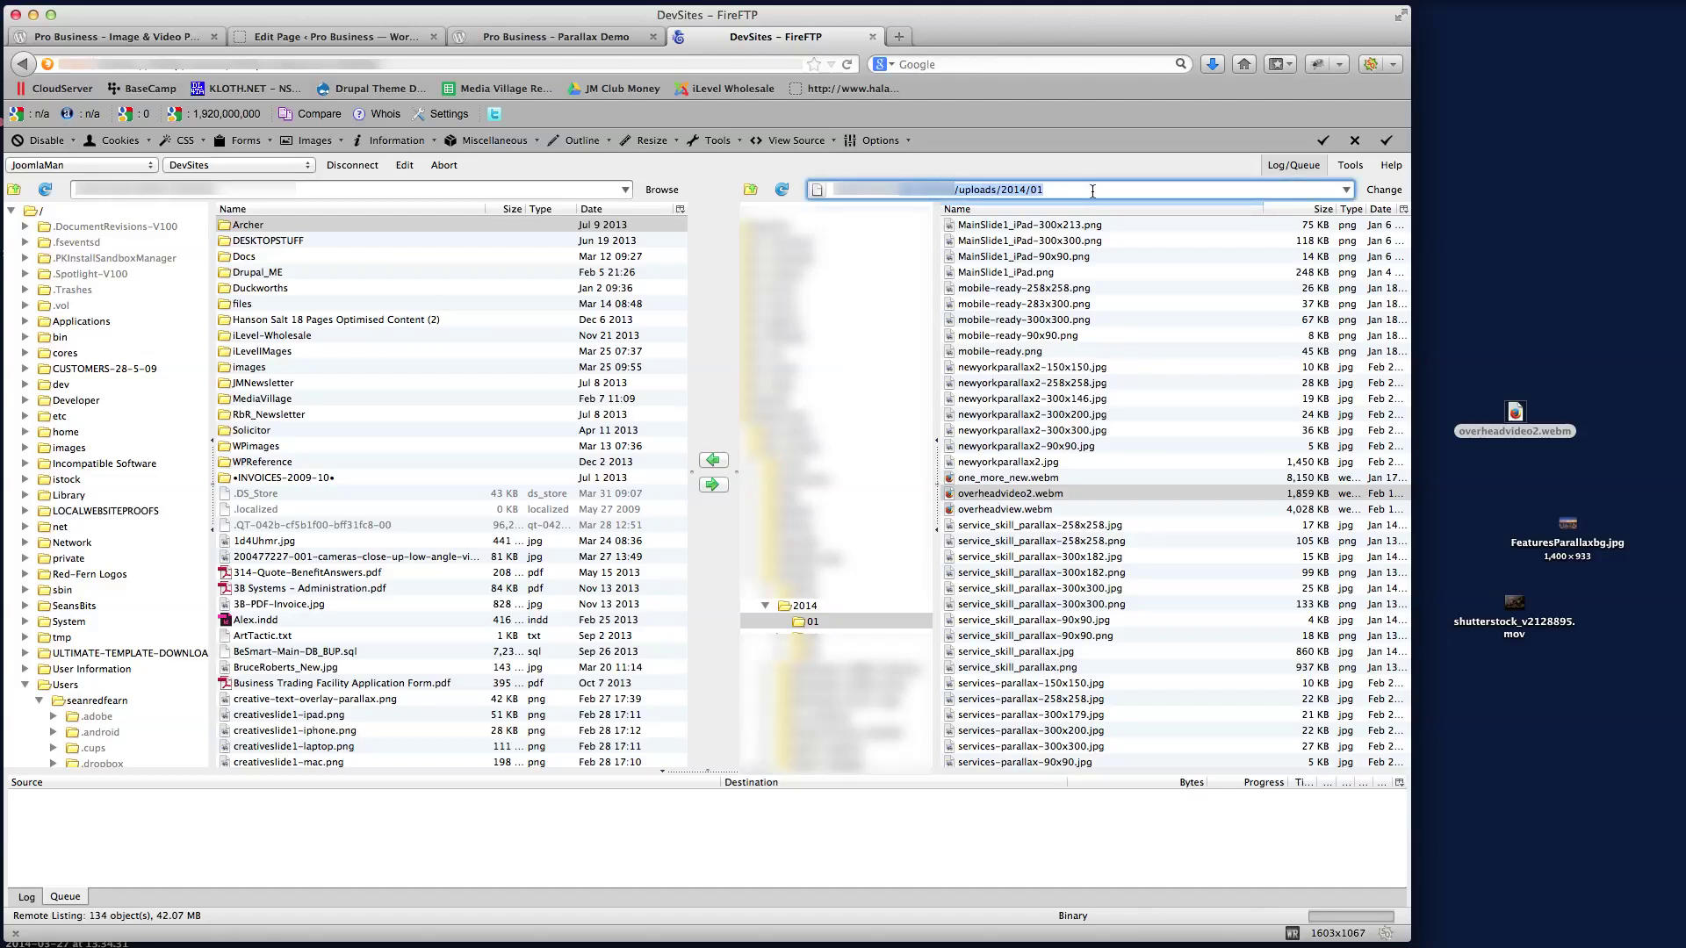
click(1076, 191)
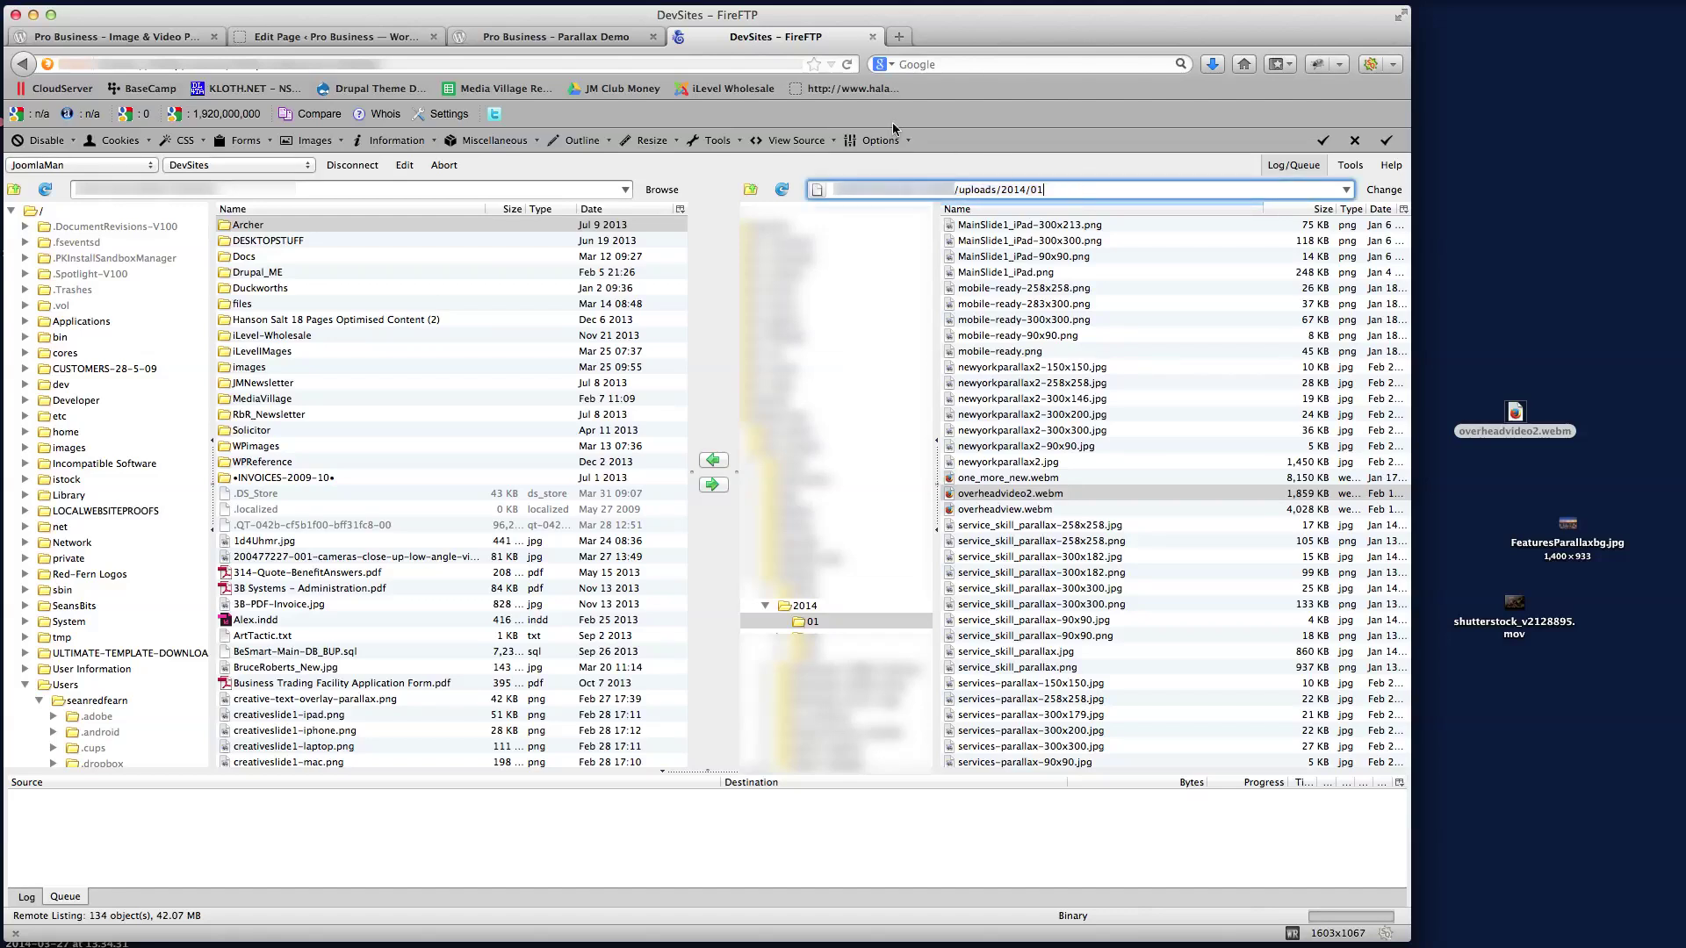
click(555, 35)
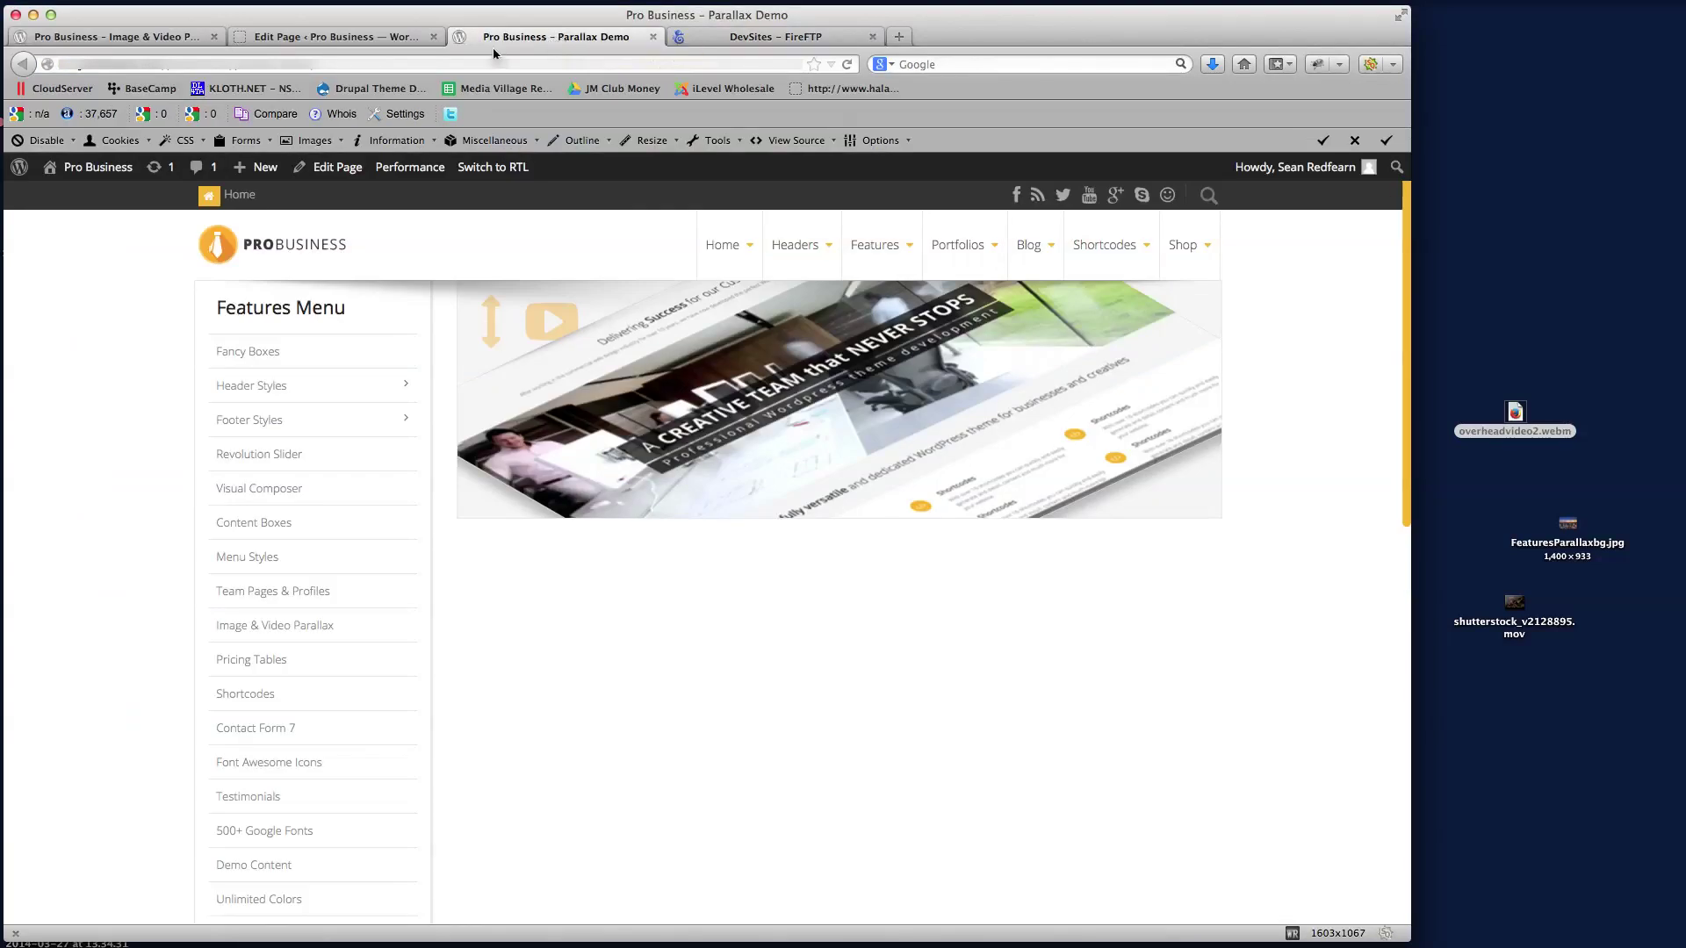
- Return to the page editor and set the row style of the new empty top row to Custom
click(334, 37)
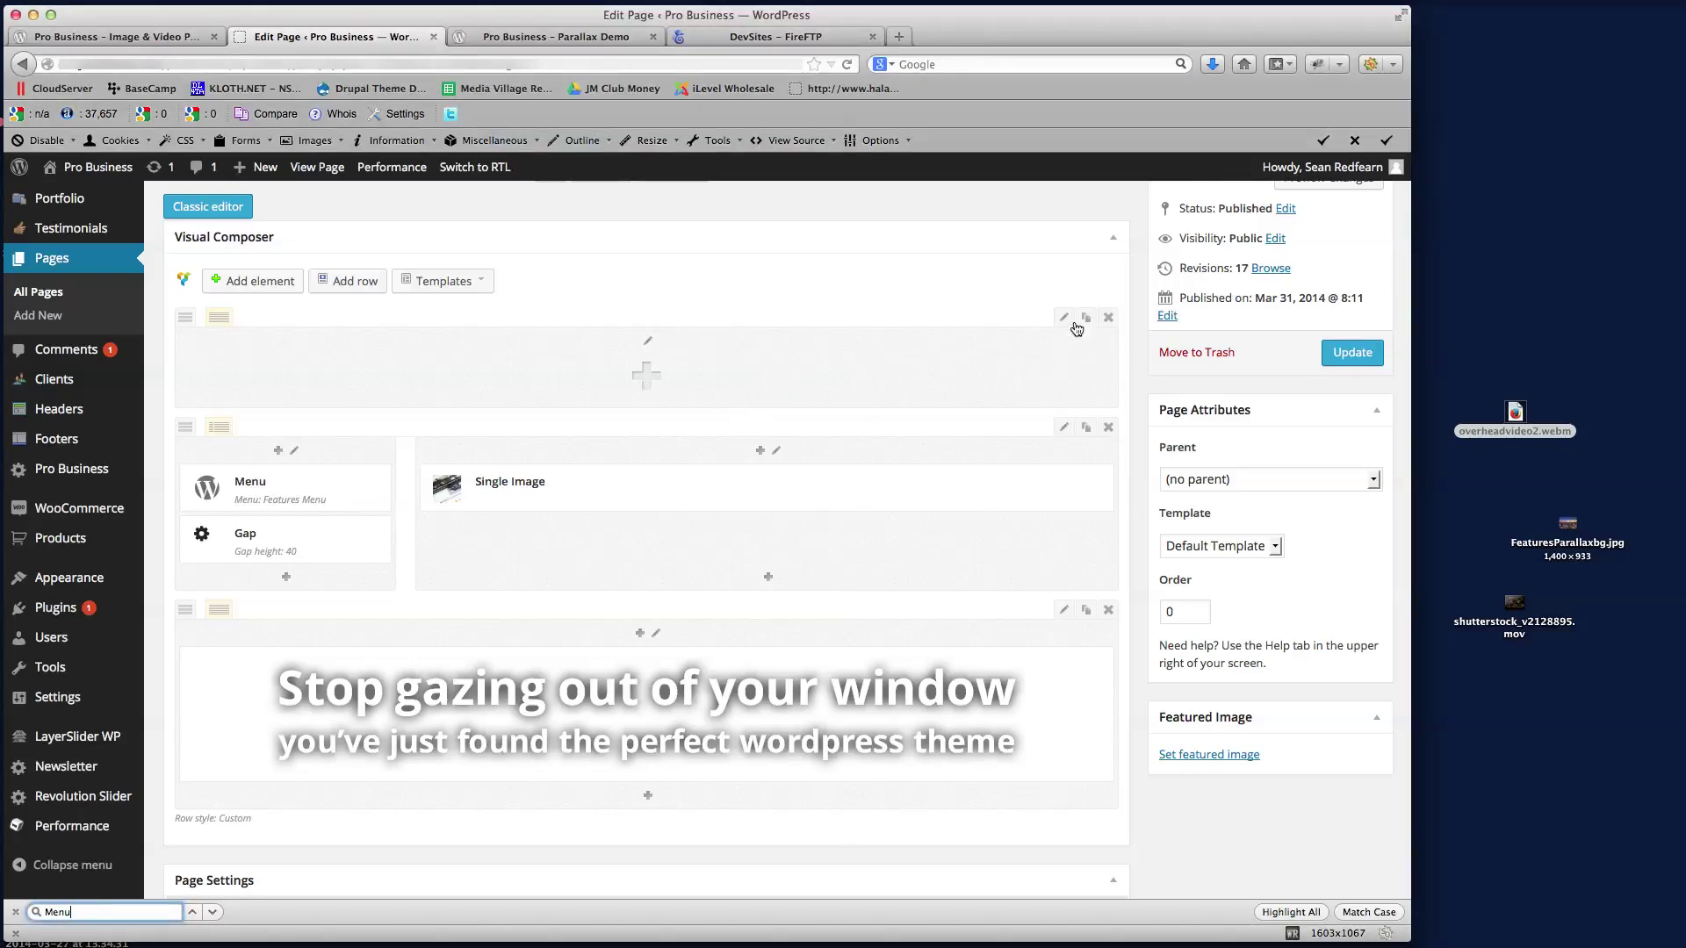
click(1074, 325)
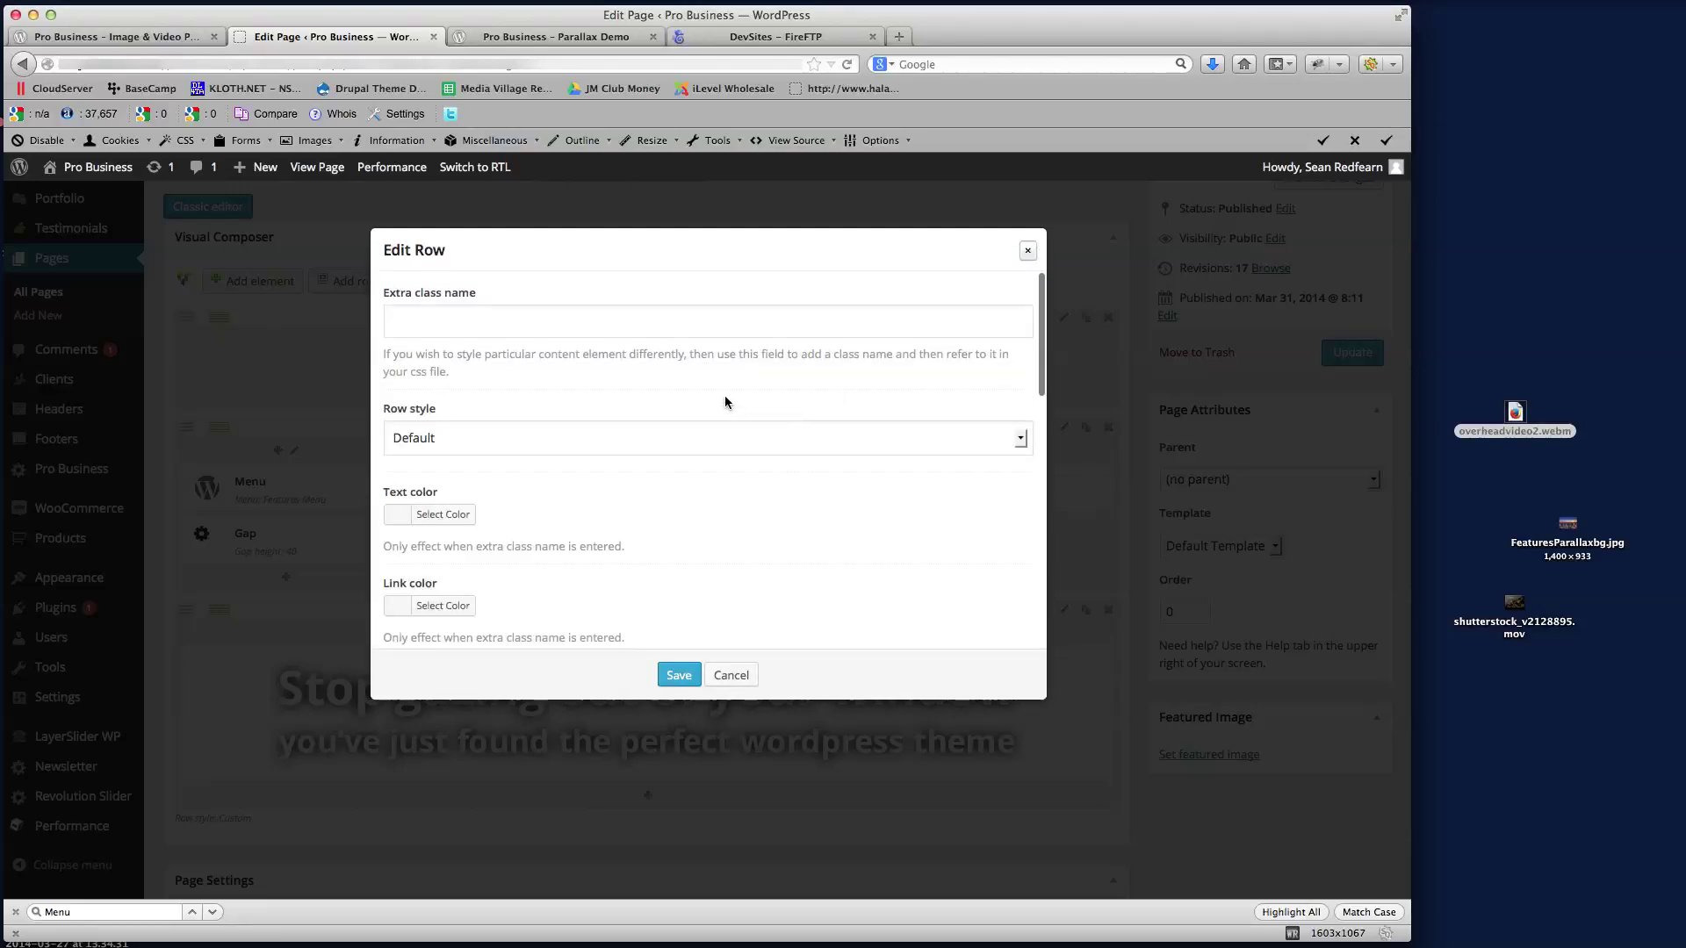
click(442, 450)
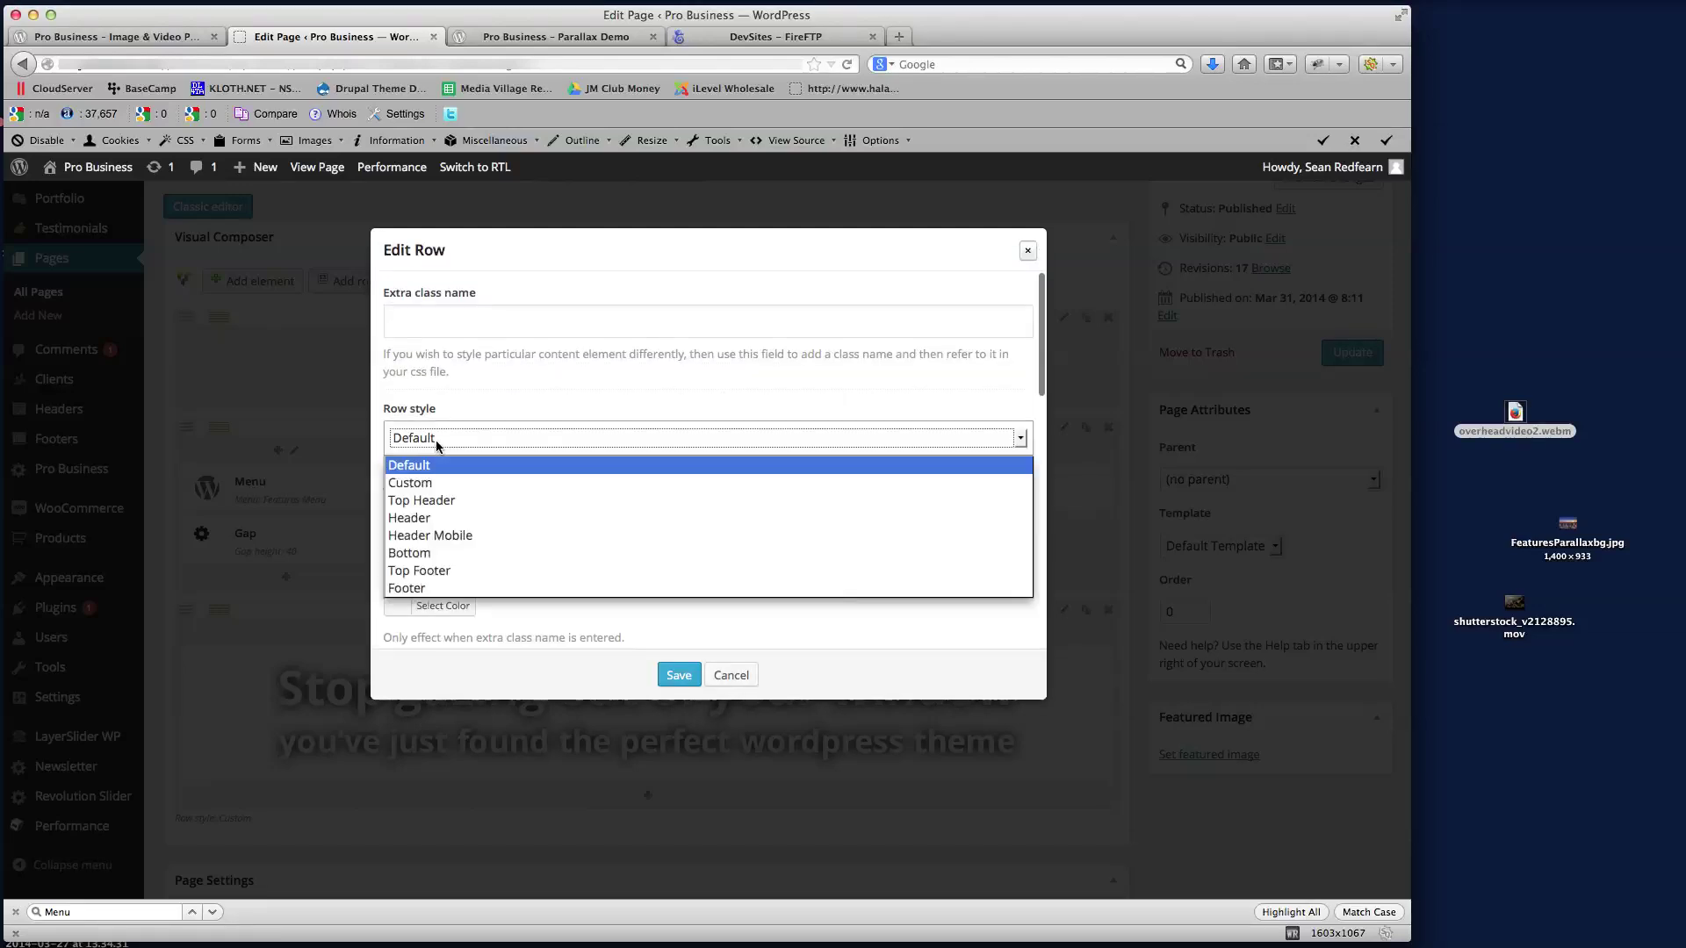
click(467, 485)
- Make the row full width, set its background cover to "cover", and enable the fixed background
scroll(772, 478, down, 8)
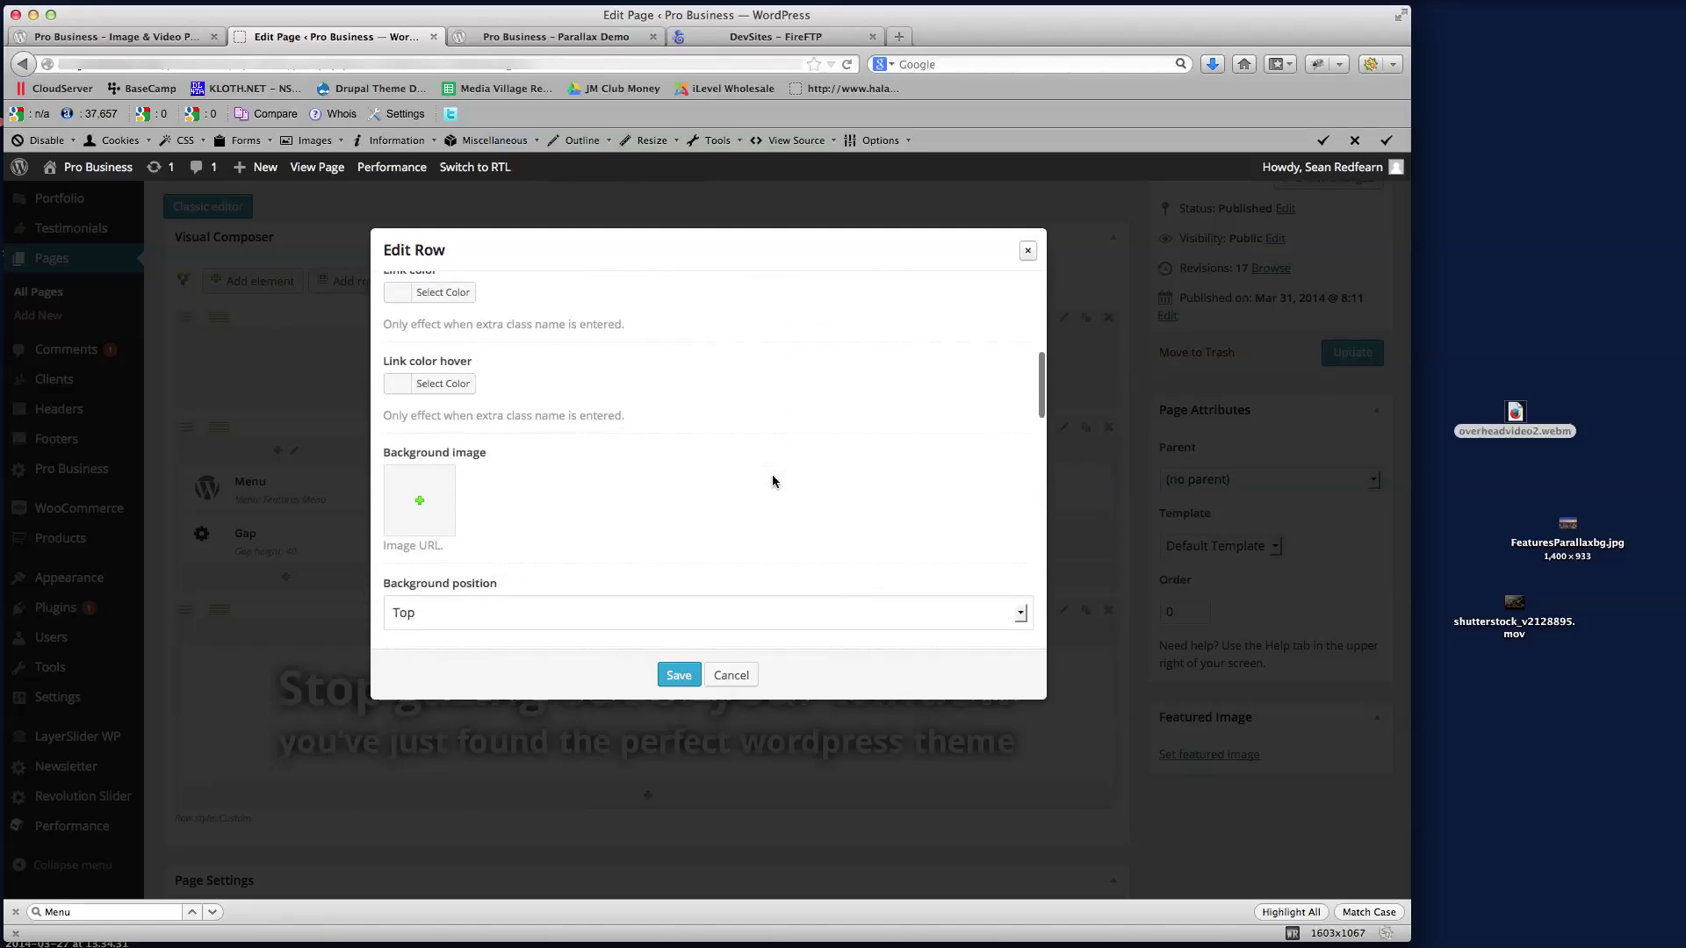
scroll(764, 466, down, 5)
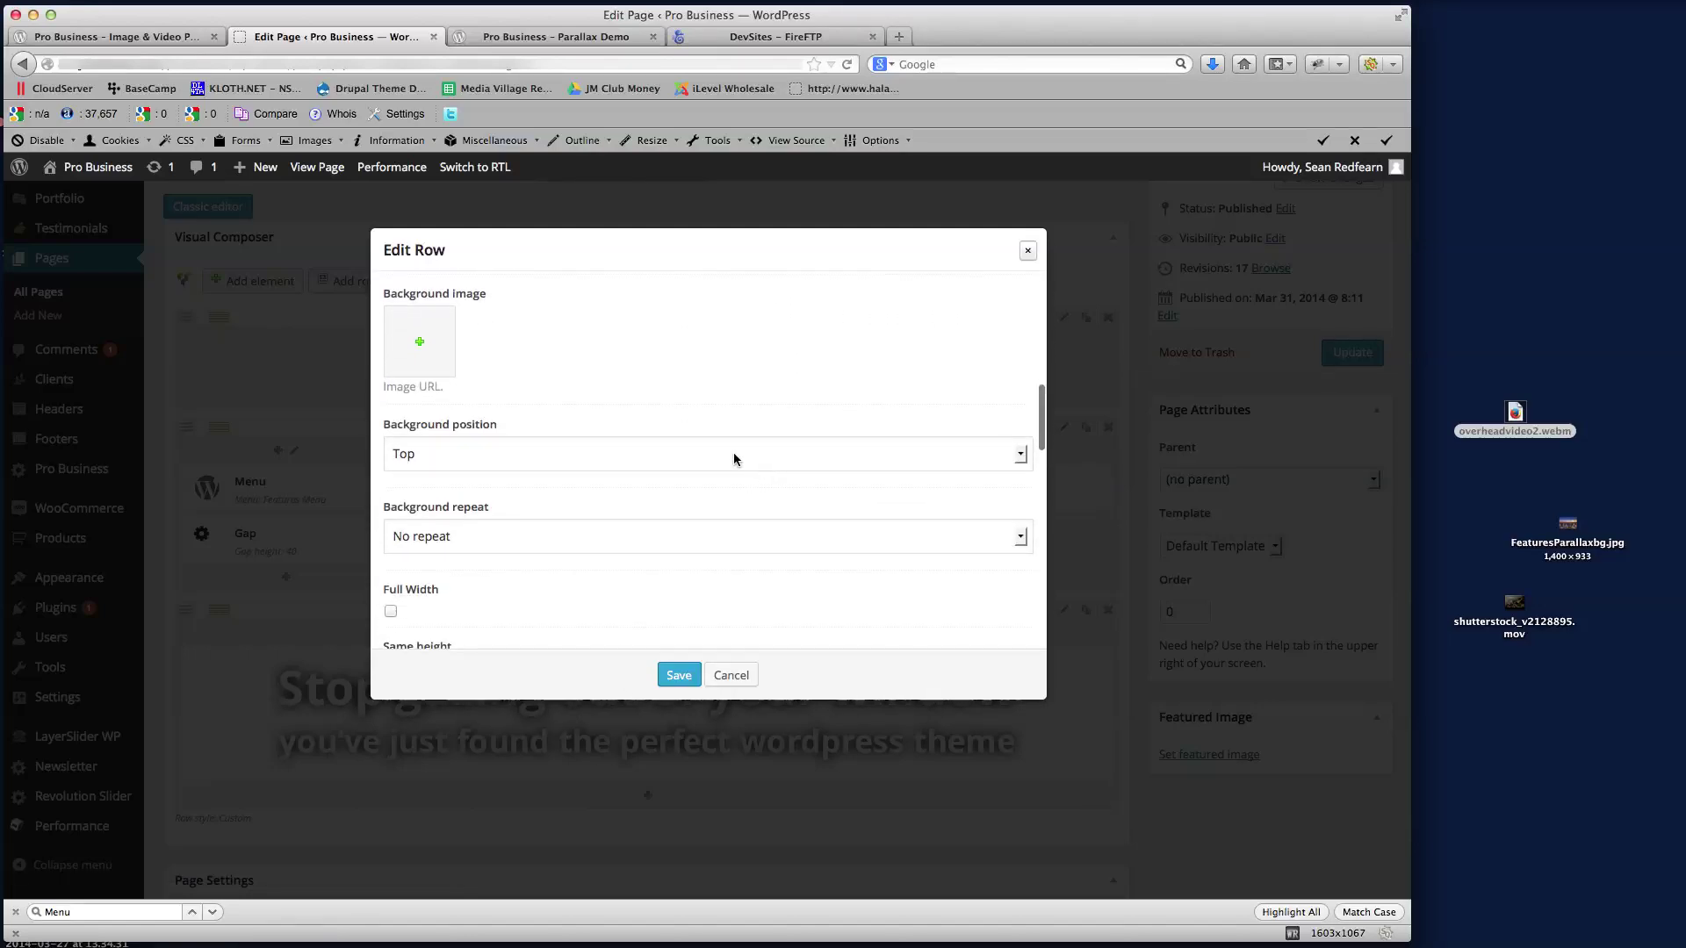
scroll(731, 455, down, 1)
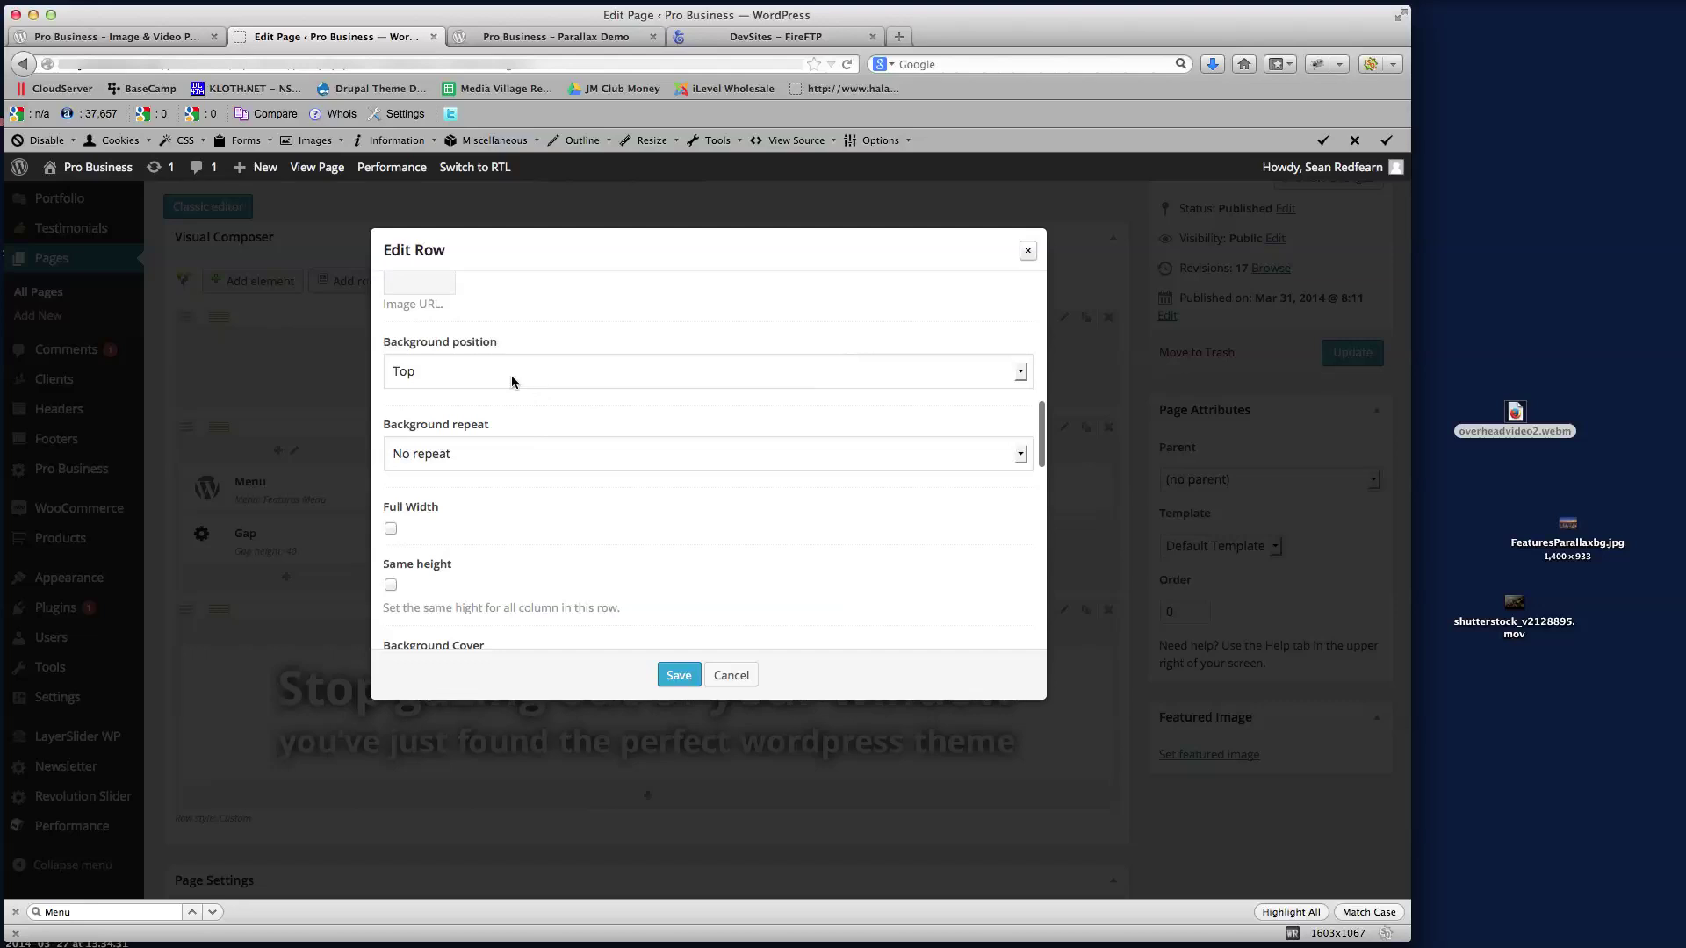
scroll(628, 462, down, 3)
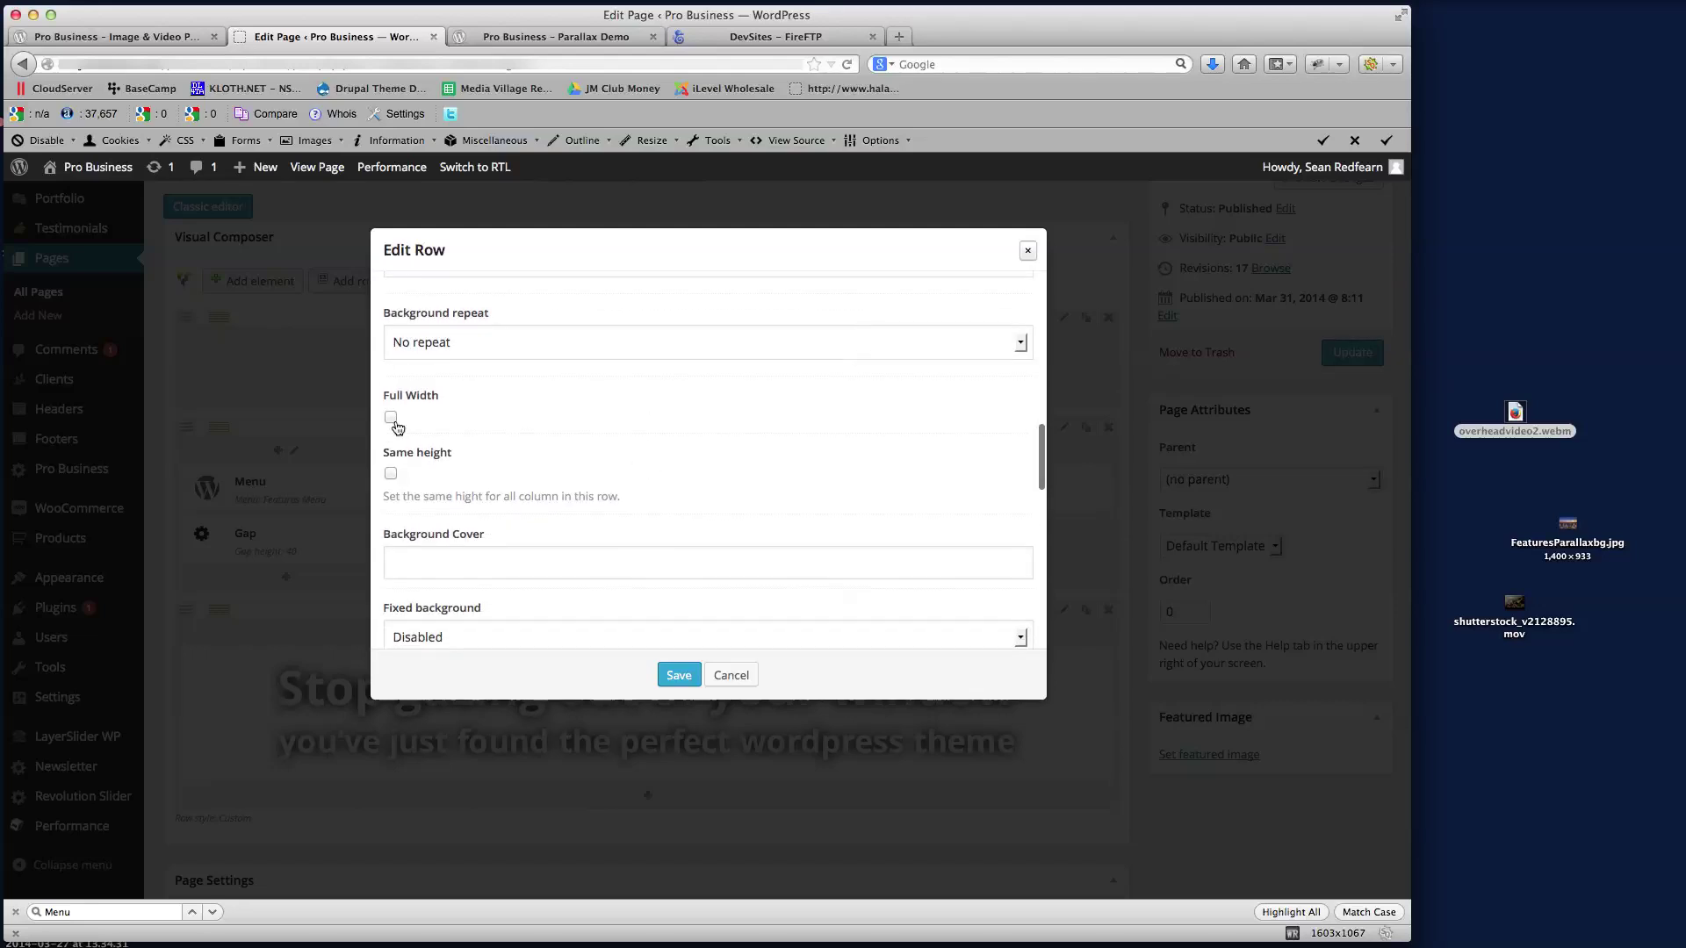
scroll(604, 473, down, 2)
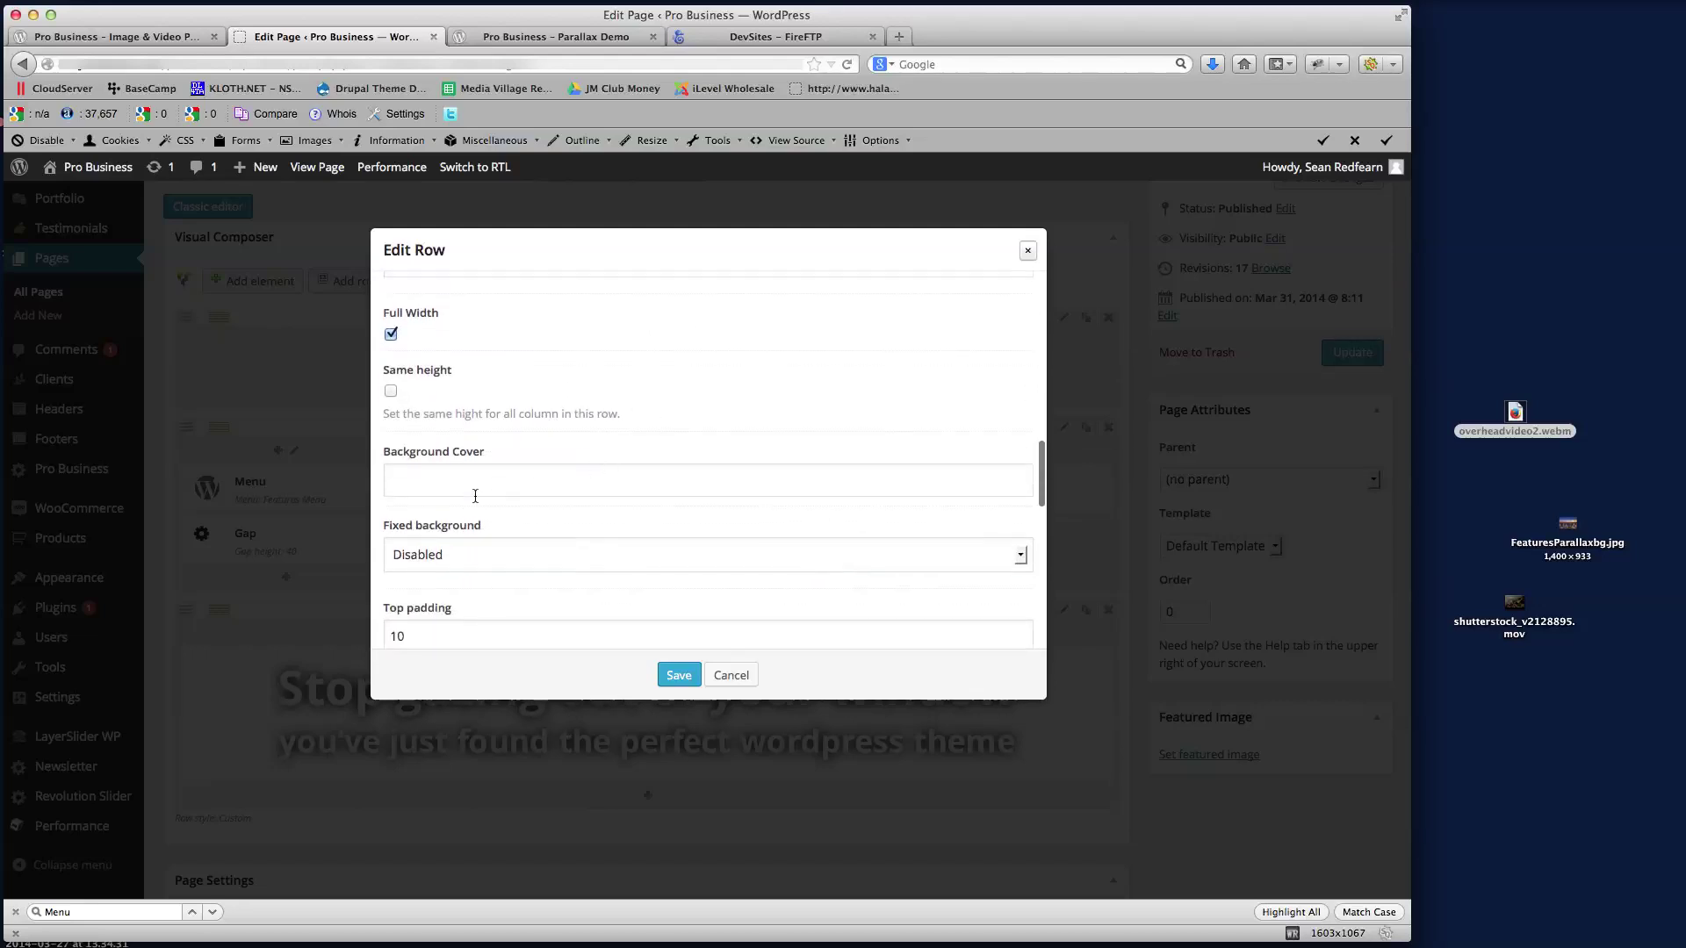
click(474, 483)
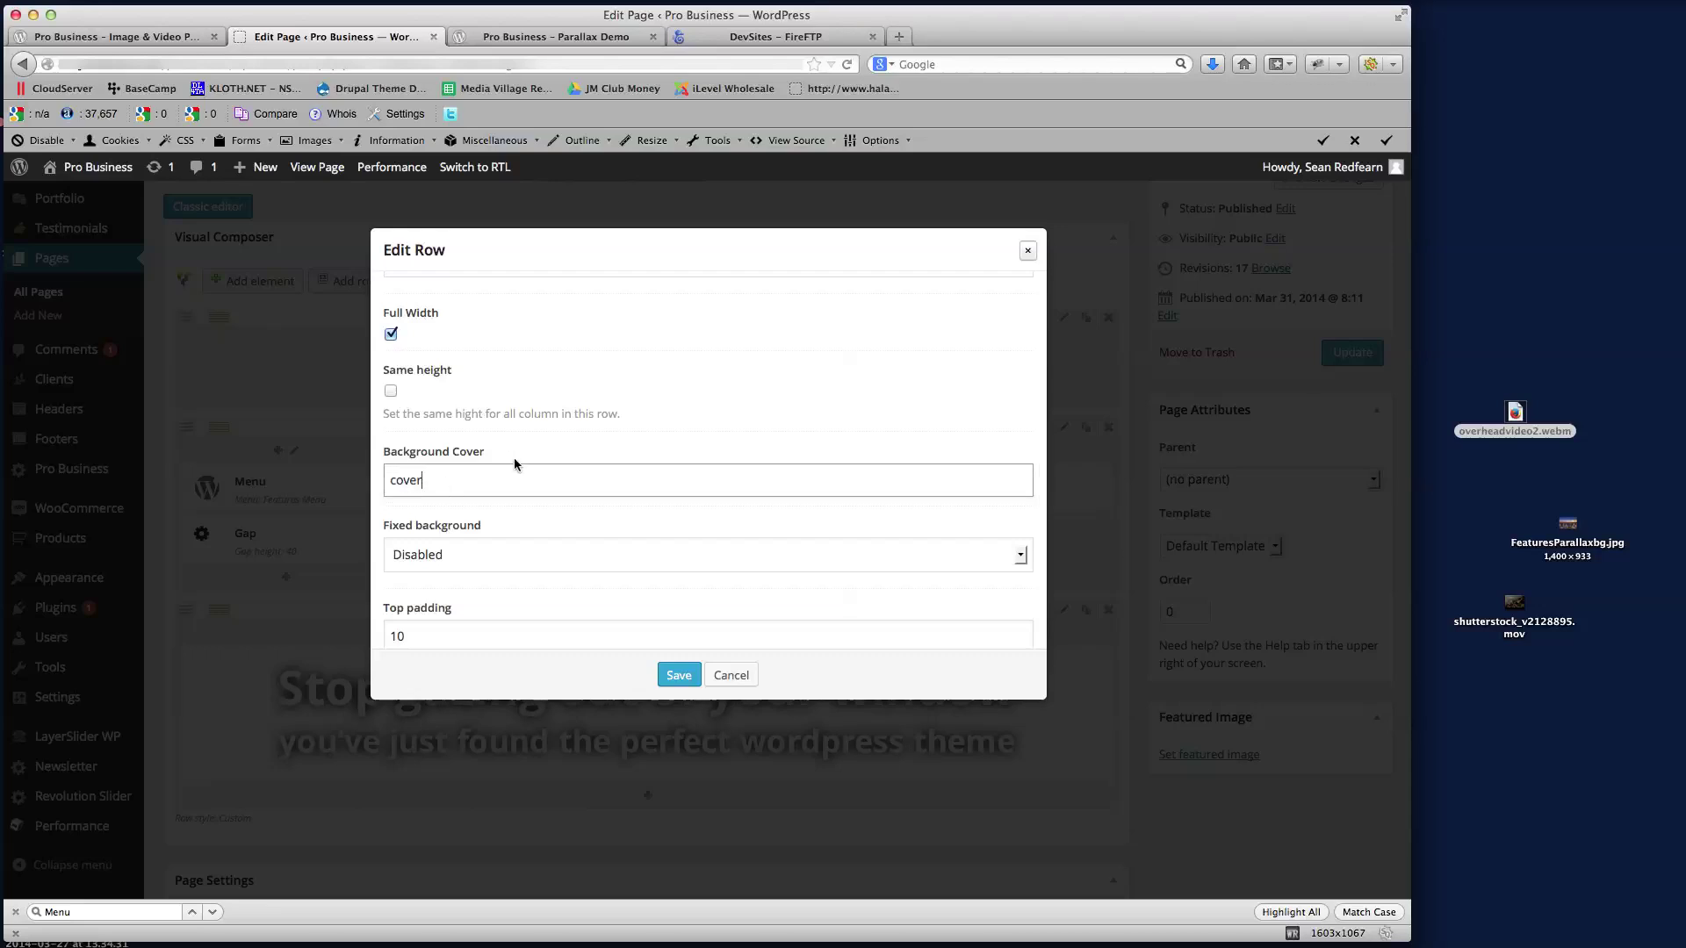
click(736, 355)
click(439, 561)
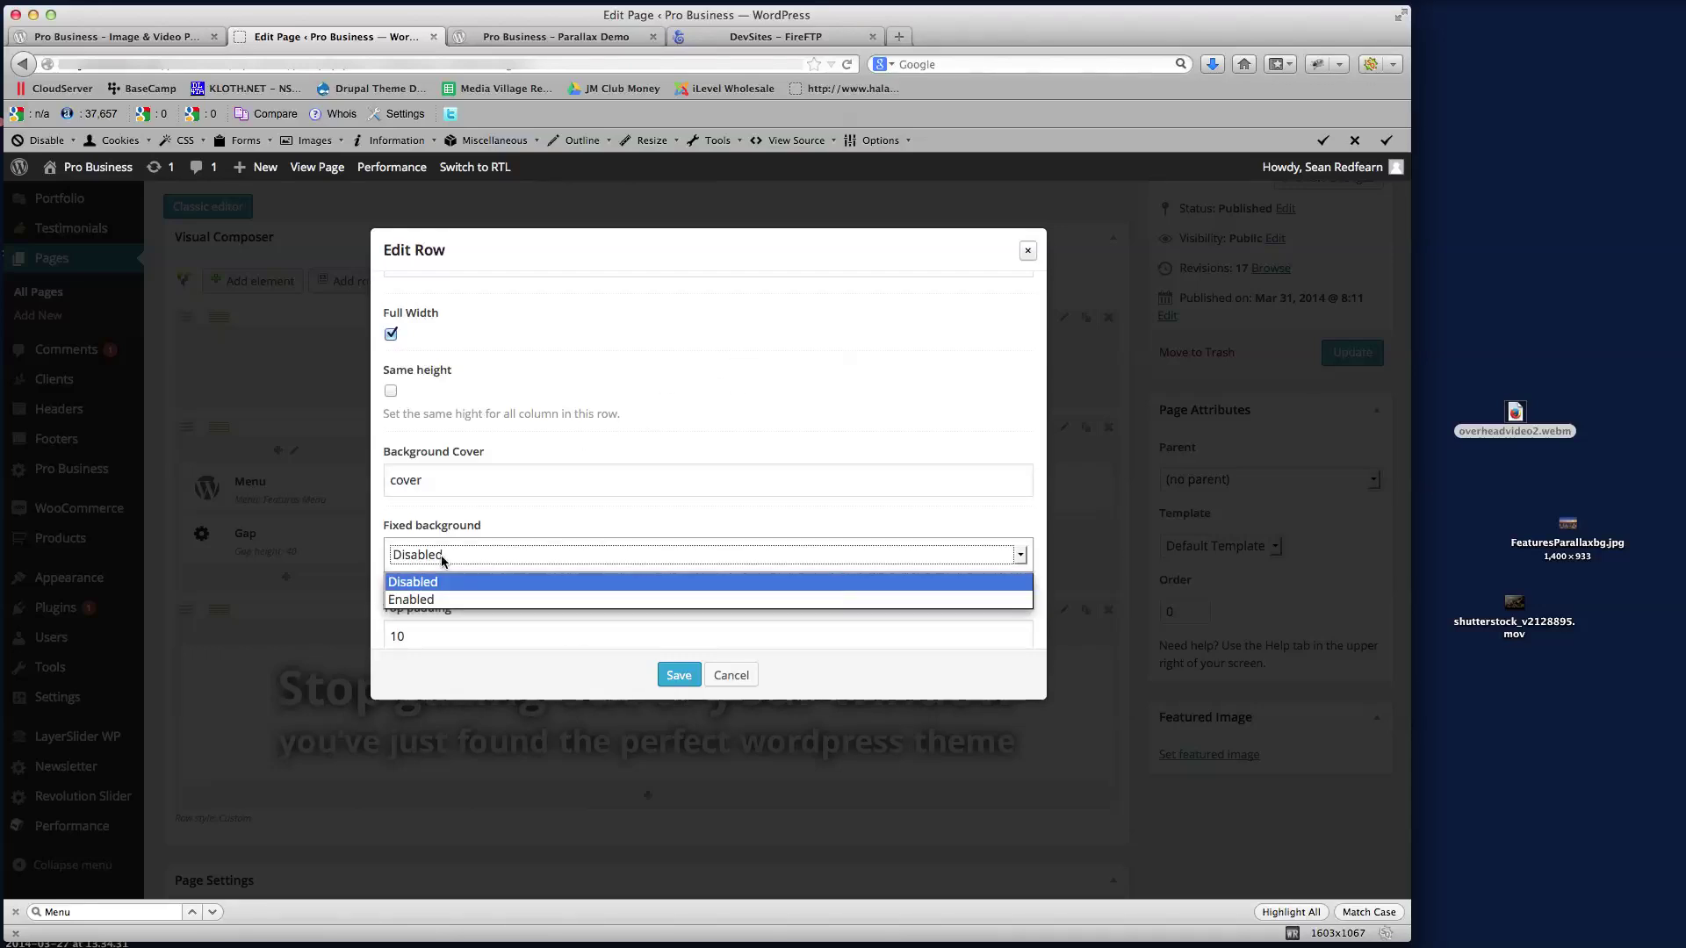
click(450, 600)
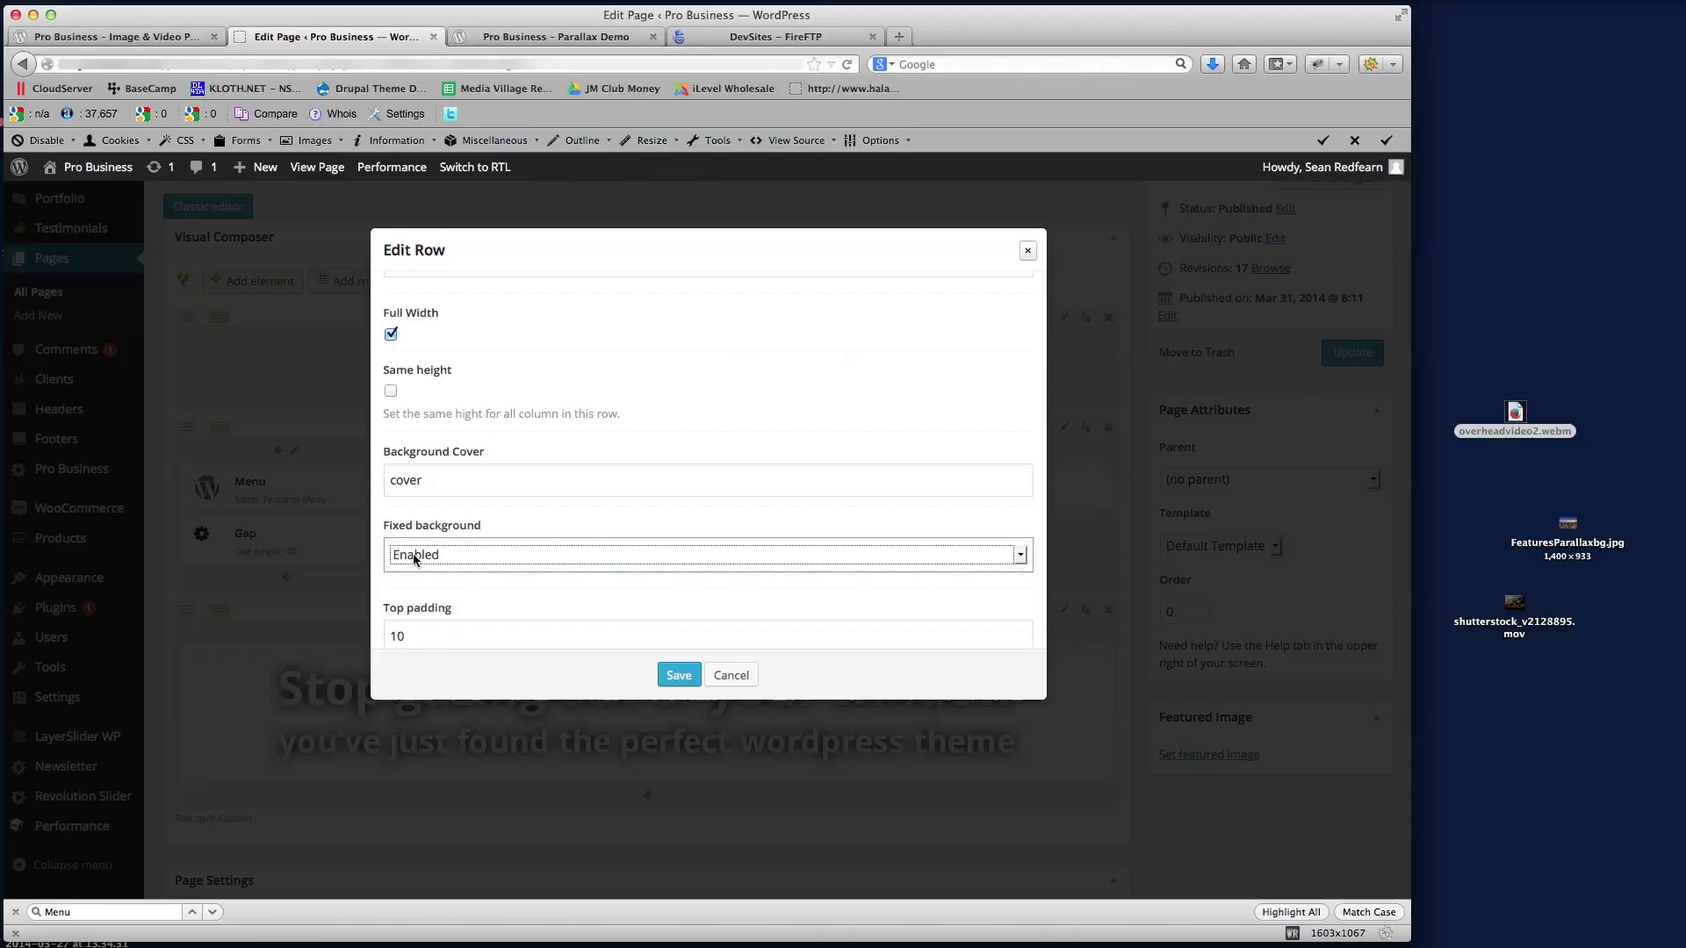
- Set the row's top padding and bottom padding to 100 pixels each
scroll(579, 454, down, 5)
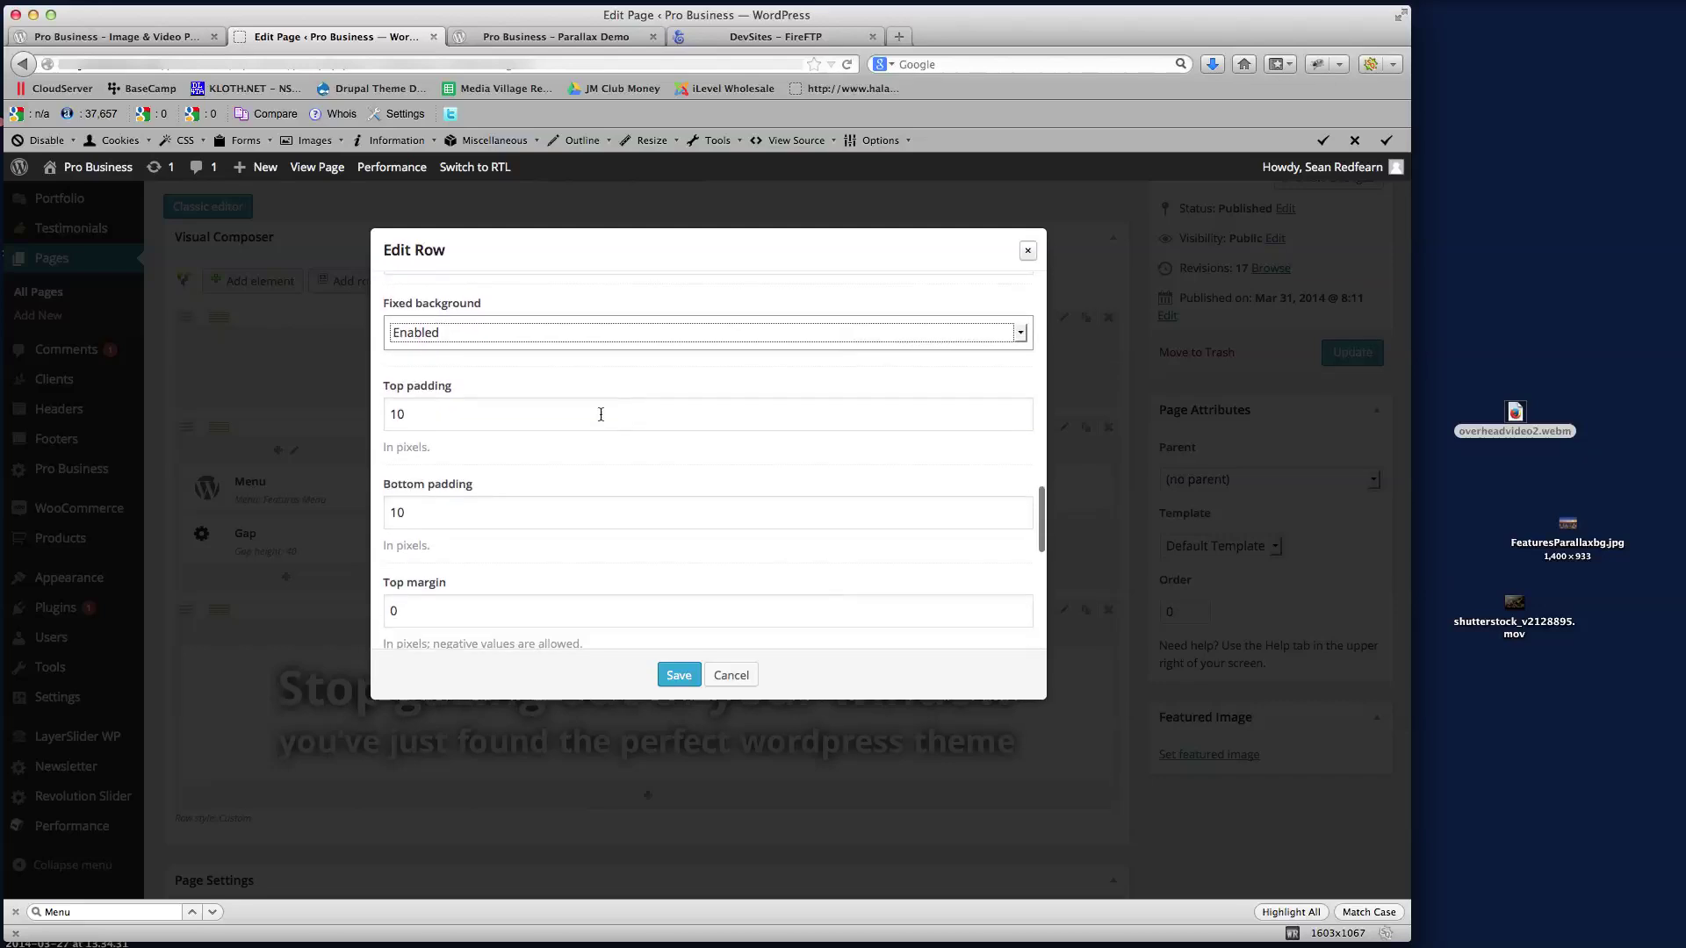
double_click(401, 412)
text(100)
key(Tab)
text(100)
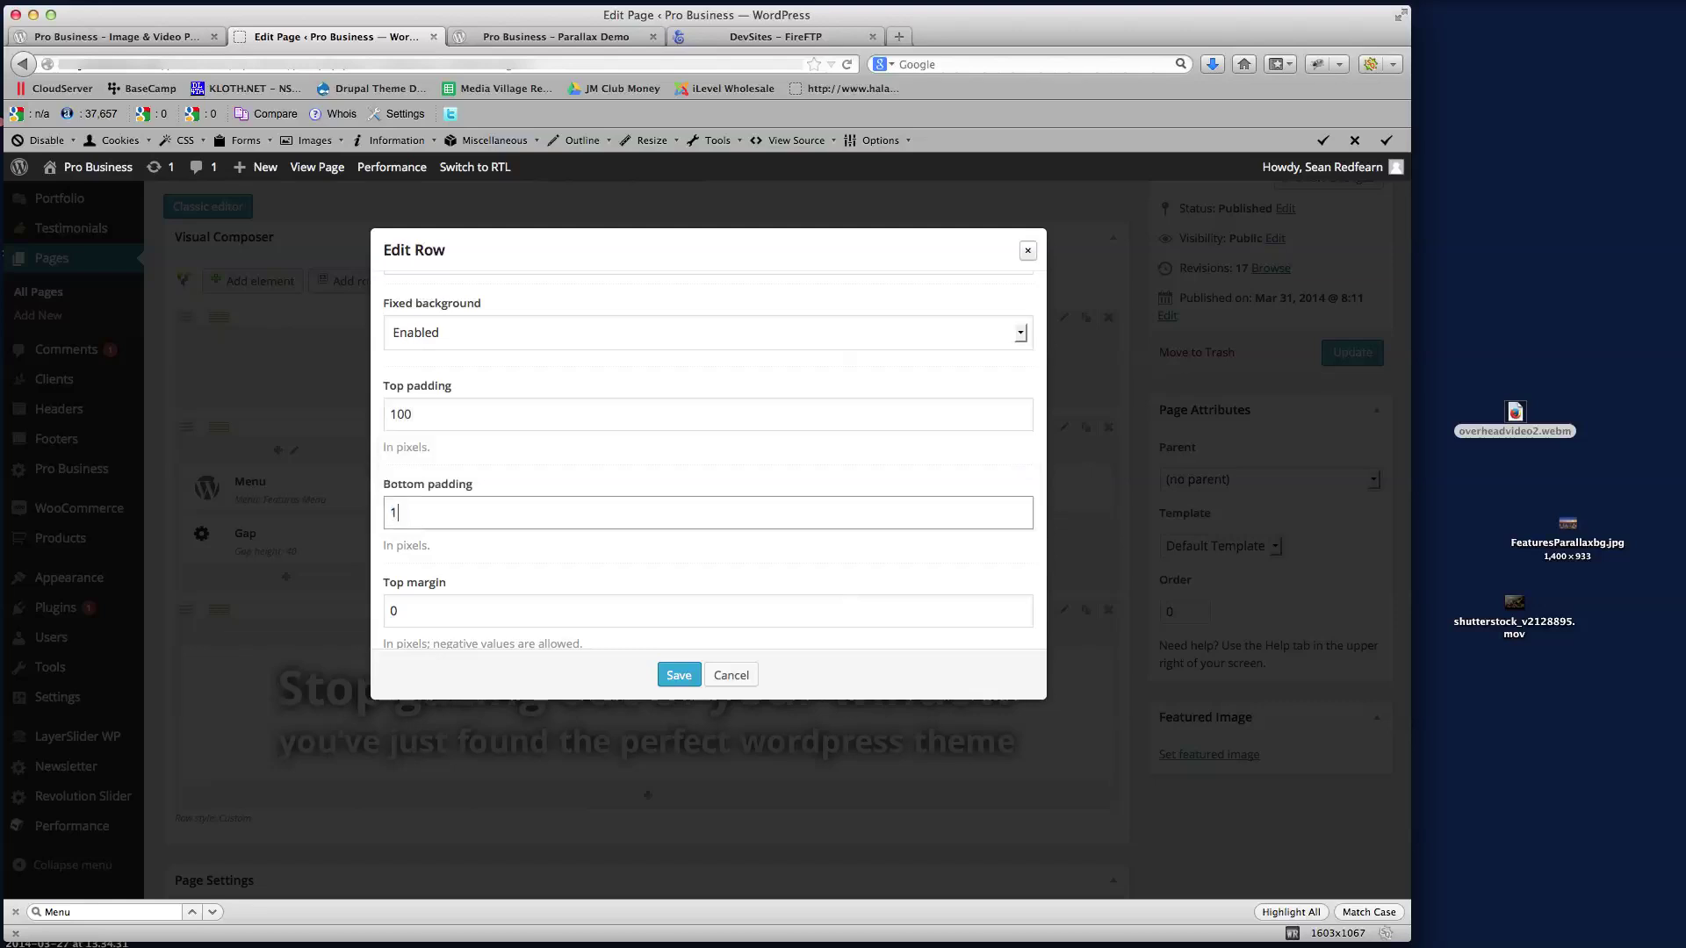
click(518, 453)
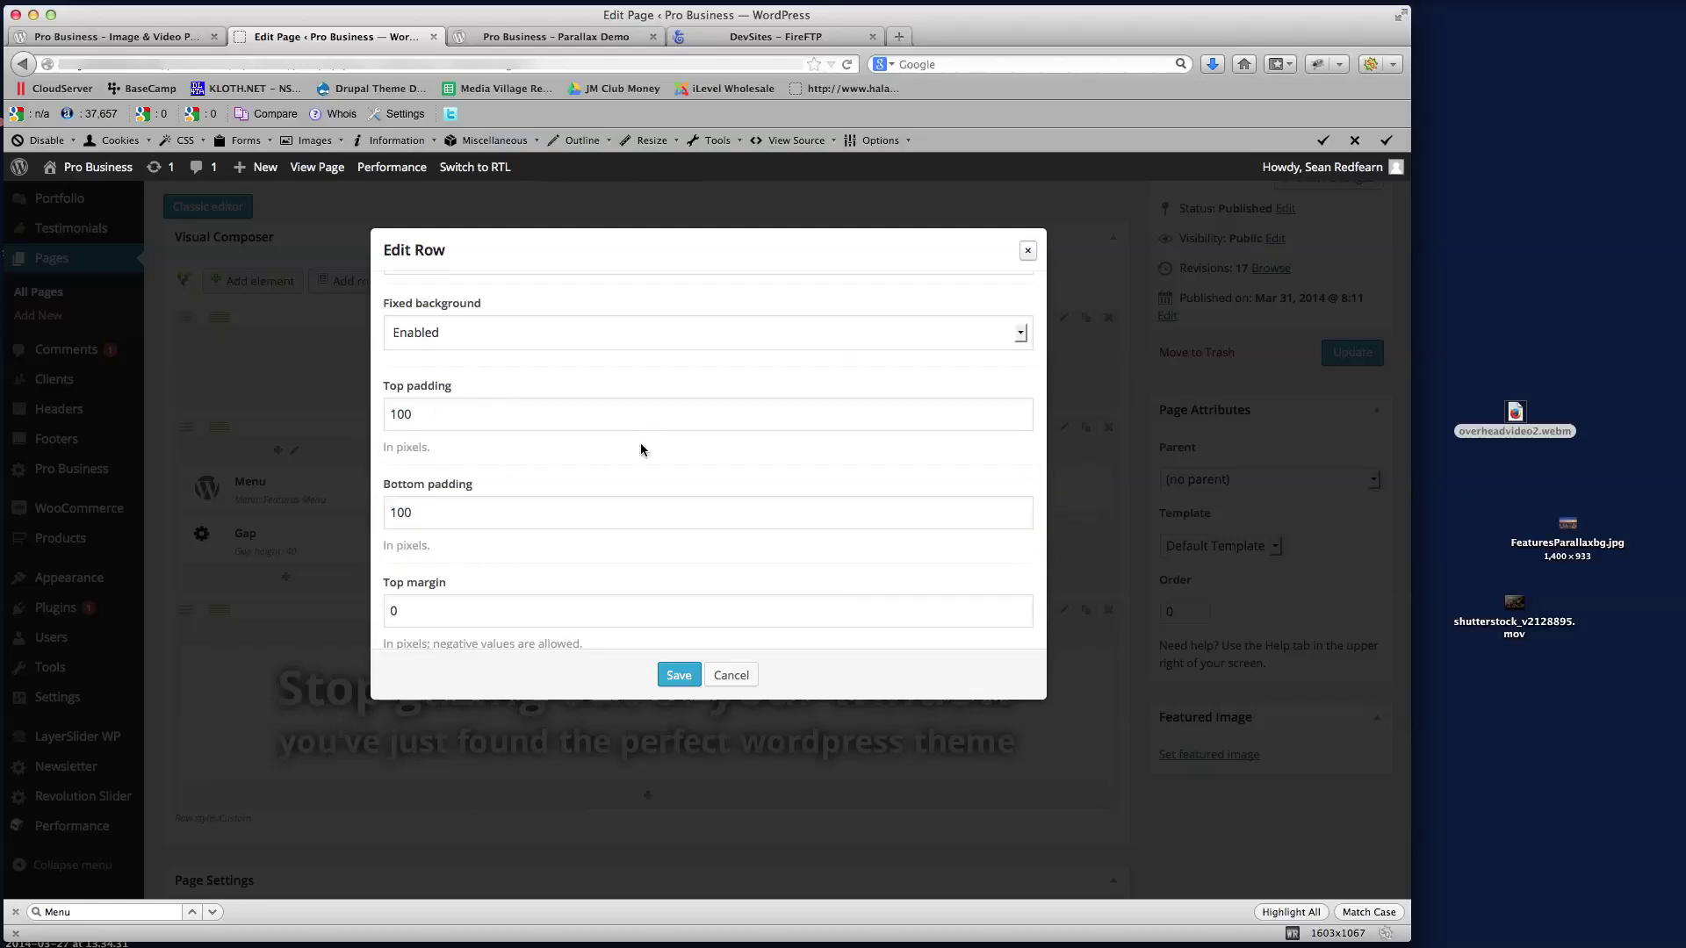
- Enable parallax for the row and set the parallax speed to 0.4
scroll(640, 451, down, 5)
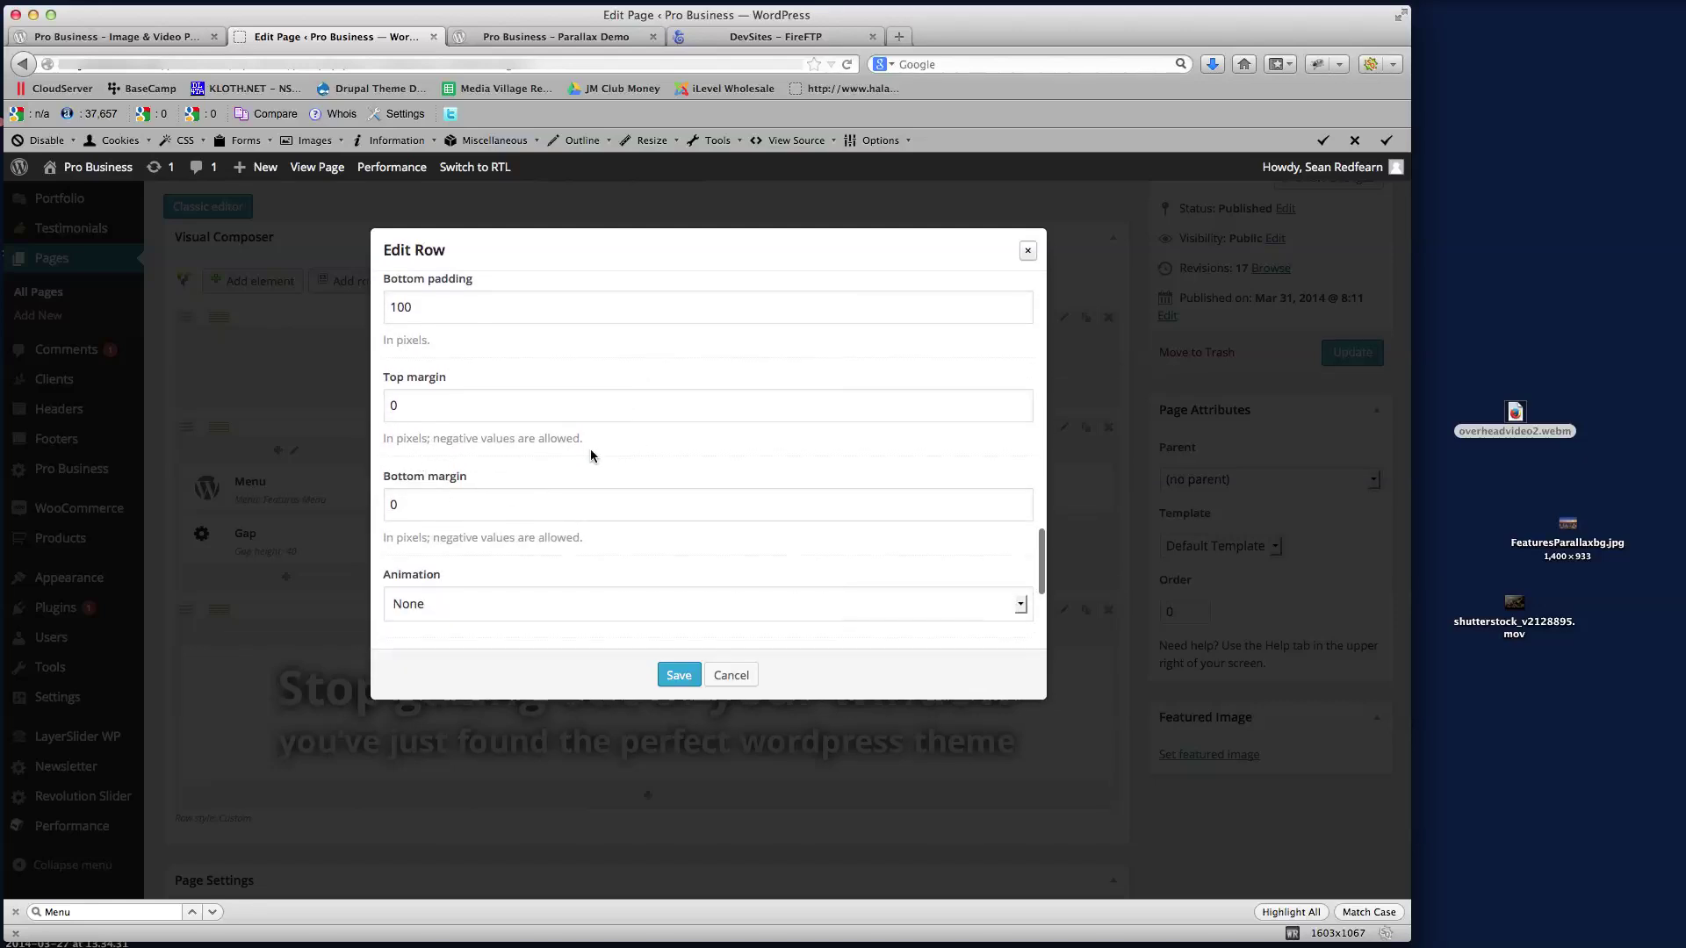
scroll(589, 451, down, 4)
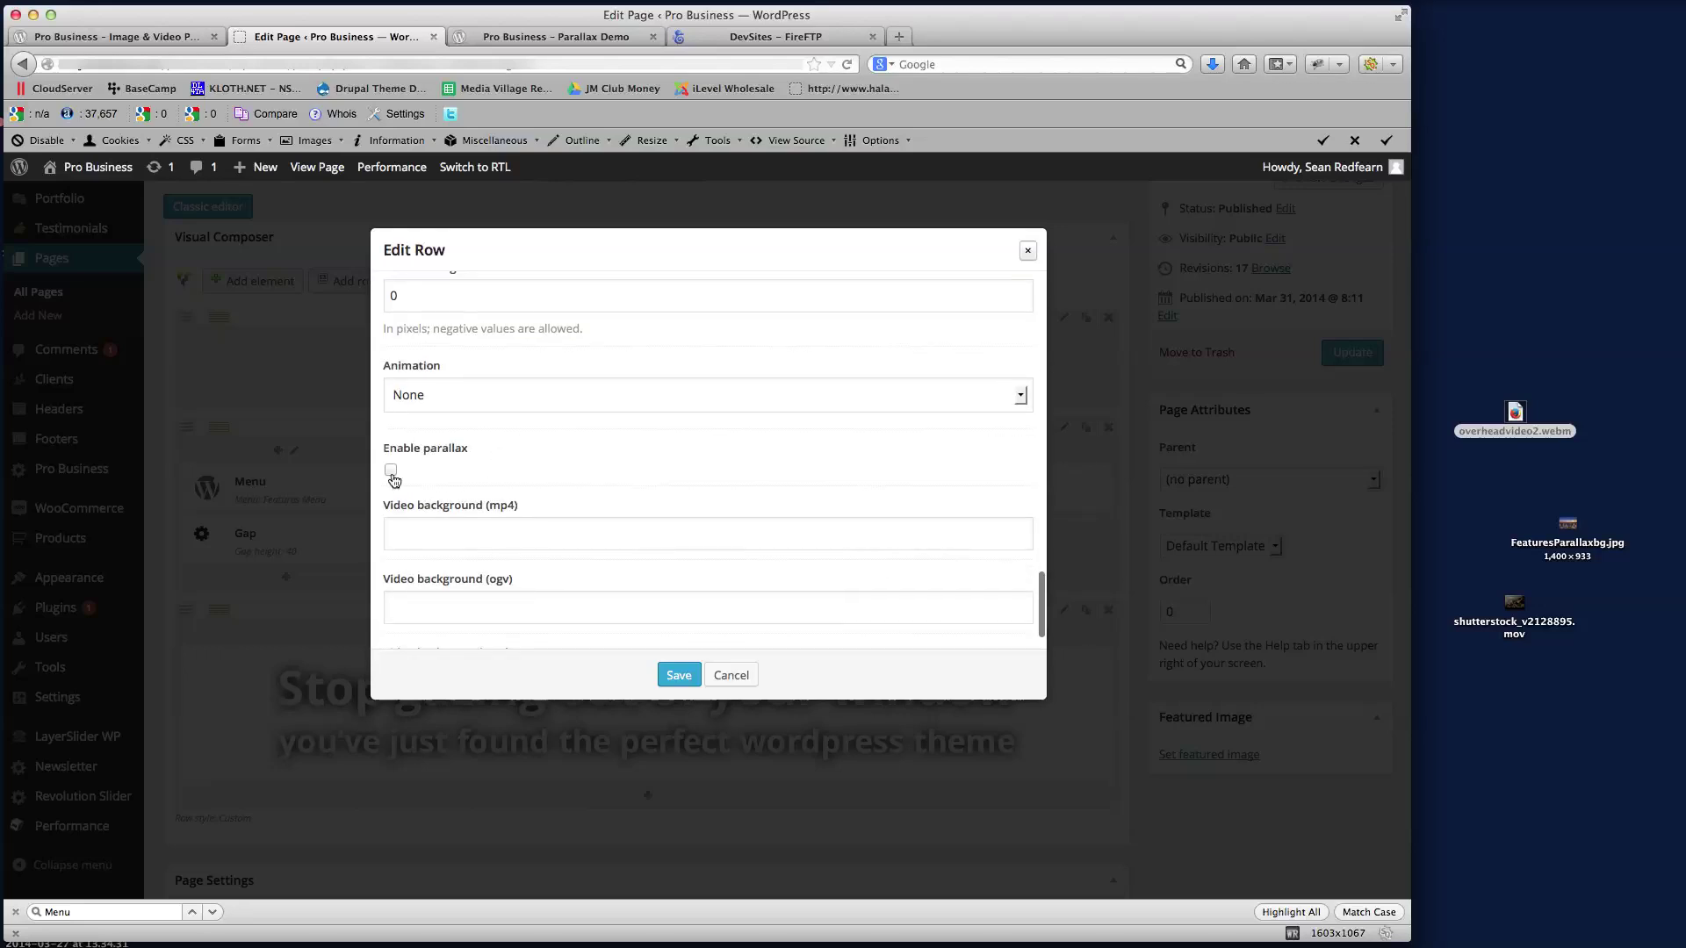
click(392, 472)
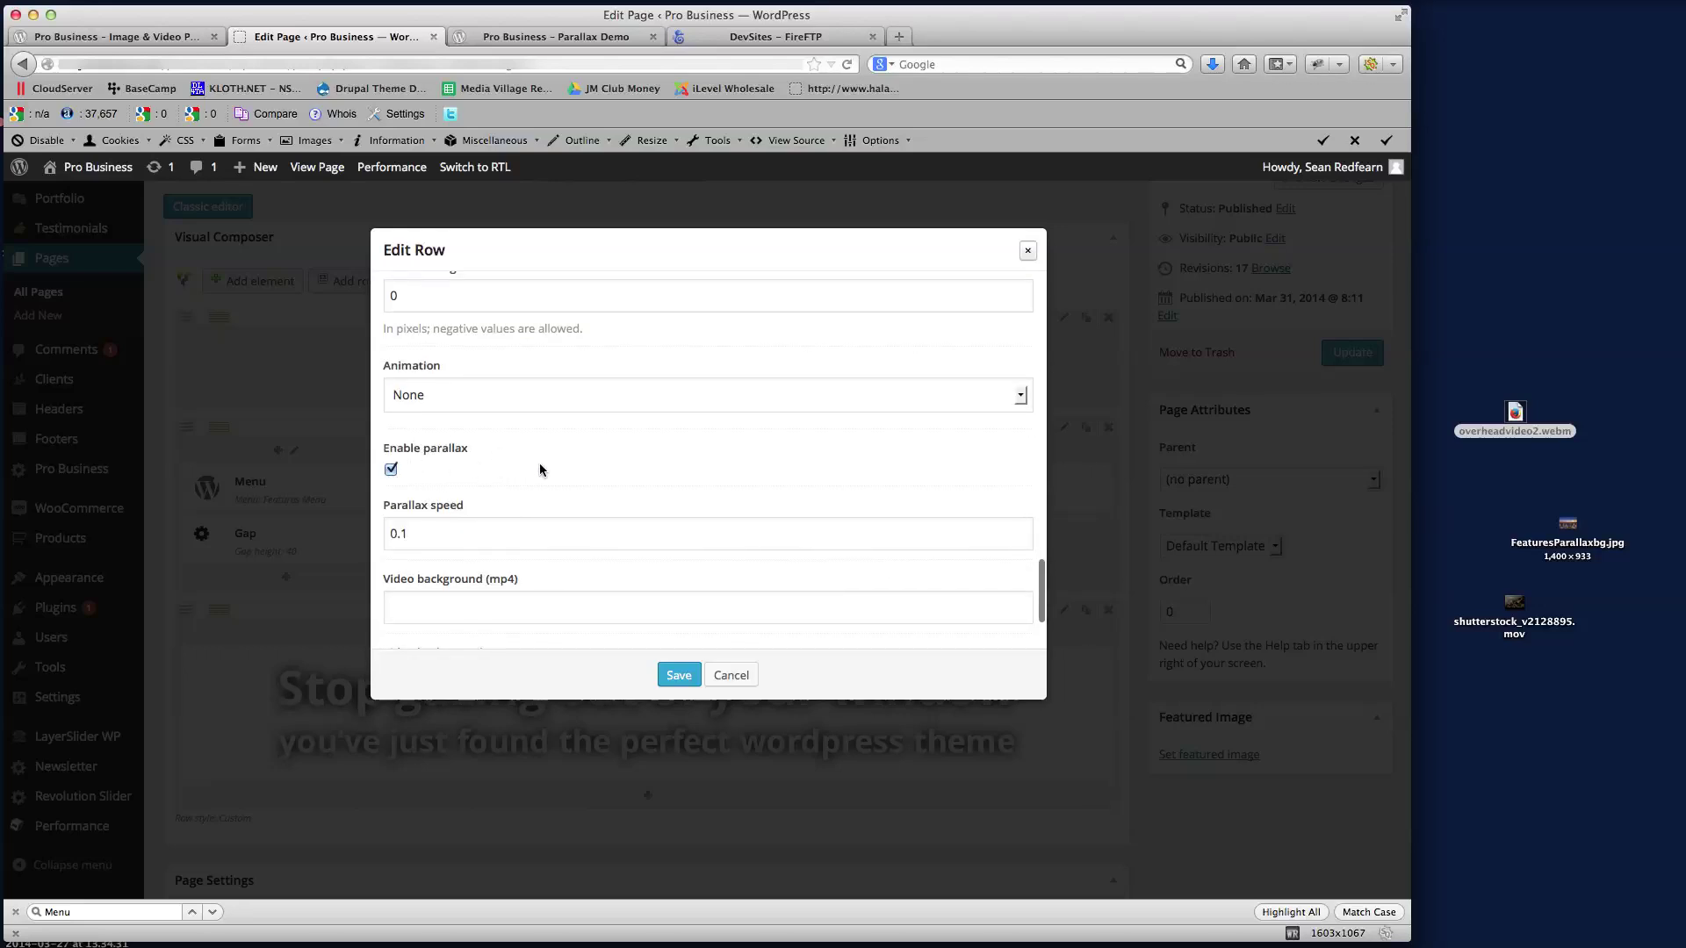
scroll(544, 467, down, 2)
click(404, 445)
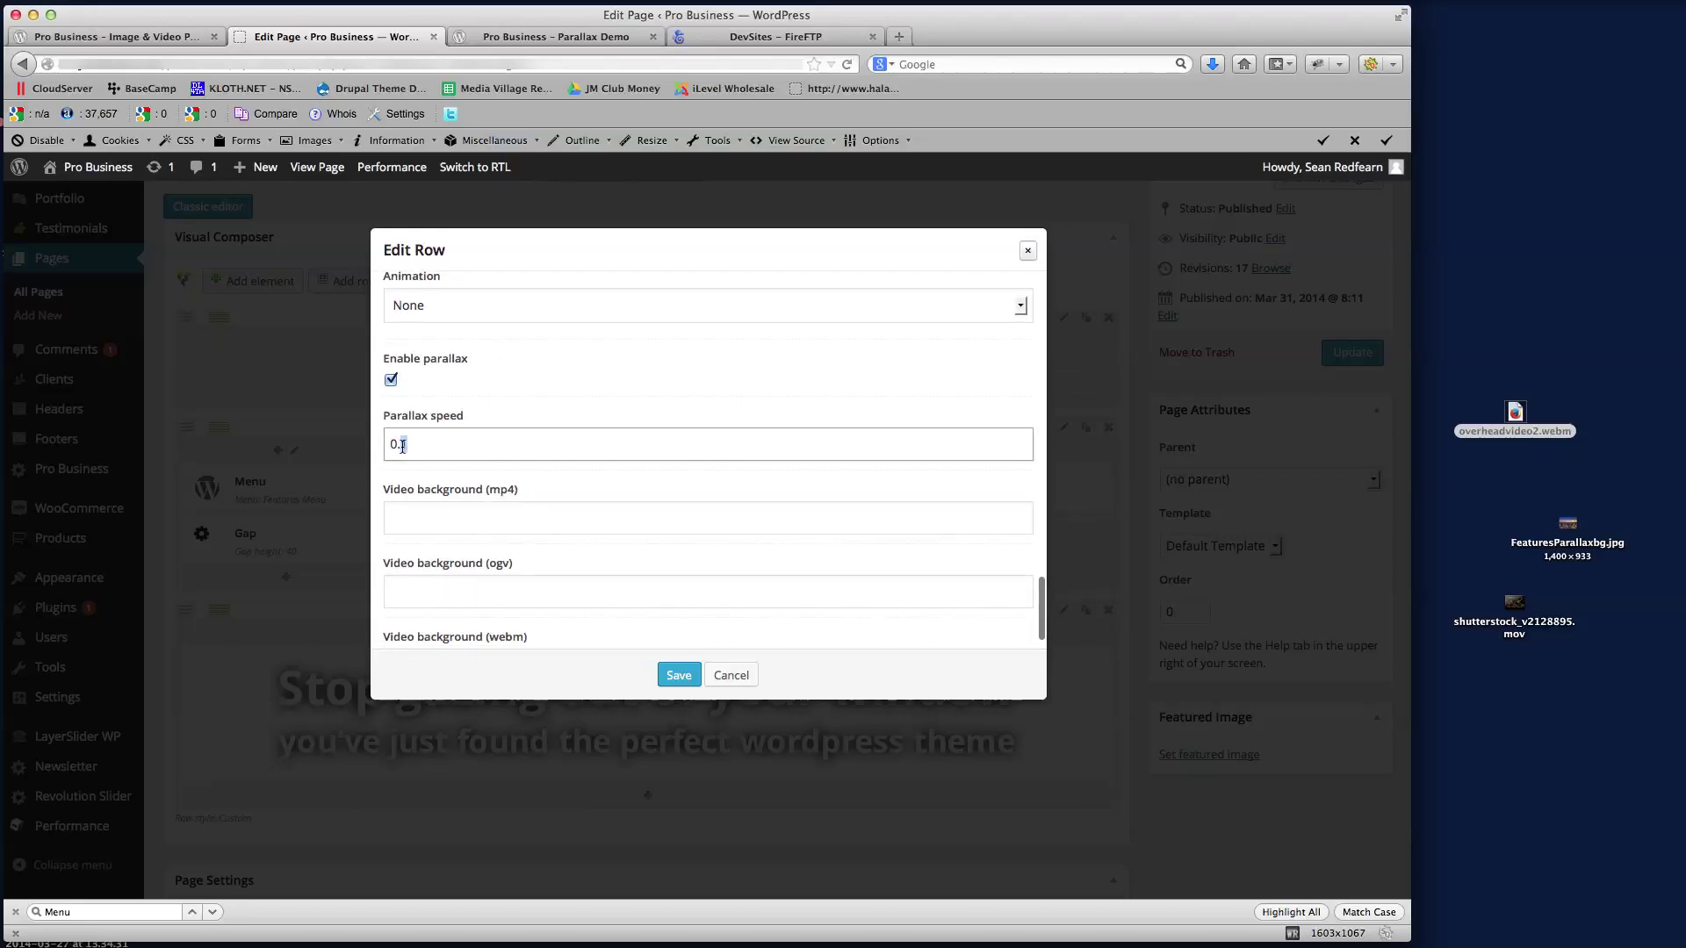
click(579, 383)
scroll(614, 455, down, 1)
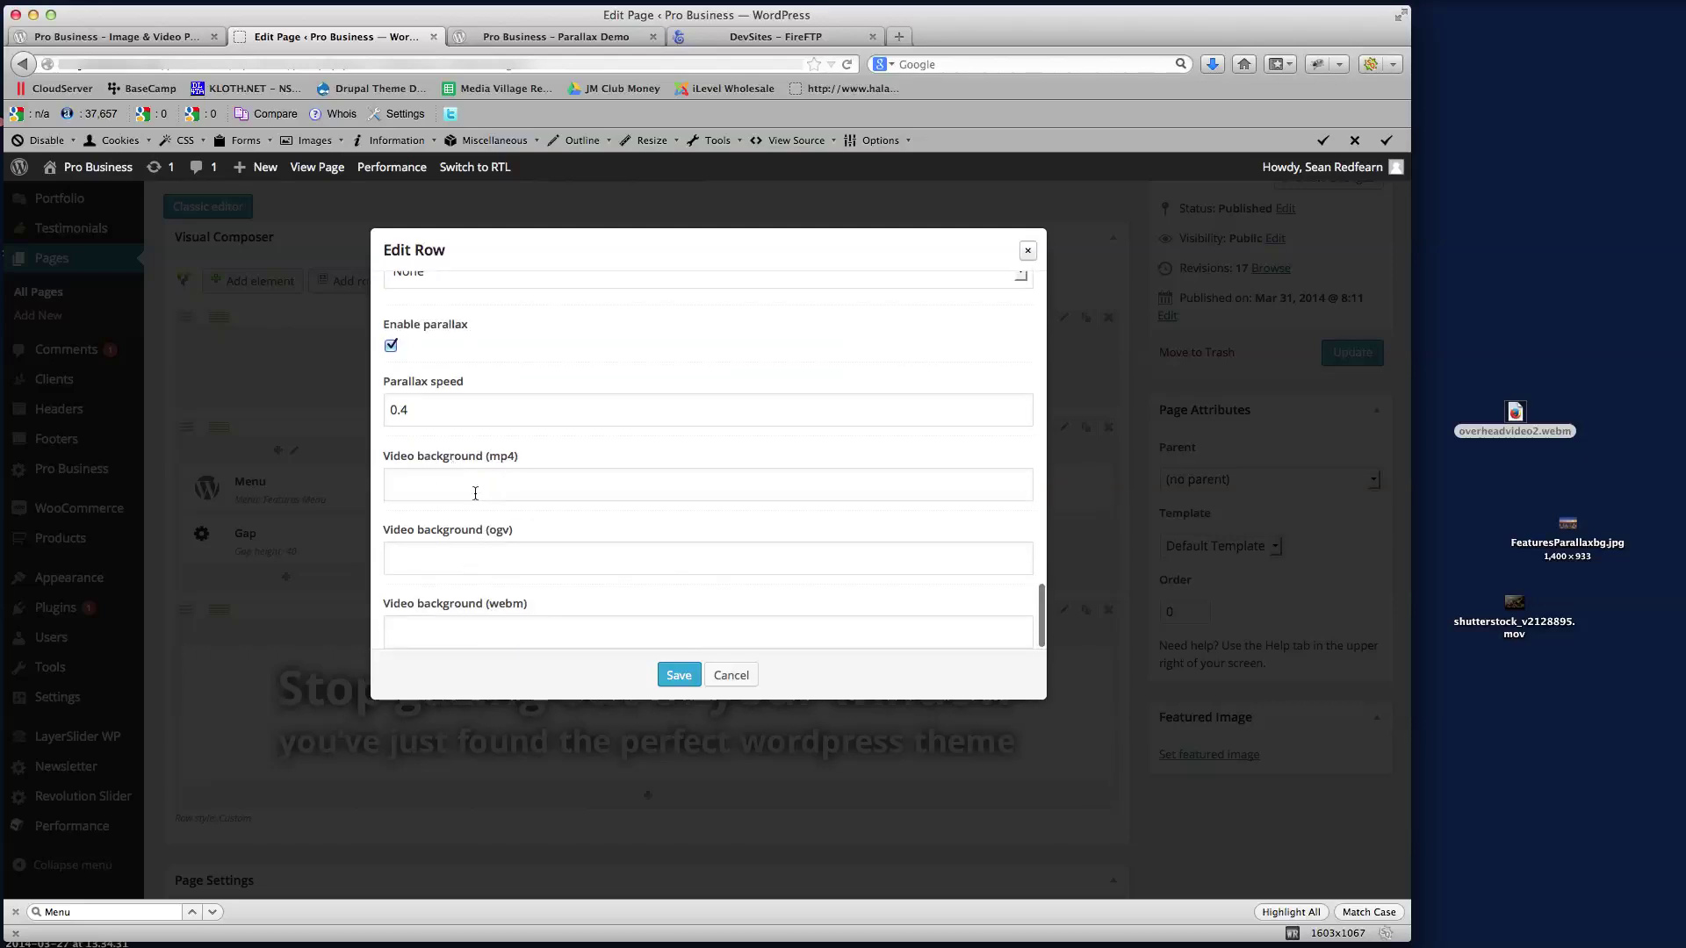
click(474, 623)
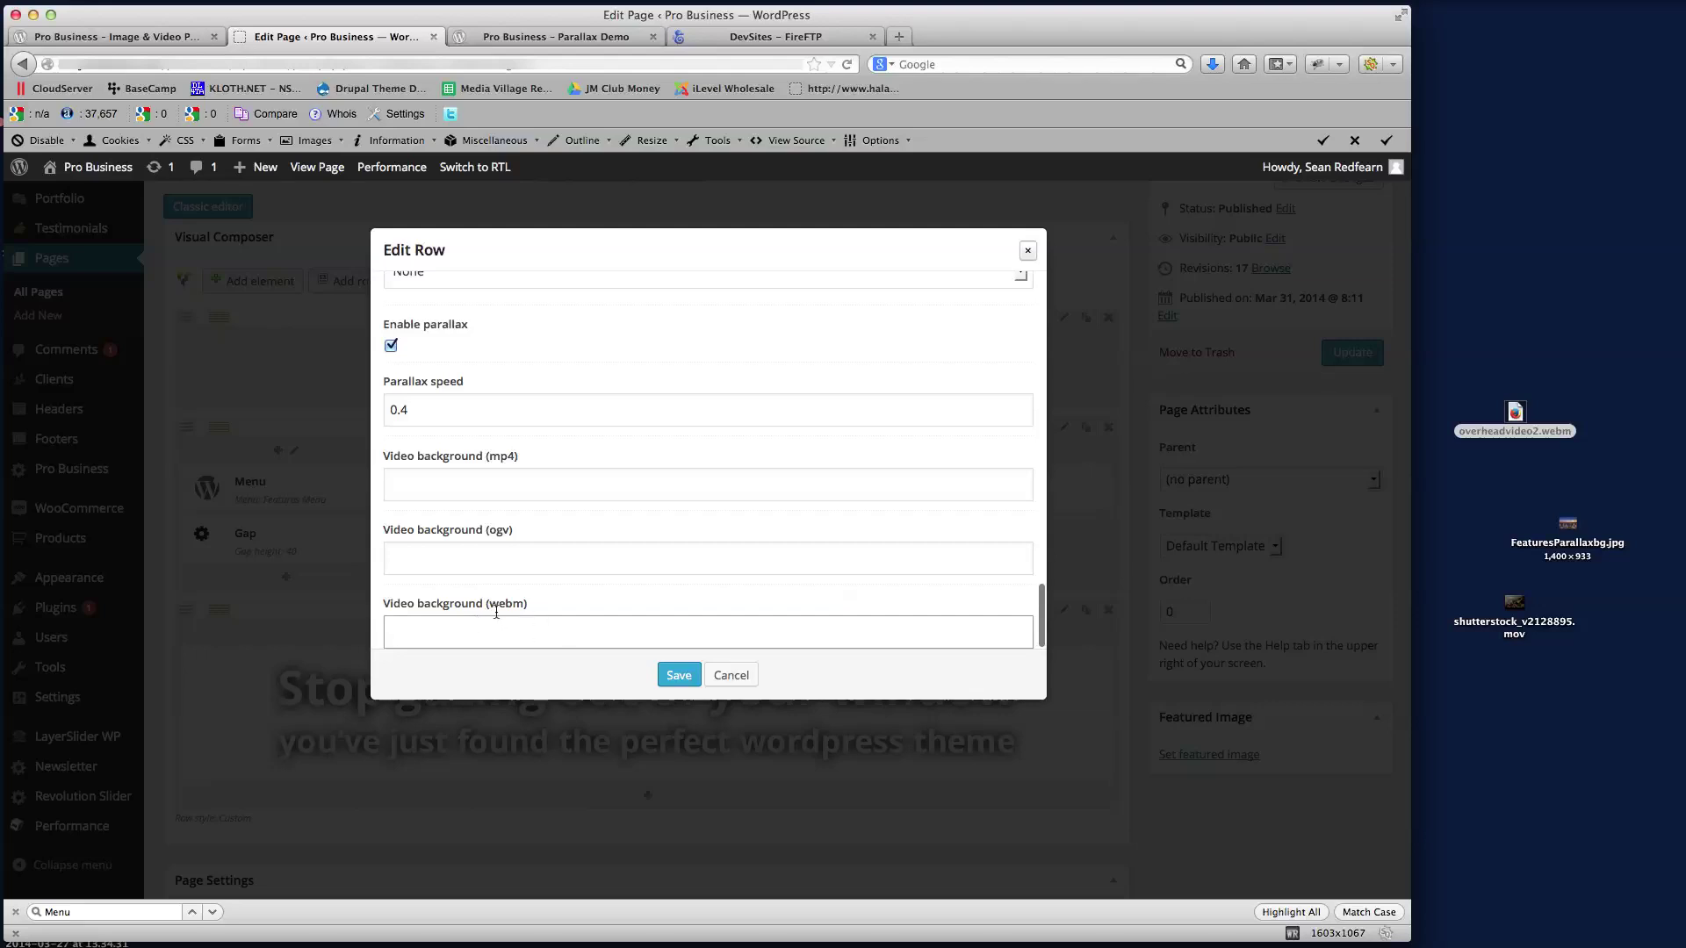
double_click(503, 604)
click(504, 604)
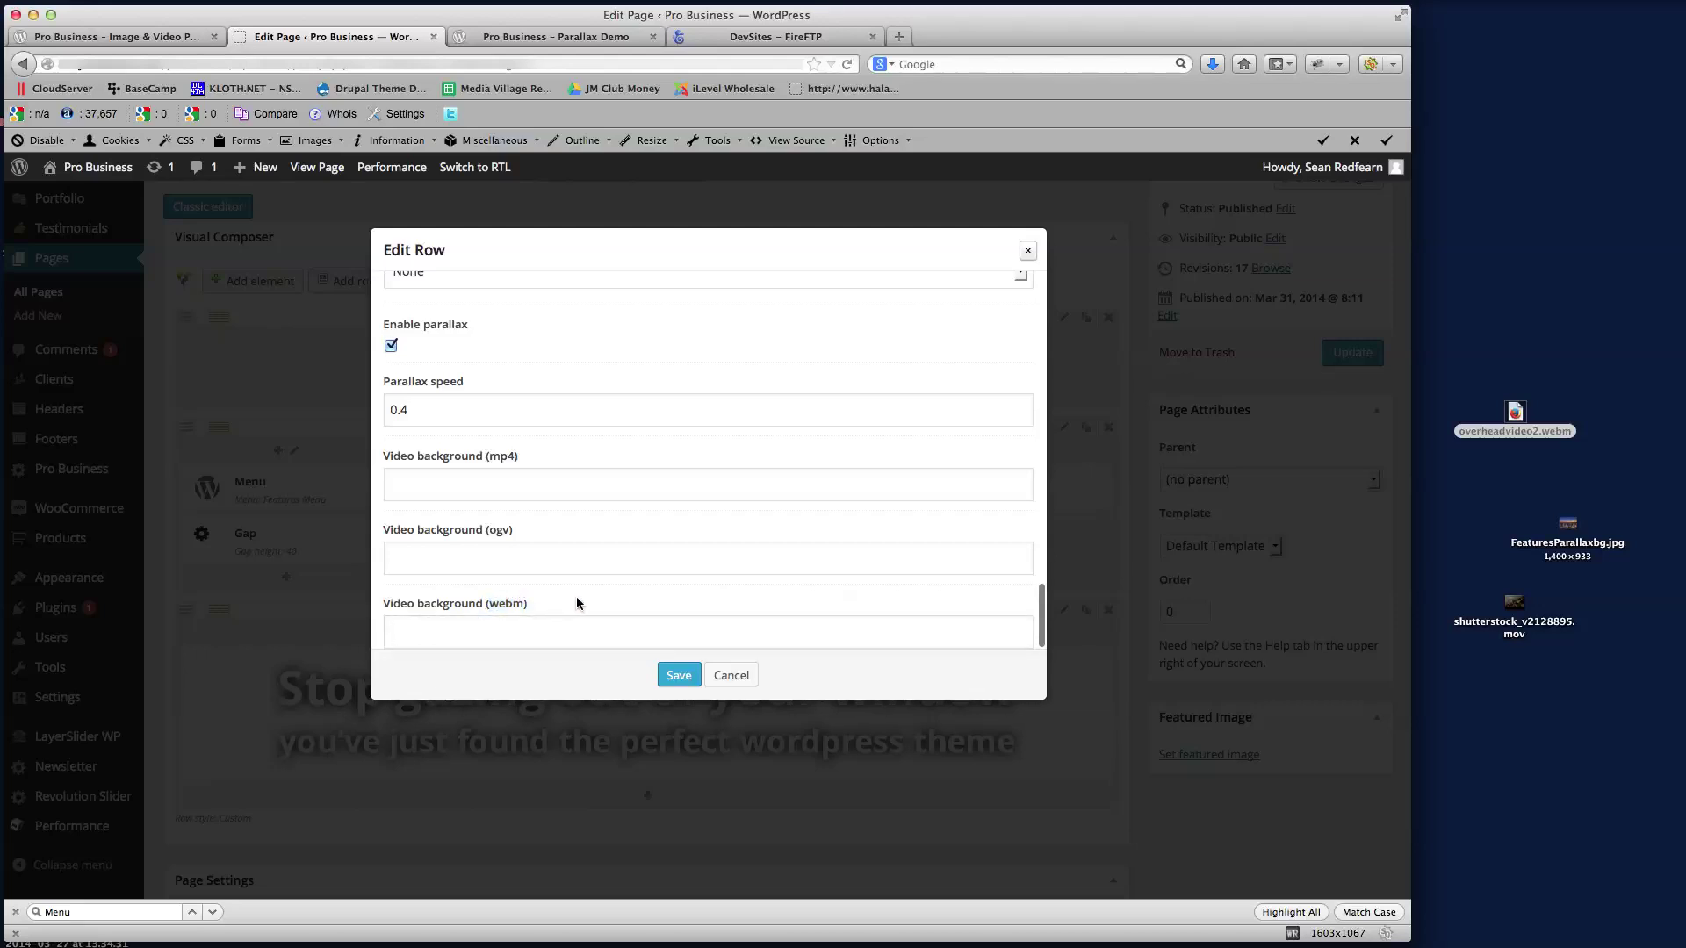
double_click(494, 604)
click(592, 601)
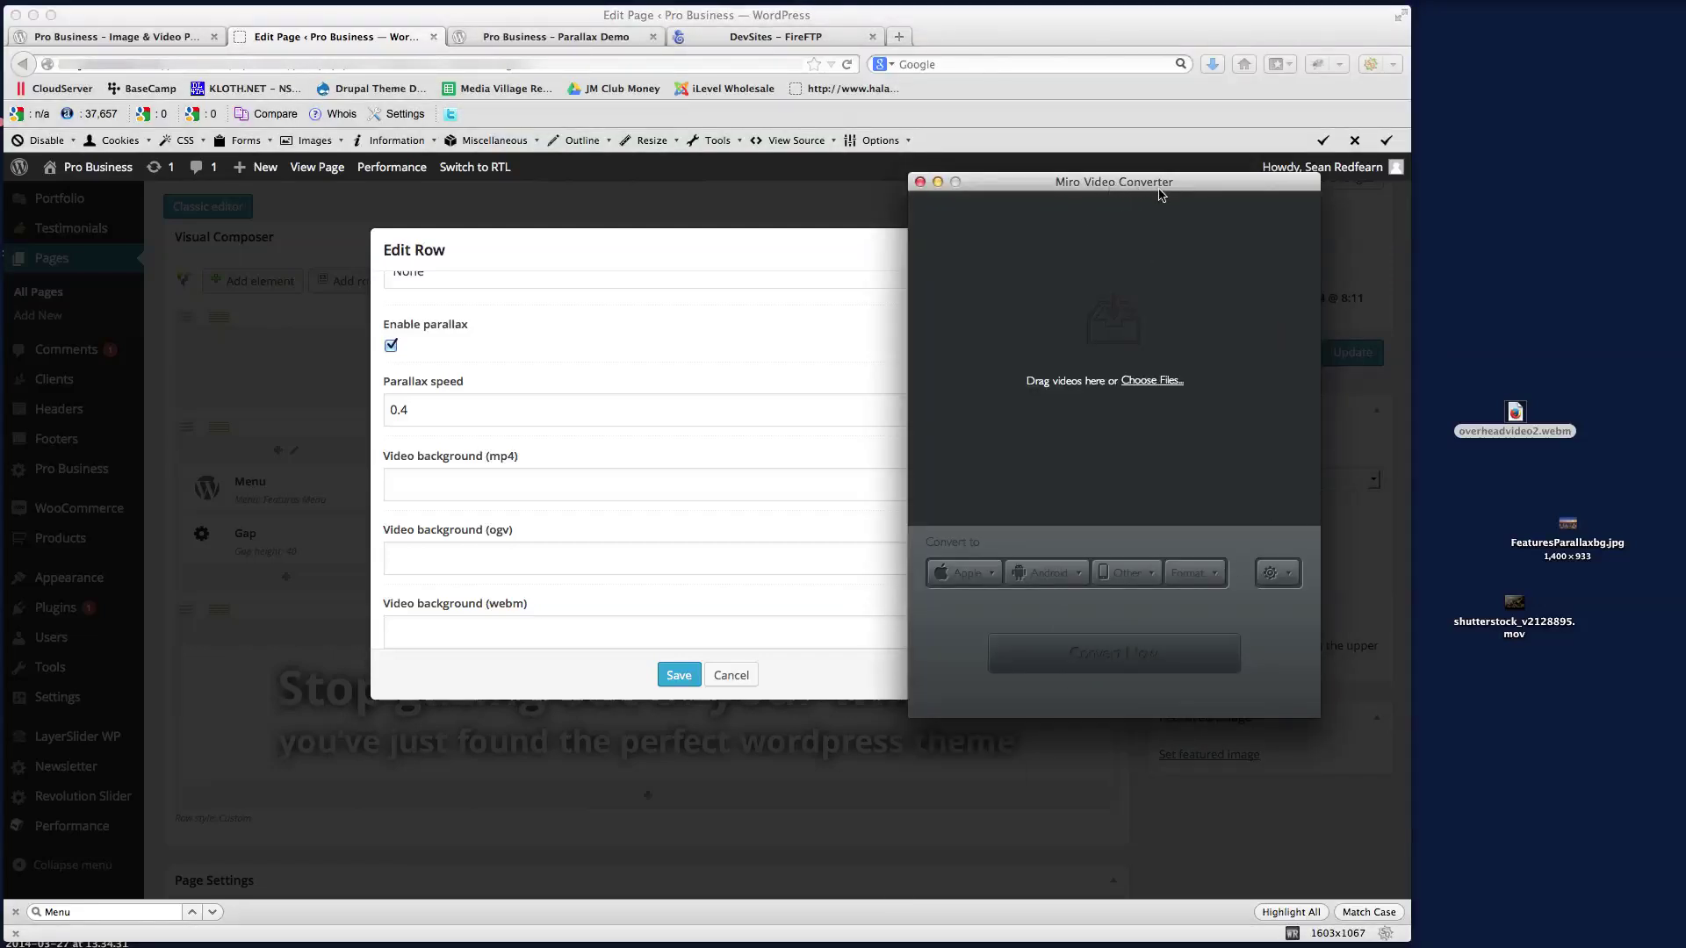
click(919, 185)
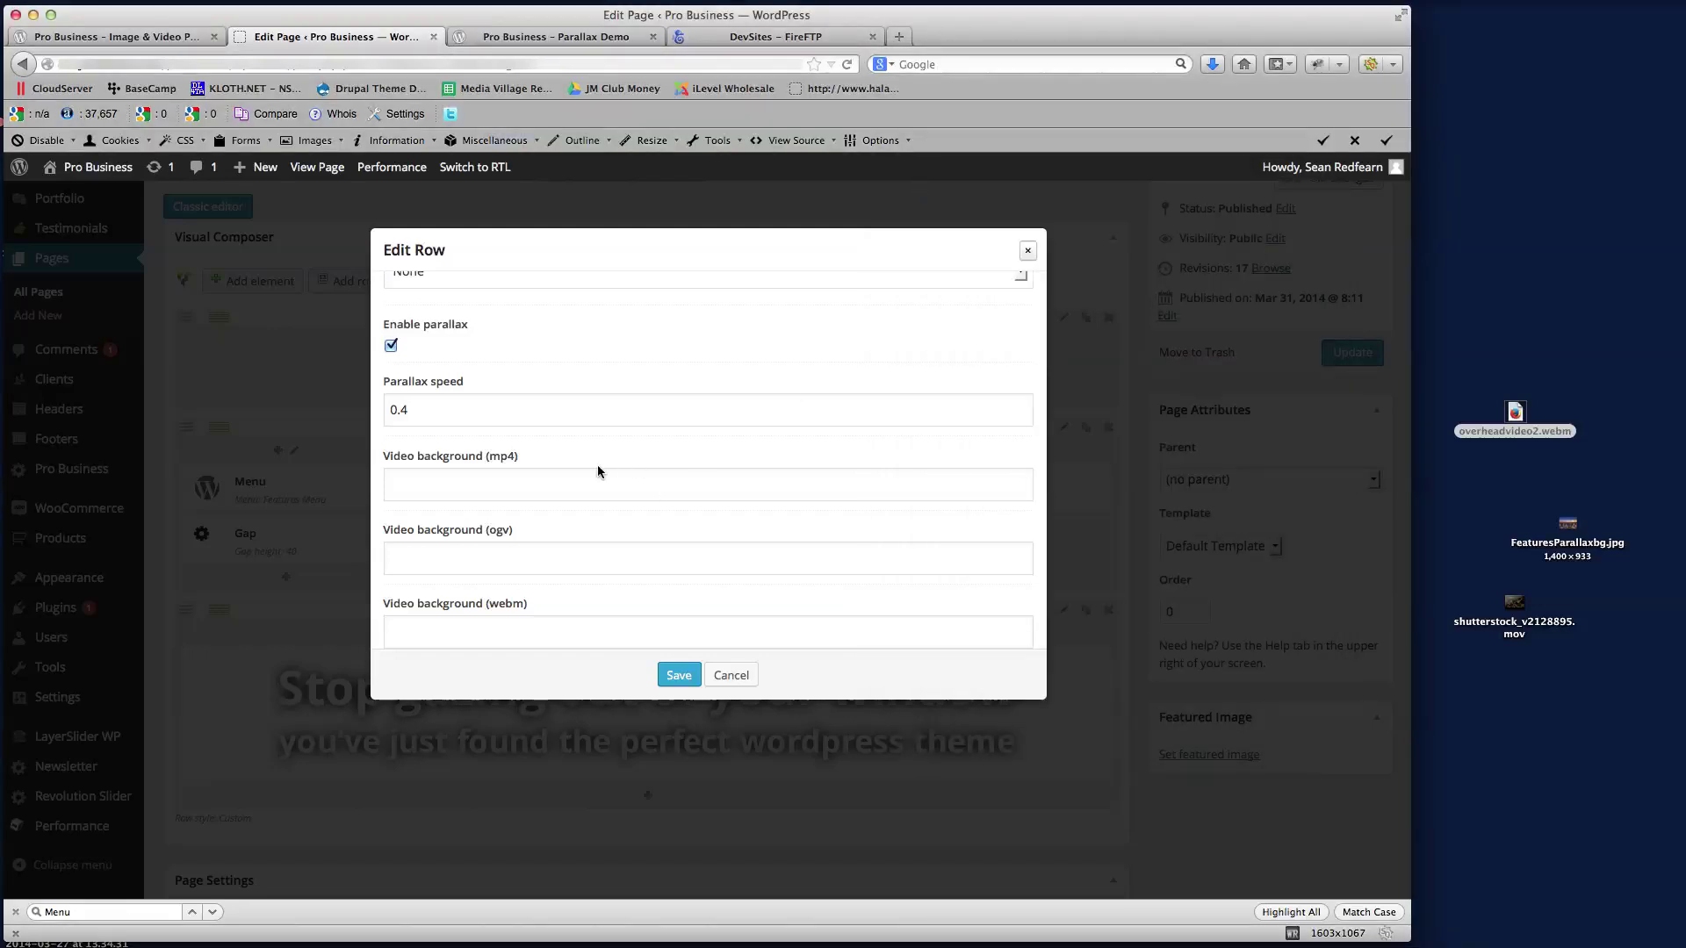
click(656, 498)
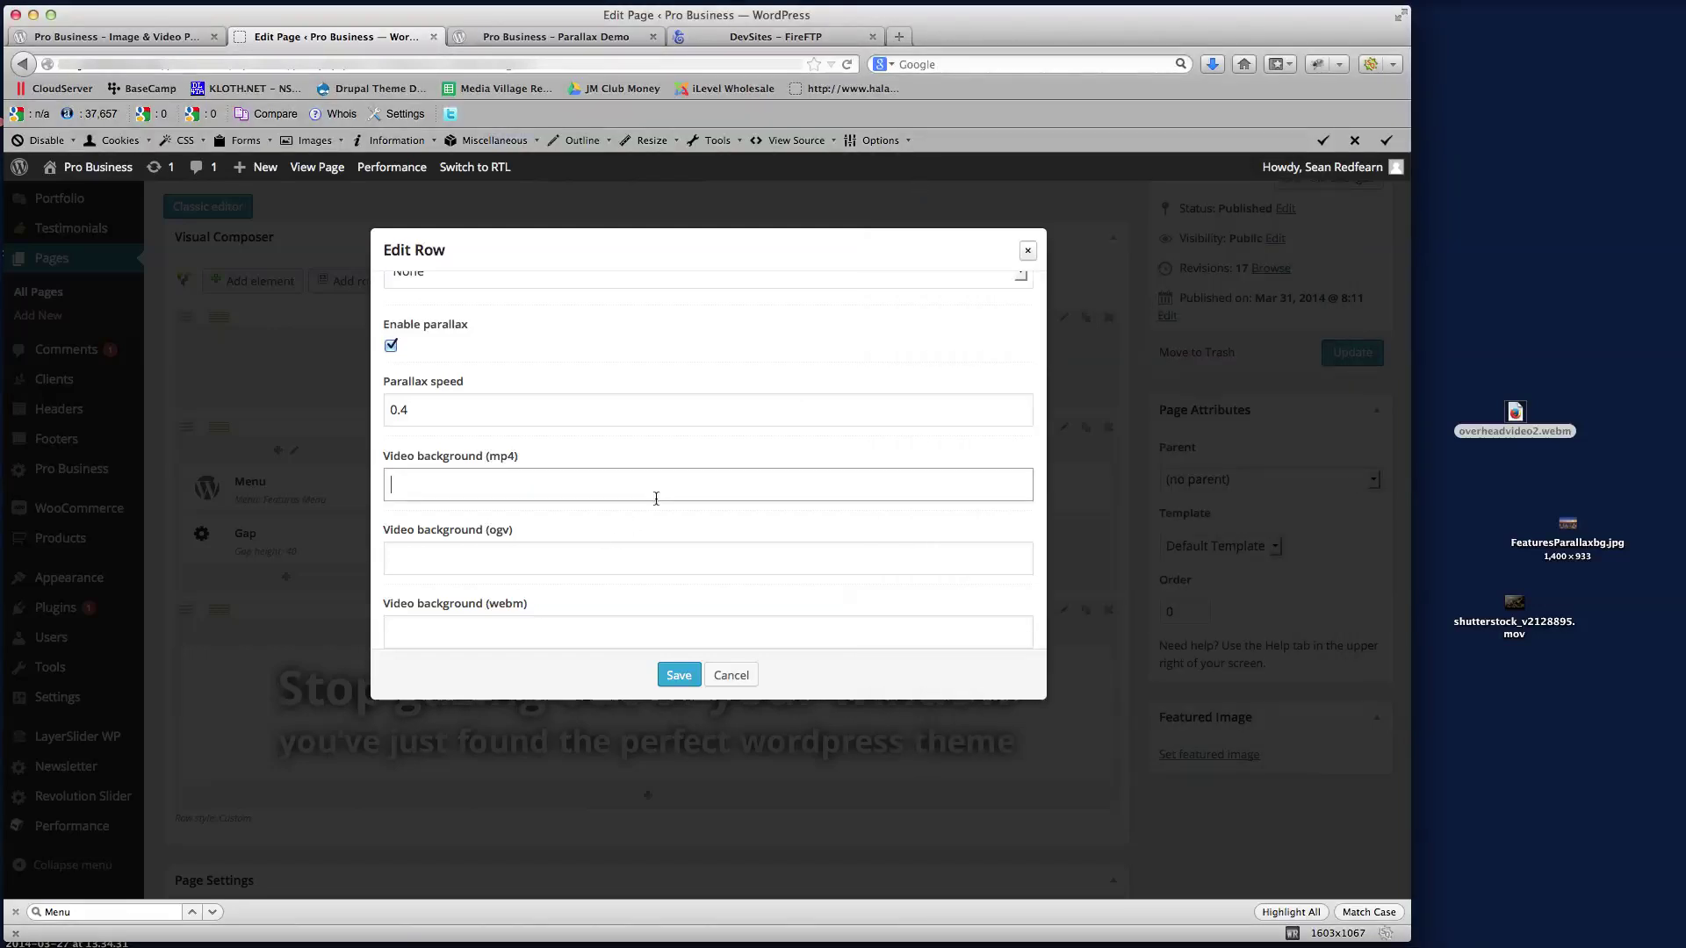
- Paste the uploaded file's URL ending in /uploads/2014/01/overheadvideo2.webm as the row's WebM video background and save the row settings
click(425, 630)
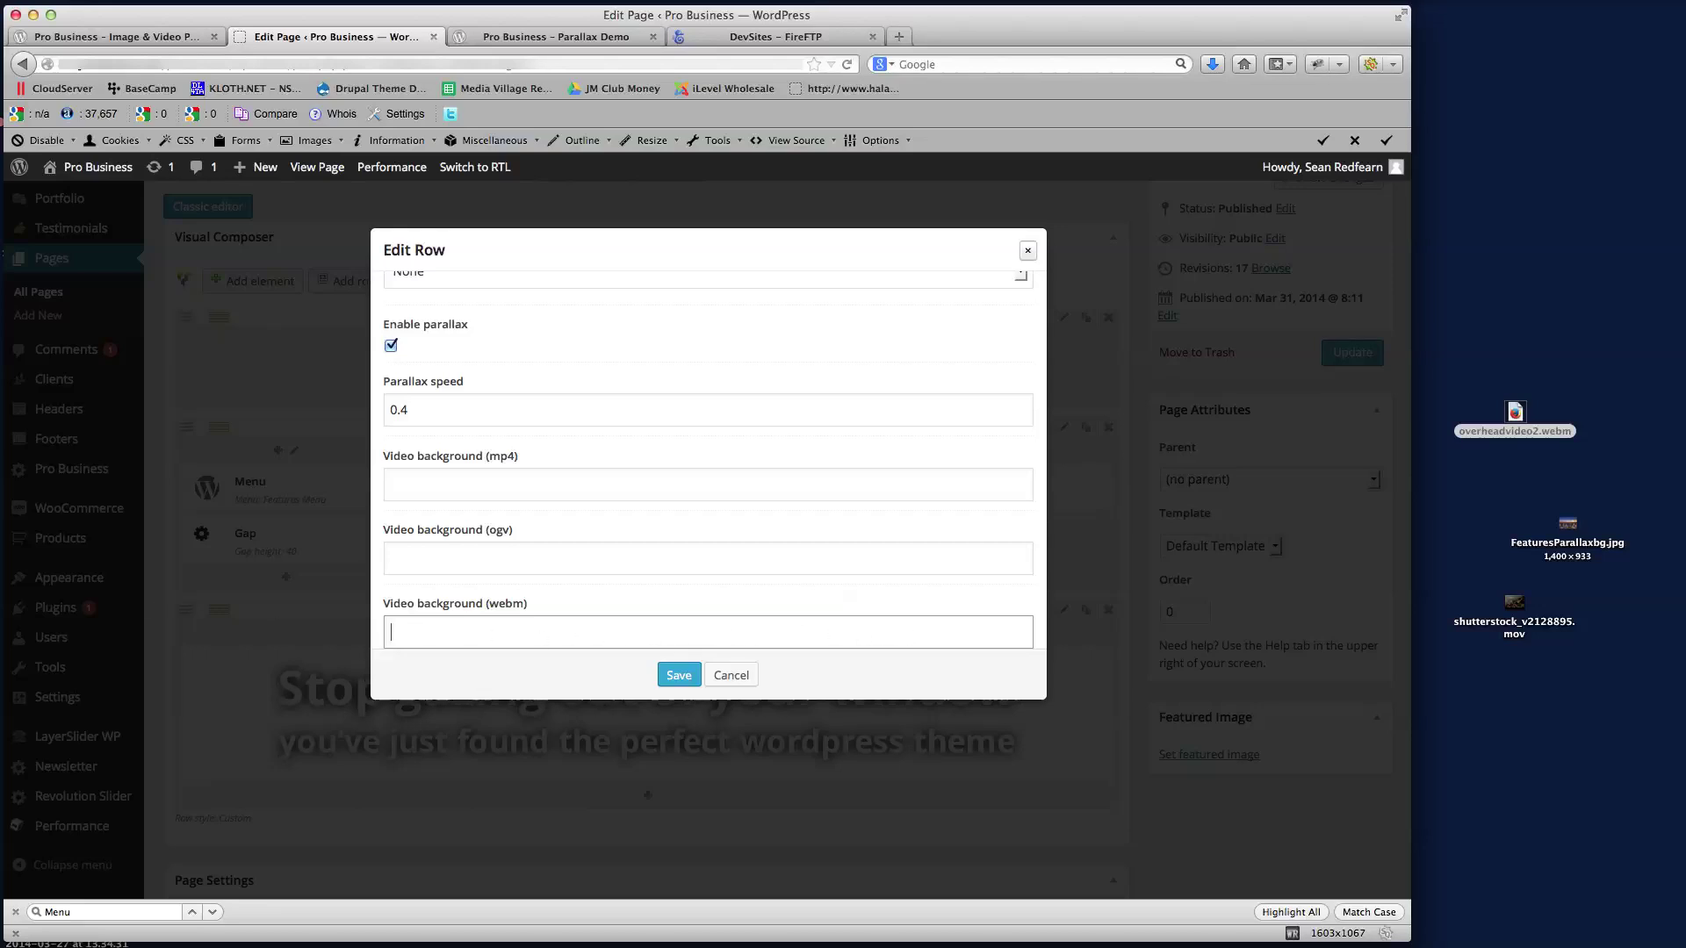
click(1515, 413)
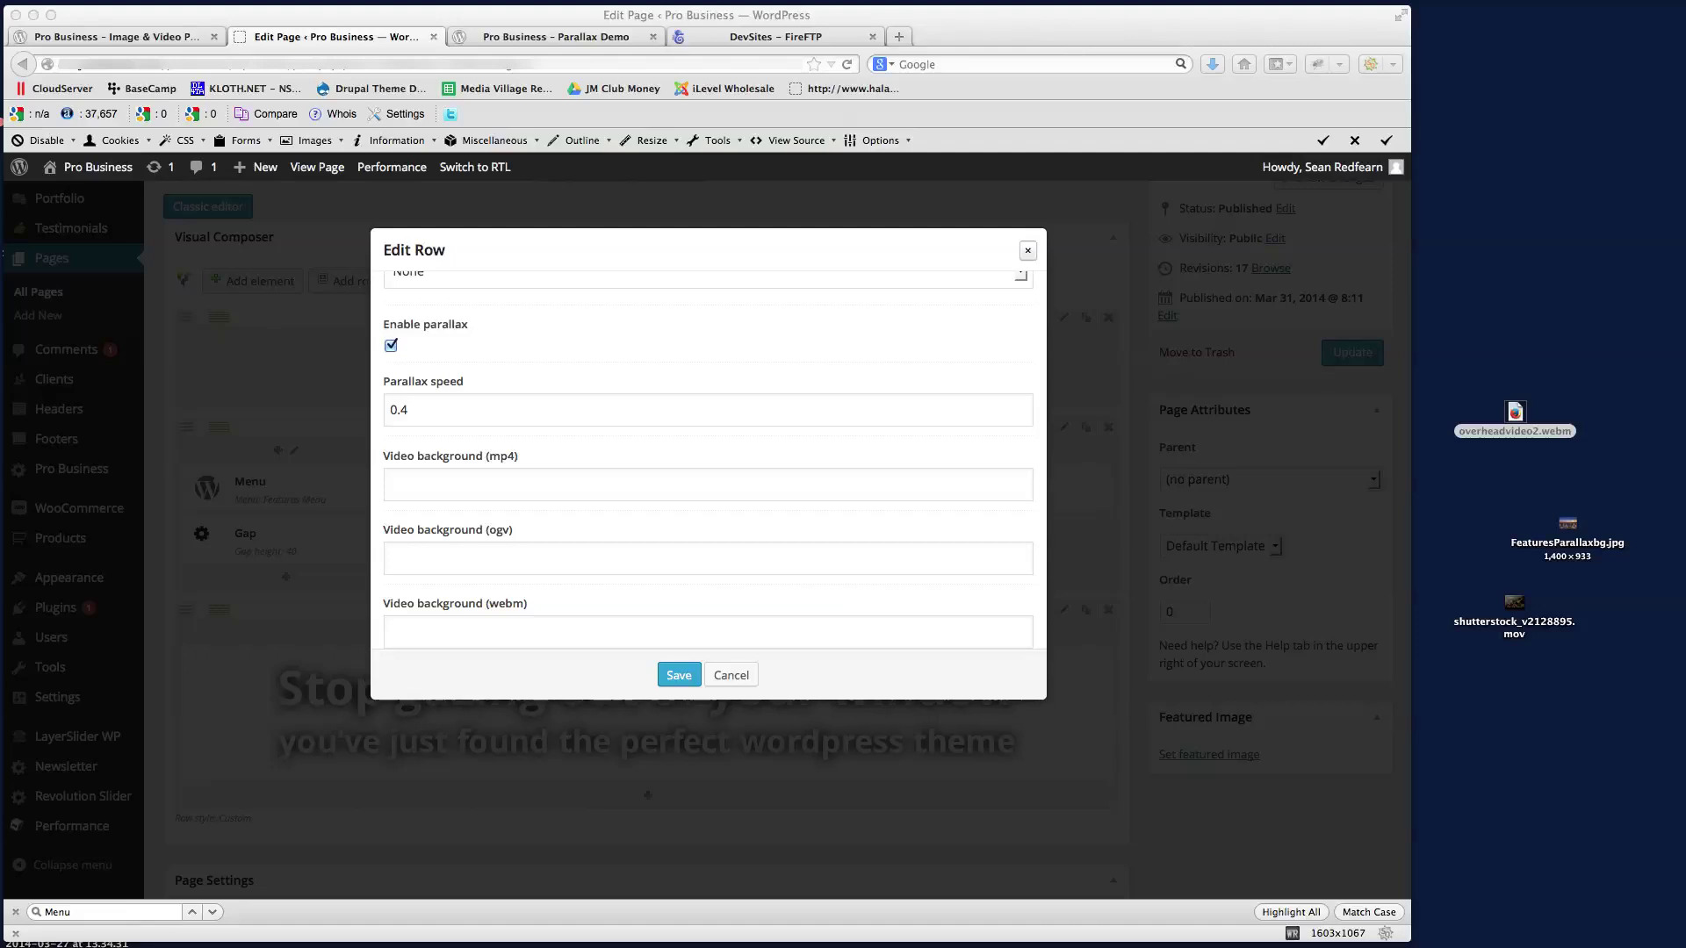
click(532, 632)
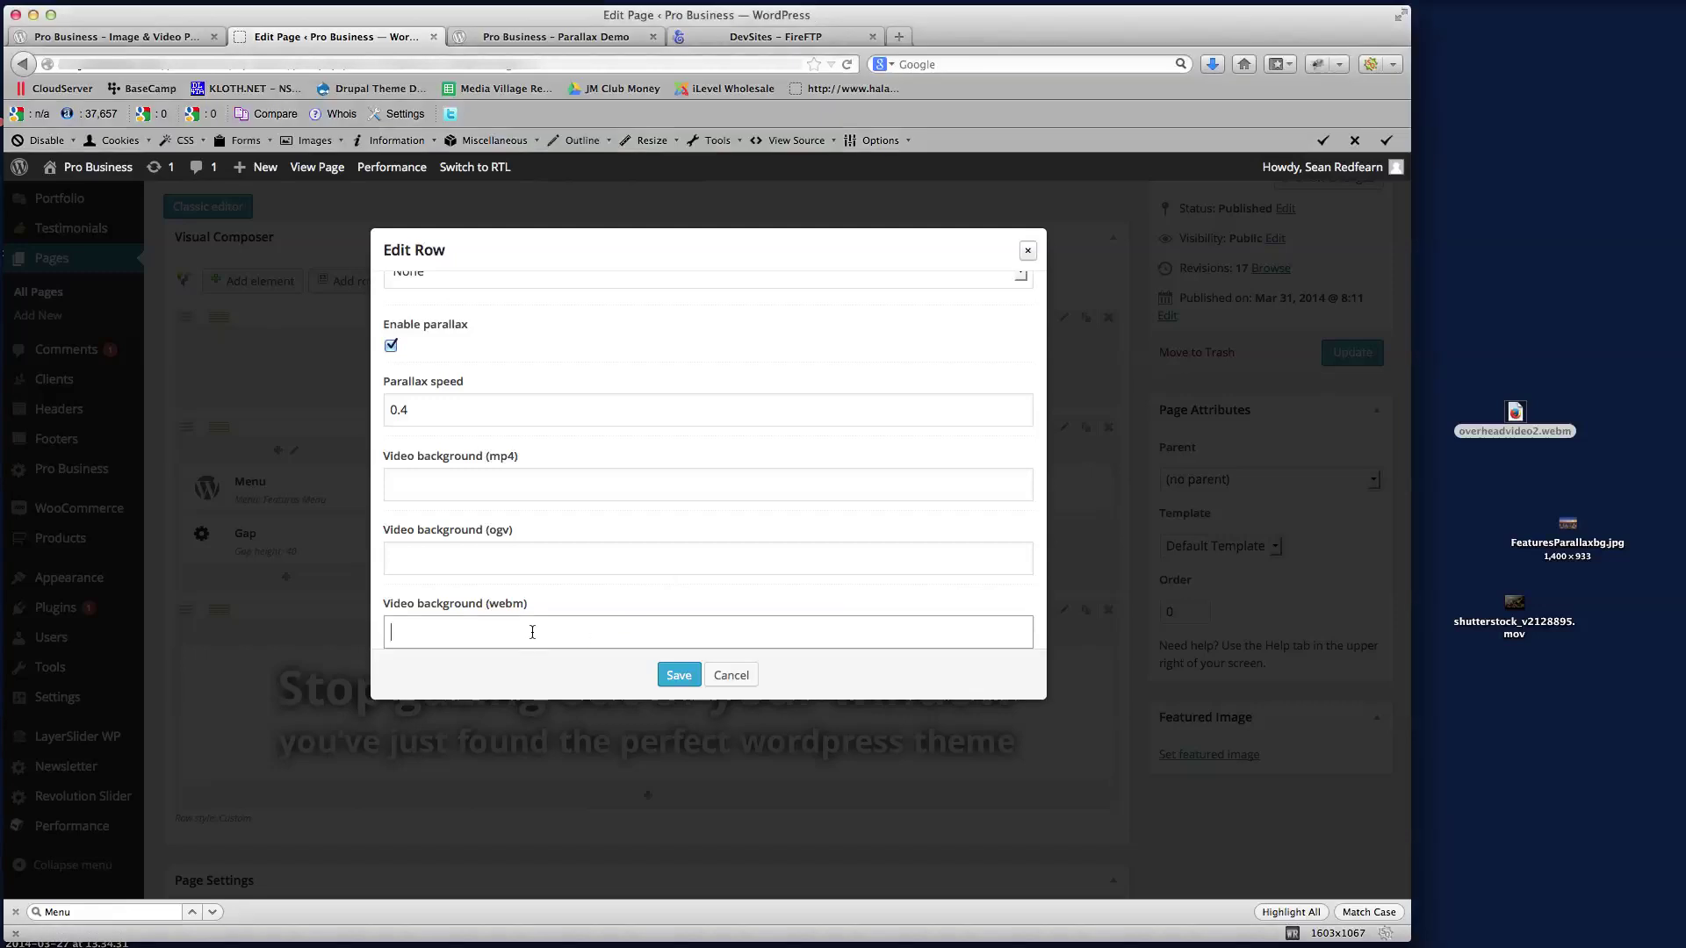
key(super+v)
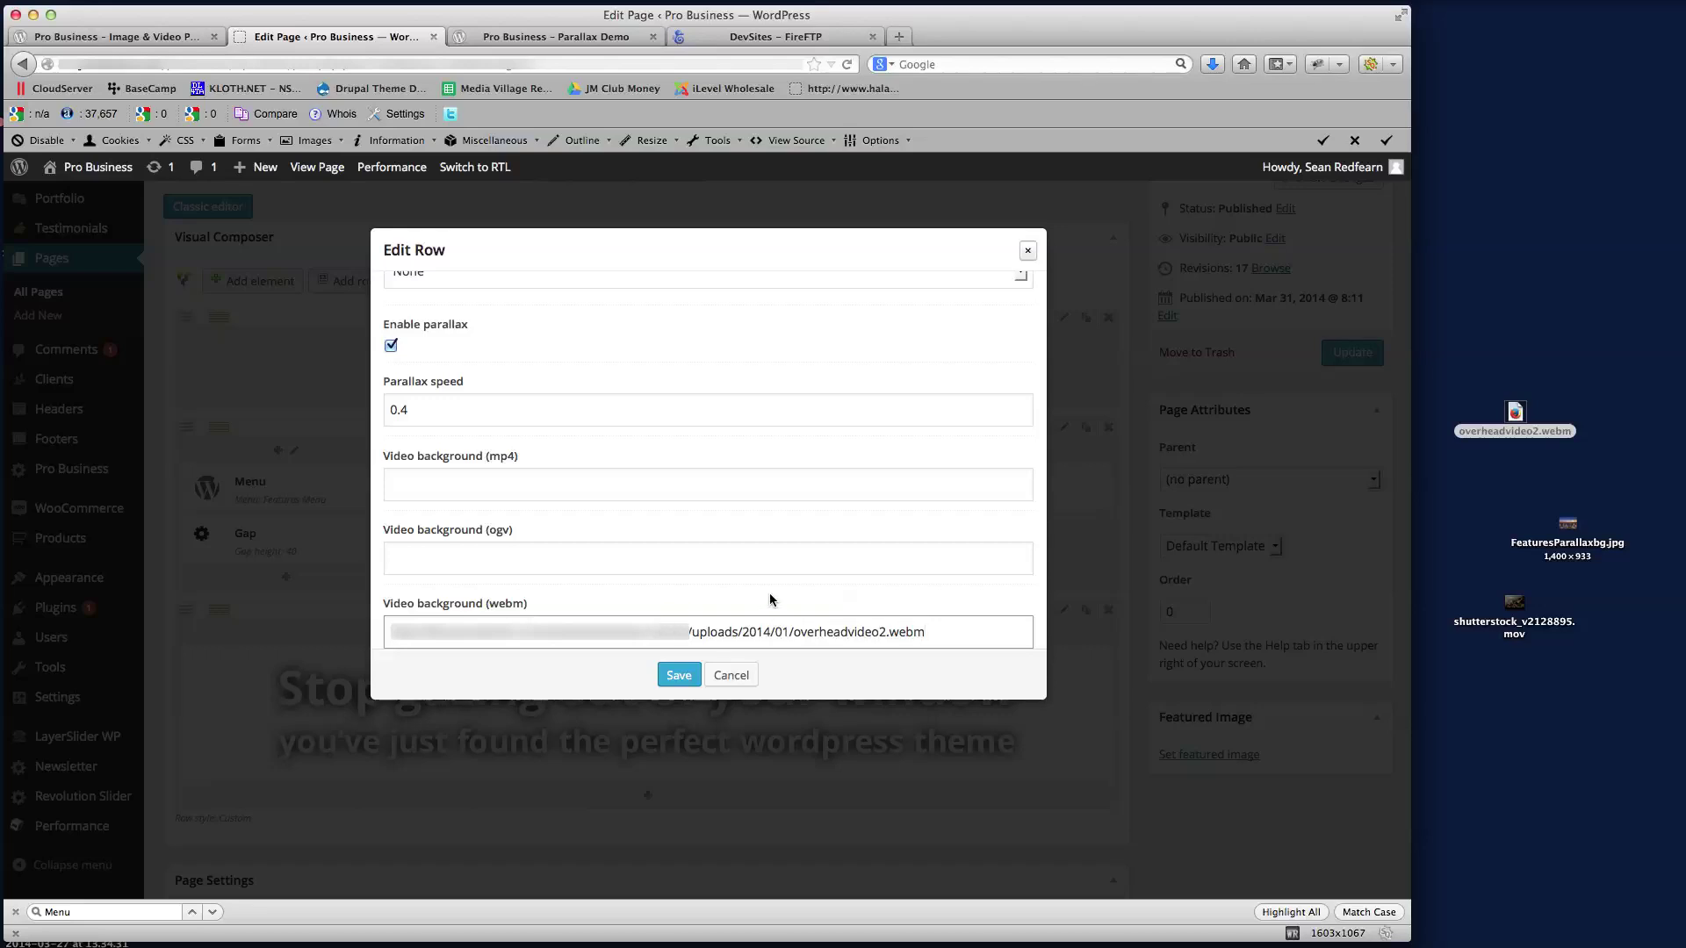
click(677, 677)
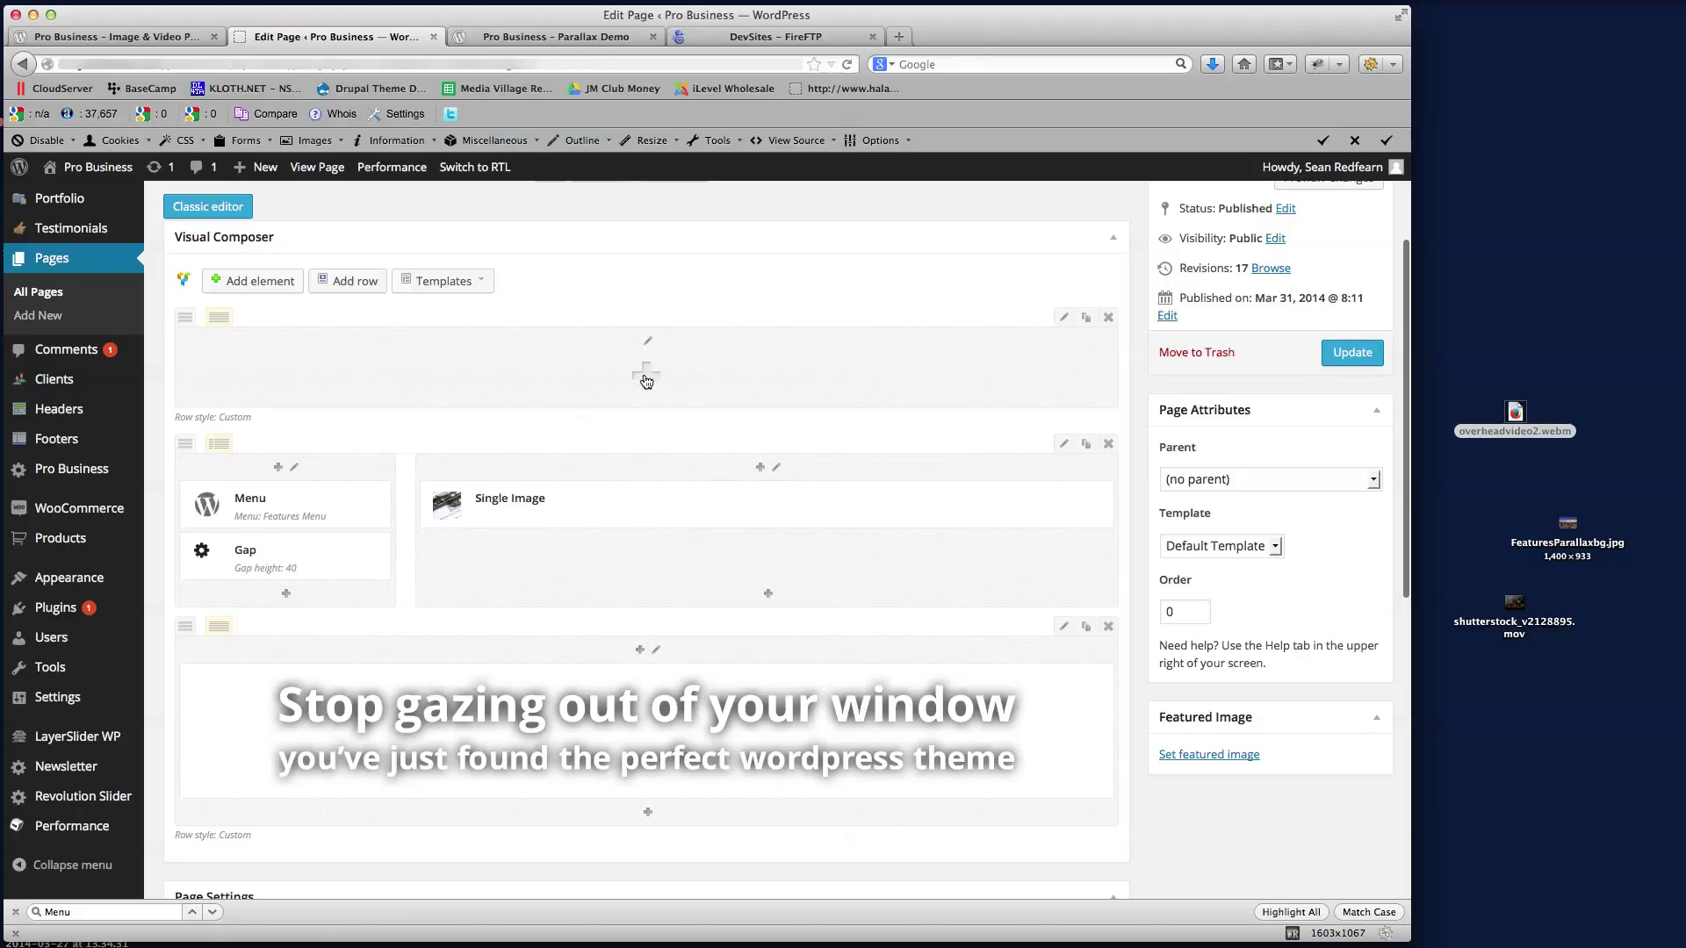
- Add a centre-aligned Text Block to the empty top row and clear its placeholder text
click(645, 379)
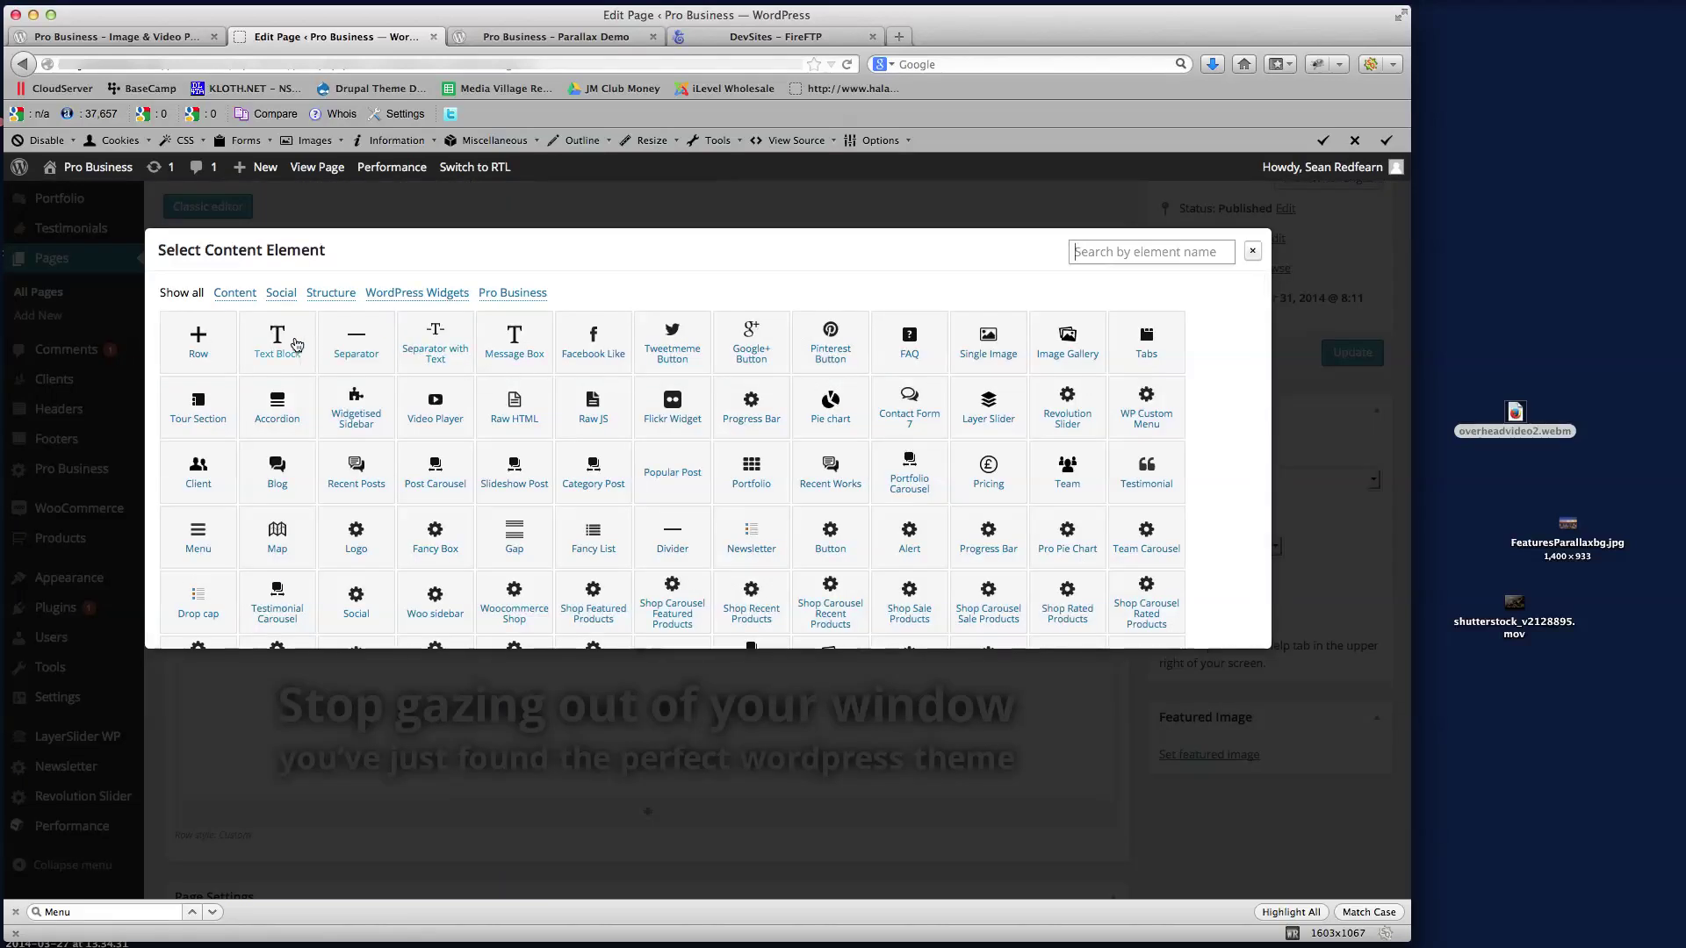
click(278, 342)
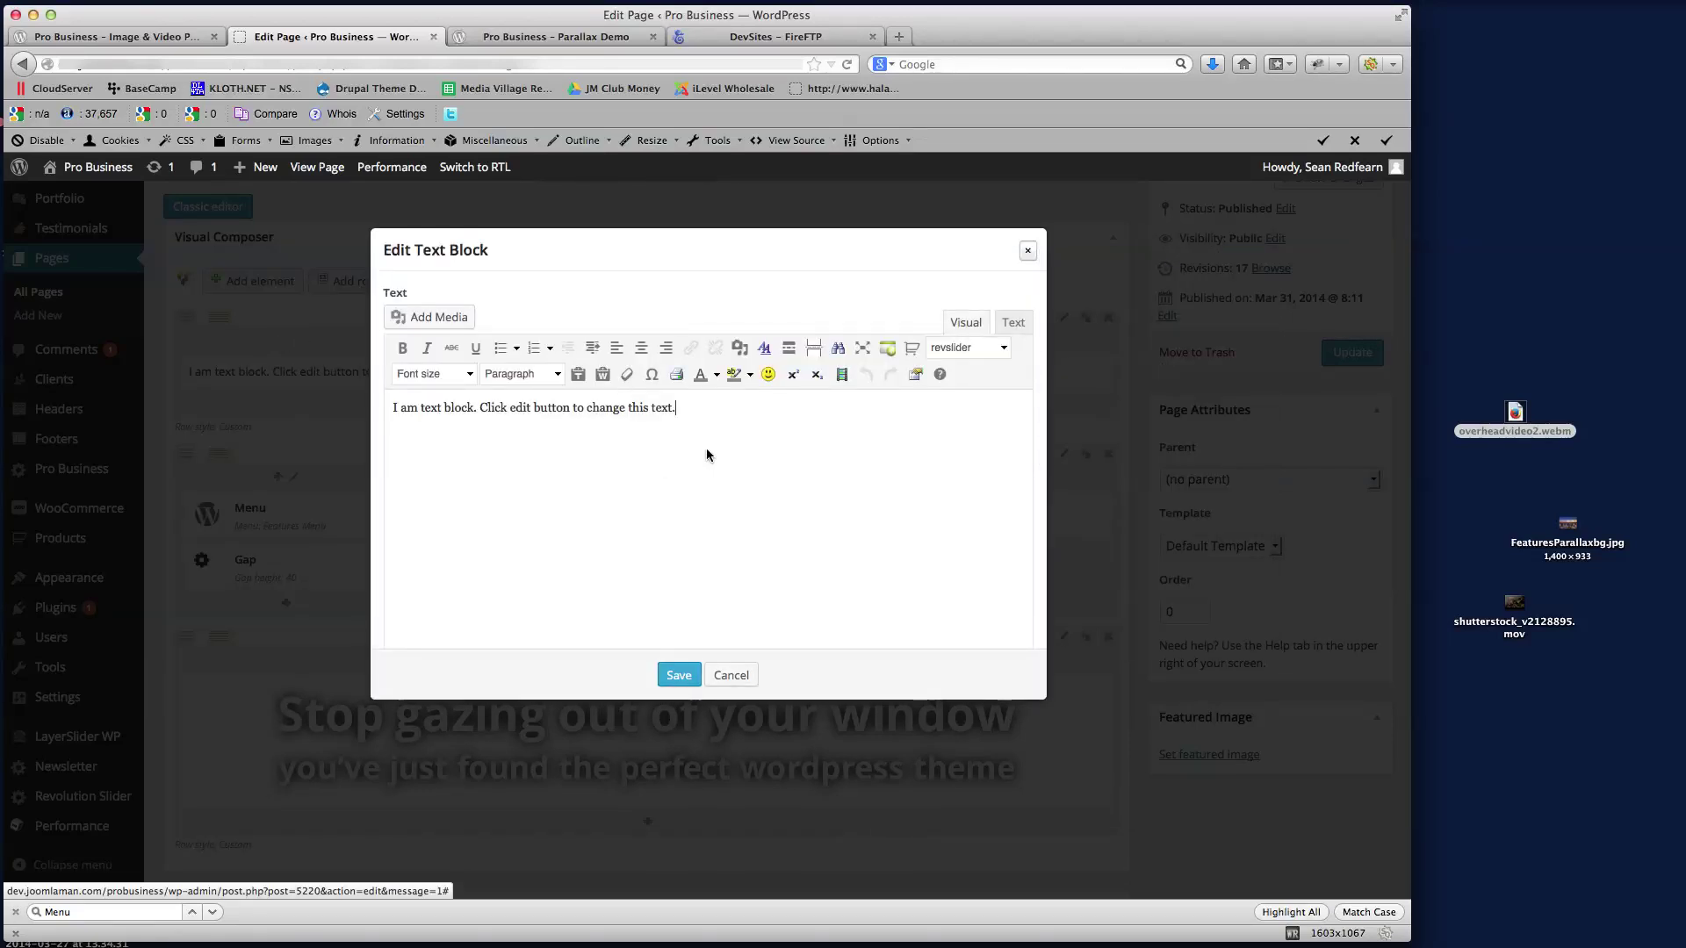
key(ctrl+a)
key(BackSpace)
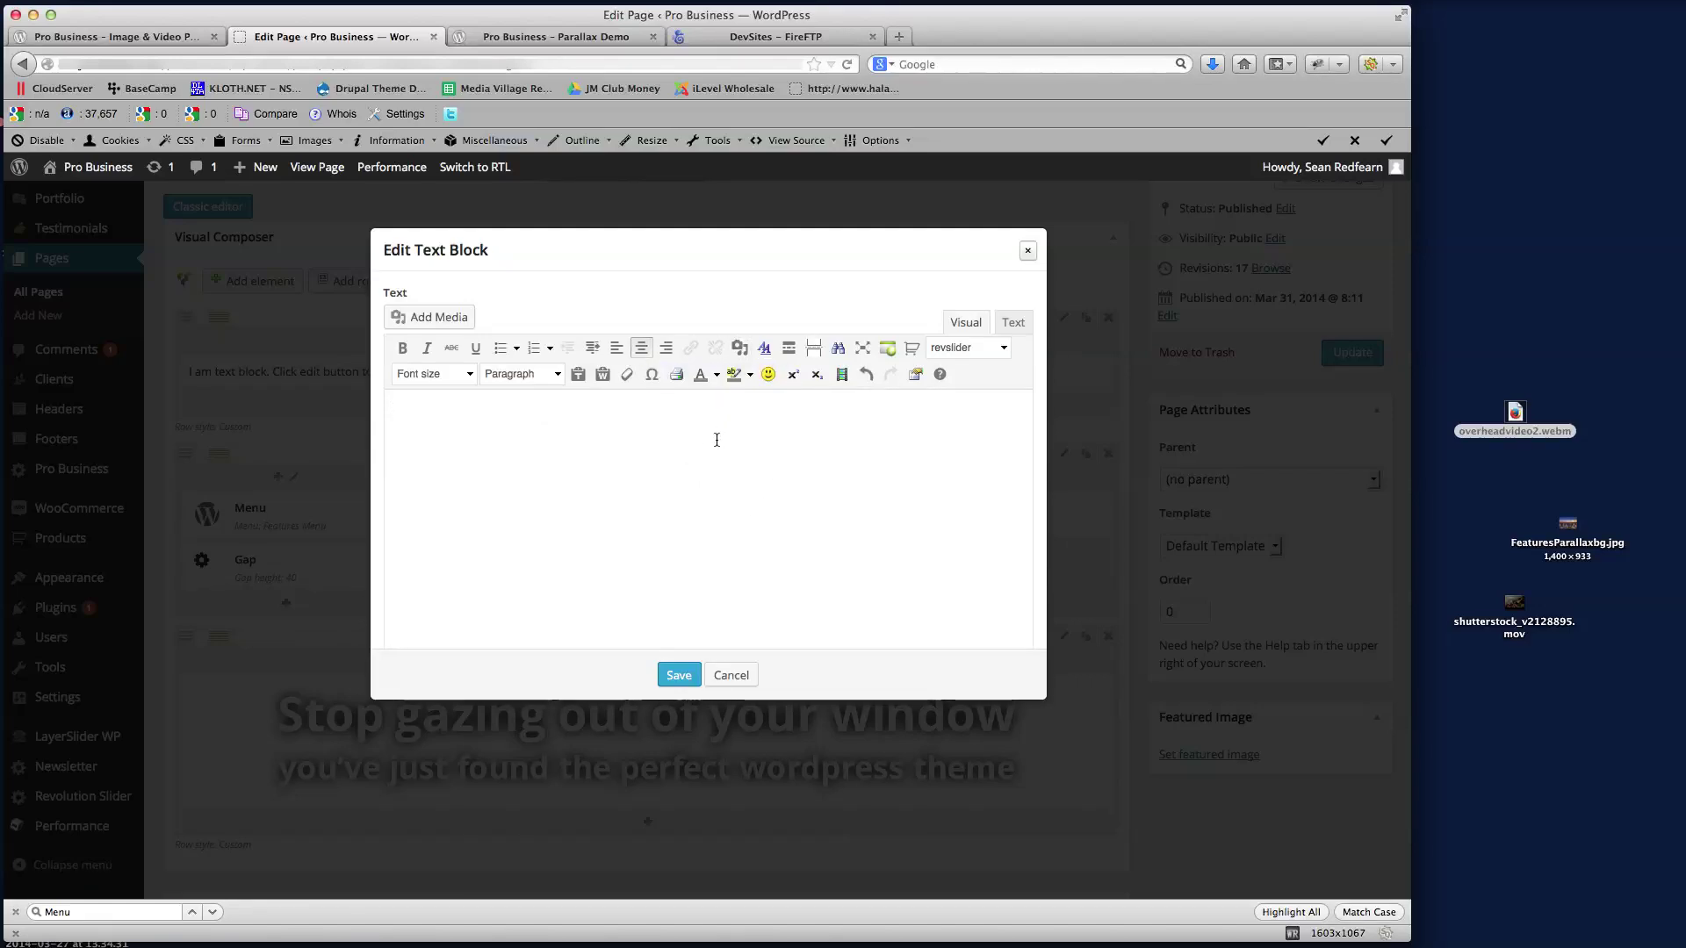
- Insert features-videoparallax.png from the media library into the text block at full size, 669 × 184, with centre alignment
click(446, 318)
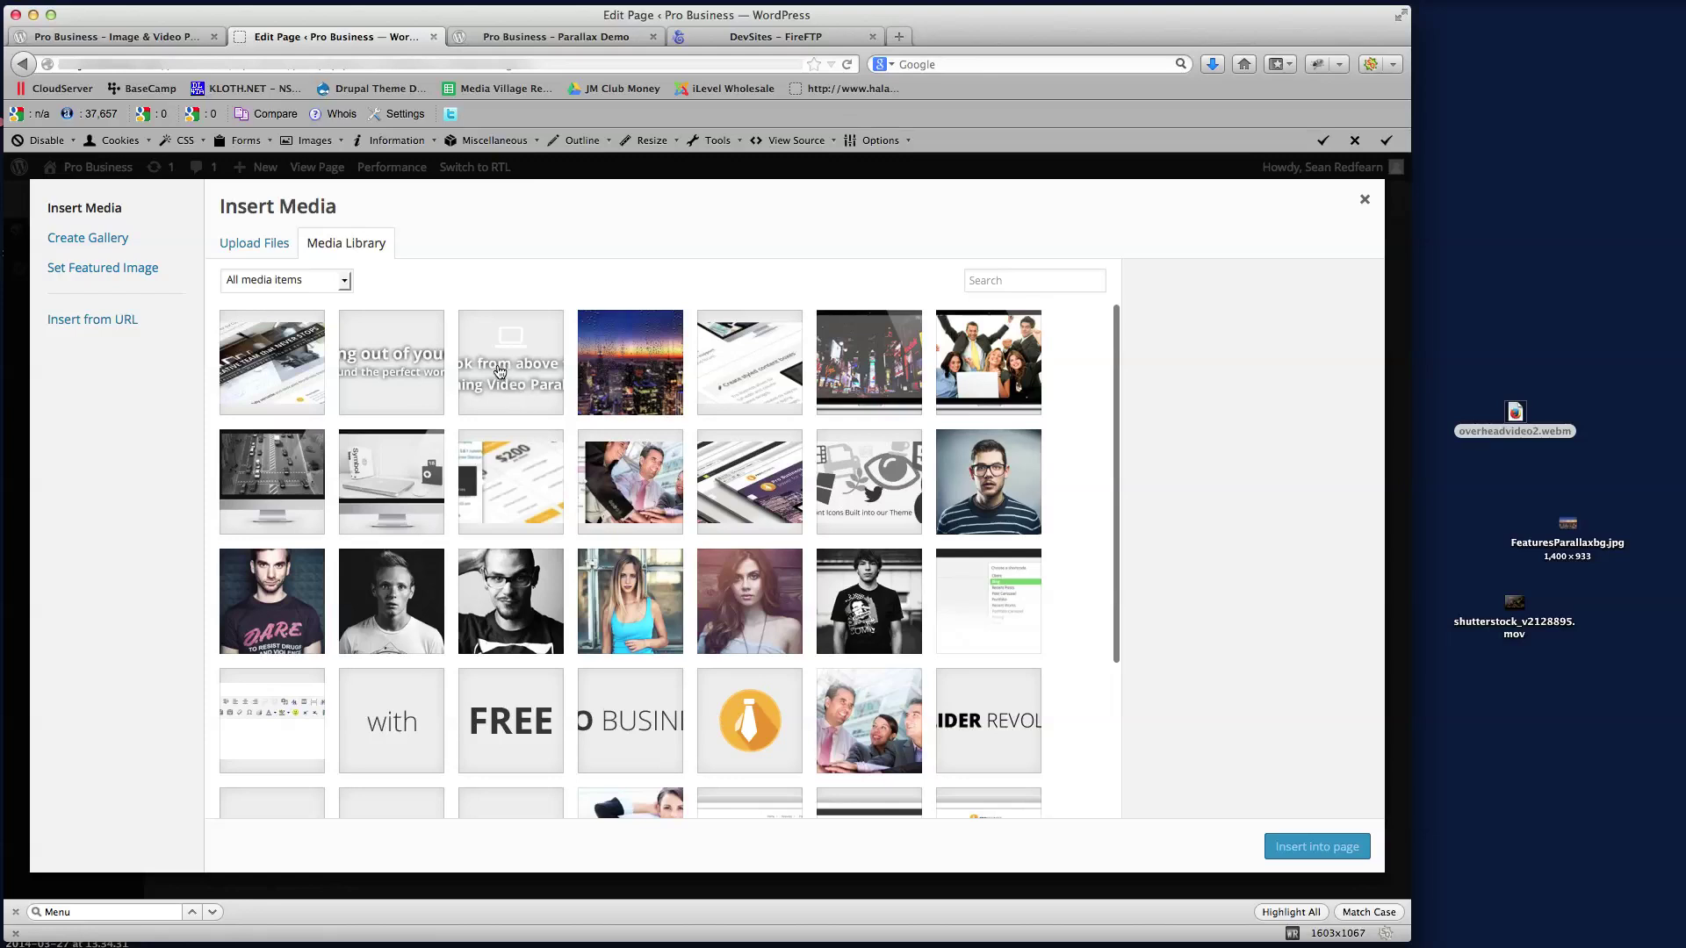
click(499, 371)
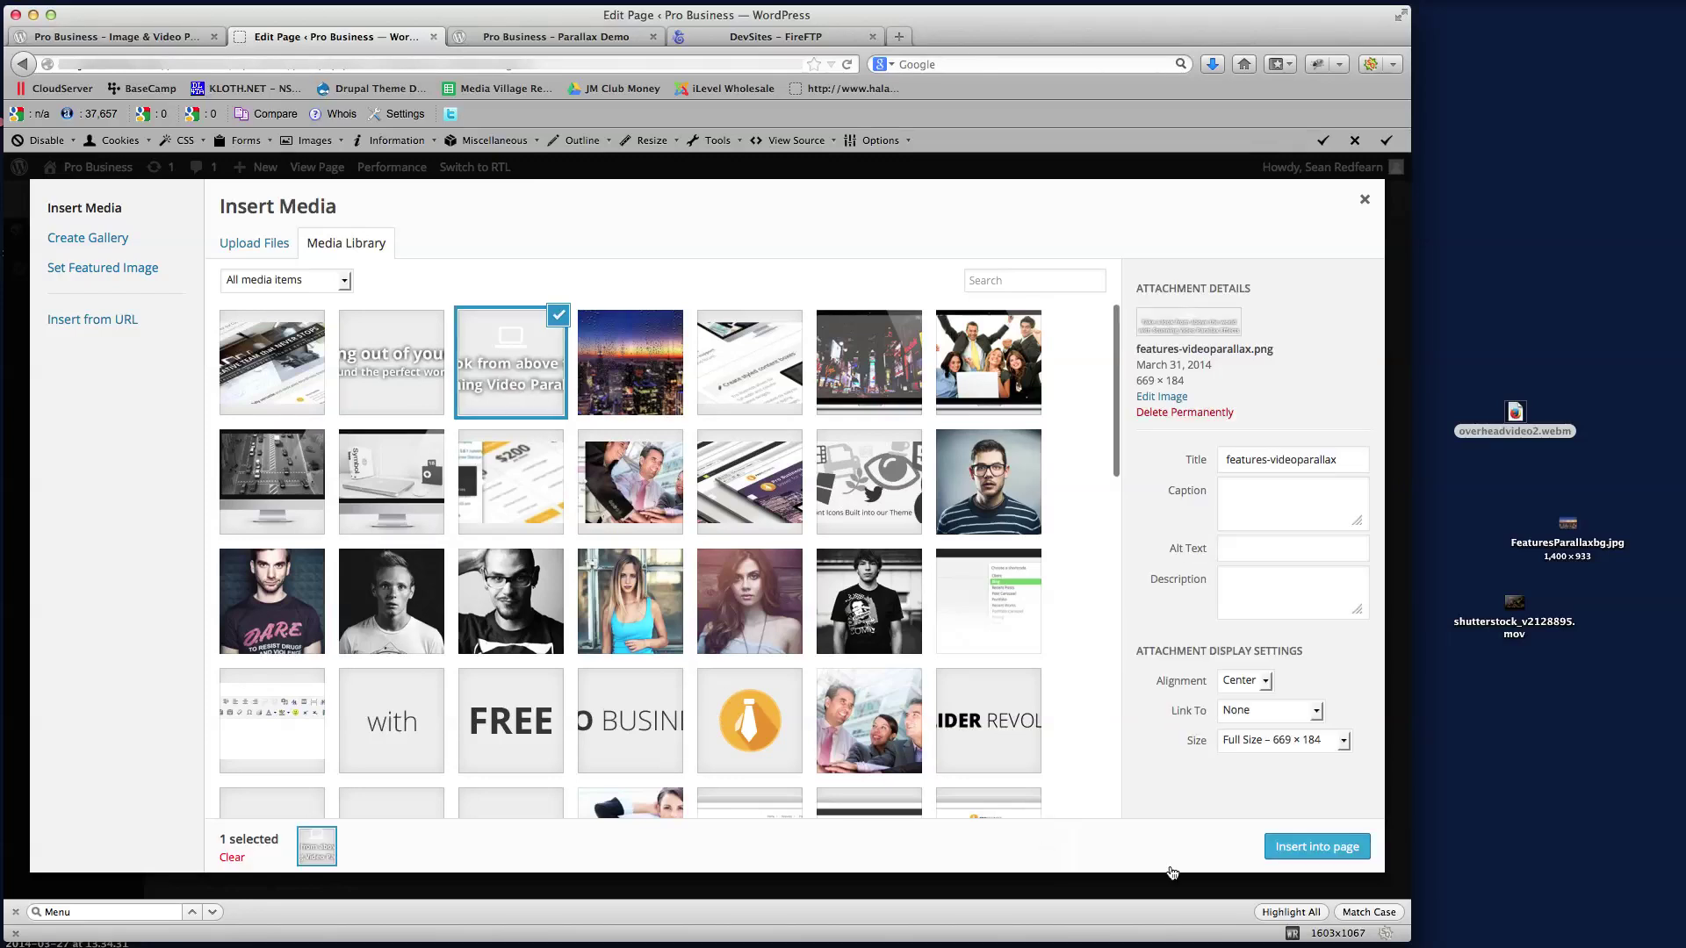
click(1326, 847)
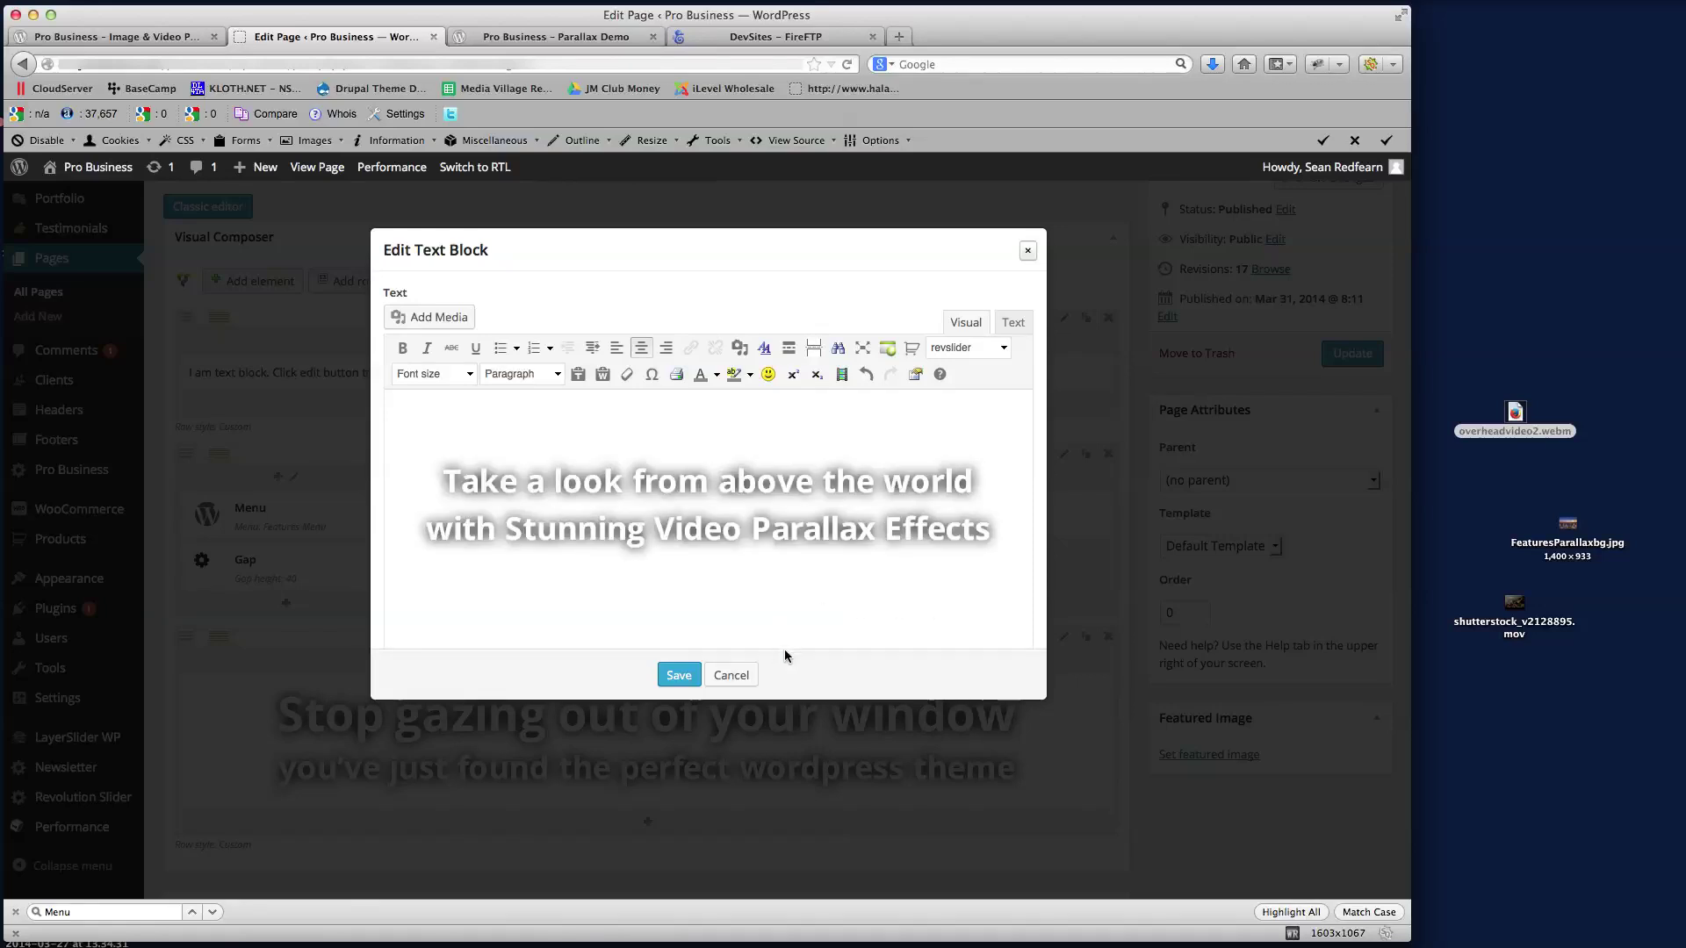
- Save the text block with the caption image and update the Parallax Demo page
click(673, 675)
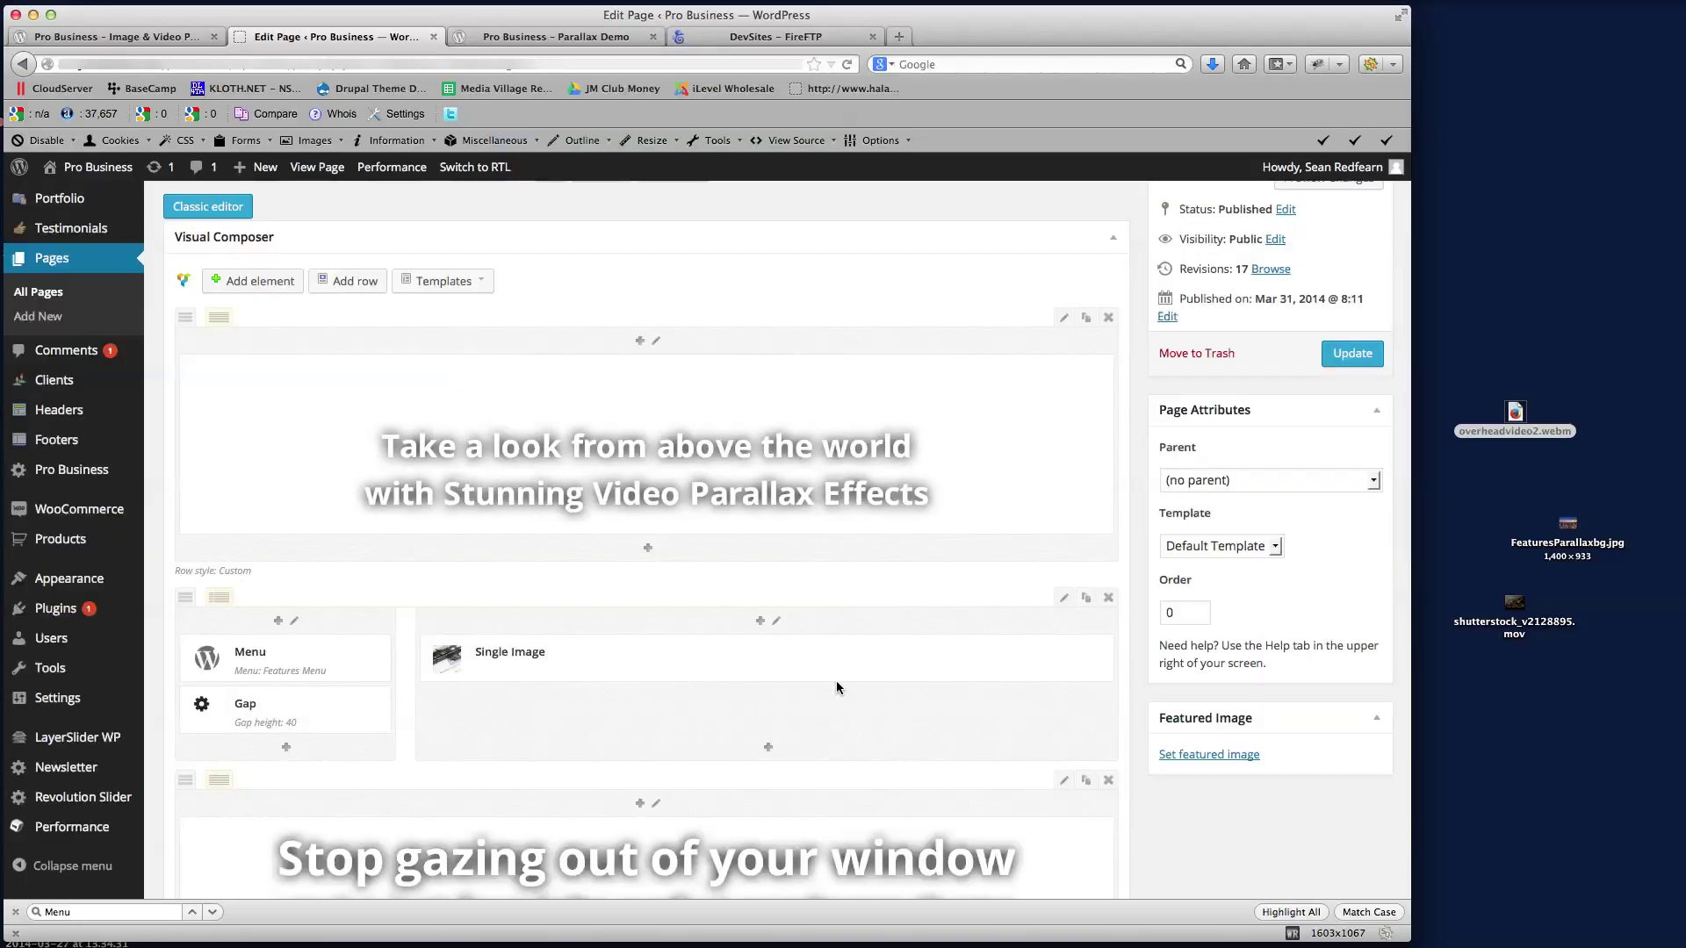
click(1352, 354)
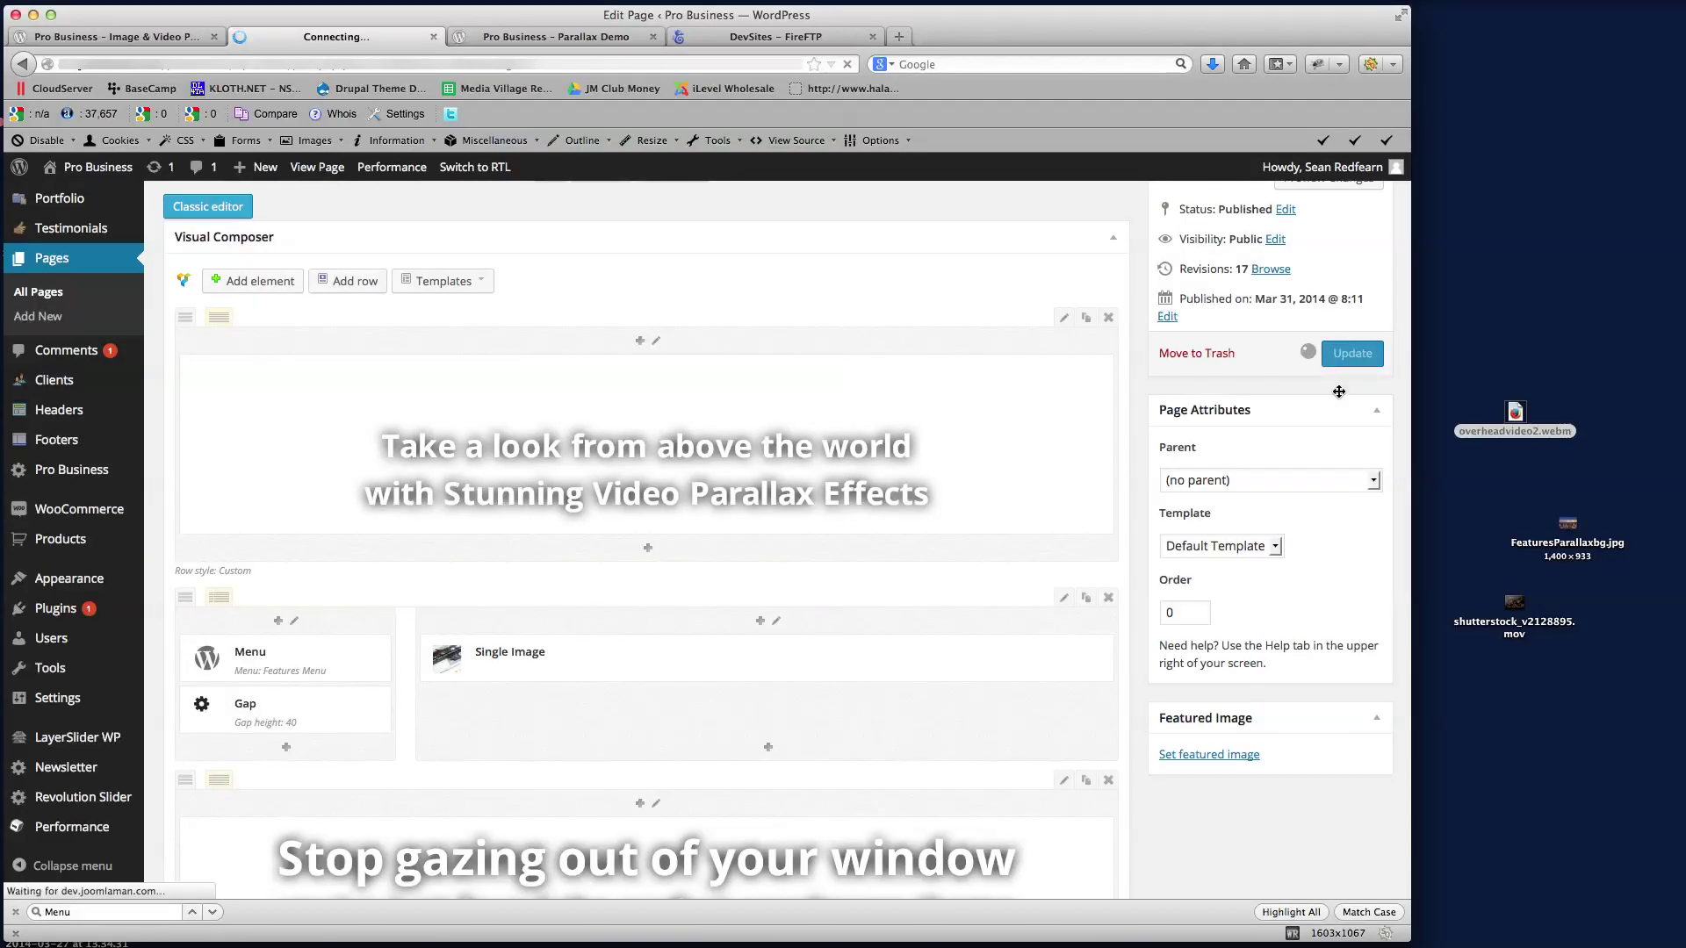
- Reload the live Parallax Demo page and examine how the top video row behaves while scrolling
click(544, 40)
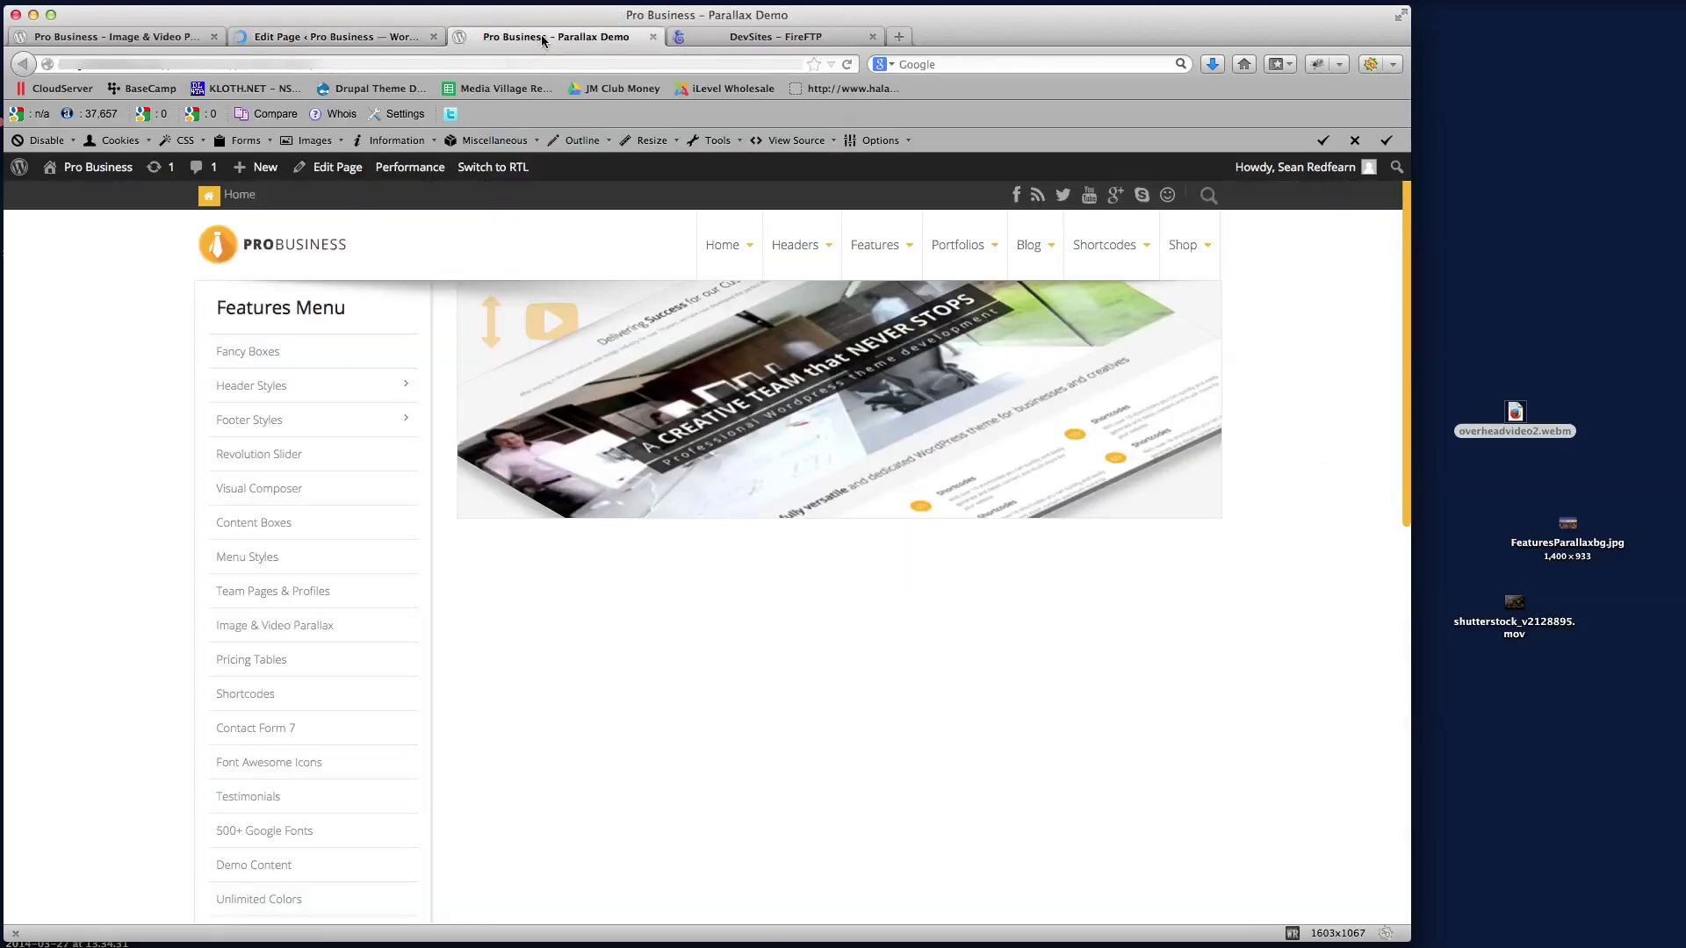
click(849, 64)
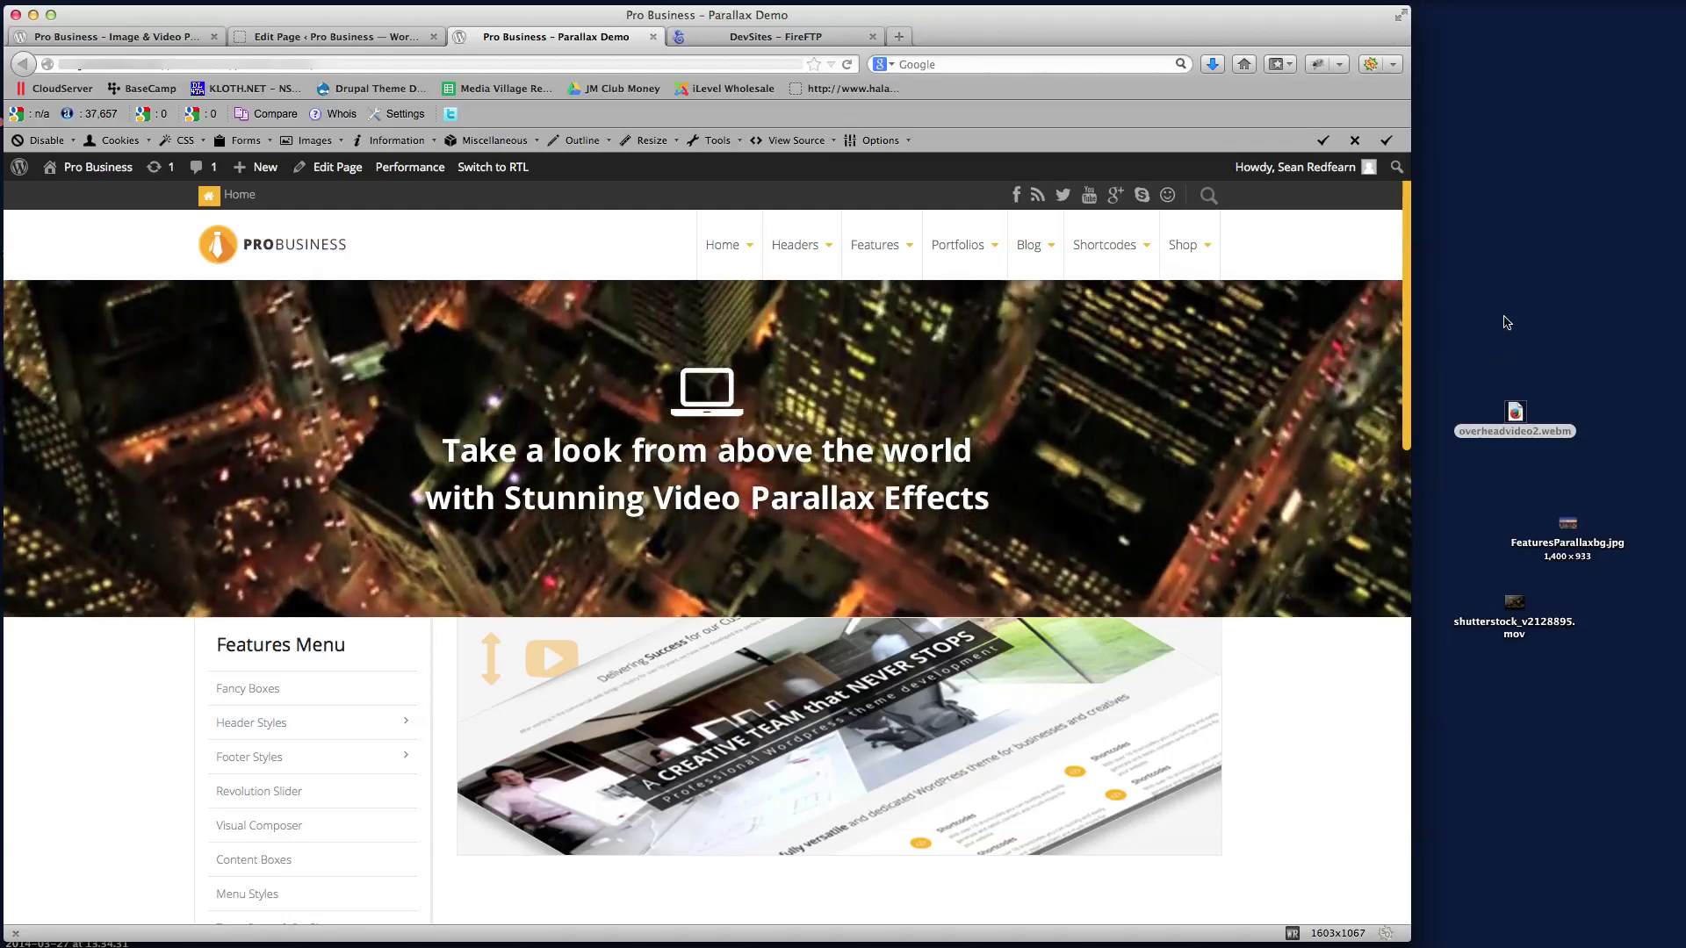
scroll(1403, 296, down, 5)
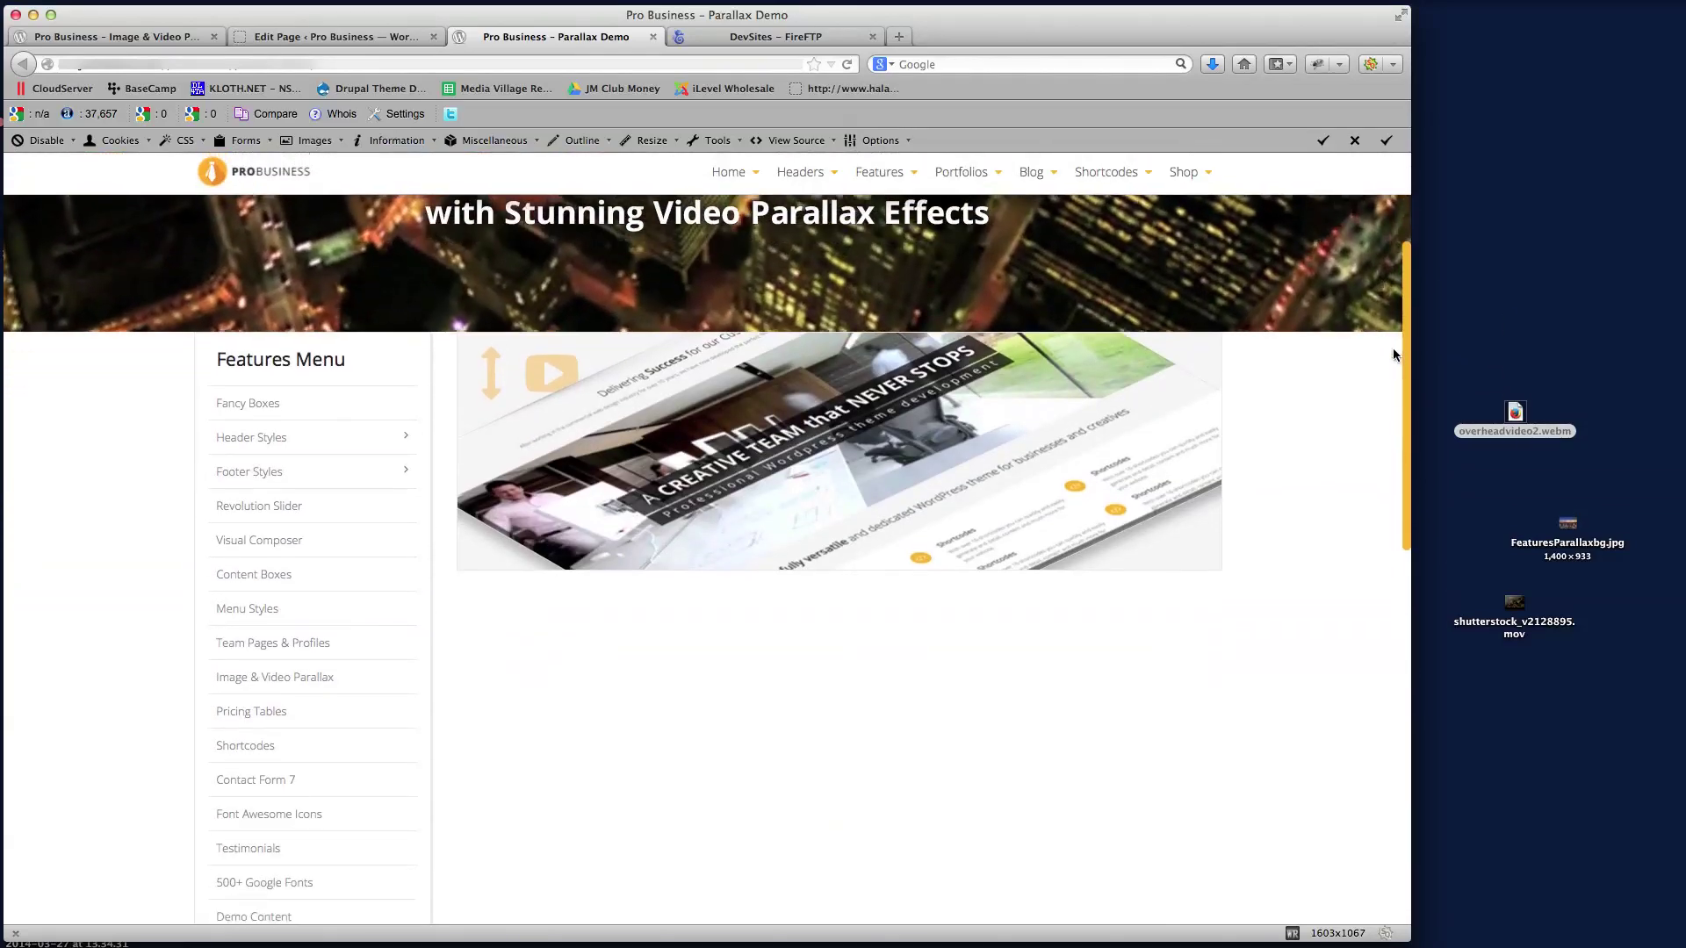
scroll(1385, 350, up, 5)
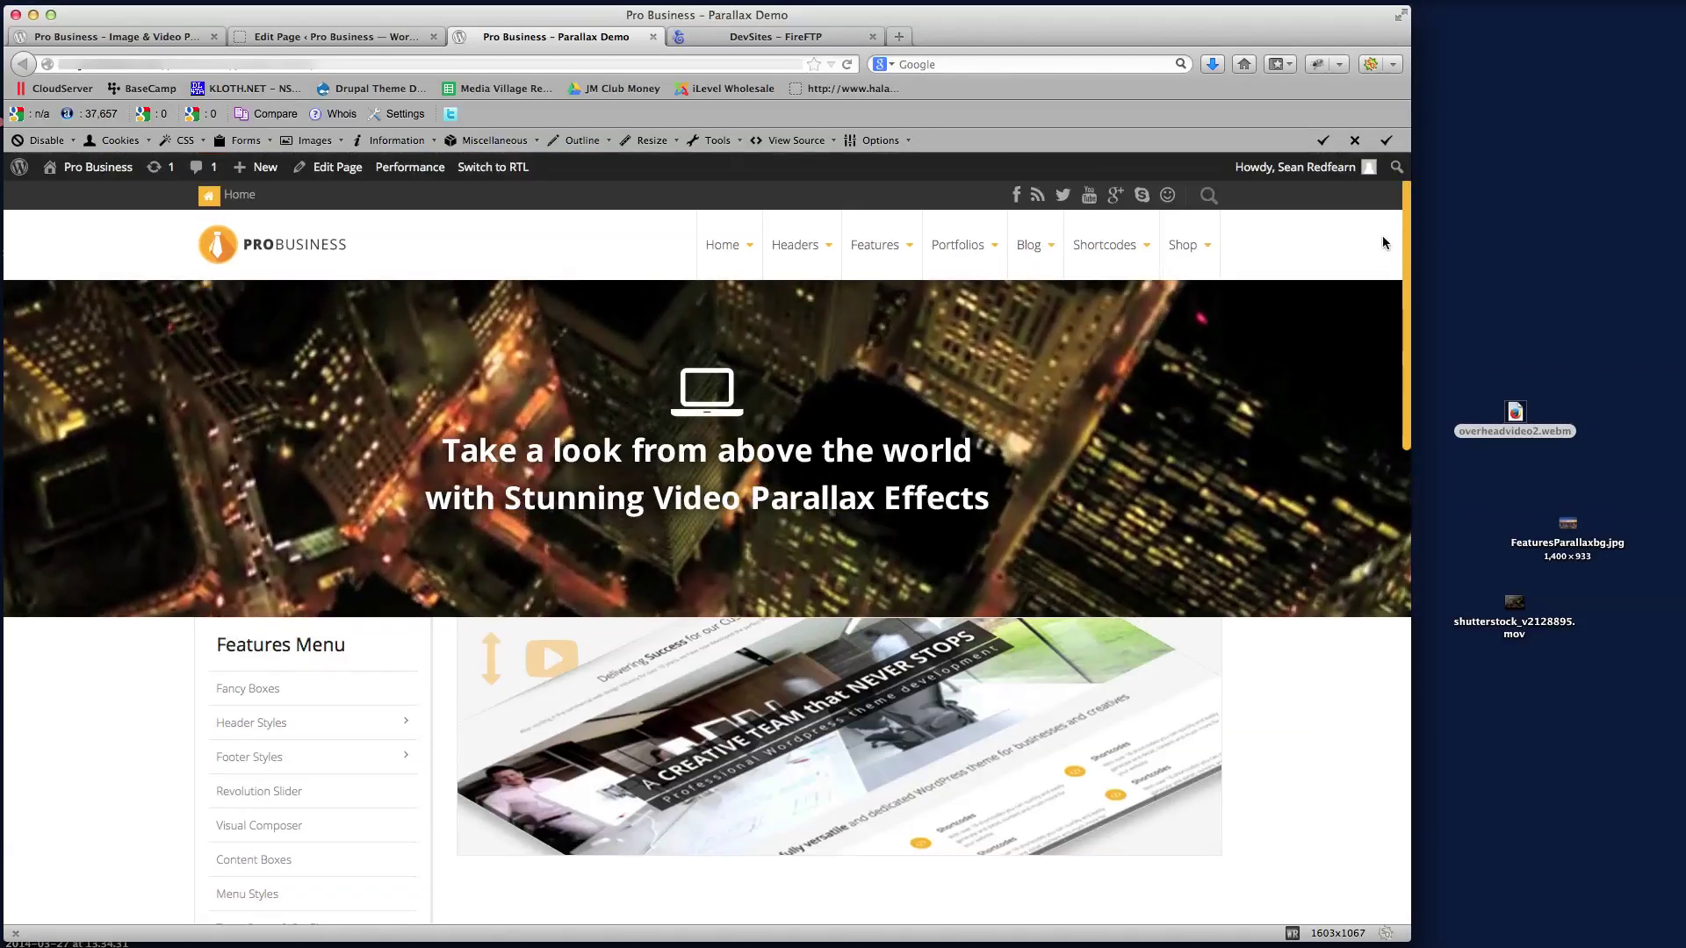
scroll(1382, 236, down, 3)
scroll(1382, 281, up, 4)
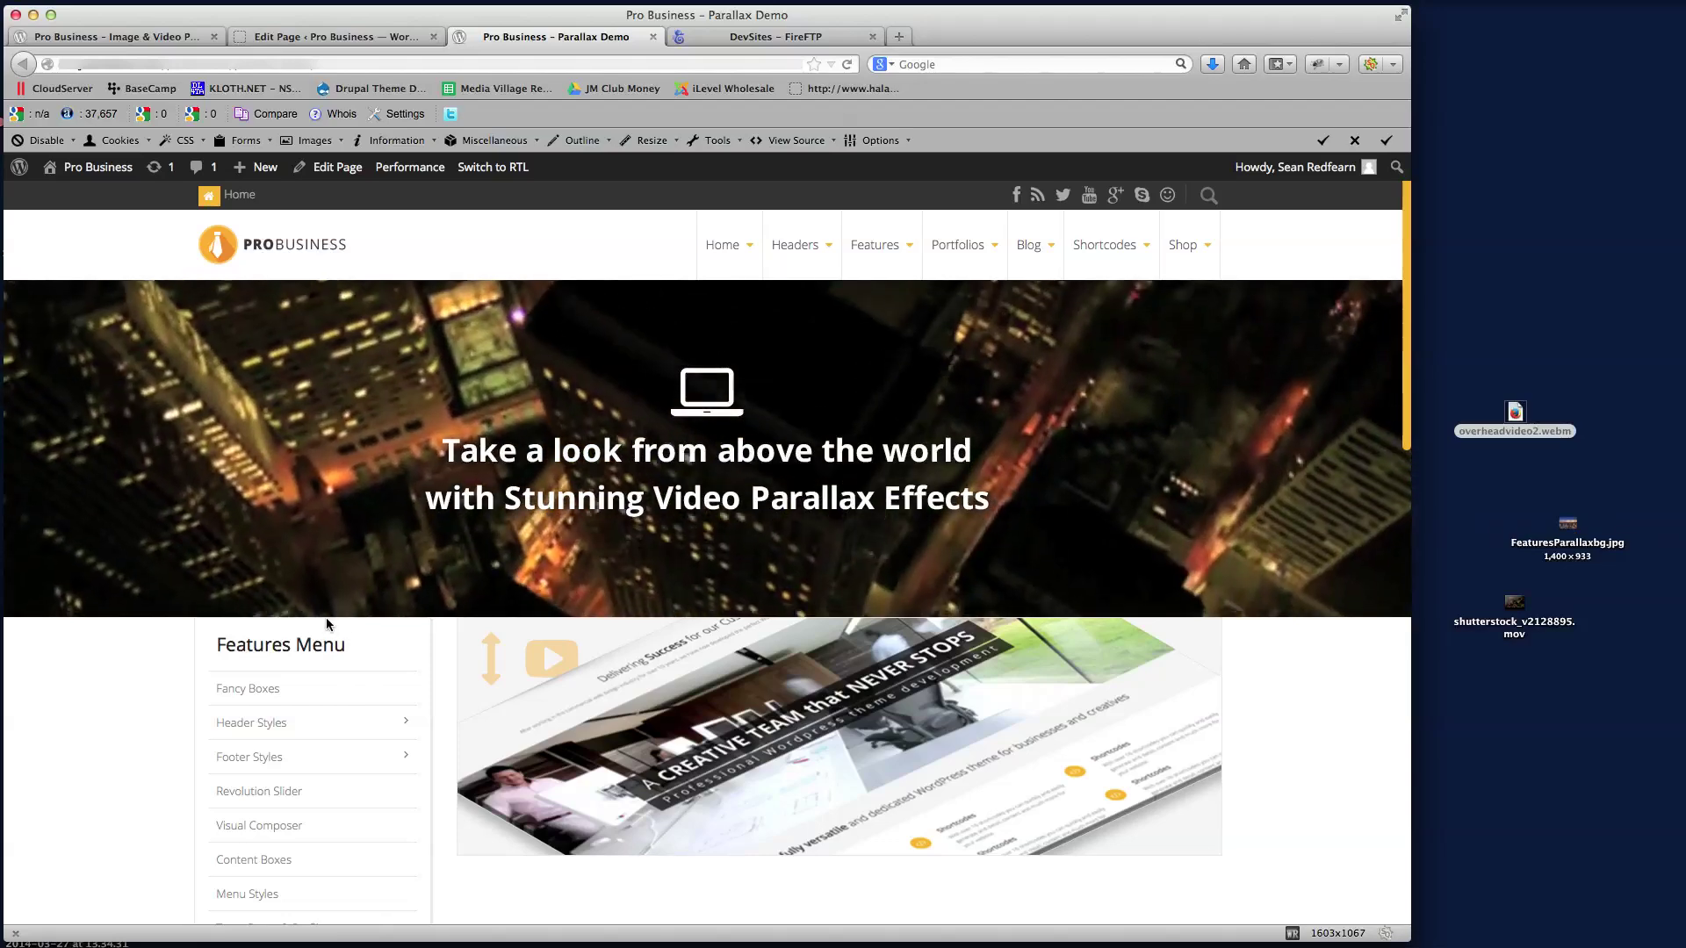
- Set the bottom margin of the top video row to 40 pixels in the page editor, save the row and update the page
click(344, 37)
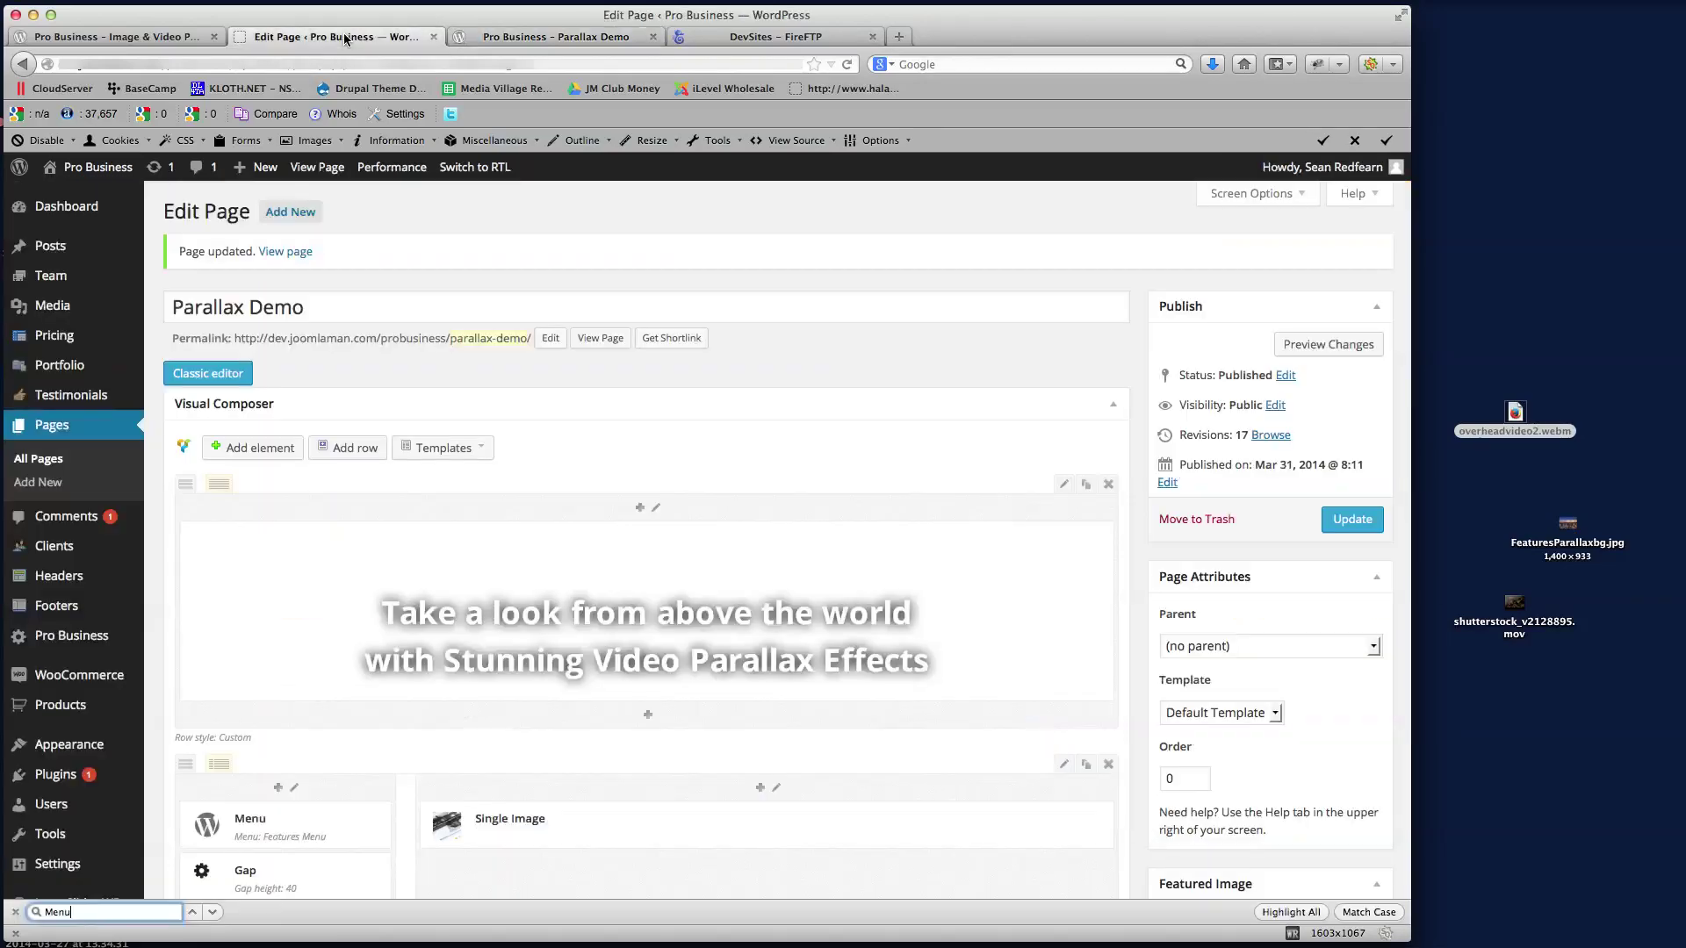
scroll(719, 555, down, 3)
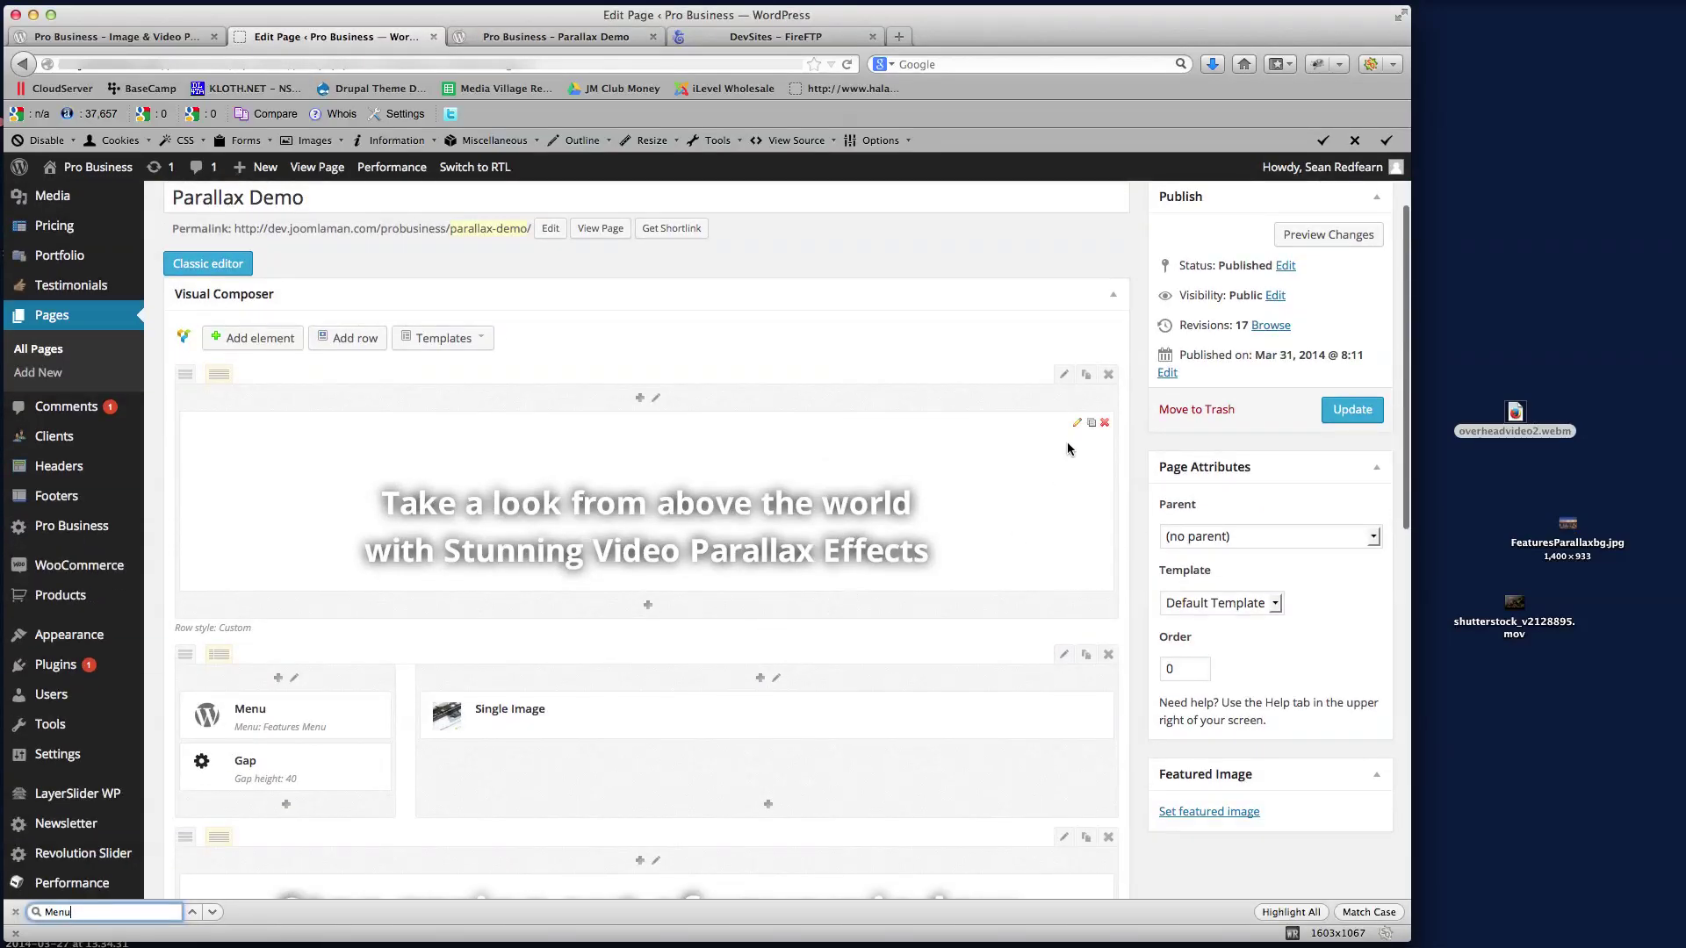
click(1064, 373)
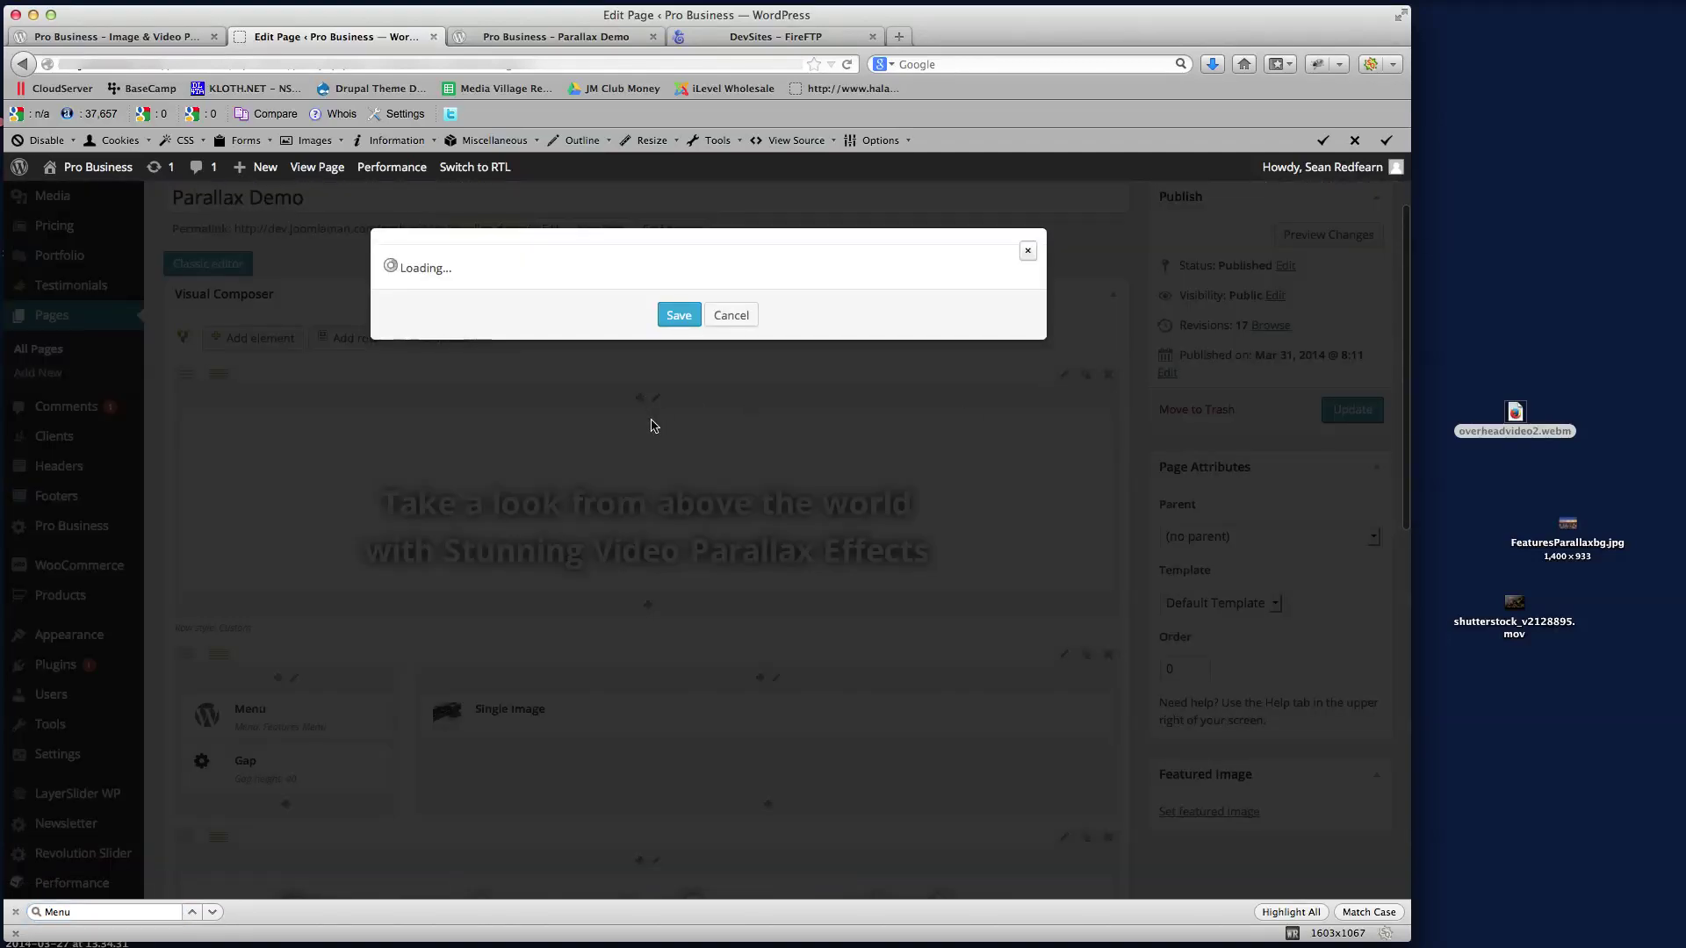
scroll(610, 482, down, 6)
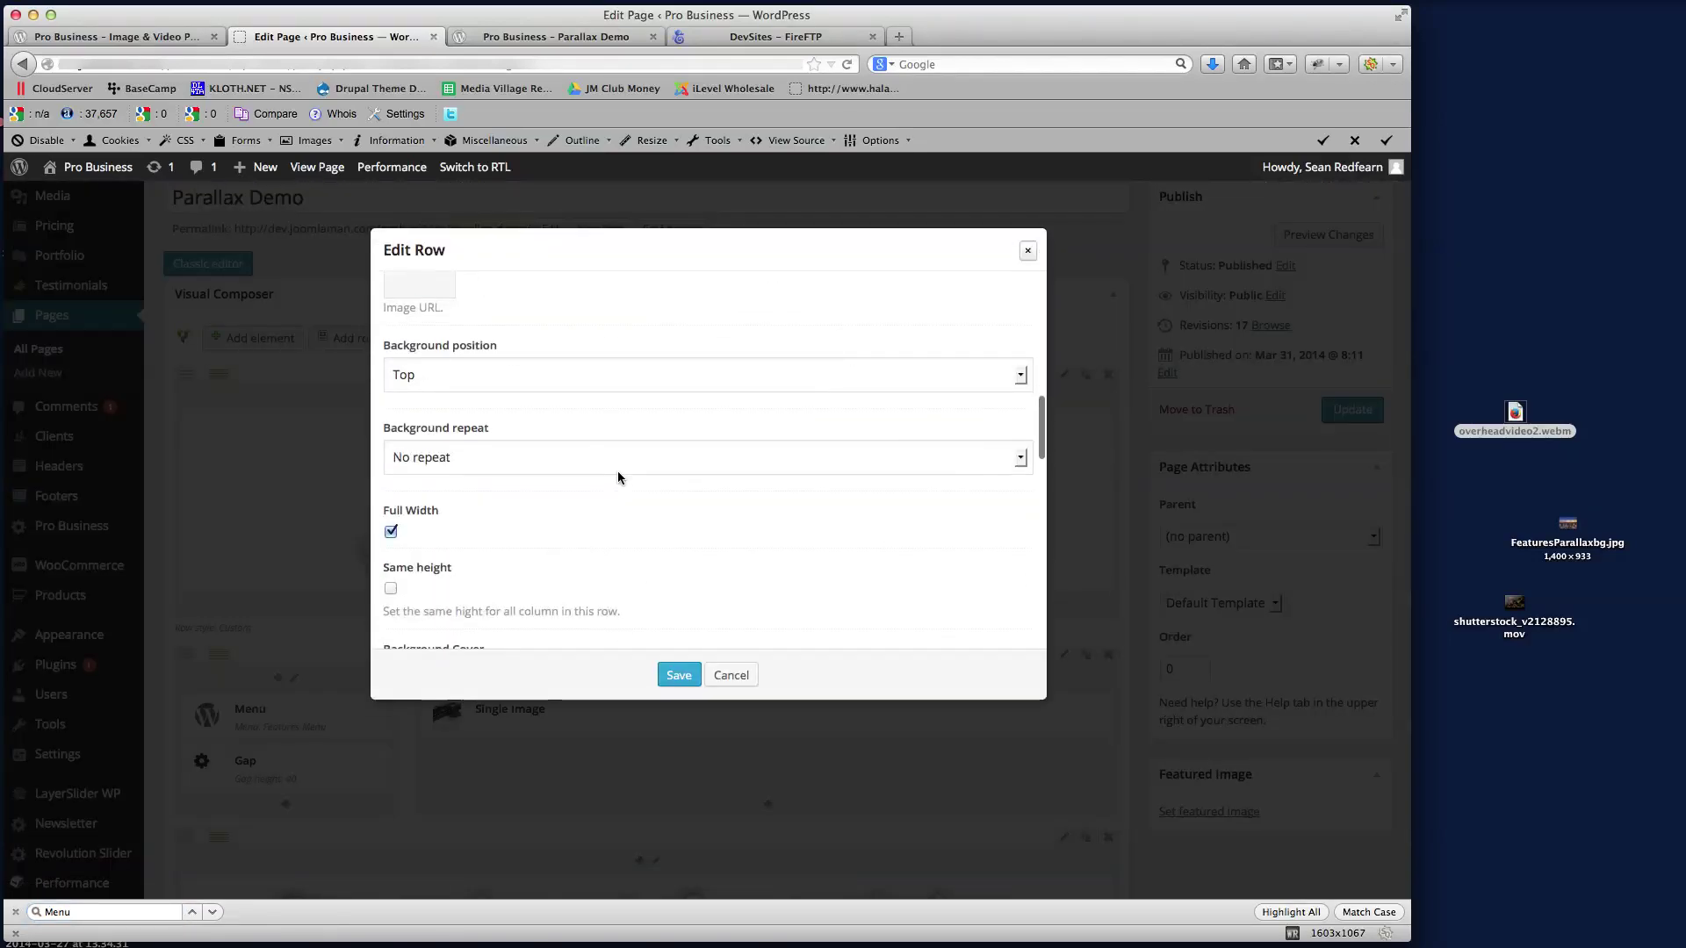
scroll(618, 477, down, 10)
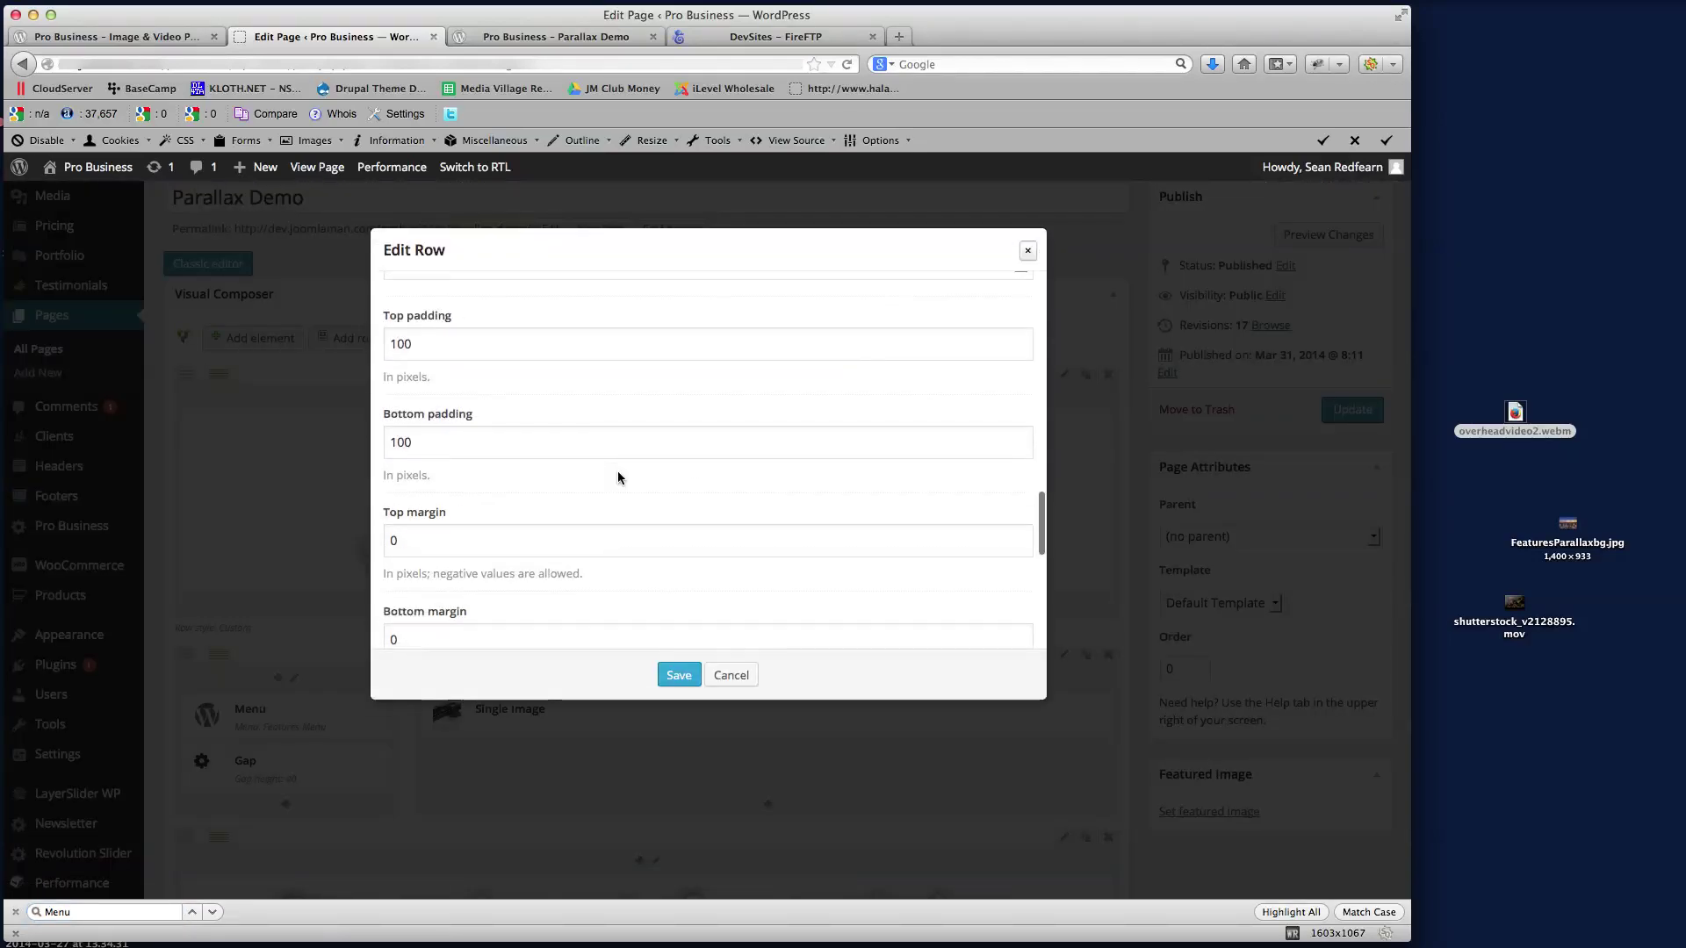
scroll(618, 477, down, 1)
click(409, 572)
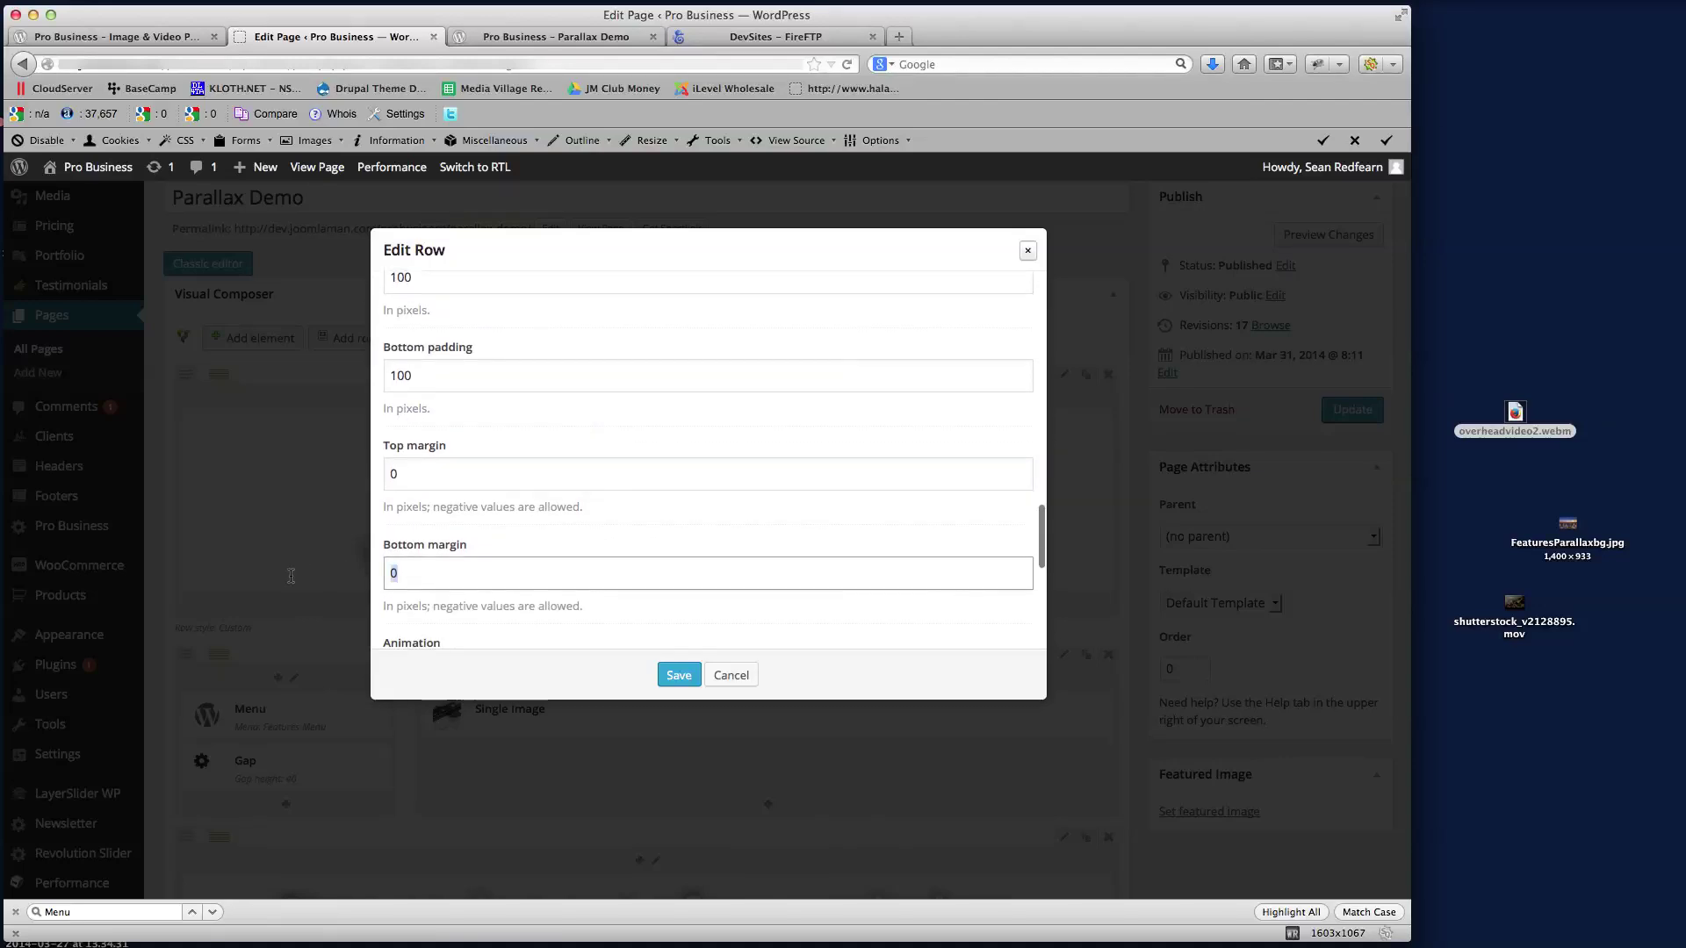
key(BackSpace)
text(40)
click(673, 675)
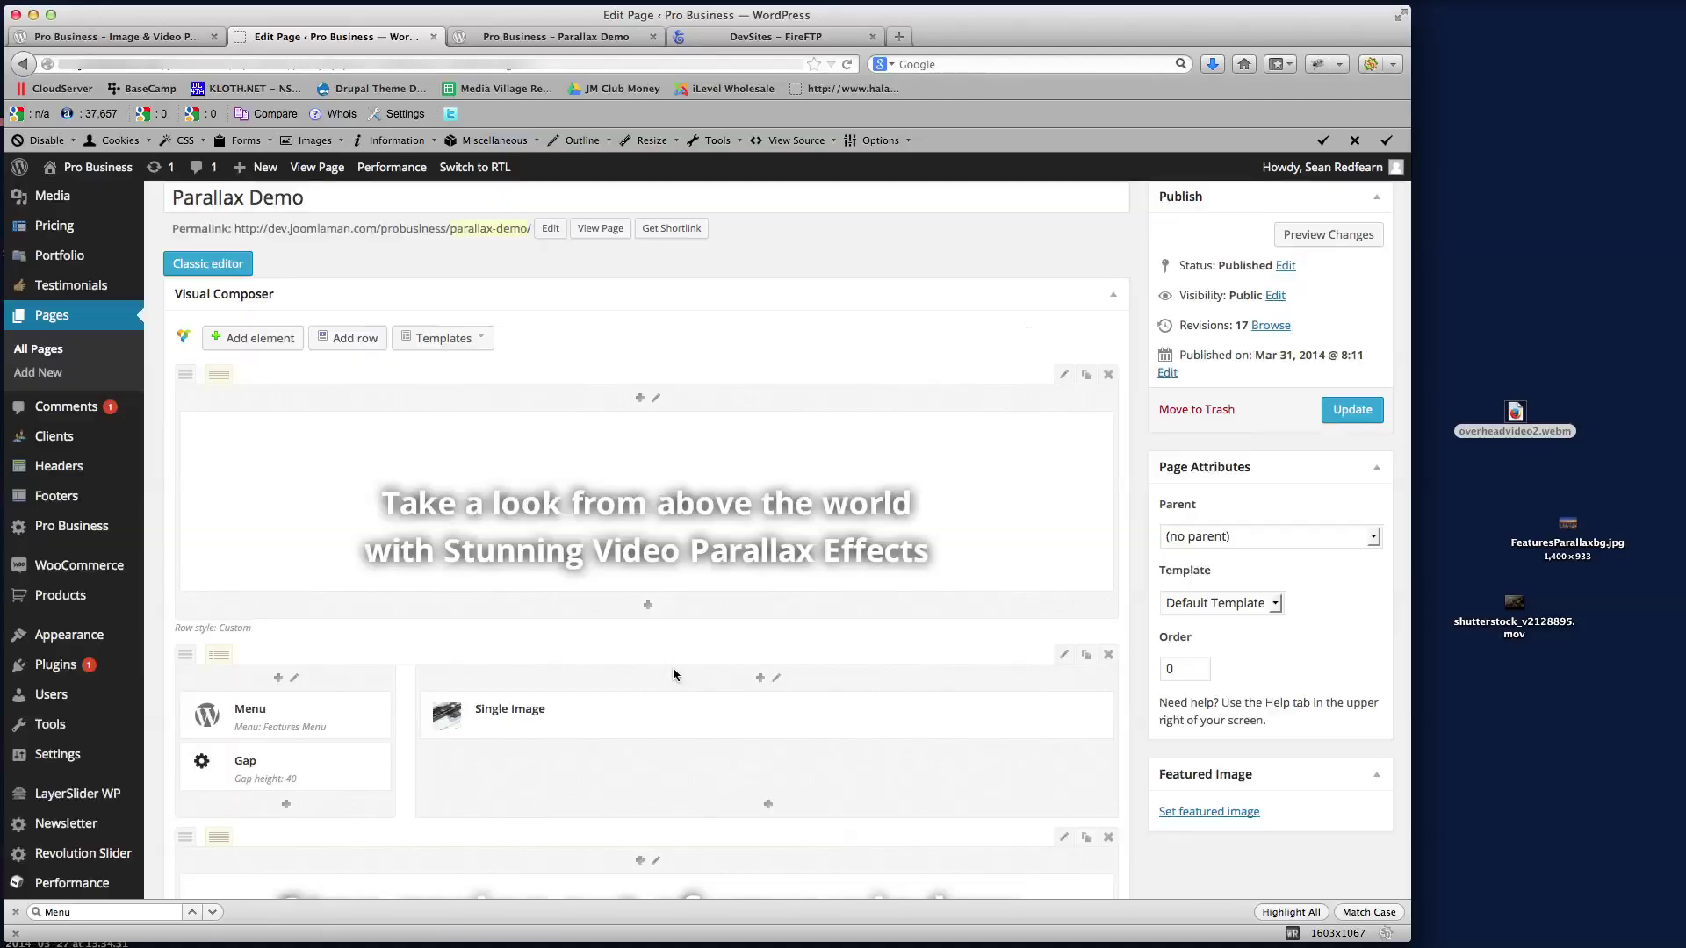
click(1352, 409)
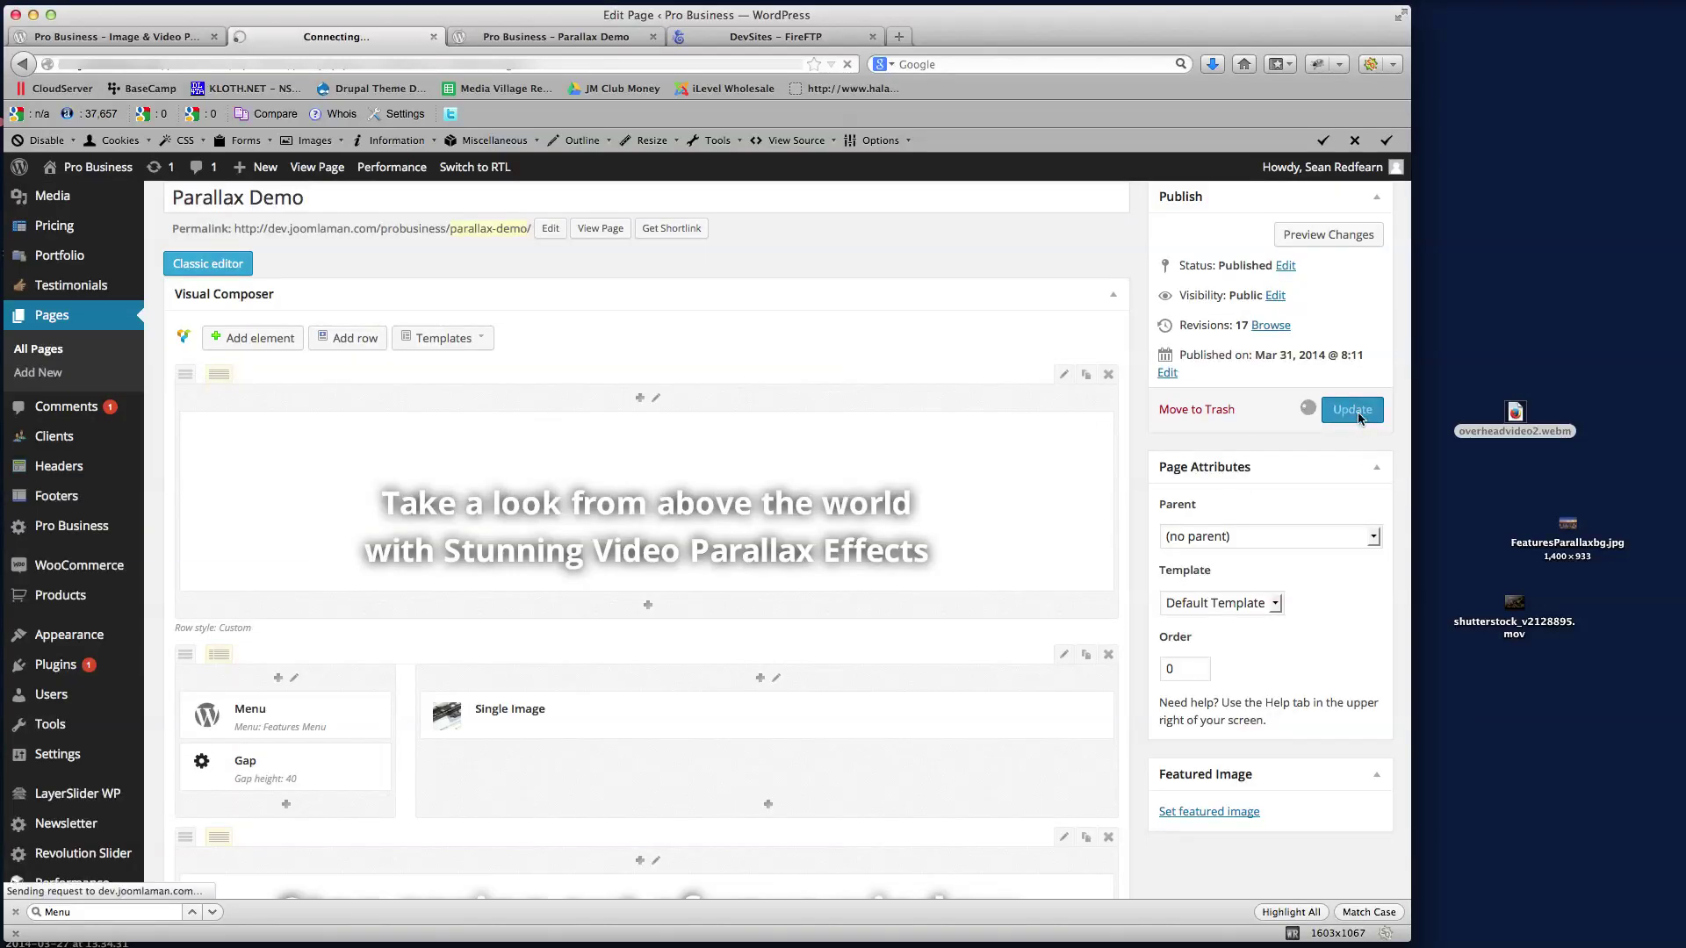
- Reload the live Parallax Demo page and check the spacing between the video row and the Features Menu row
click(529, 37)
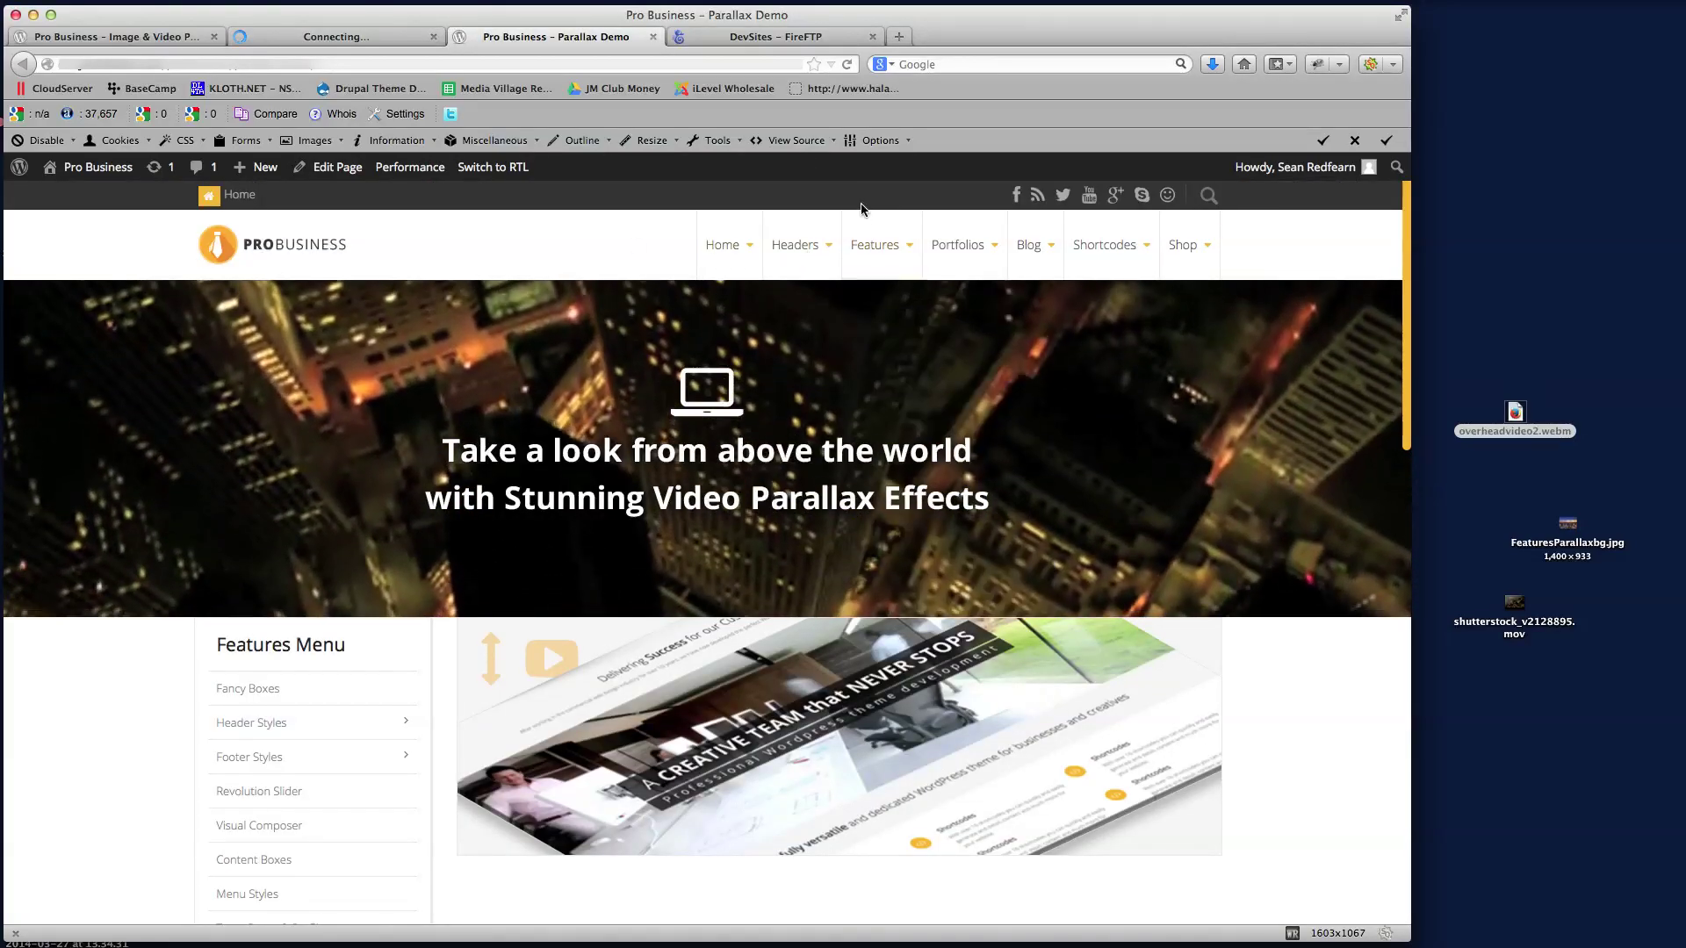
click(847, 65)
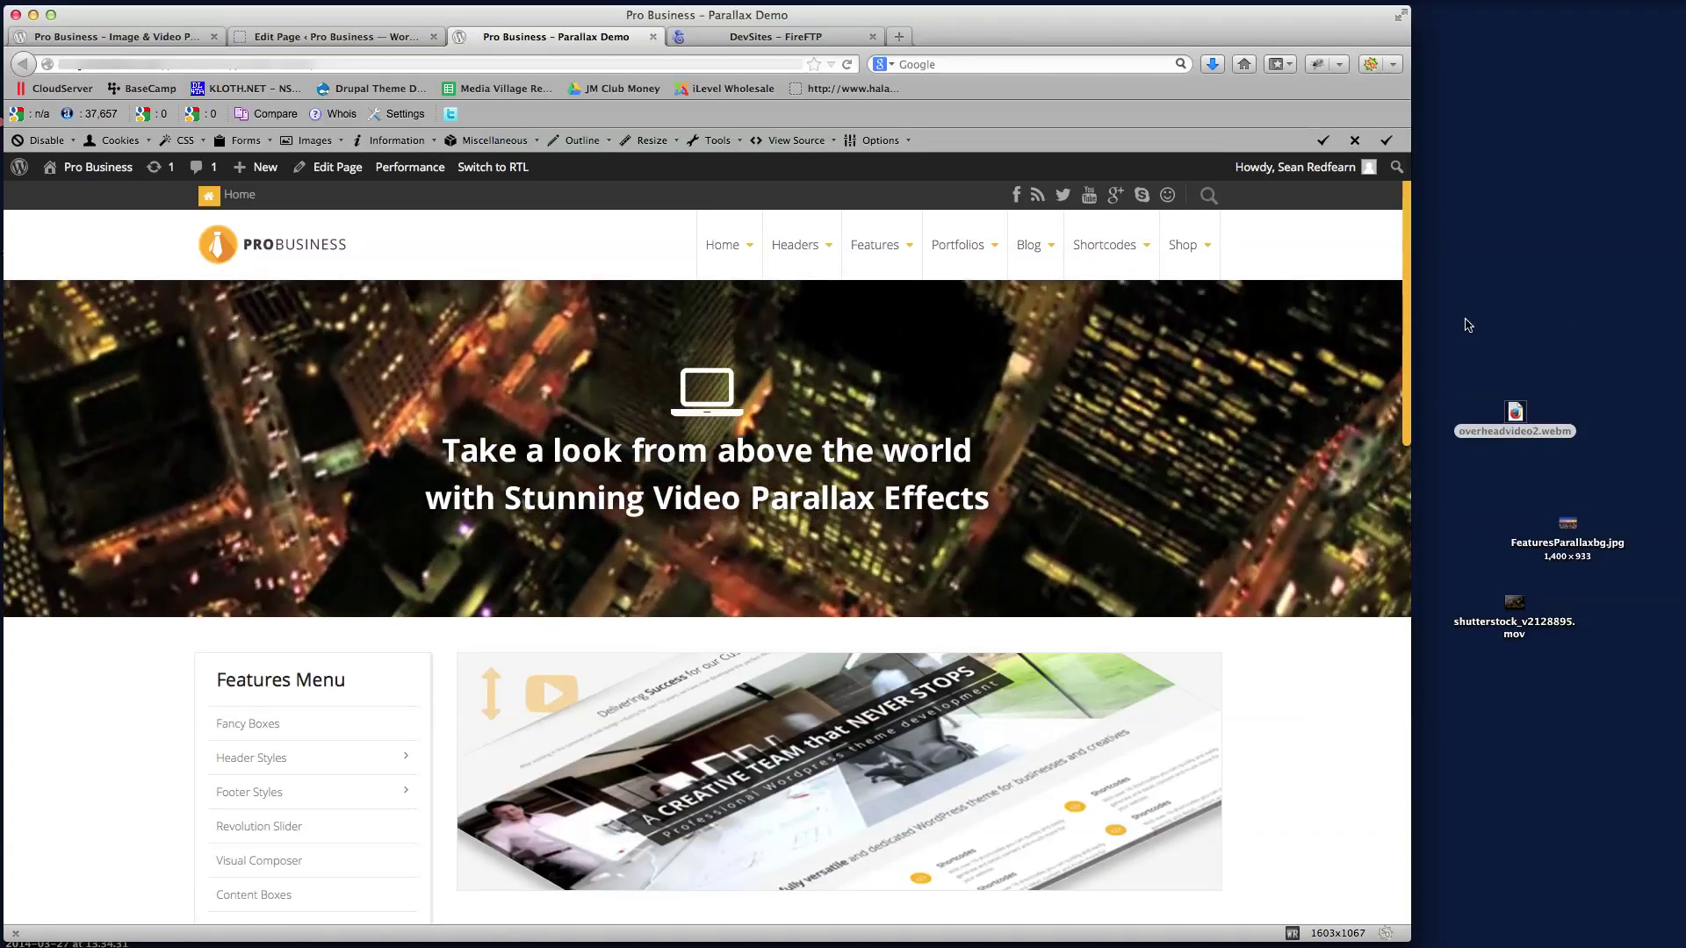
scroll(1408, 298, down, 2)
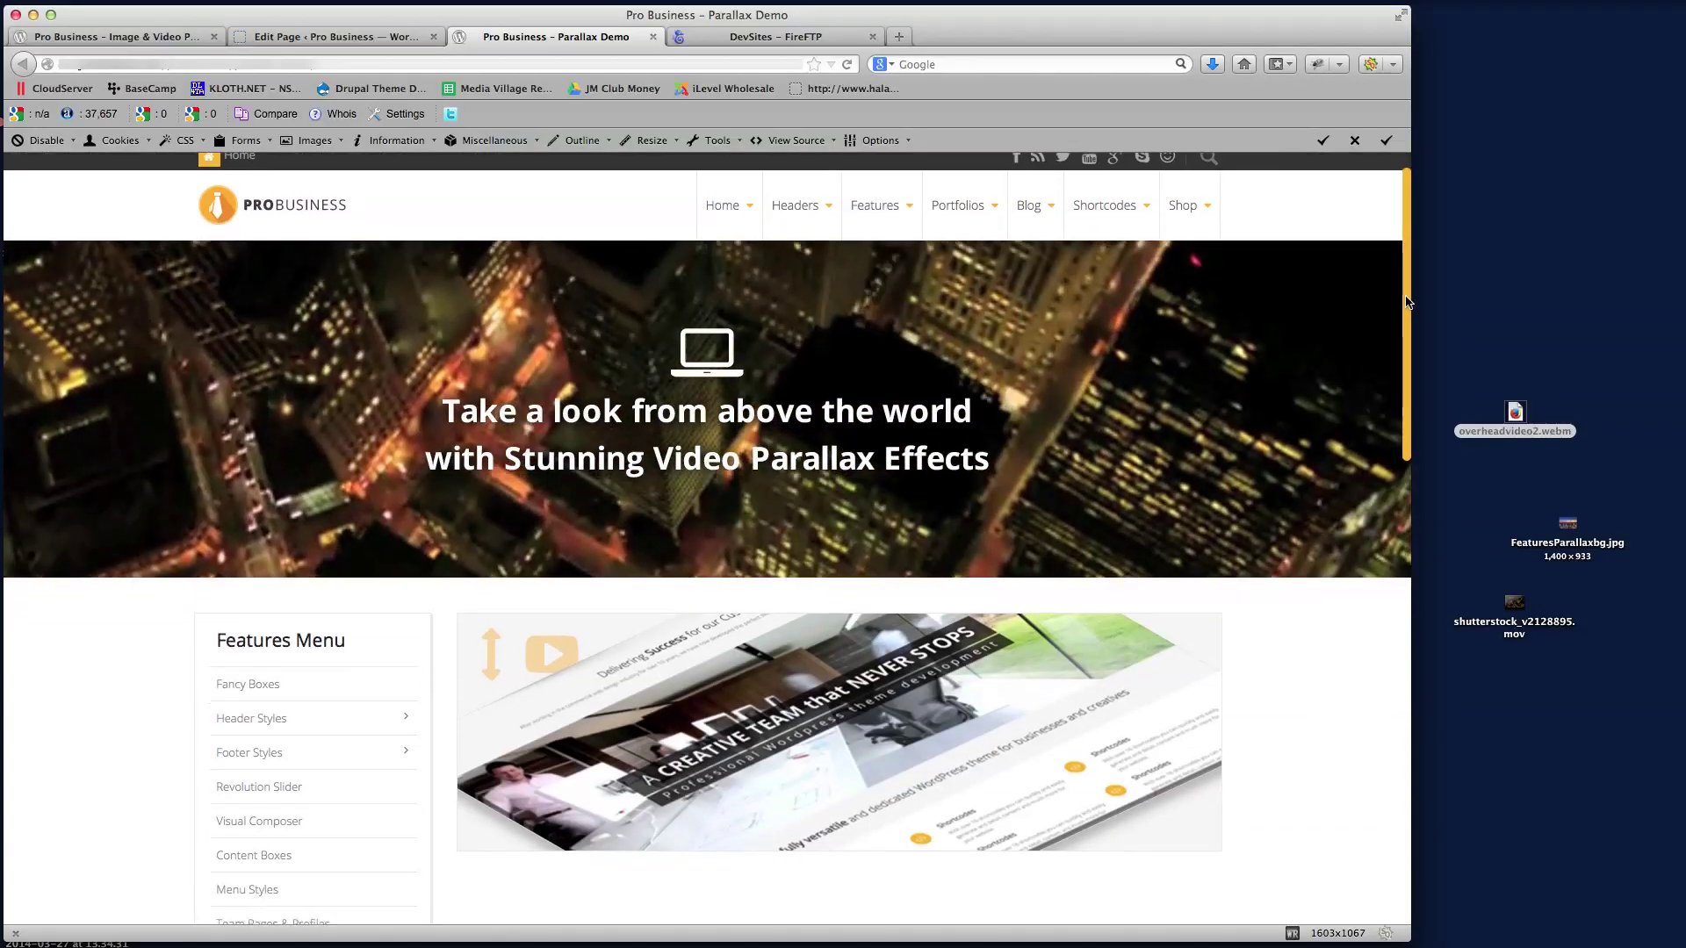
drag(1407, 309, 1453, 215)
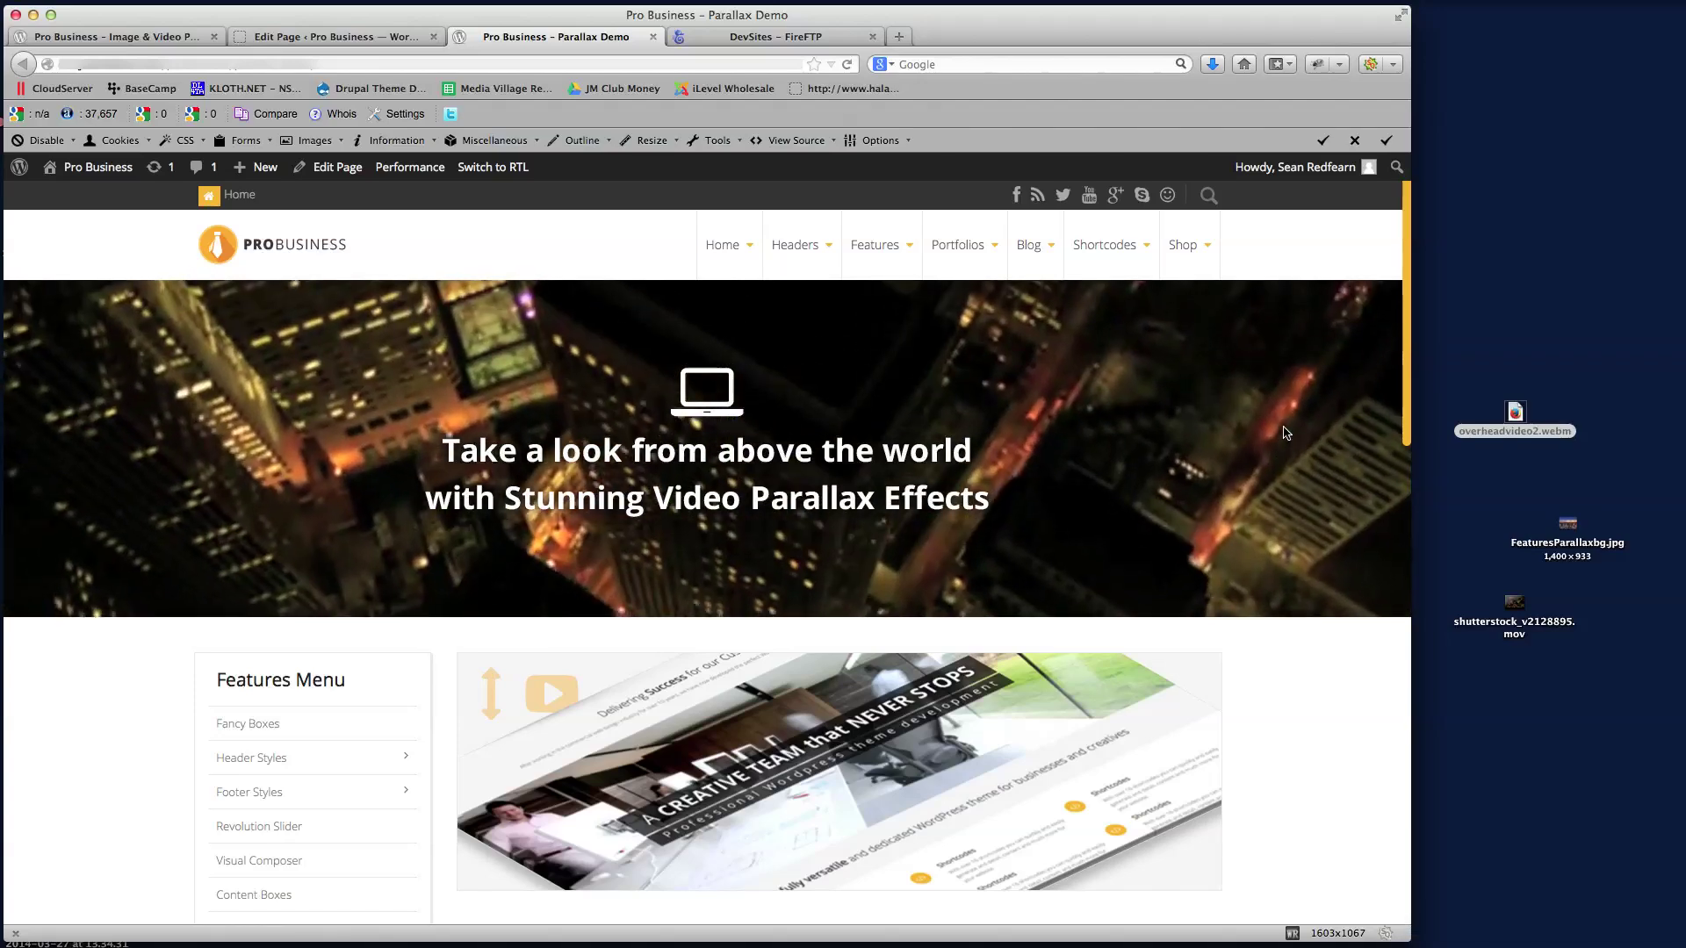